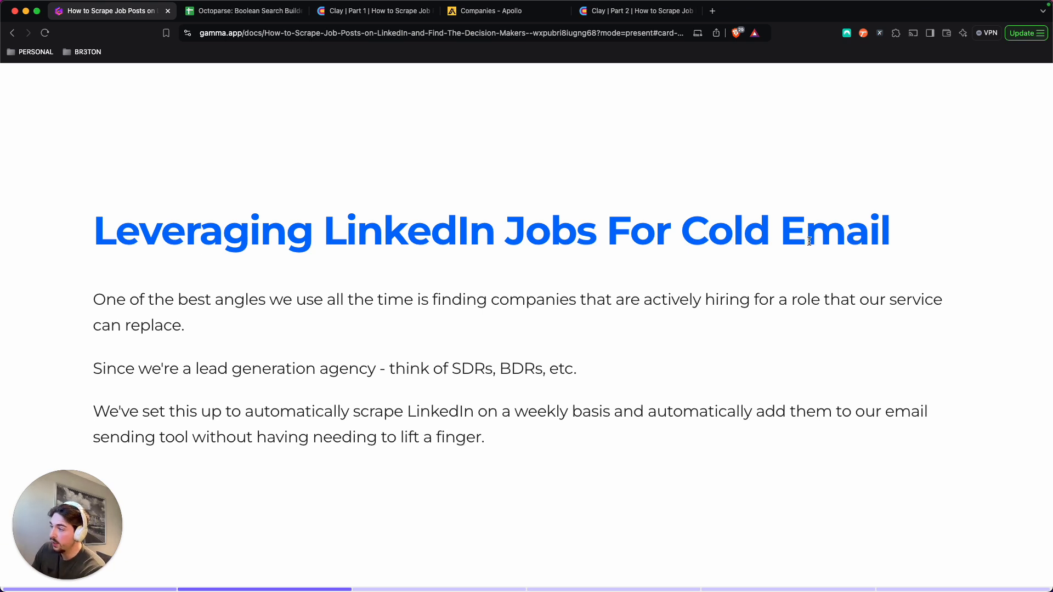
# Advance to the "Part 1: Scraping LinkedIn Jobs" slide and review its collapsed Boolean search and bonus tip sections.
pyautogui.press('Right')
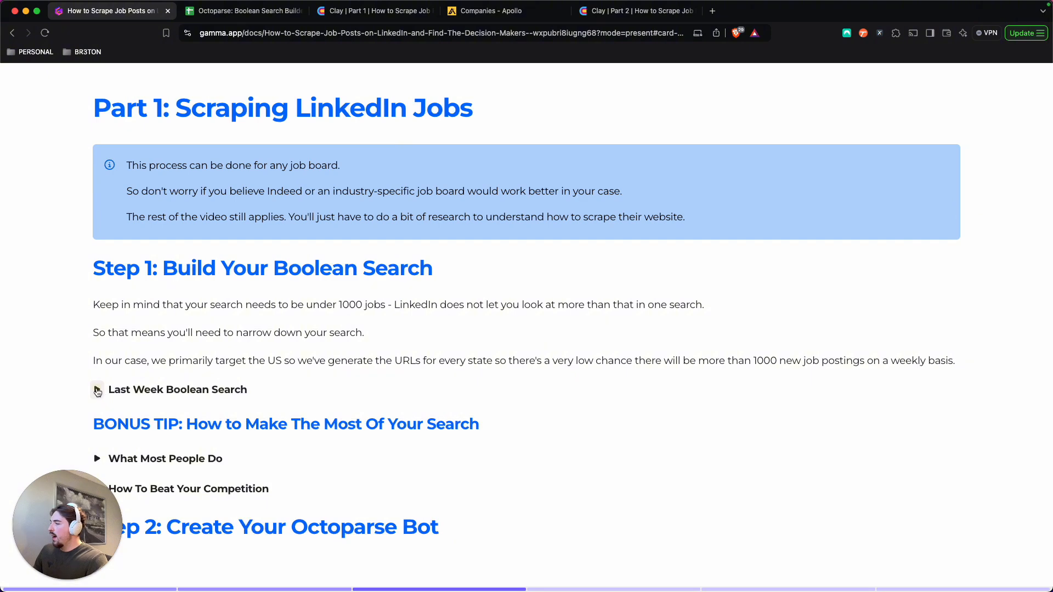
pyautogui.click(97, 390)
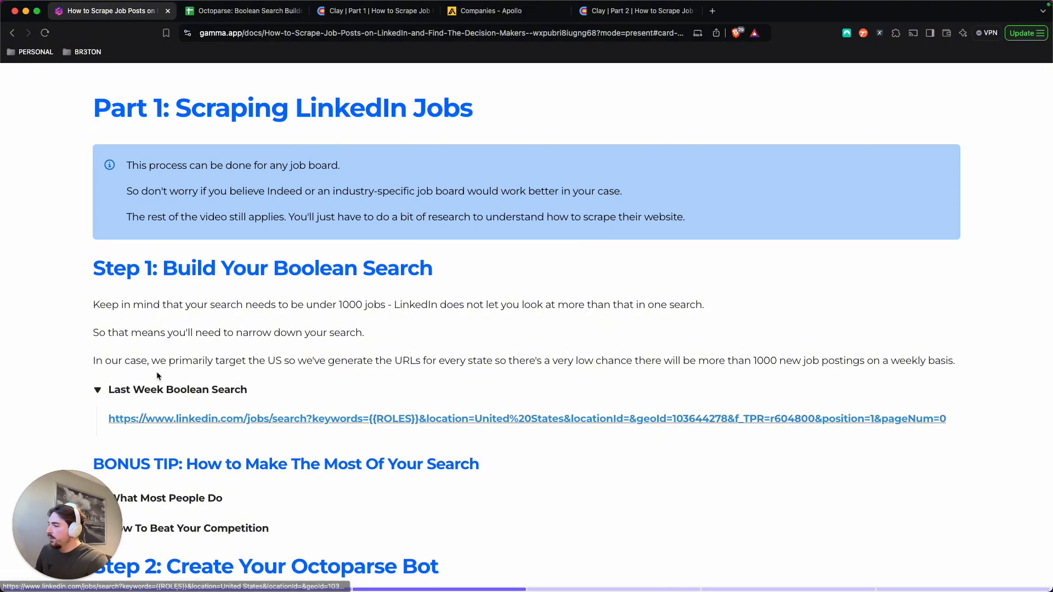
pyautogui.click(99, 389)
pyautogui.scroll(-2, 178, 369)
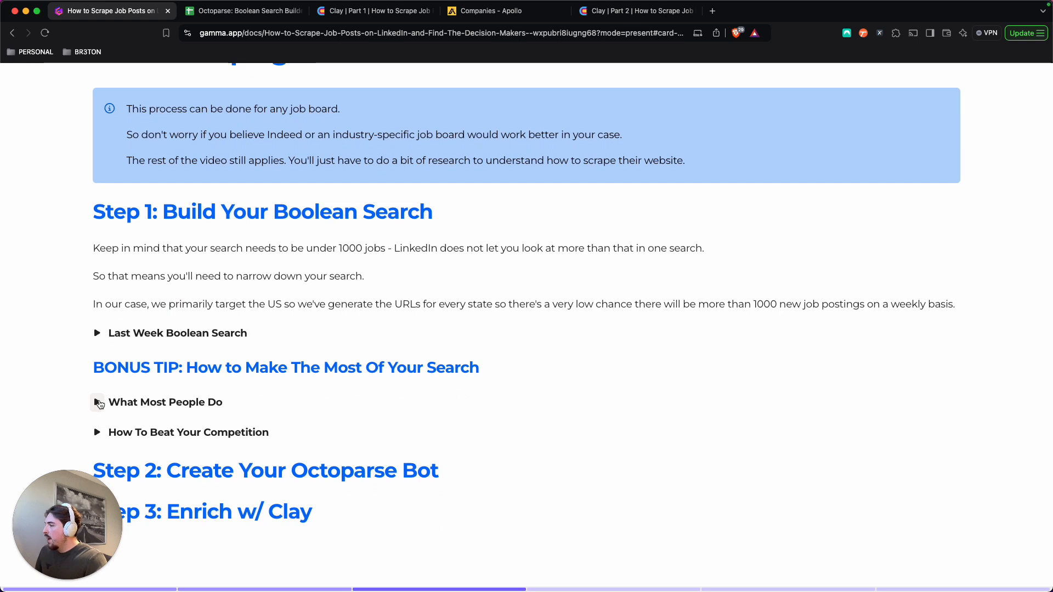
pyautogui.click(99, 403)
pyautogui.scroll(-1, 388, 360)
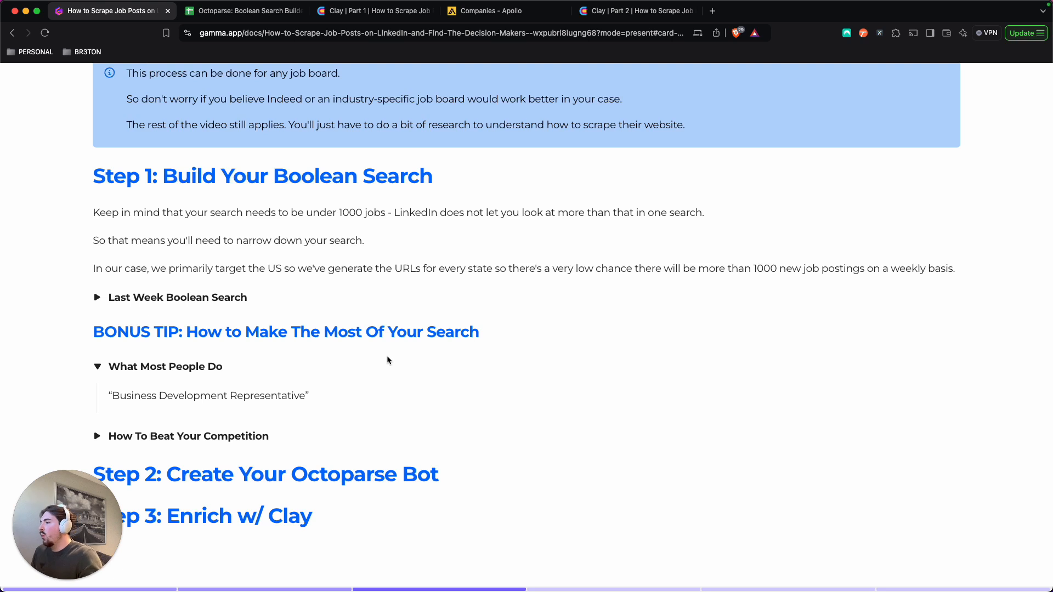
pyautogui.click(99, 436)
pyautogui.scroll(-3, 256, 393)
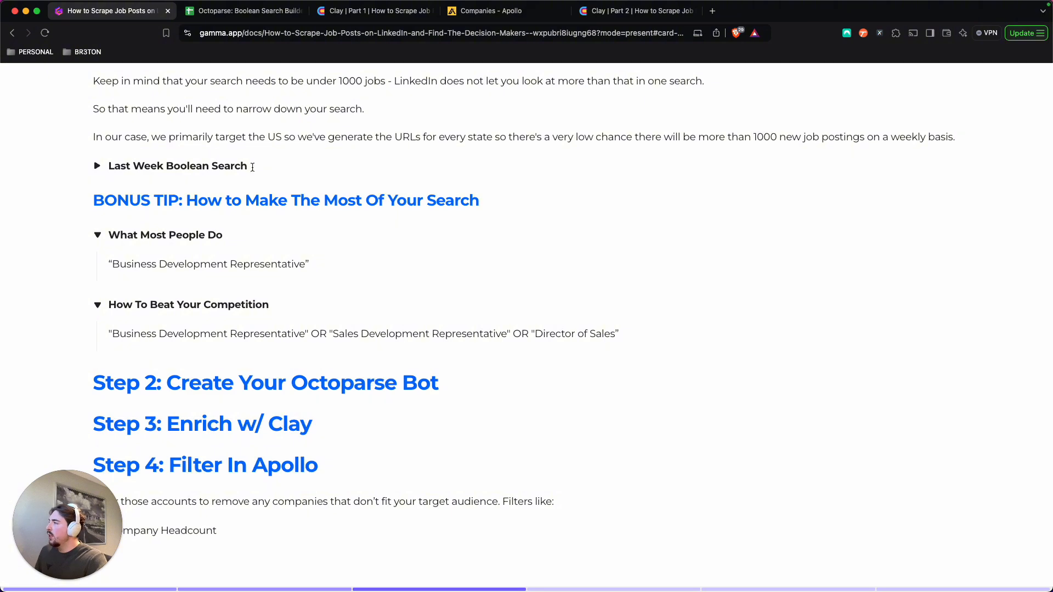
# Switch to the Octoparse: Boolean Search Builder spreadsheet in Google Sheets and open the All Time LinkedIn link in A2.
pyautogui.click(251, 13)
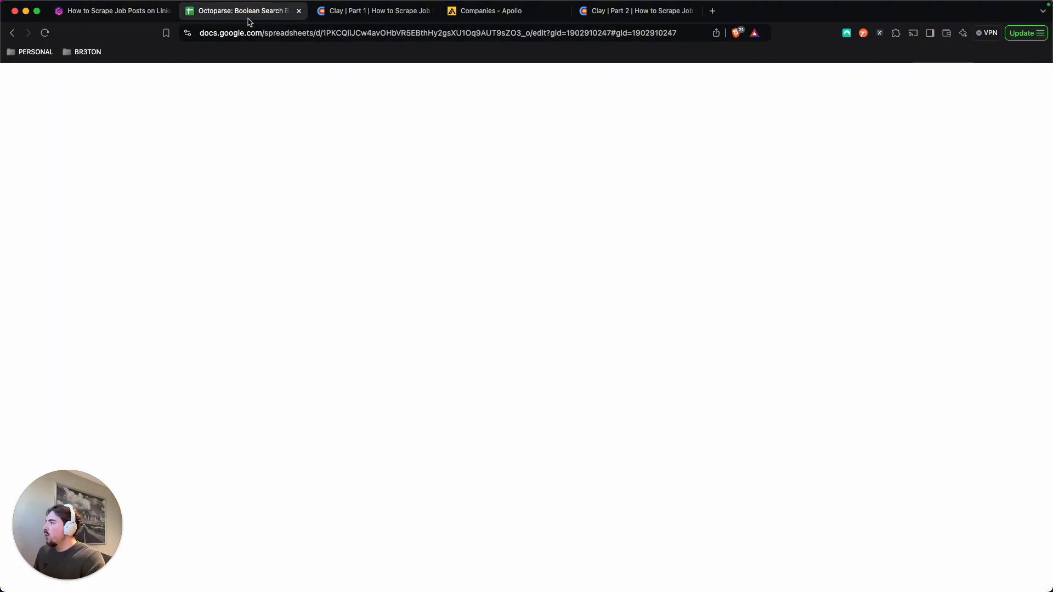
pyautogui.click(142, 191)
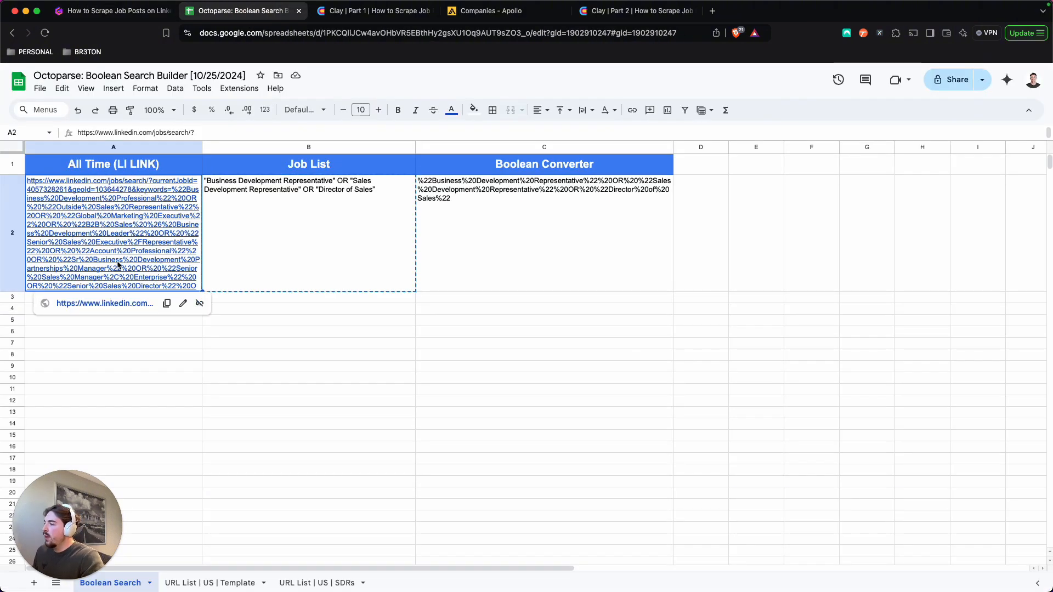
pyautogui.click(119, 300)
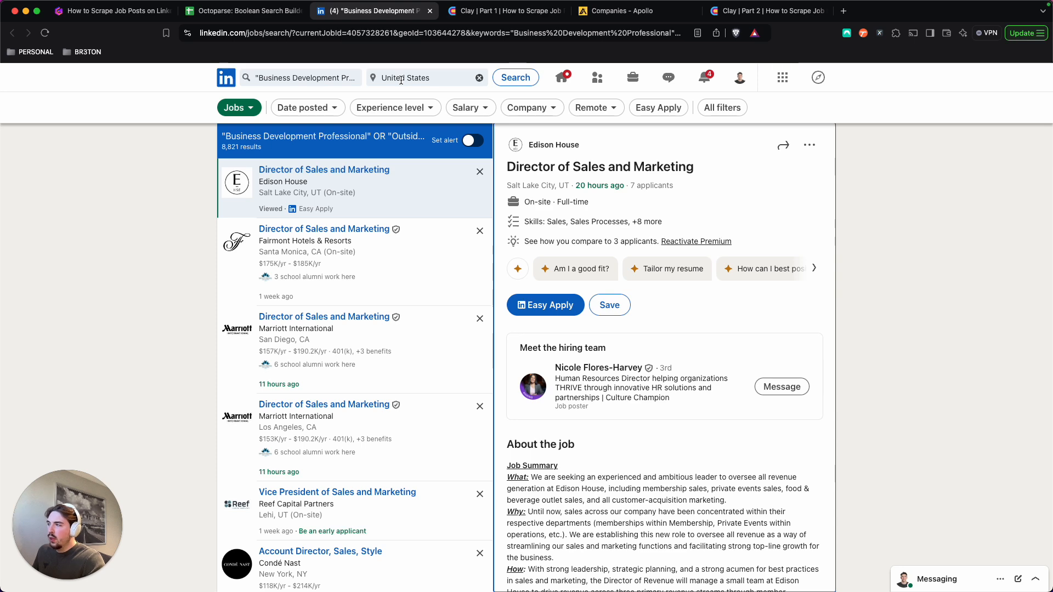
# Filter the LinkedIn job results to postings from the past week.
pyautogui.click(333, 108)
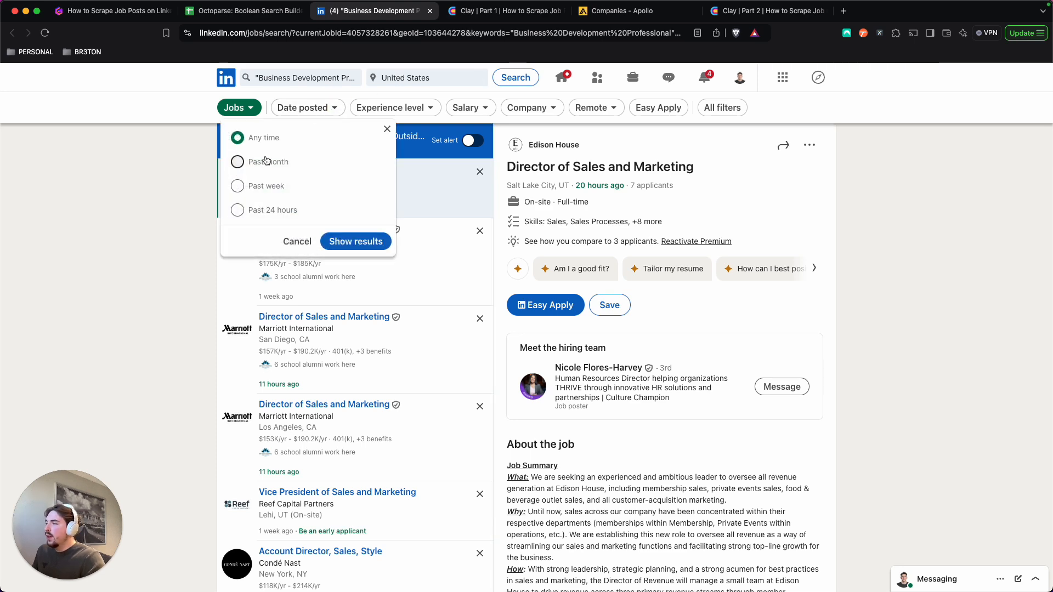
pyautogui.click(266, 185)
pyautogui.click(335, 242)
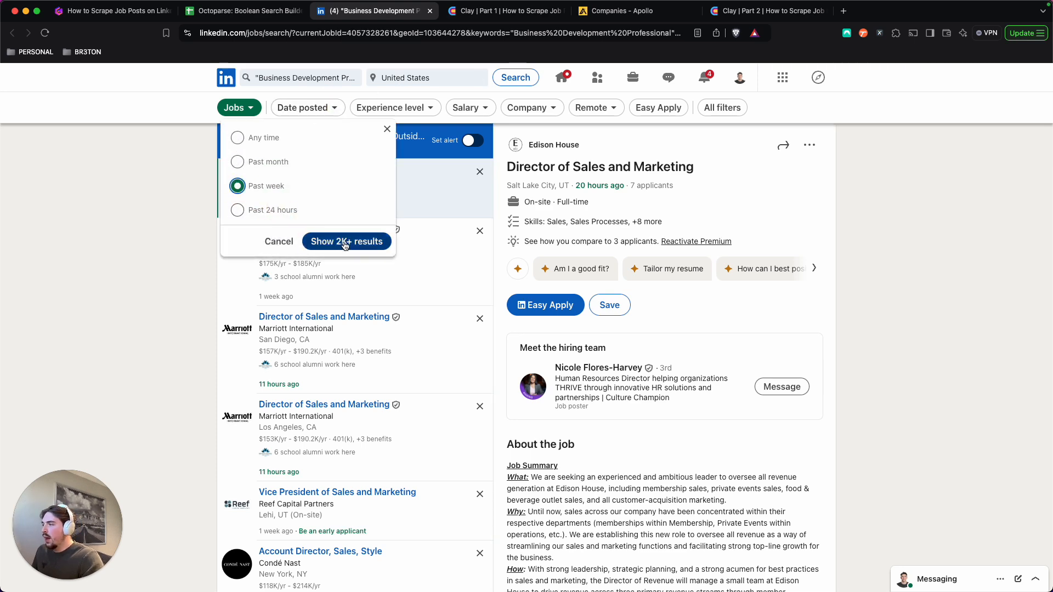
pyautogui.click(335, 242)
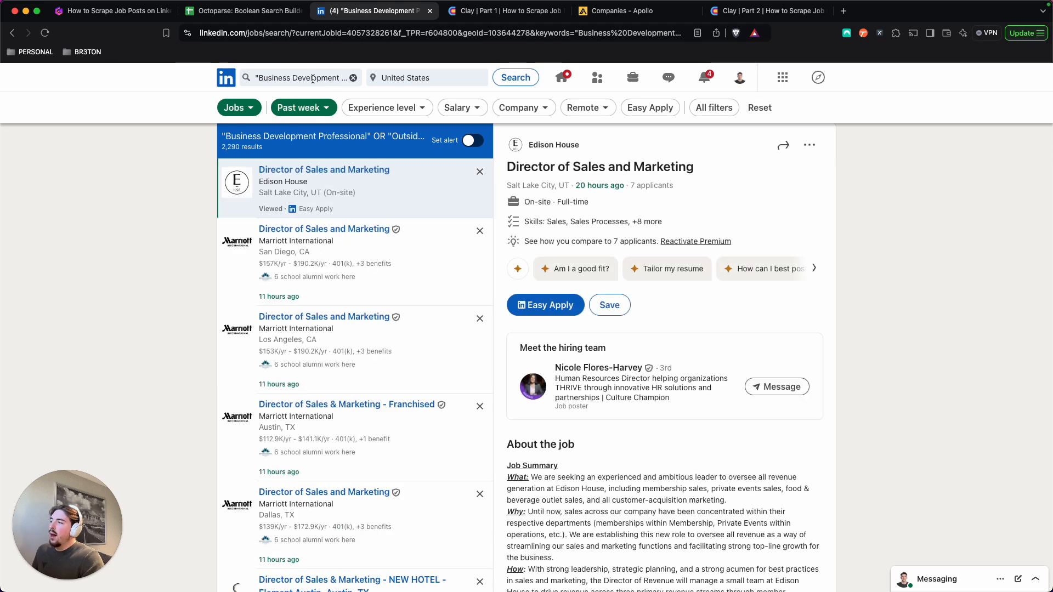
# Read through the OR-separated job titles in the LinkedIn job search query.
pyautogui.click(303, 78)
pyautogui.hscroll(-10, 299, 78)
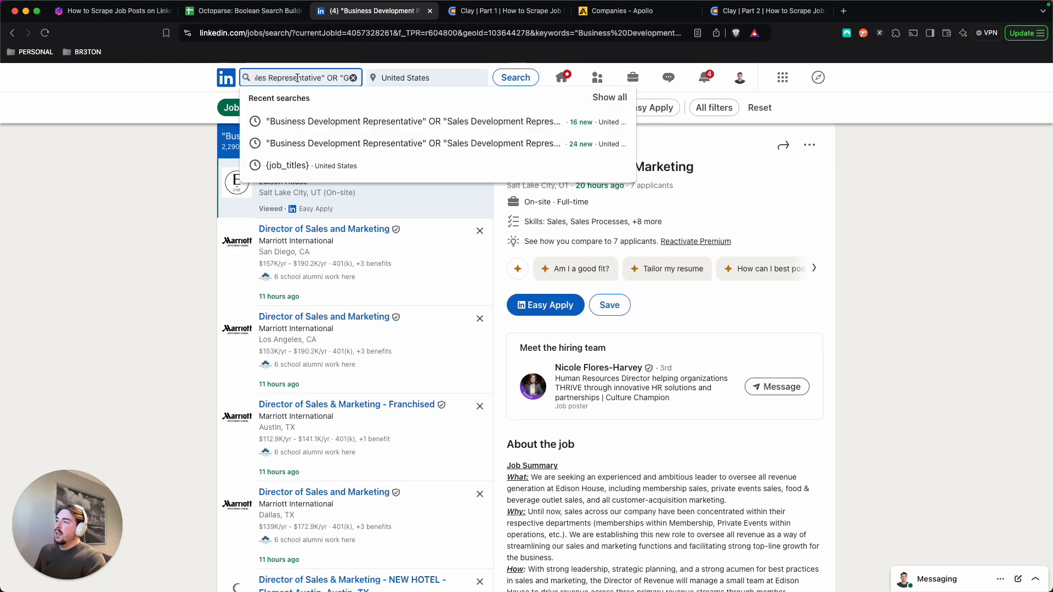
pyautogui.doubleClick(257, 75)
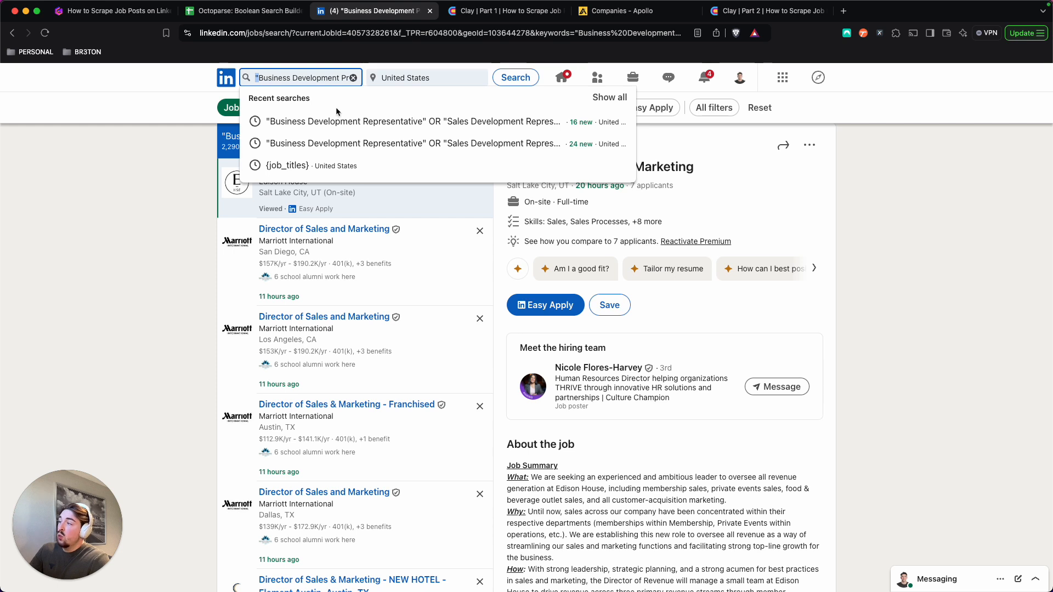
pyautogui.hscroll(5, 293, 77)
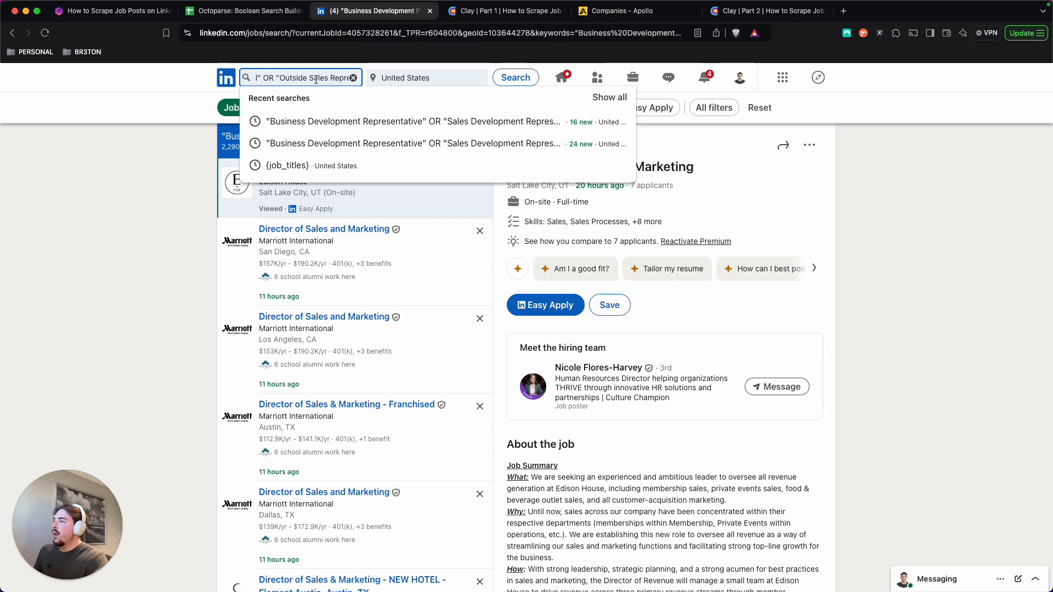
pyautogui.hscroll(-5, 293, 77)
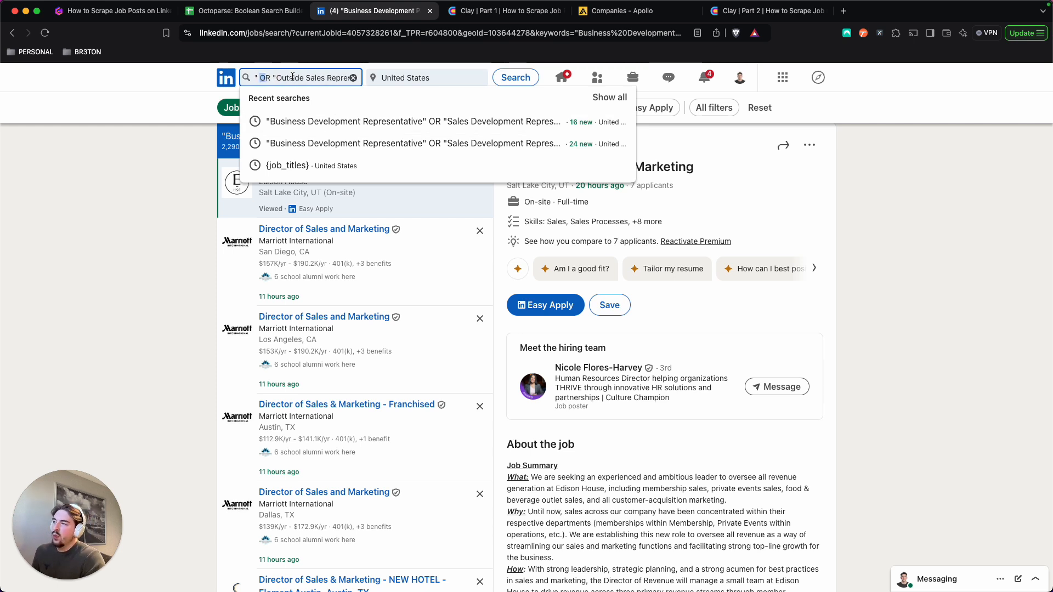
pyautogui.hscroll(3, 292, 78)
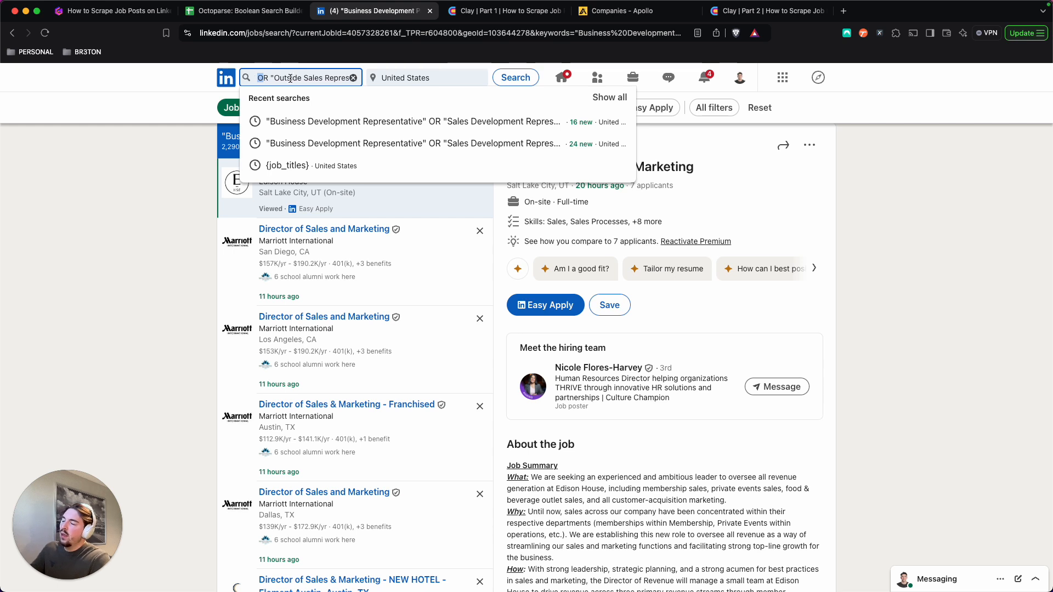
pyautogui.hscroll(8, 289, 79)
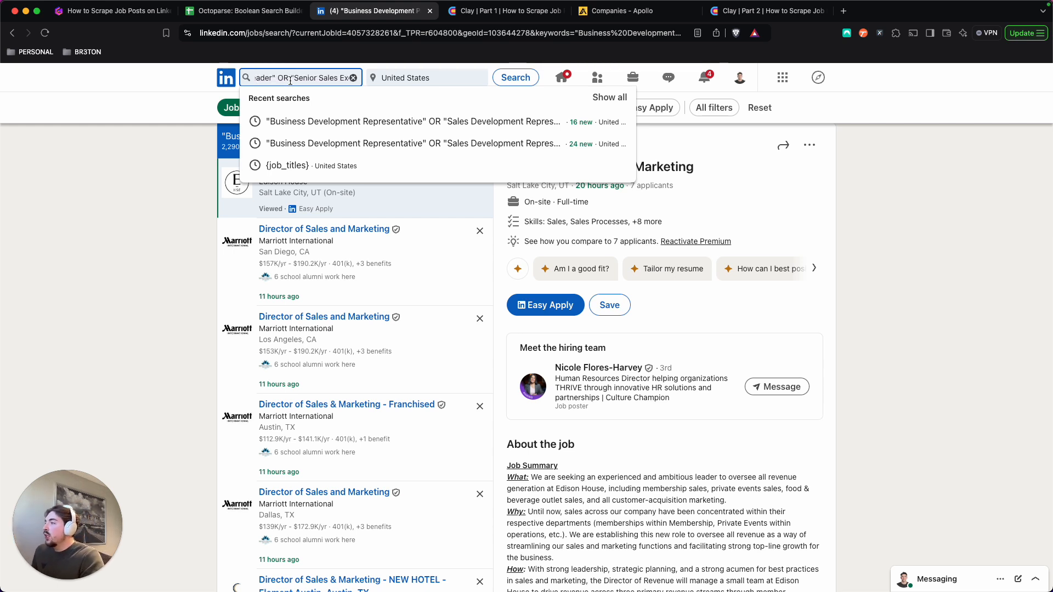
pyautogui.hscroll(10, 290, 79)
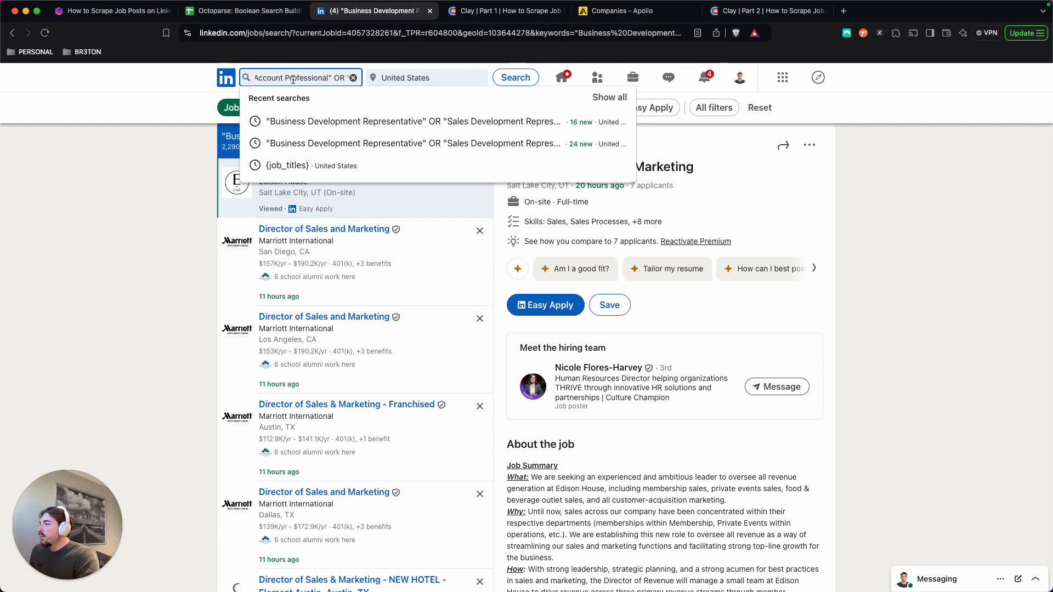
# Copy the entire LinkedIn job search query into cell B6 of the Boolean Search spreadsheet and make row 6 taller to fit it.
pyautogui.click(159, 94)
pyautogui.click(289, 77)
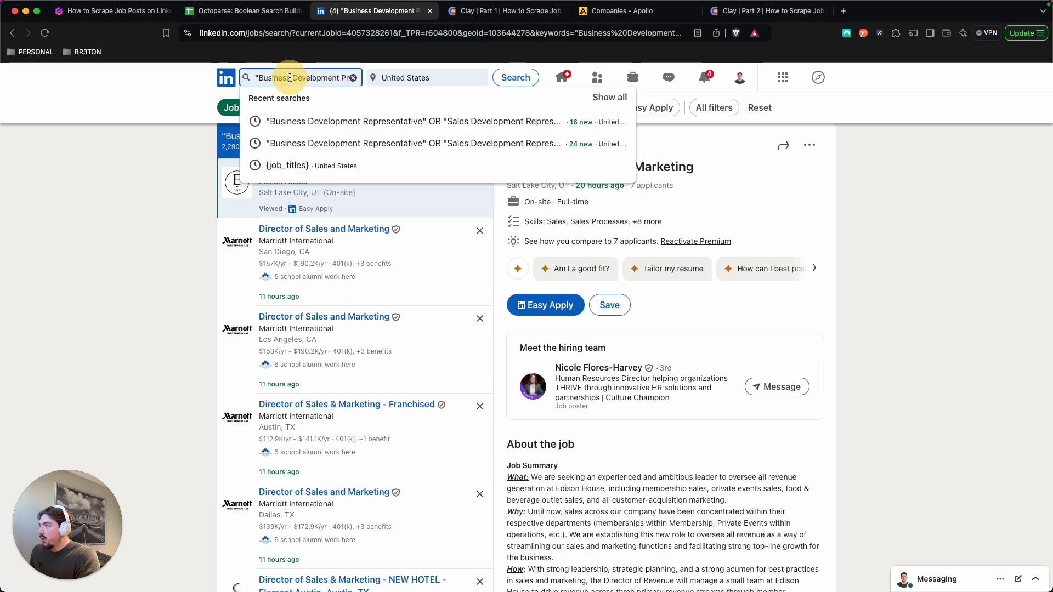
pyautogui.tripleClick(303, 77)
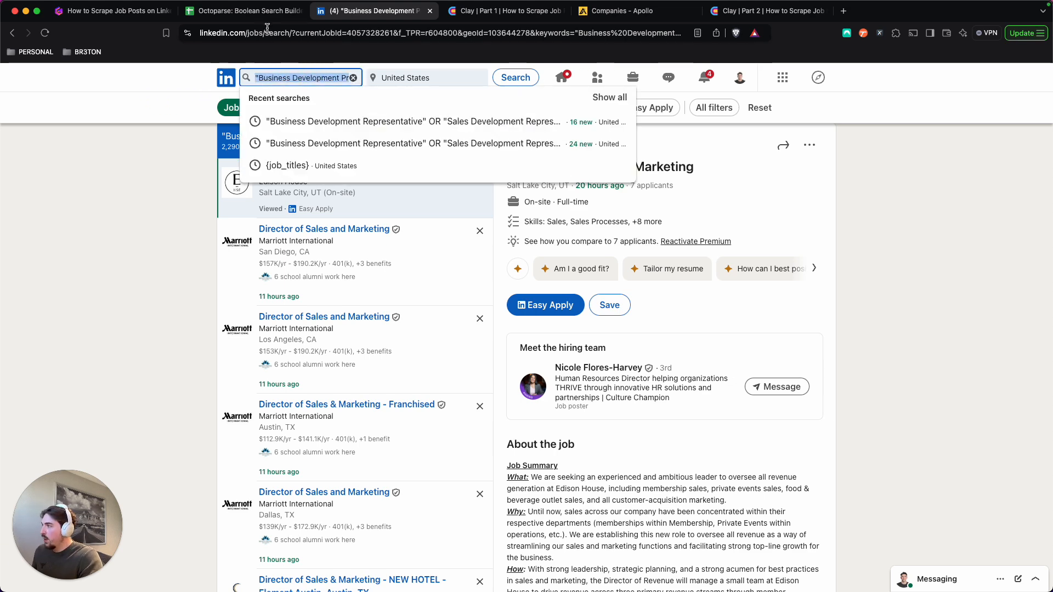
pyautogui.click(242, 11)
pyautogui.click(189, 320)
pyautogui.click(262, 332)
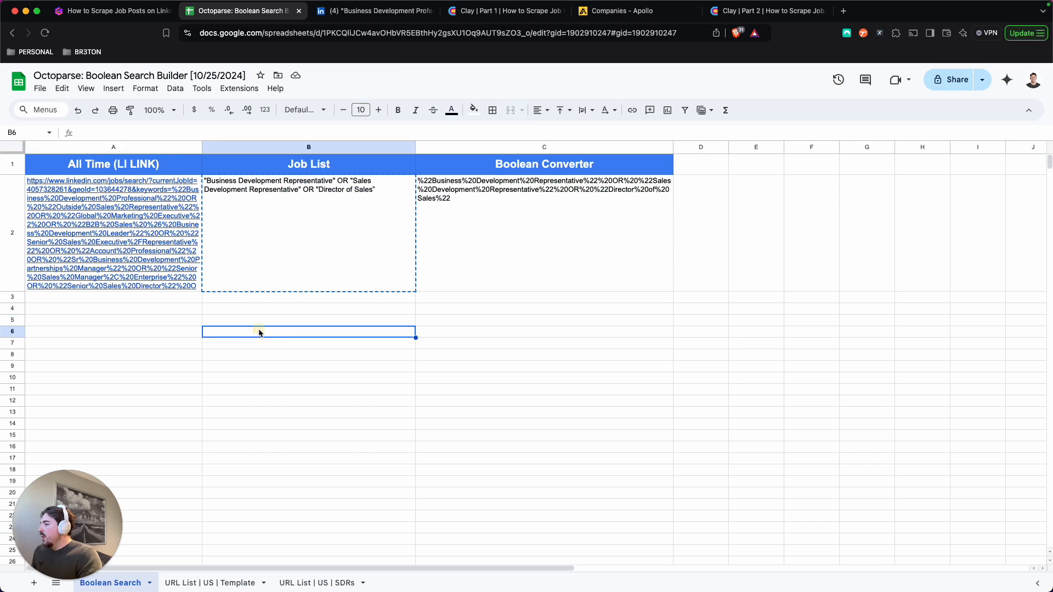
pyautogui.press('super+v')
pyautogui.moveTo(12, 349); pyautogui.dragTo(13, 356)
pyautogui.moveTo(10, 397); pyautogui.dragTo(10, 450)
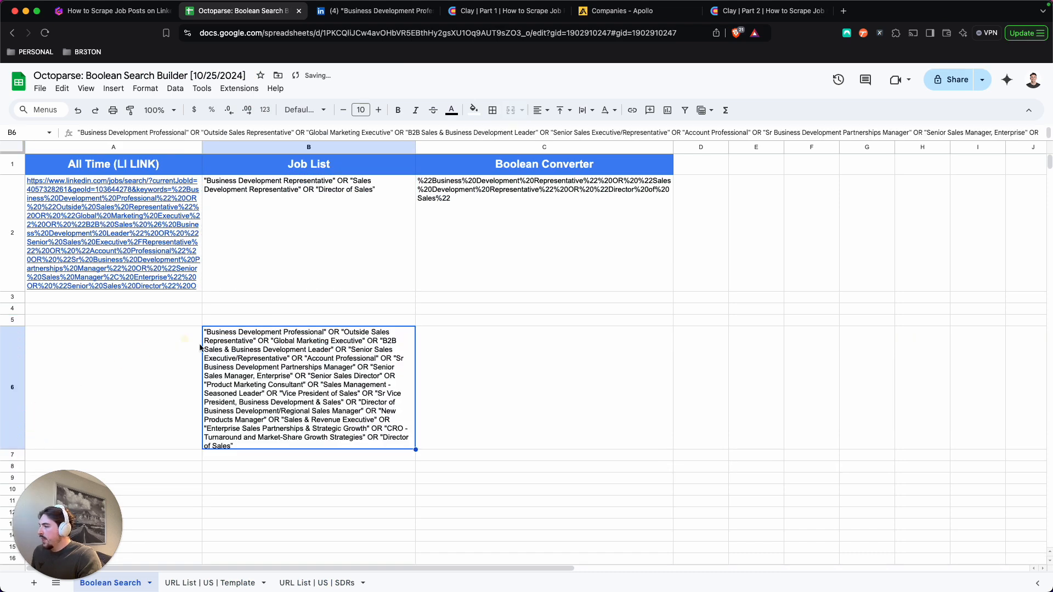
# Examine the list of job titles in the Boolean query pasted in B6.
pyautogui.doubleClick(278, 371)
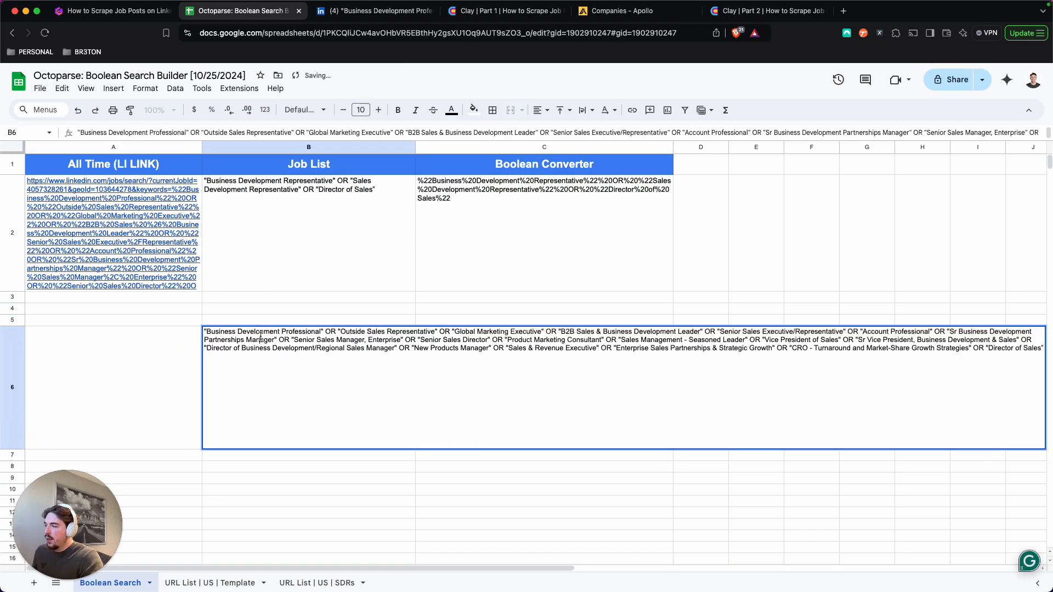
pyautogui.moveTo(261, 340); pyautogui.dragTo(860, 359)
pyautogui.click(861, 359)
pyautogui.click(353, 478)
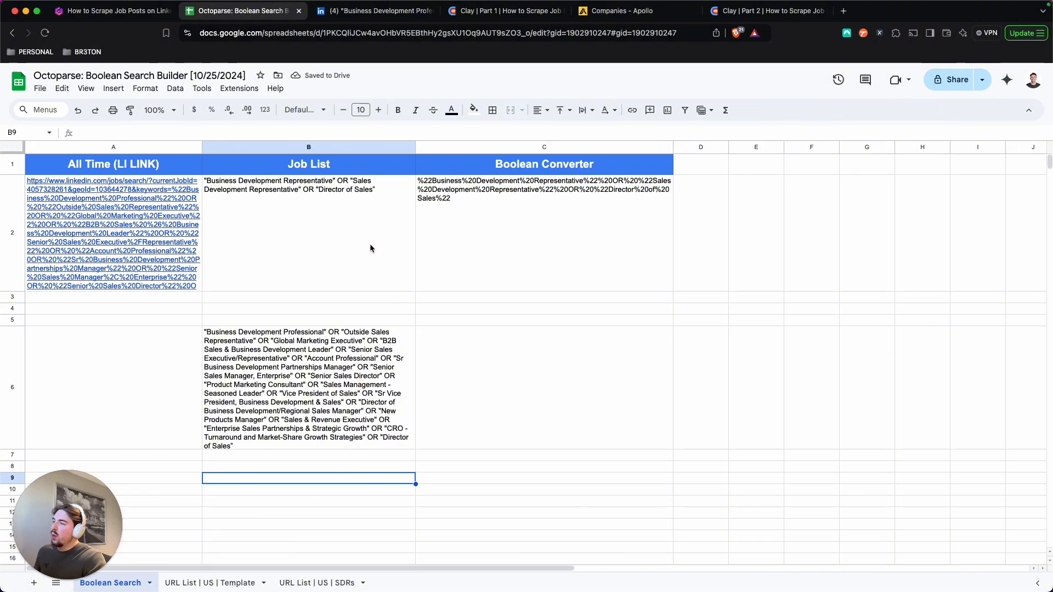
pyautogui.click(348, 351)
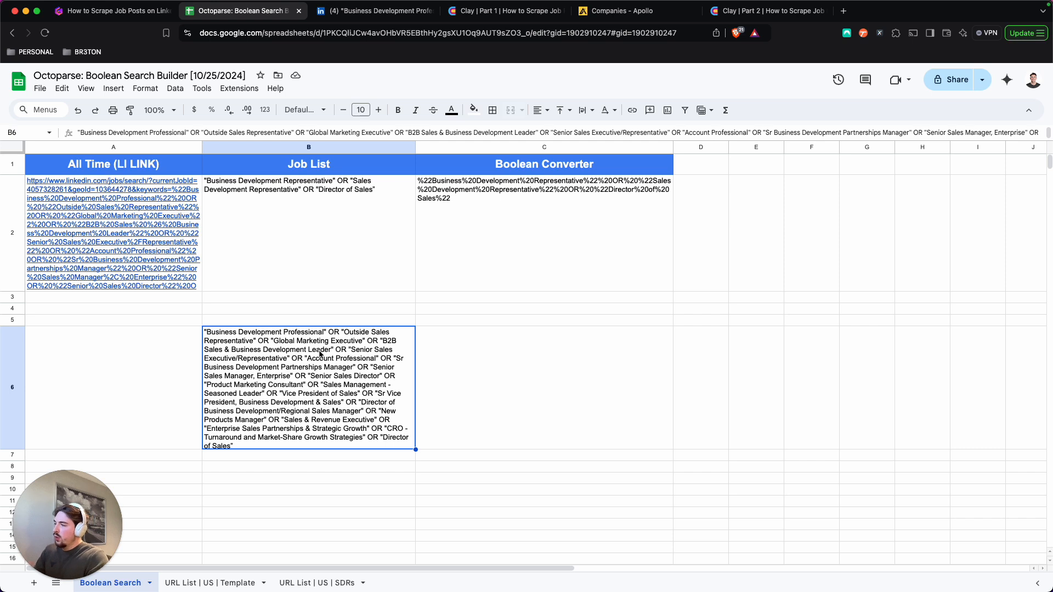
pyautogui.doubleClick(315, 376)
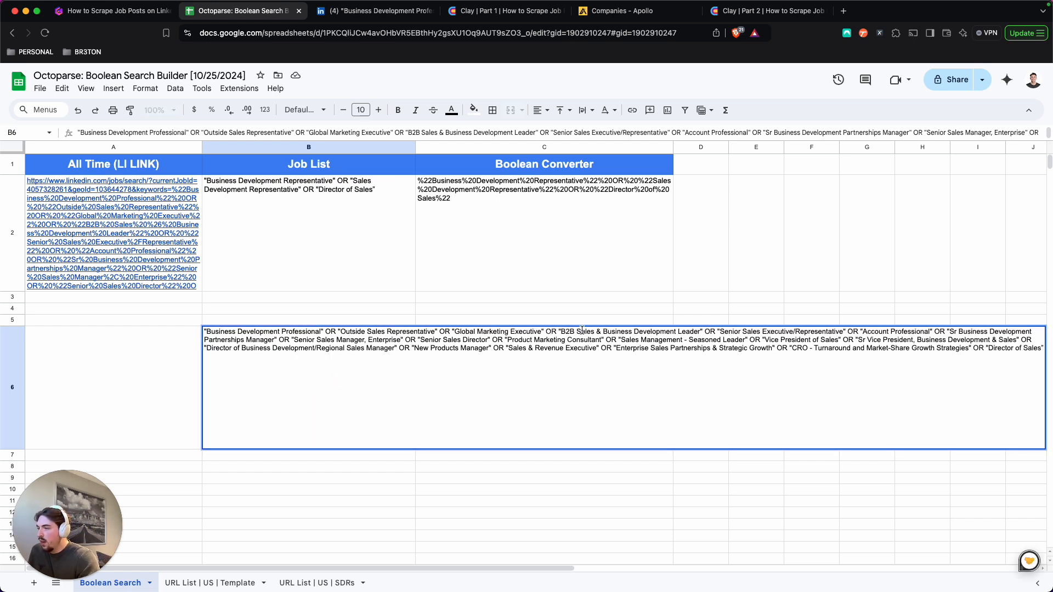
pyautogui.moveTo(596, 329); pyautogui.dragTo(204, 332)
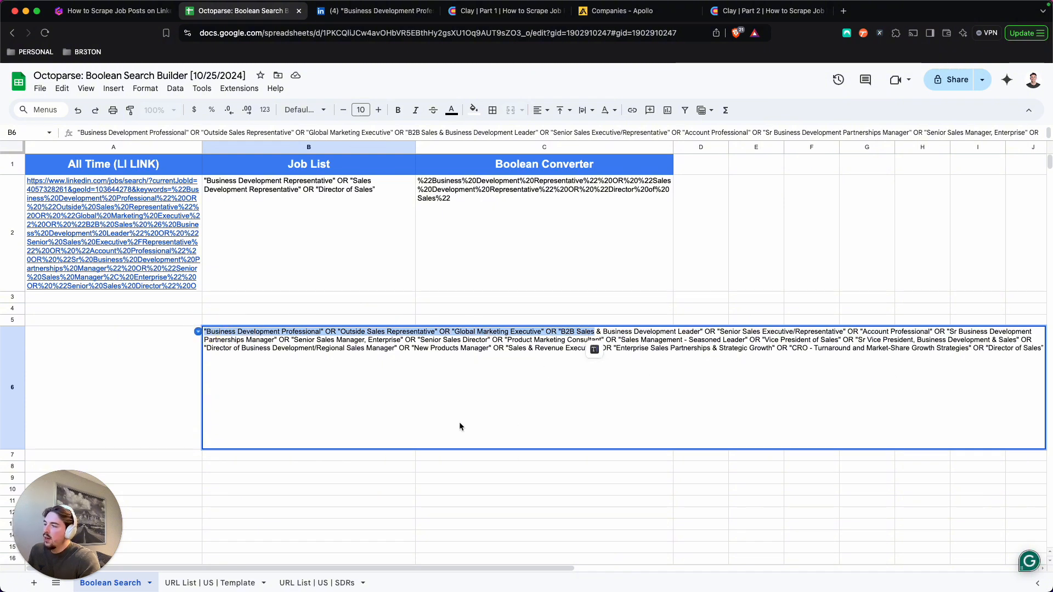
pyautogui.click(371, 469)
# Compare the short Job List query in B2 with the longer job title query in B6.
pyautogui.click(315, 225)
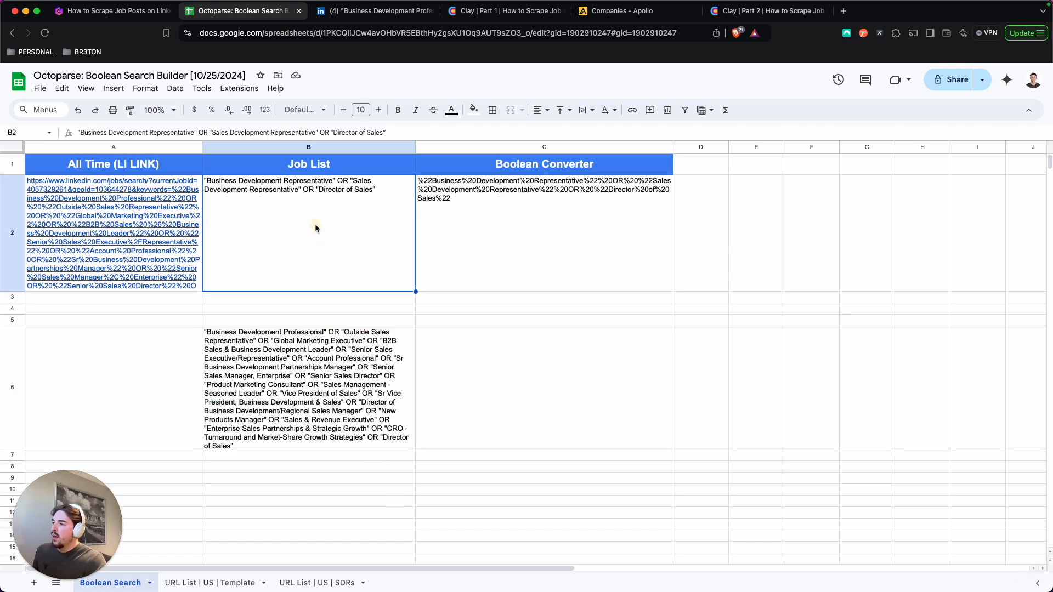
pyautogui.click(286, 404)
pyautogui.doubleClick(286, 405)
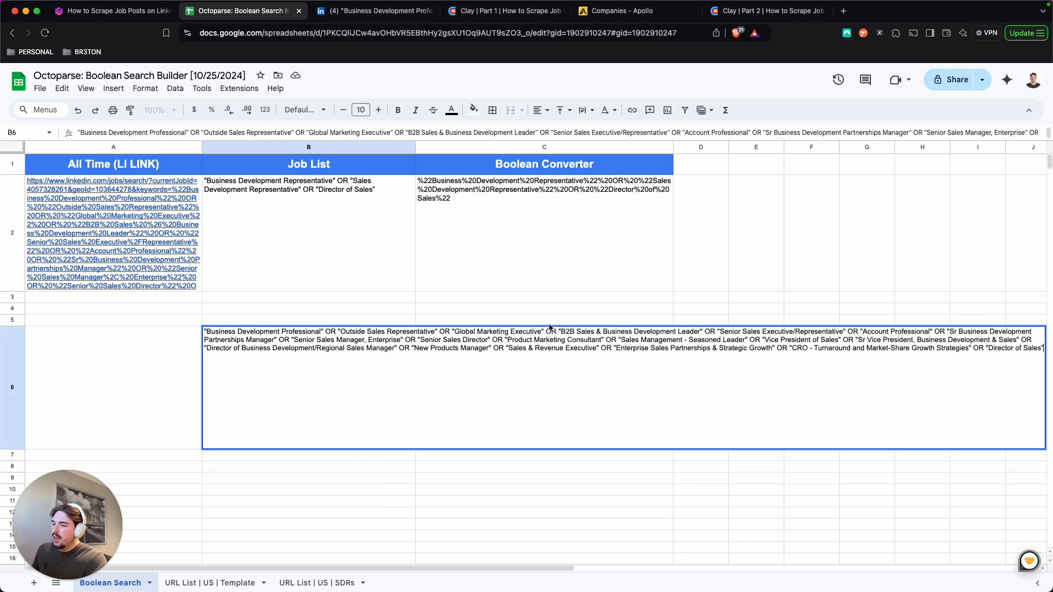
pyautogui.click(325, 217)
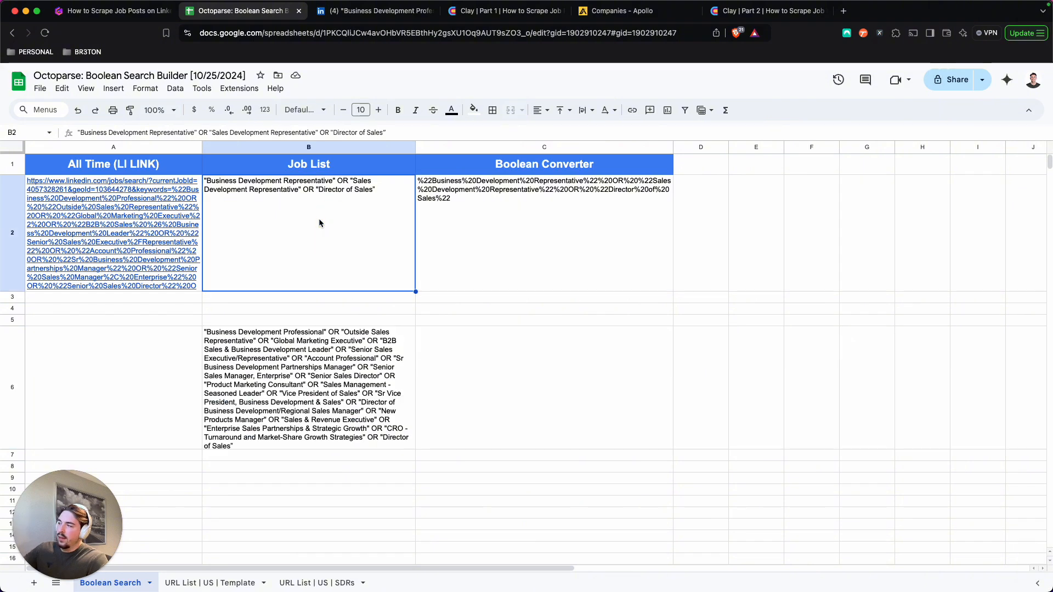
pyautogui.doubleClick(318, 219)
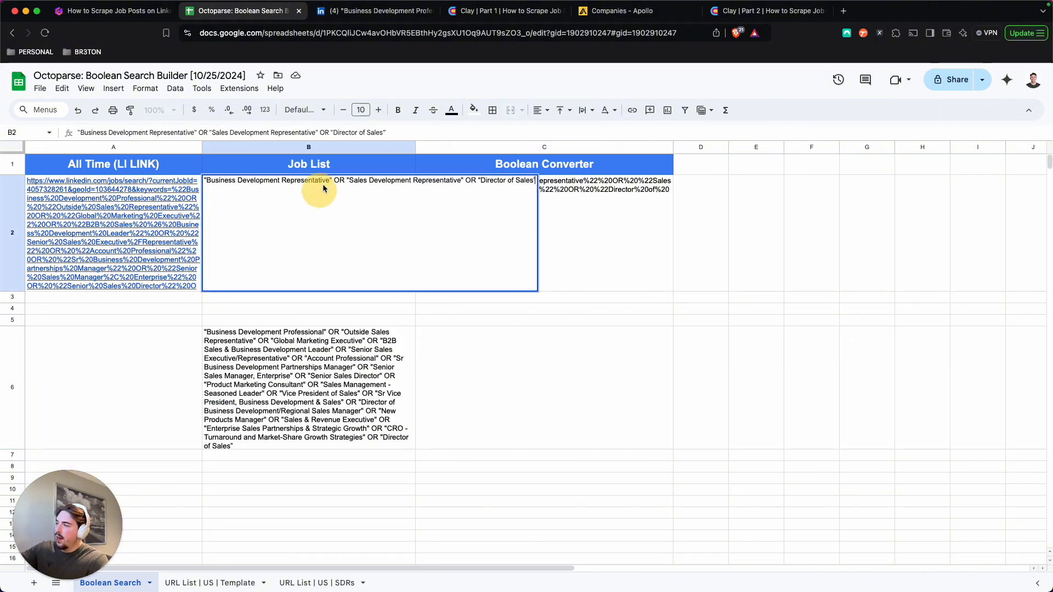
pyautogui.click(311, 306)
pyautogui.click(305, 222)
pyautogui.click(313, 370)
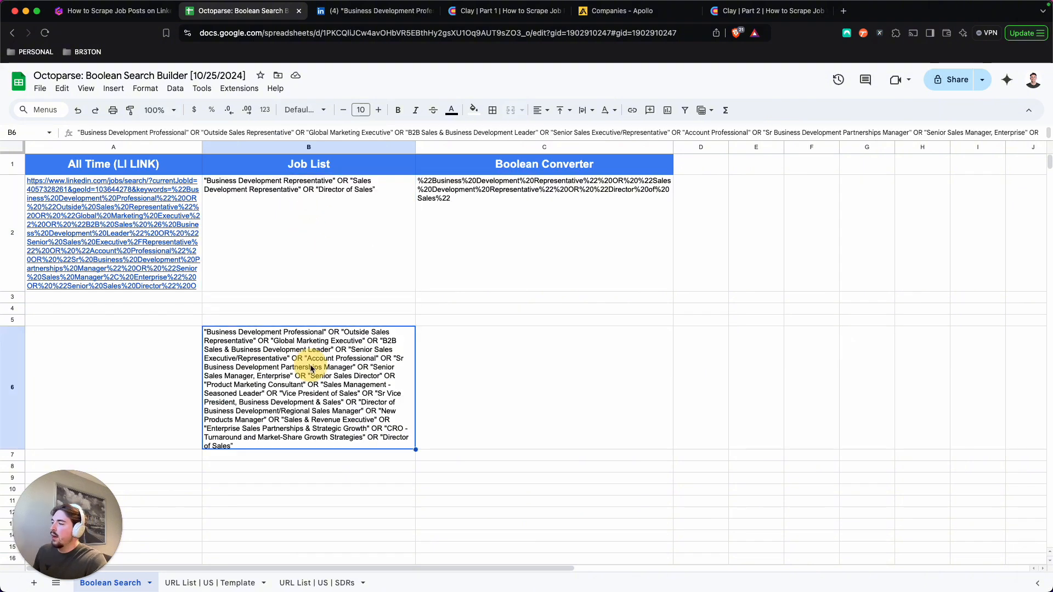
pyautogui.doubleClick(312, 370)
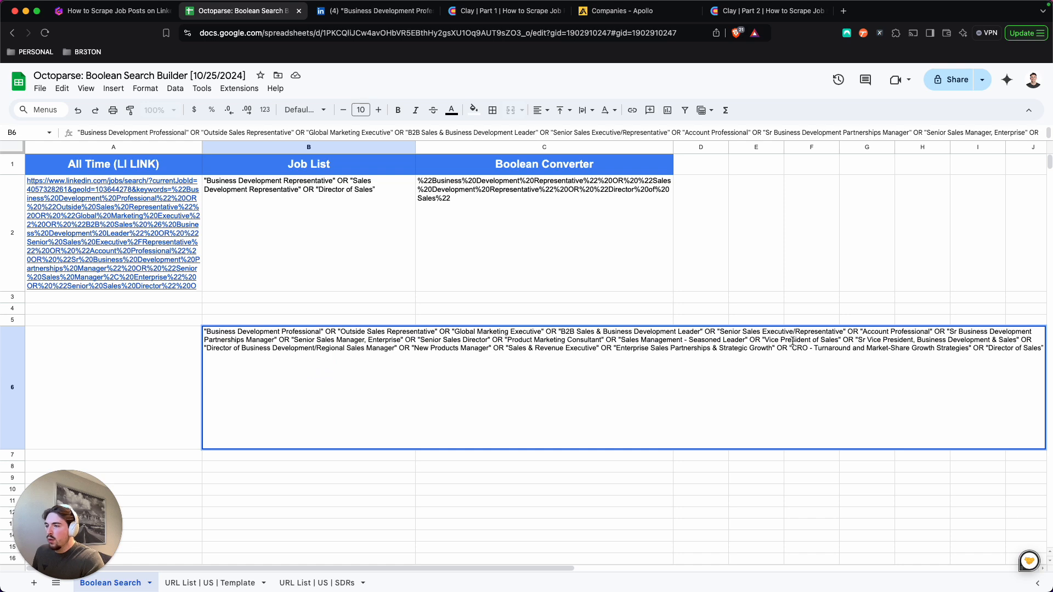
pyautogui.moveTo(863, 332); pyautogui.dragTo(874, 364)
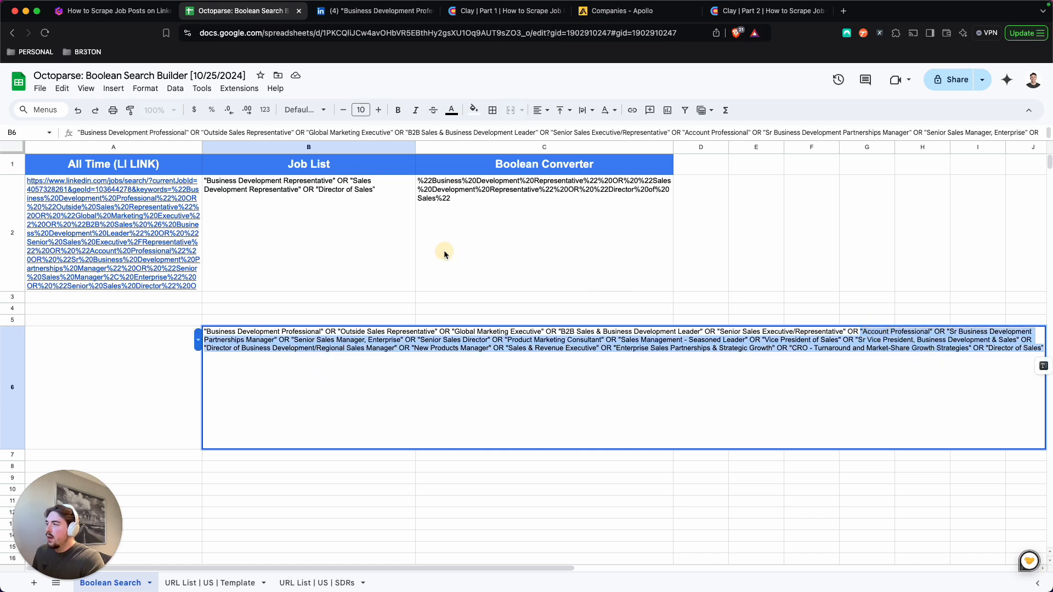
# Inspect the Boolean Converter formula in C2 that encodes the Job List query for a URL.
pyautogui.click(445, 251)
pyautogui.click(294, 299)
pyautogui.click(501, 234)
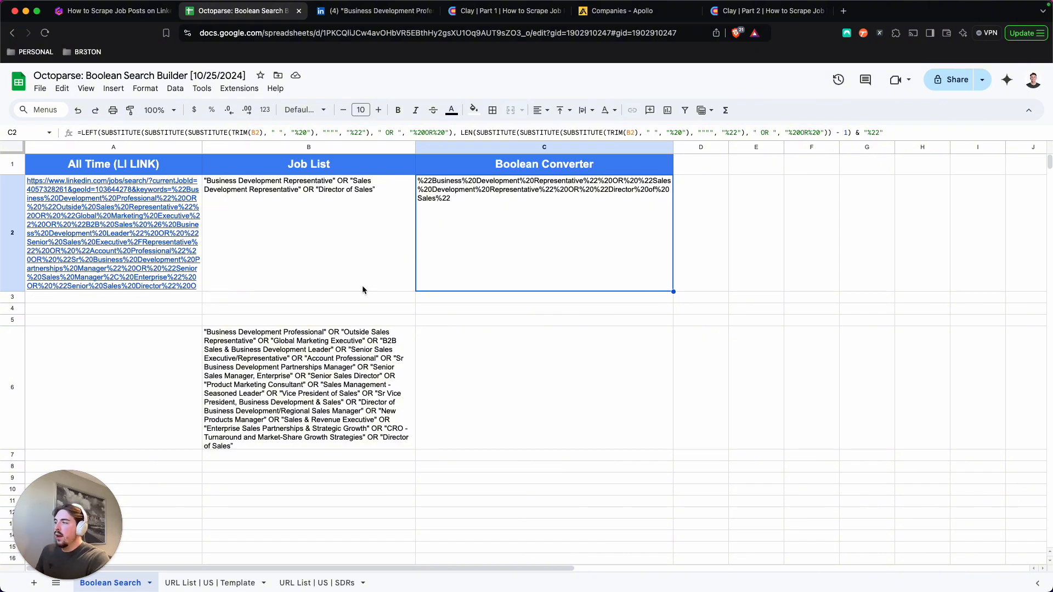
# Review the long job title query in B6 and delete it from the cell.
pyautogui.doubleClick(332, 370)
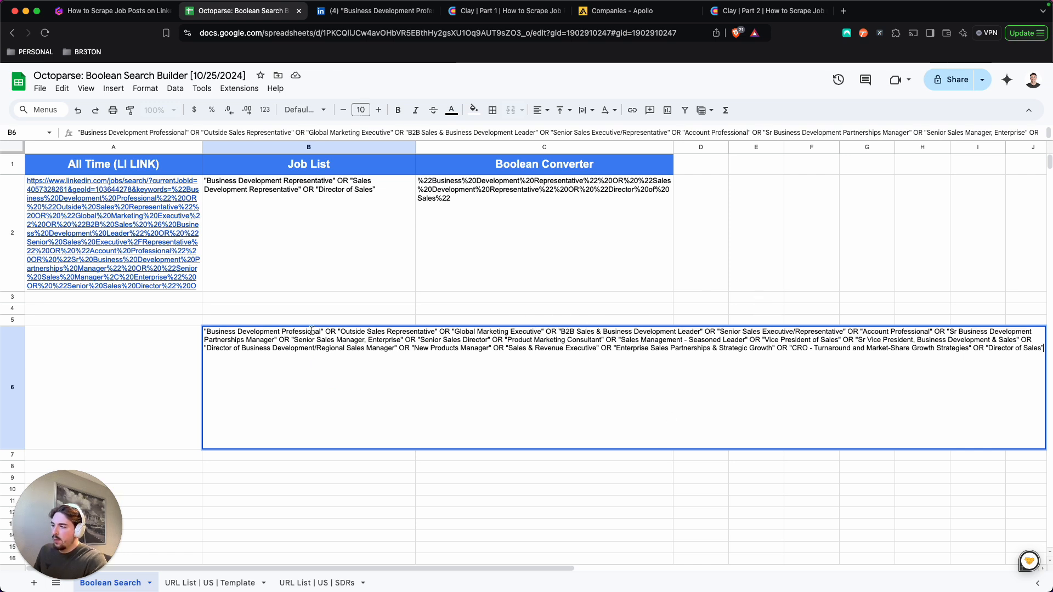
pyautogui.moveTo(311, 332); pyautogui.dragTo(1038, 350)
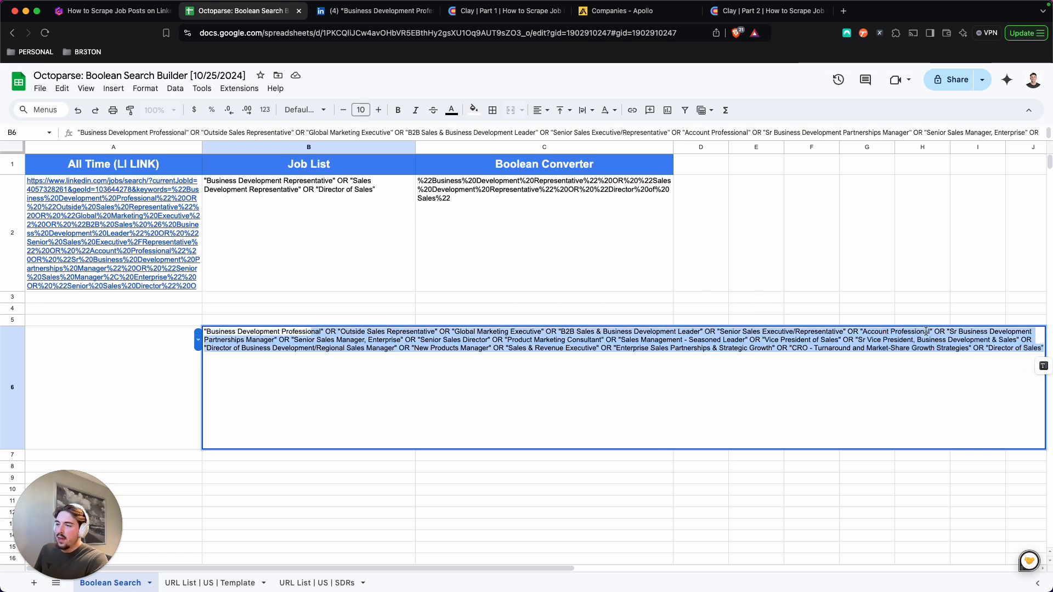
pyautogui.click(395, 287)
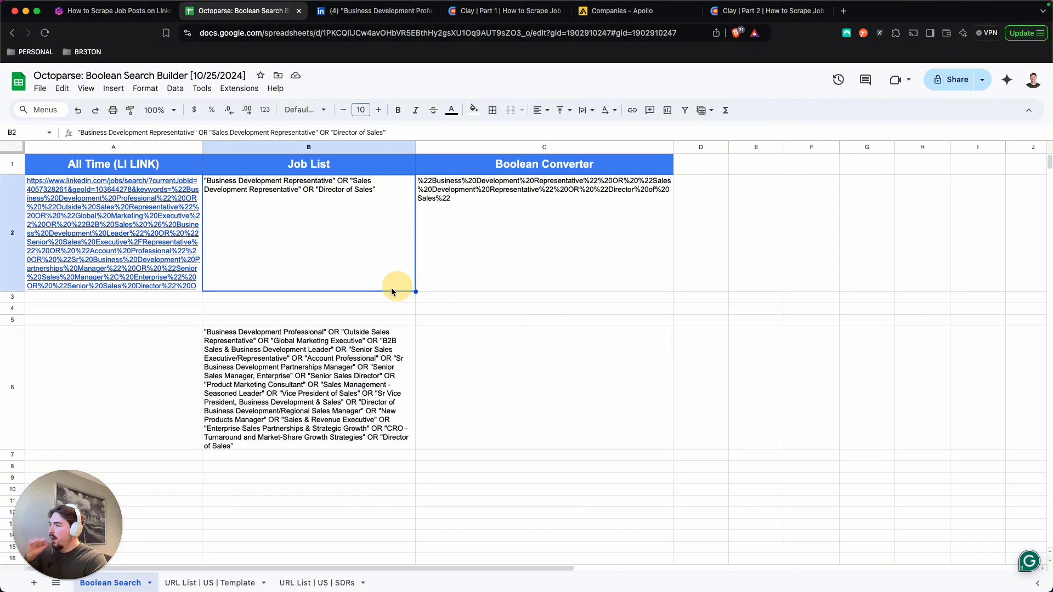
pyautogui.click(308, 343)
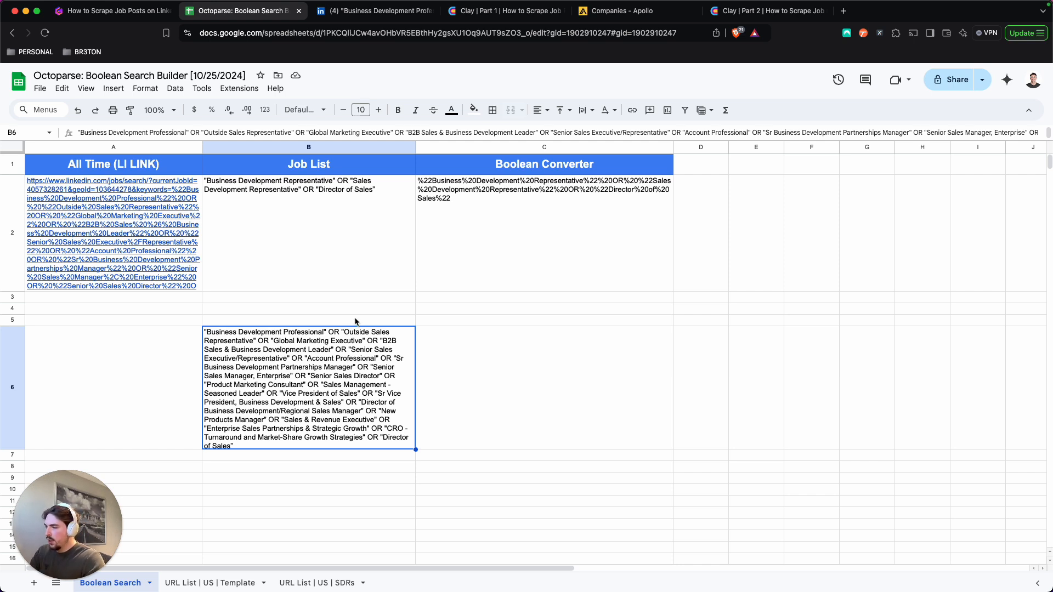
pyautogui.press('Delete')
# Compare the Job List query in B2 with the Boolean Converter formula in C2.
pyautogui.click(470, 242)
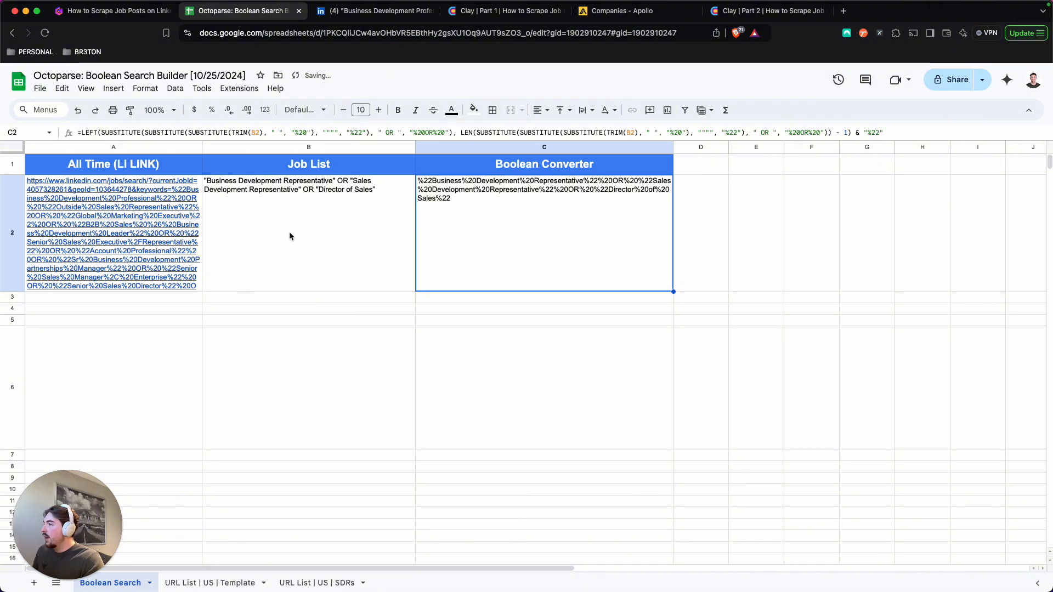
pyautogui.click(300, 215)
pyautogui.doubleClick(300, 216)
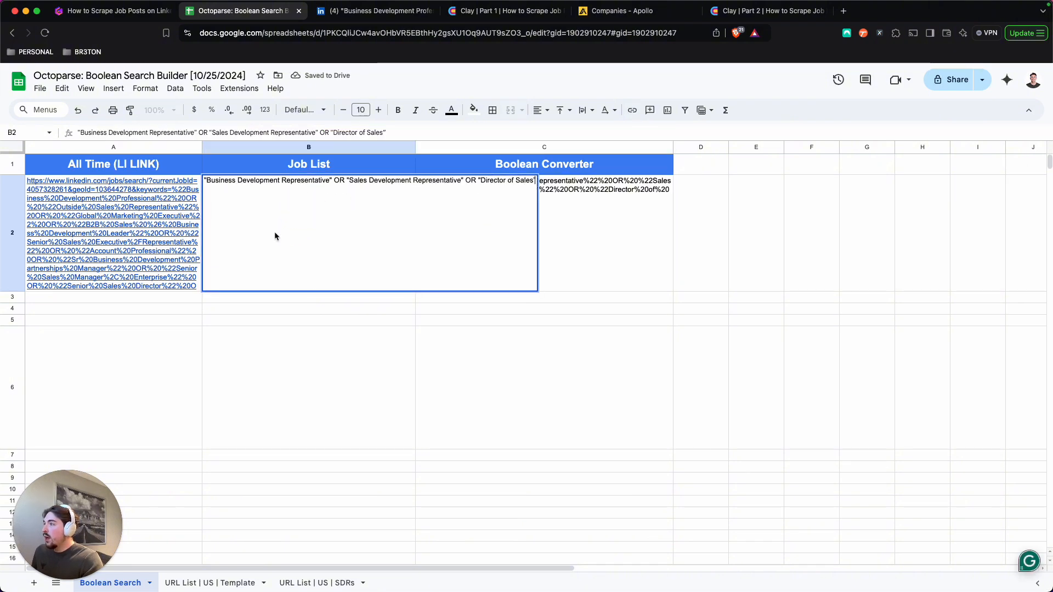
pyautogui.click(348, 3)
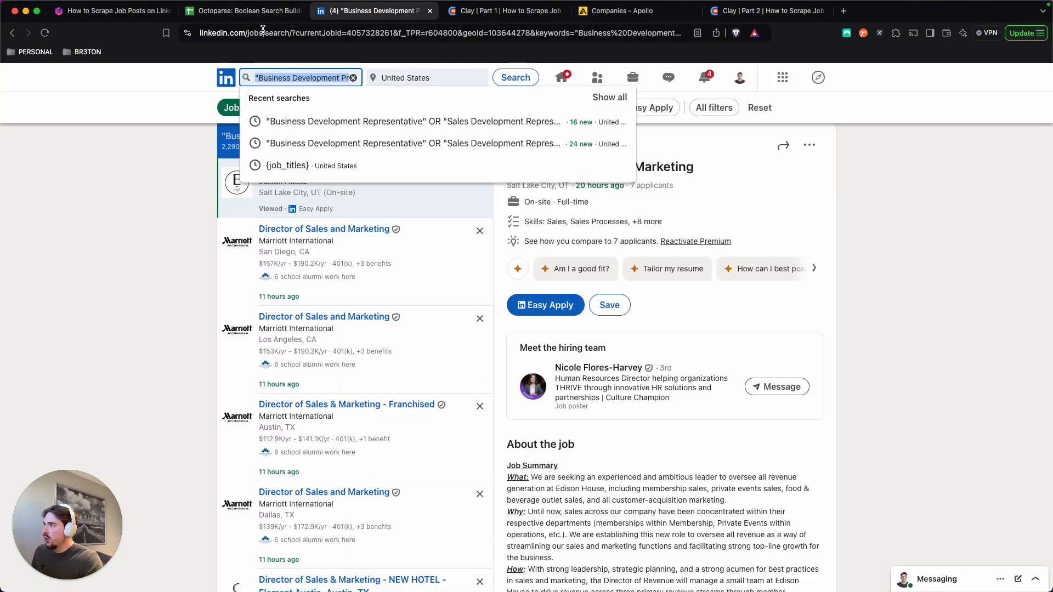
pyautogui.click(244, 10)
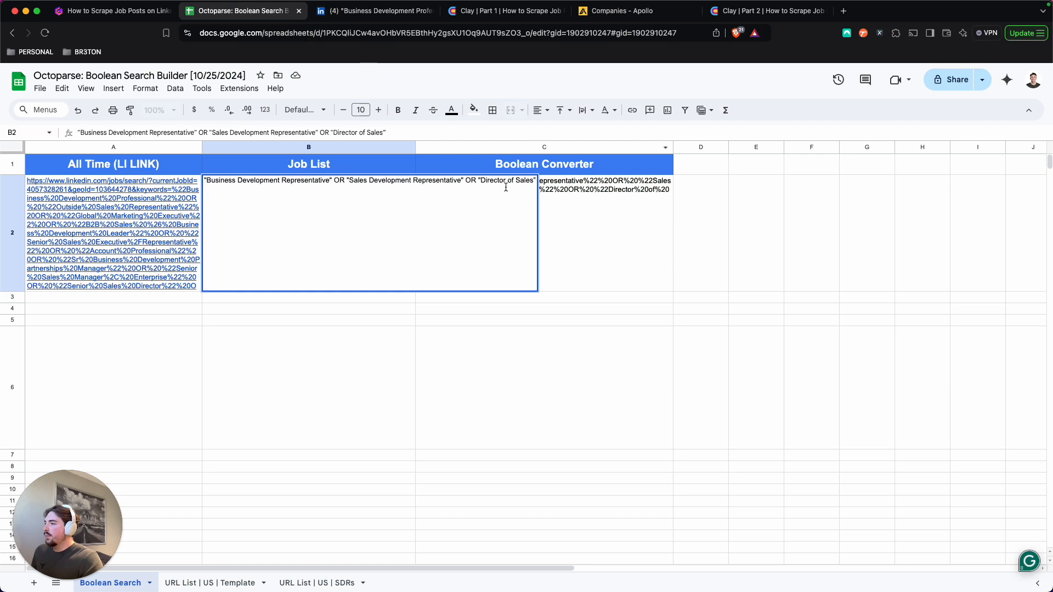
pyautogui.click(551, 226)
pyautogui.doubleClick(495, 220)
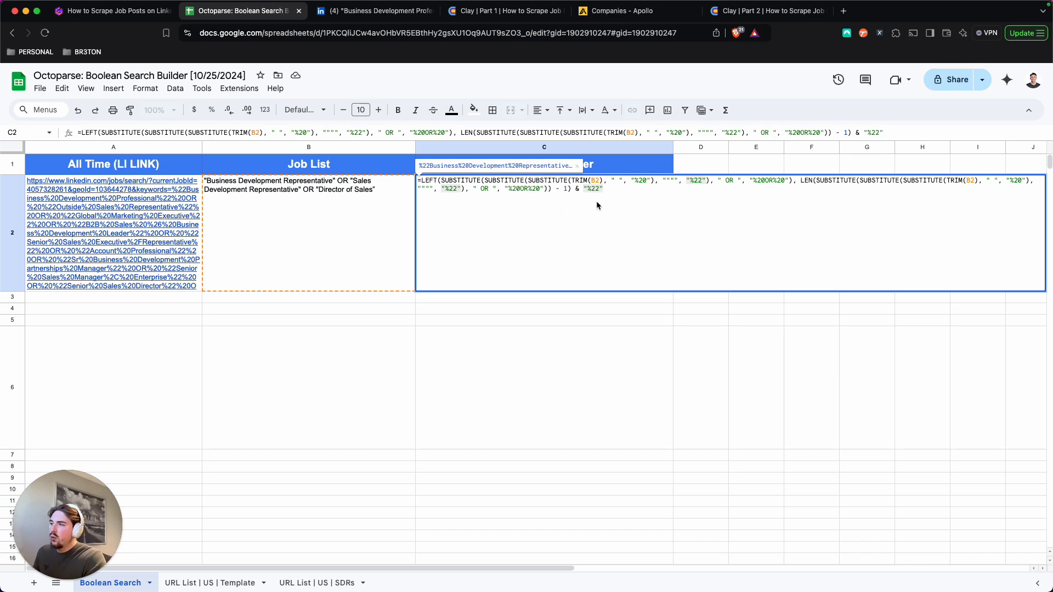
# Inspect the encoded keywords portion of the LinkedIn job search URL, then return to the spreadsheet and leave the C2 formula.
pyautogui.click(374, 10)
pyautogui.click(183, 105)
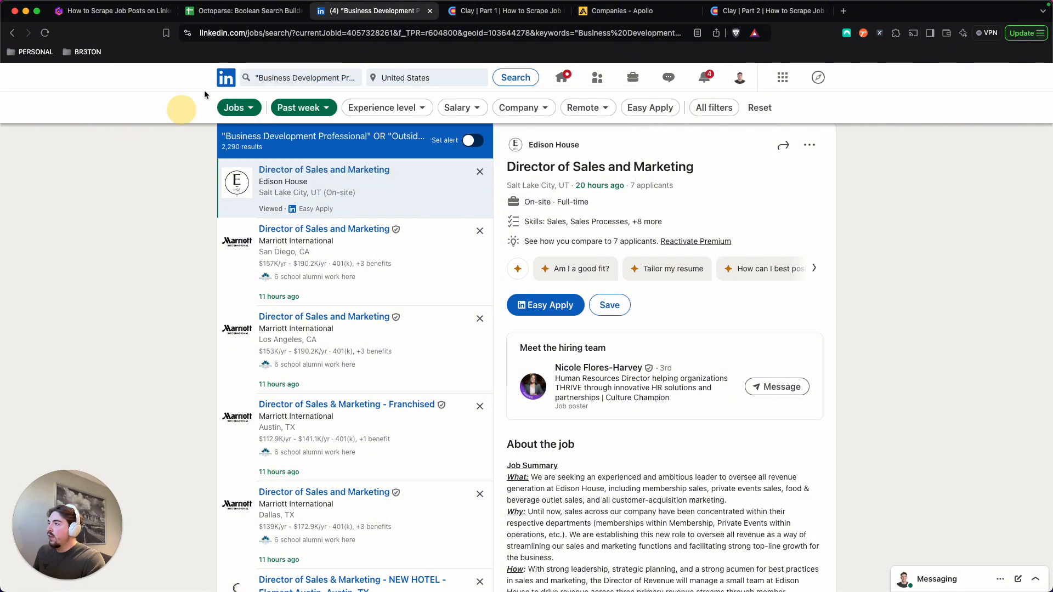
pyautogui.click(492, 34)
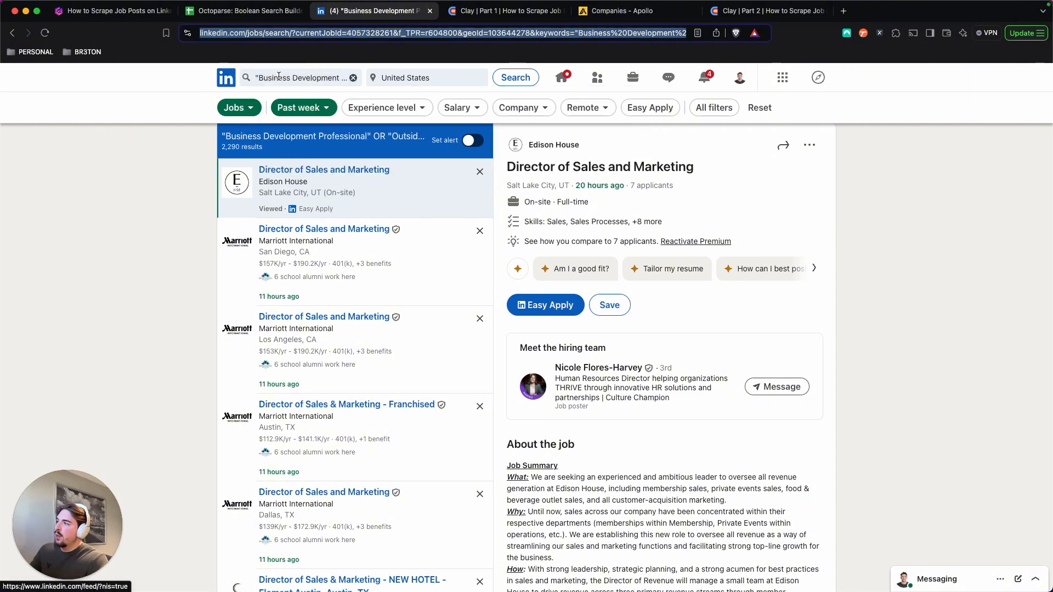
pyautogui.click(582, 33)
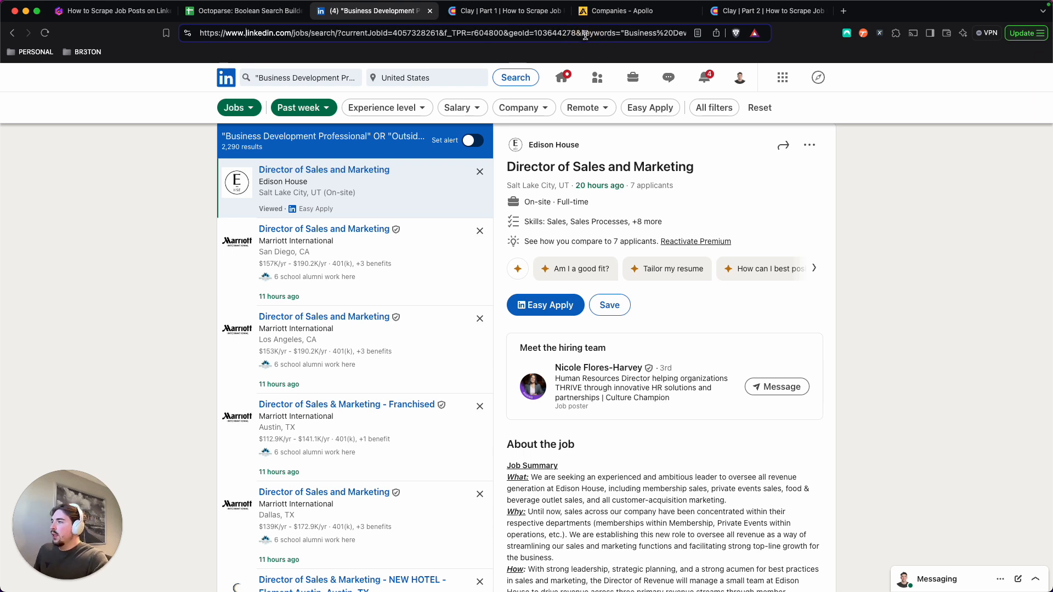
pyautogui.press('End')
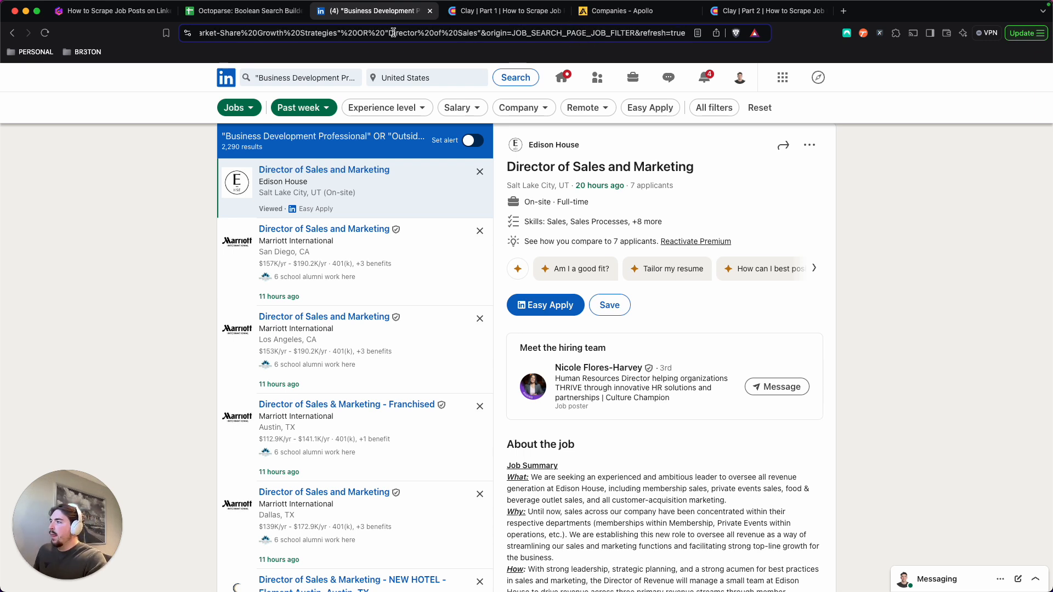
pyautogui.moveTo(481, 33); pyautogui.dragTo(214, 33)
pyautogui.click(242, 10)
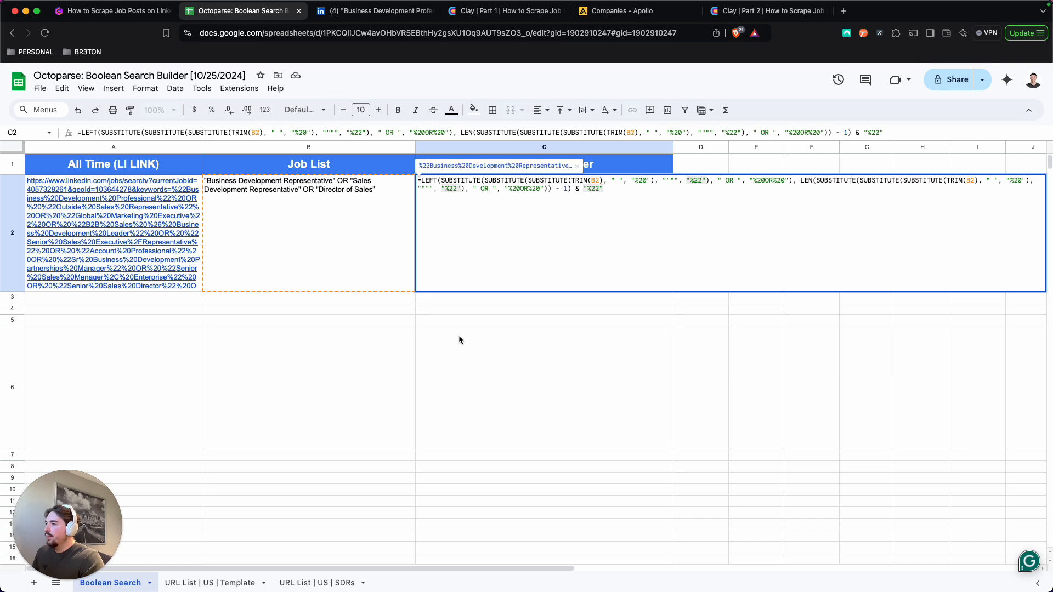
pyautogui.click(487, 230)
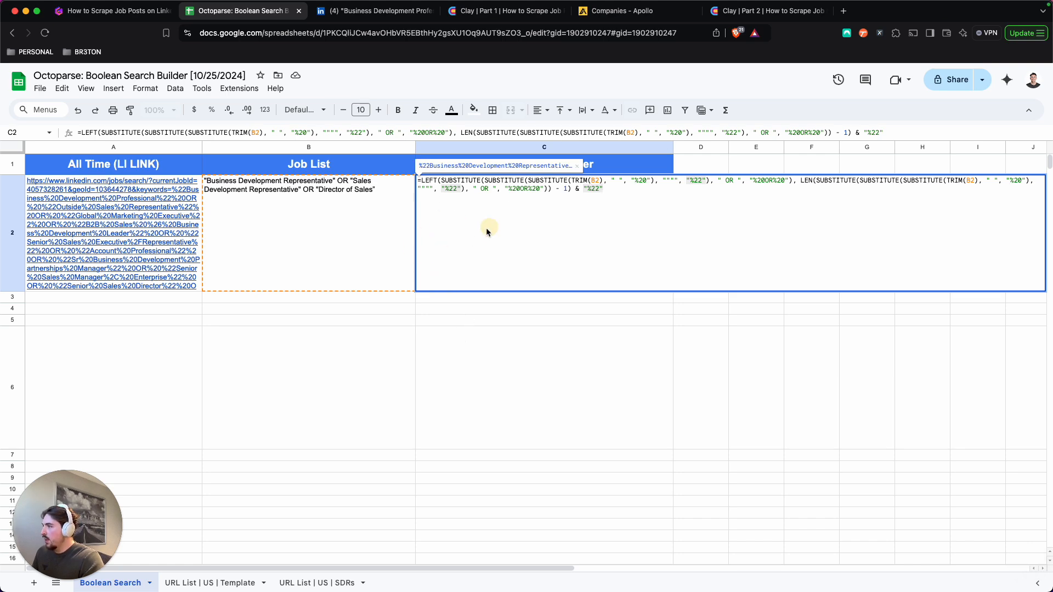
pyautogui.click(442, 347)
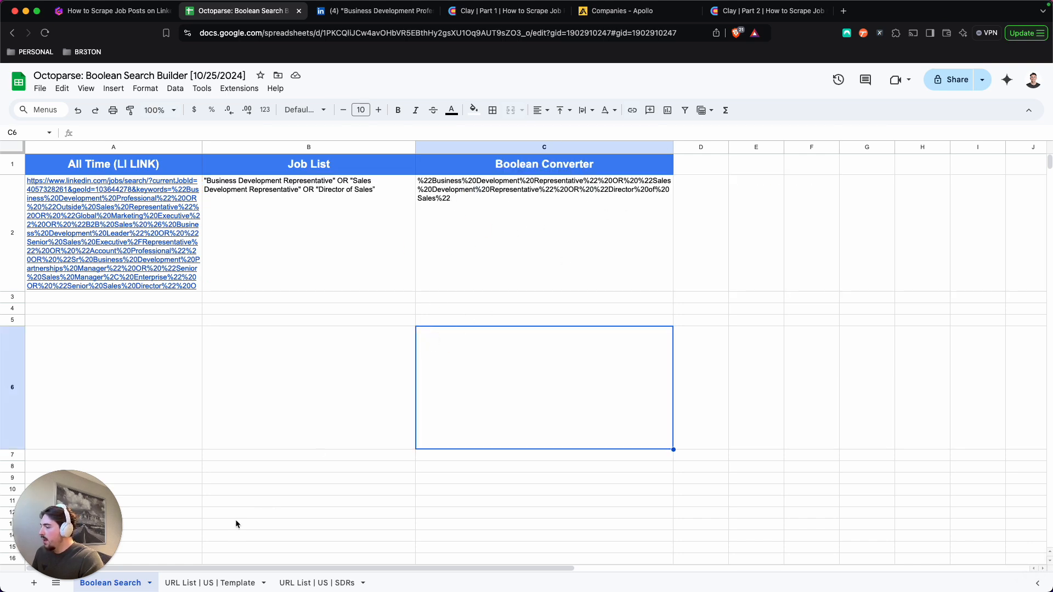
# Examine the LinkedIn job URLs containing the {job_titles} placeholder in the URL List | US | Template sheet.
pyautogui.click(214, 582)
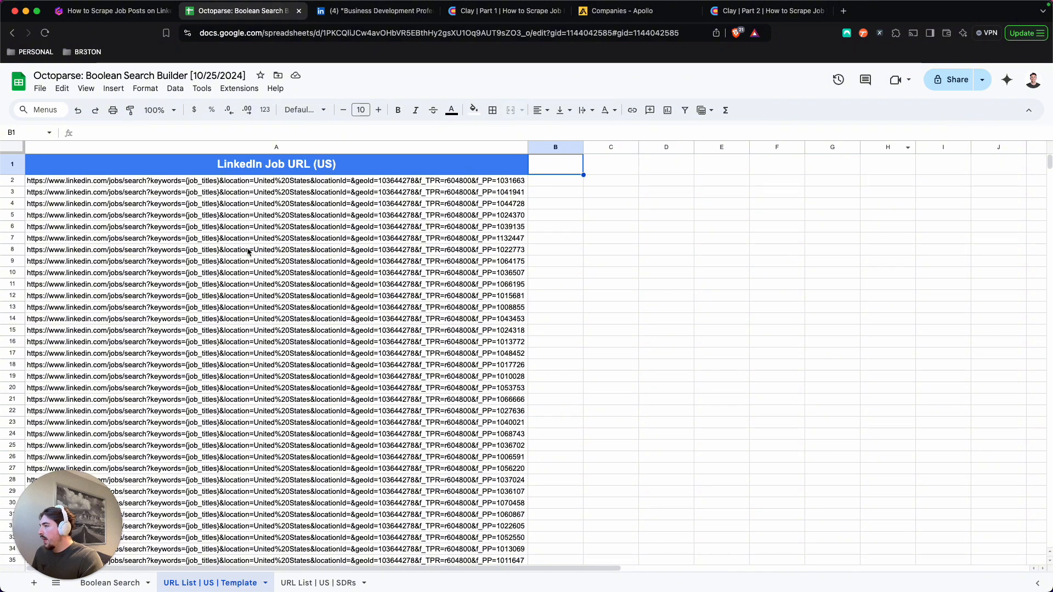
pyautogui.doubleClick(222, 182)
pyautogui.click(443, 271)
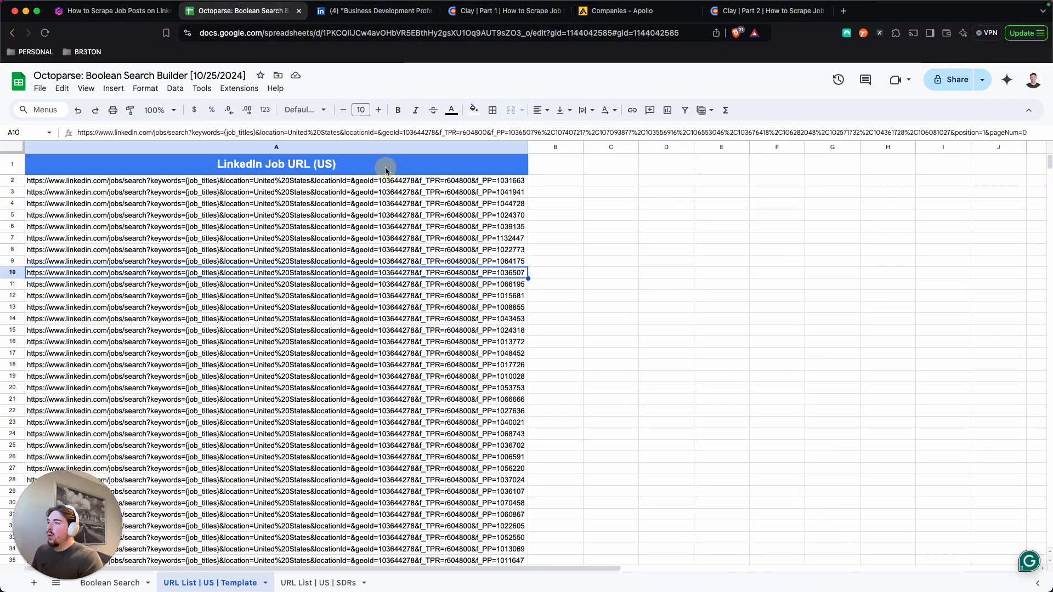
pyautogui.moveTo(387, 180); pyautogui.dragTo(401, 397)
pyautogui.scroll(-2, 401, 386)
pyautogui.click(400, 382)
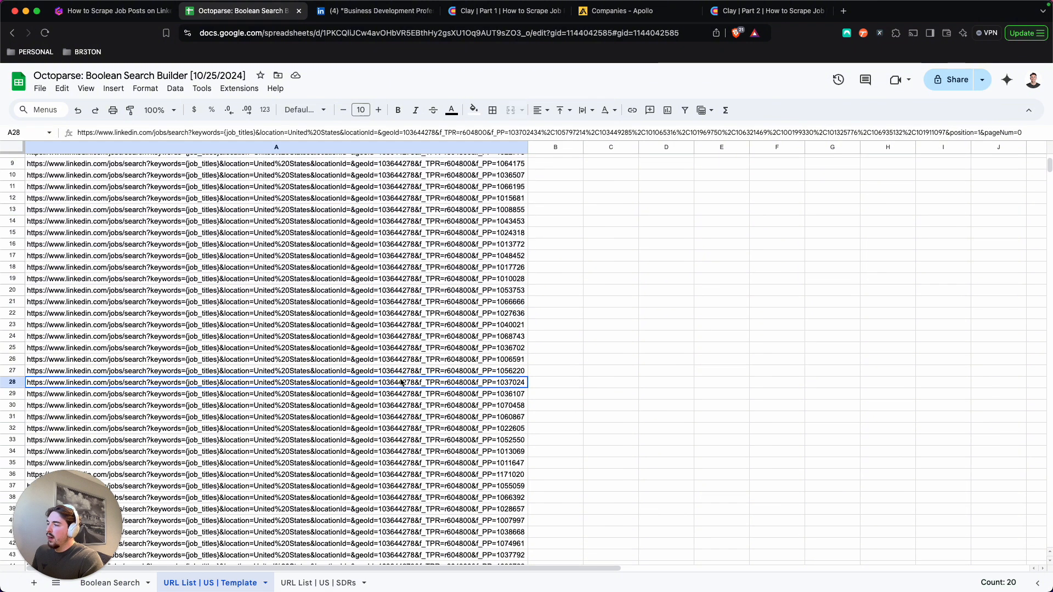
pyautogui.scroll(-6, 401, 382)
pyautogui.moveTo(363, 468); pyautogui.dragTo(359, 176)
pyautogui.scroll(9, 357, 378)
pyautogui.click(358, 189)
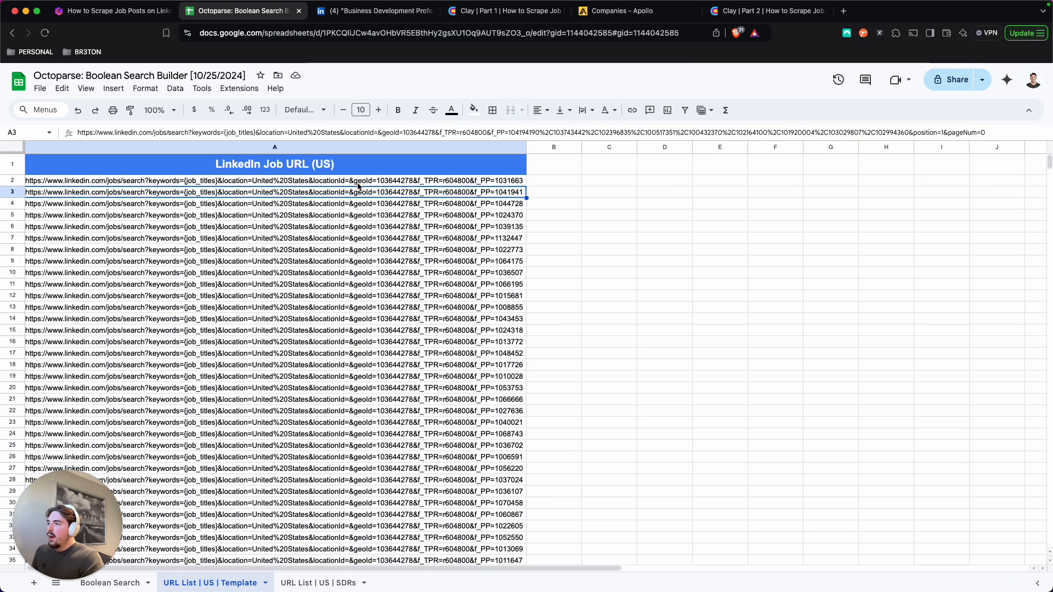
pyautogui.scroll(-3, 375, 266)
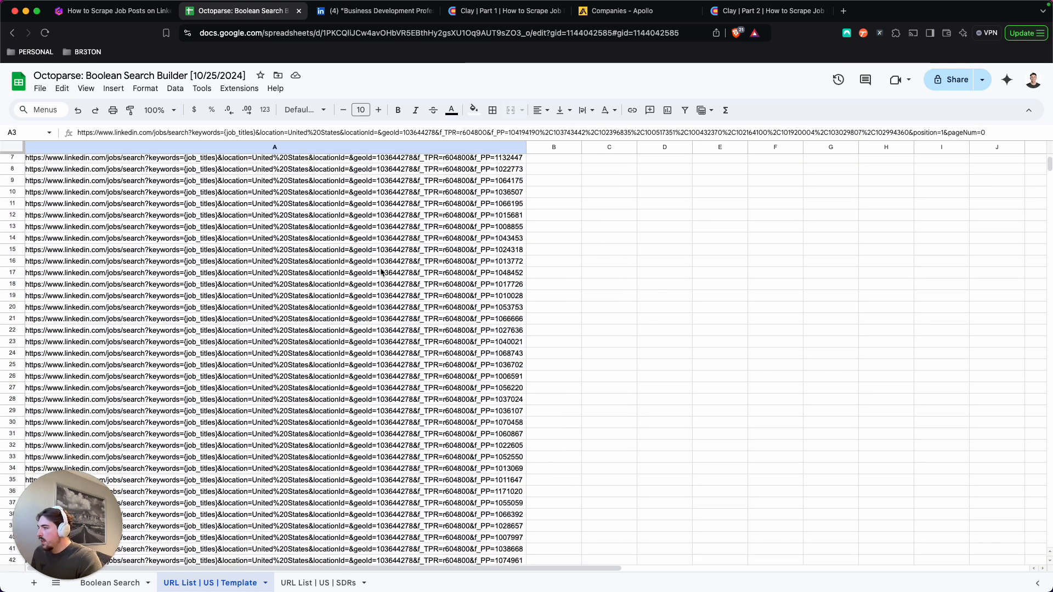
pyautogui.click(376, 270)
pyautogui.scroll(-4, 379, 281)
pyautogui.scroll(7, 380, 282)
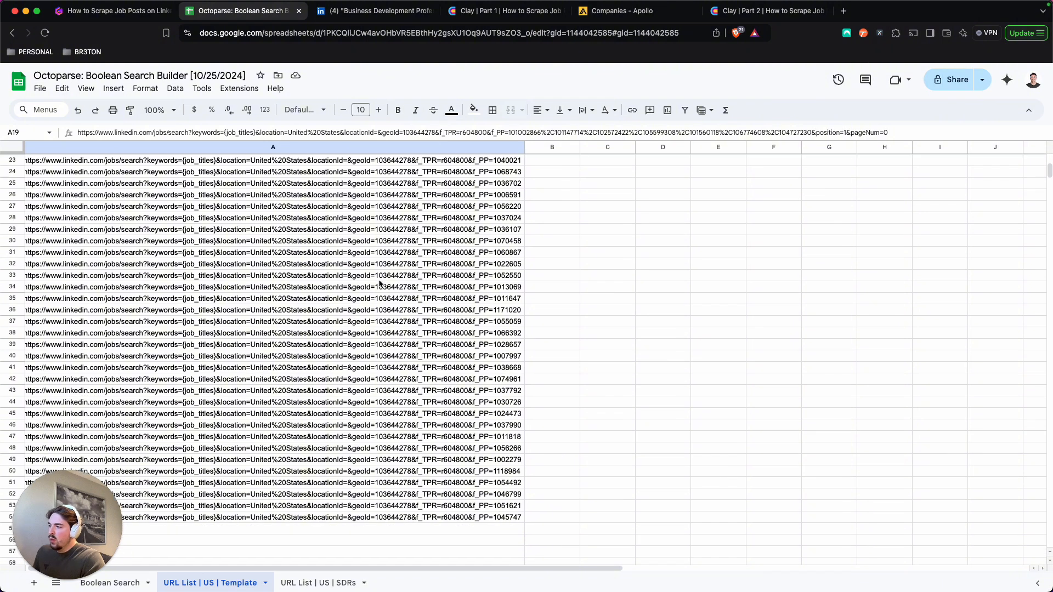
# Duplicate the URL List | US | Template sheet and copy the encoded query from C2 of the Boolean Search sheet.
pyautogui.rightClick(237, 588)
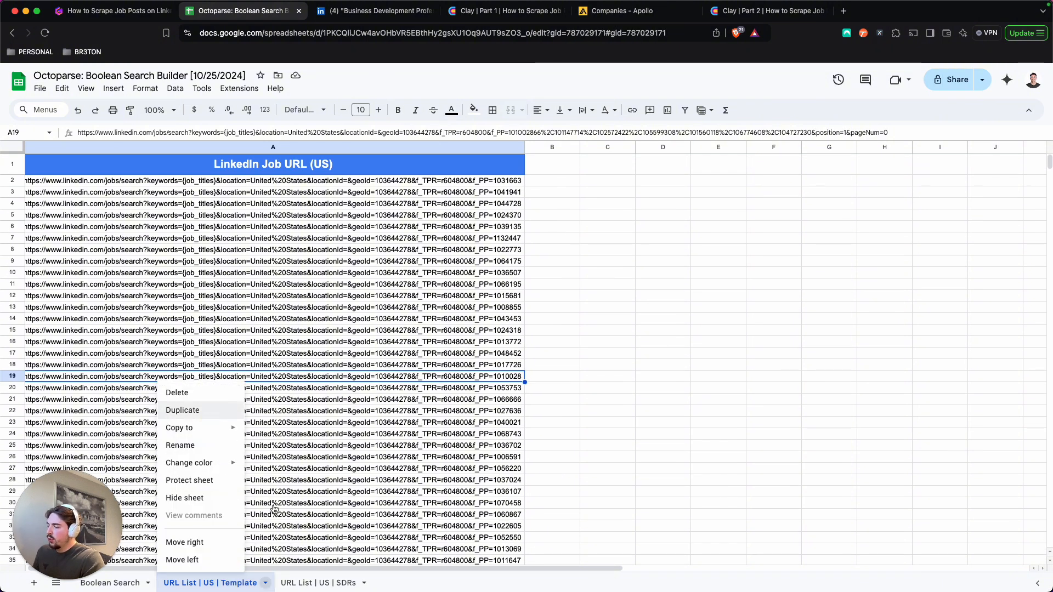
pyautogui.click(183, 410)
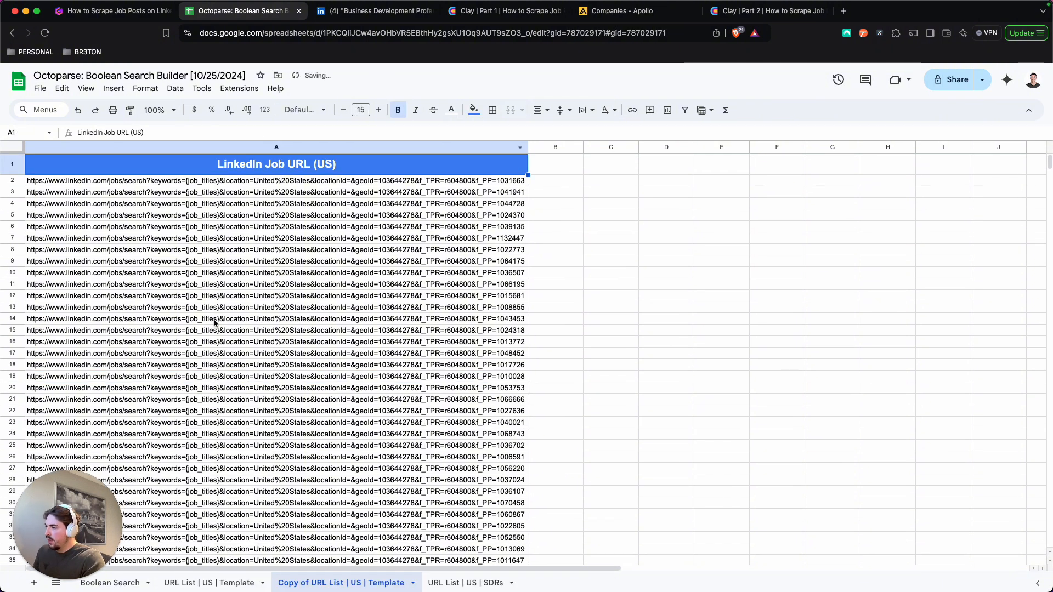
pyautogui.click(125, 588)
pyautogui.click(502, 208)
pyautogui.press('cmd+c')
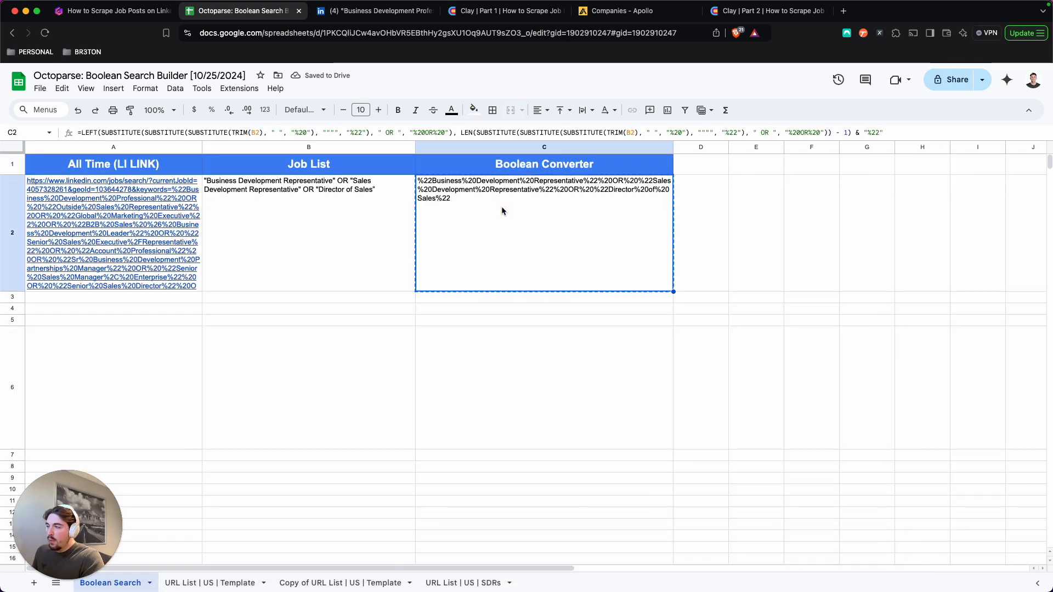
# Replace every {job_titles} placeholder in the Copy of URL List | US | Template sheet with the copied encoded query, searching this sheet only.
pyautogui.click(340, 582)
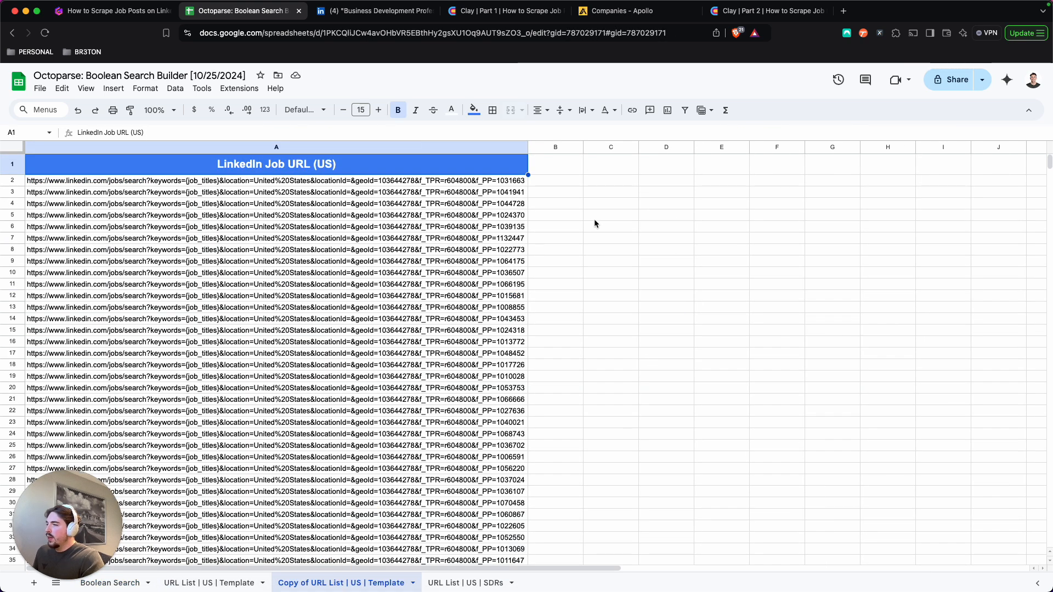
pyautogui.press('super+f')
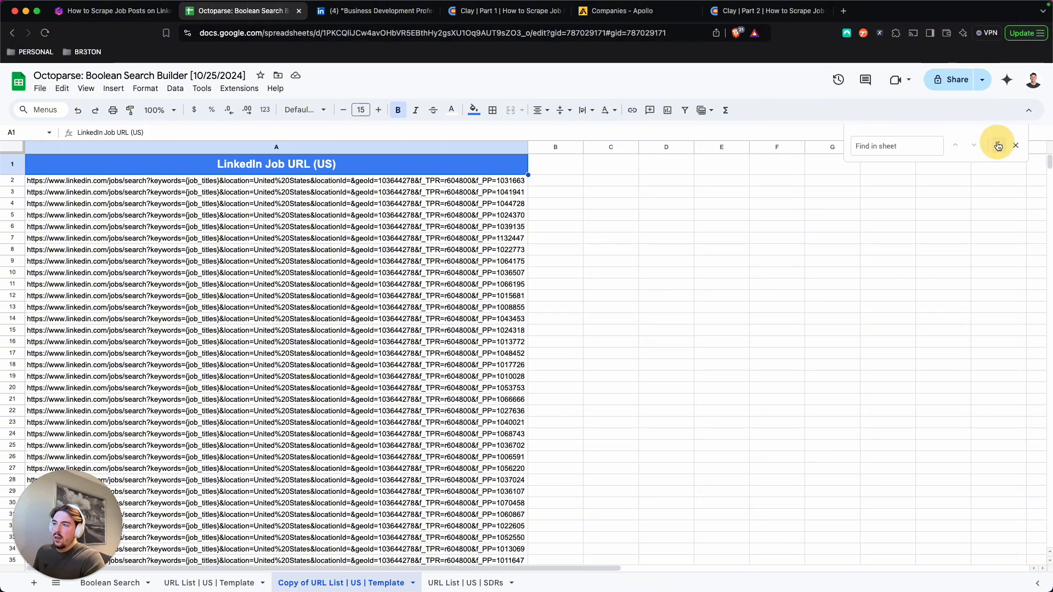
pyautogui.click(994, 144)
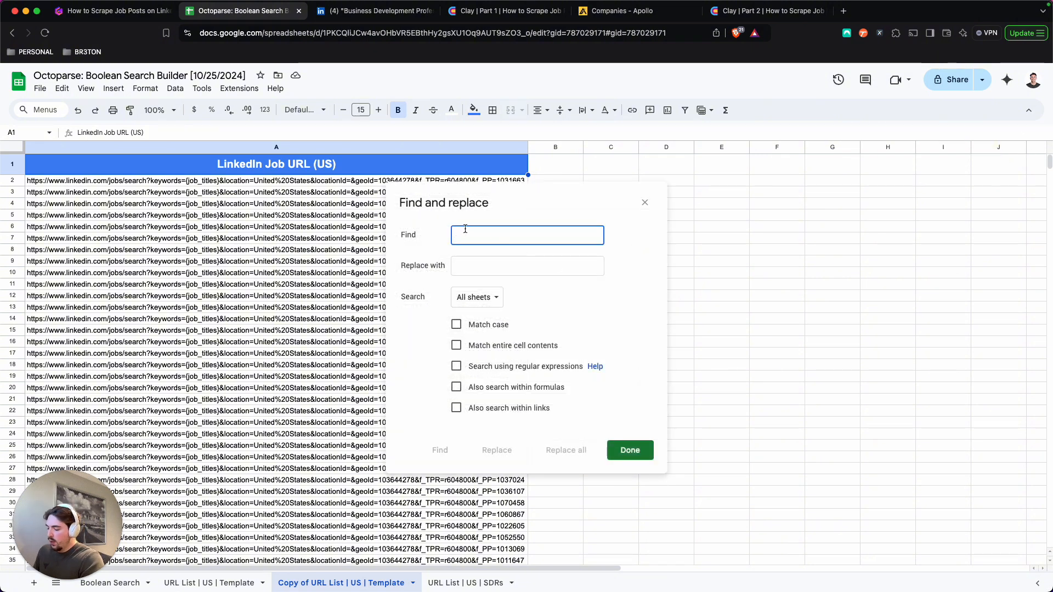
pyautogui.write('{job_titles')
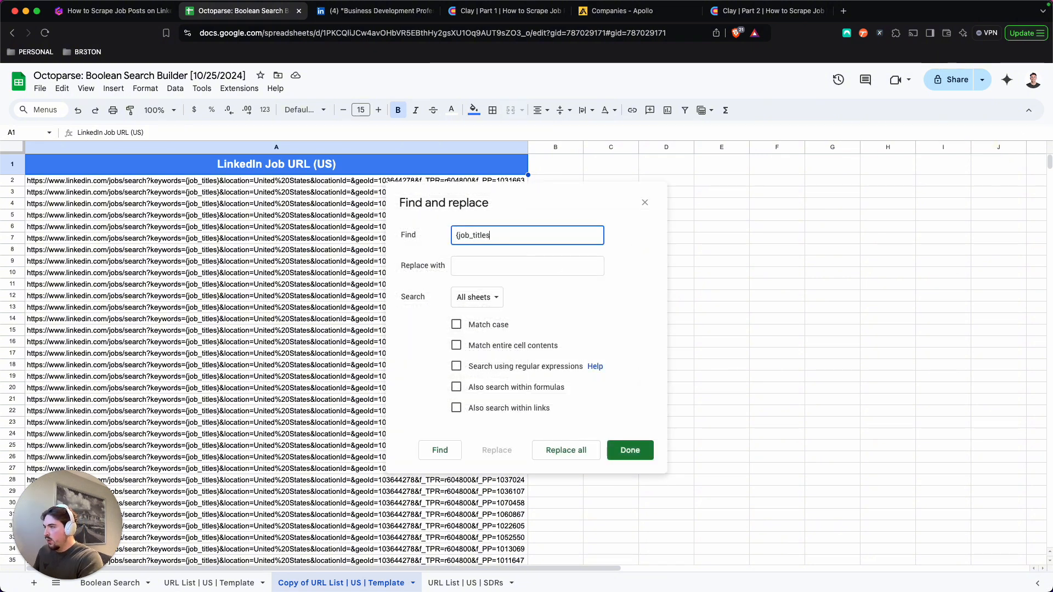
pyautogui.click(502, 266)
pyautogui.press('super+v')
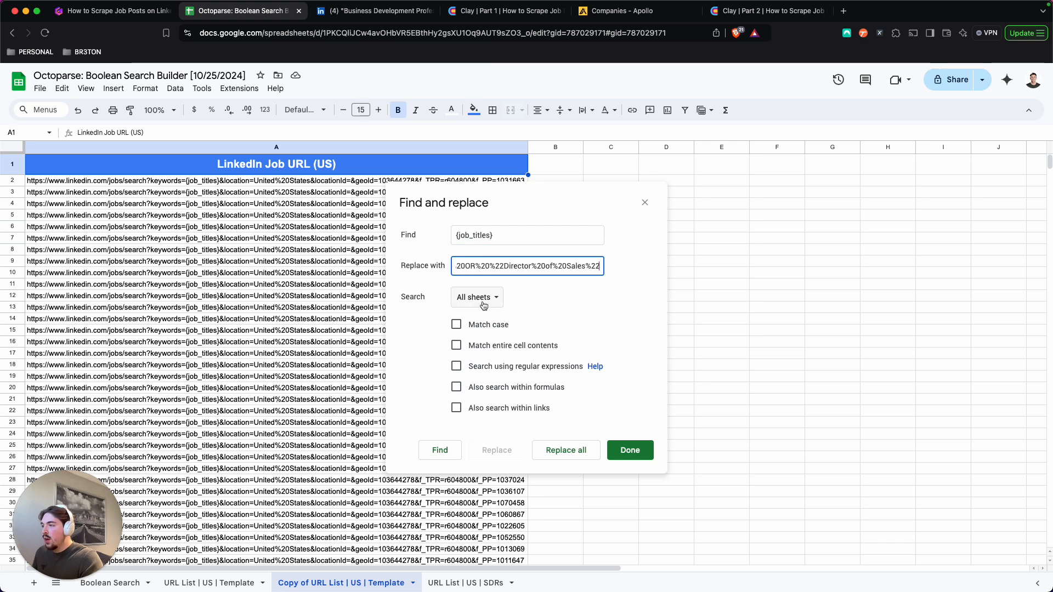
pyautogui.click(481, 299)
pyautogui.click(484, 315)
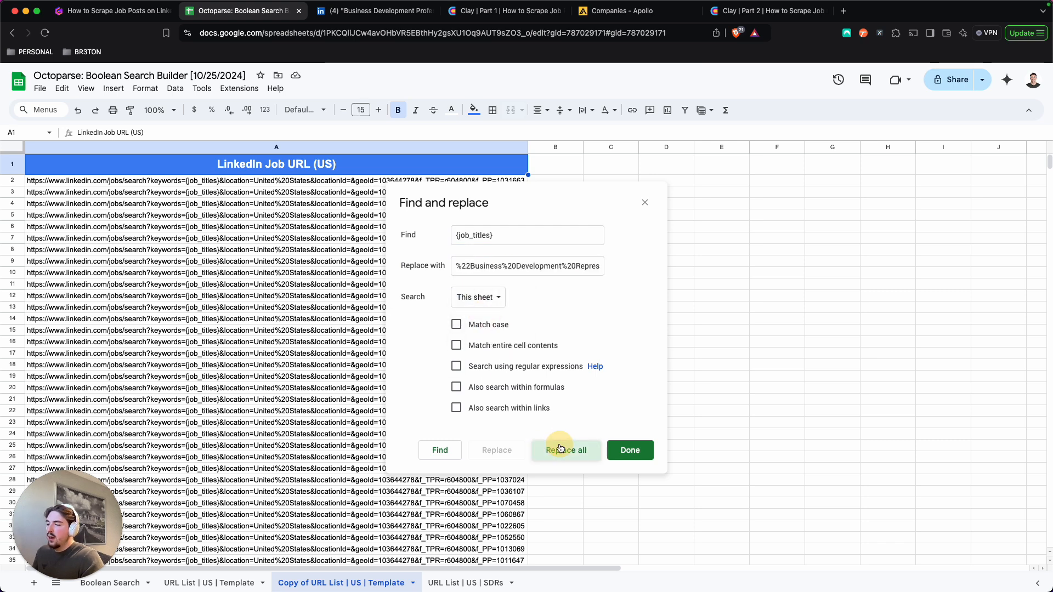
pyautogui.click(549, 449)
pyautogui.click(629, 450)
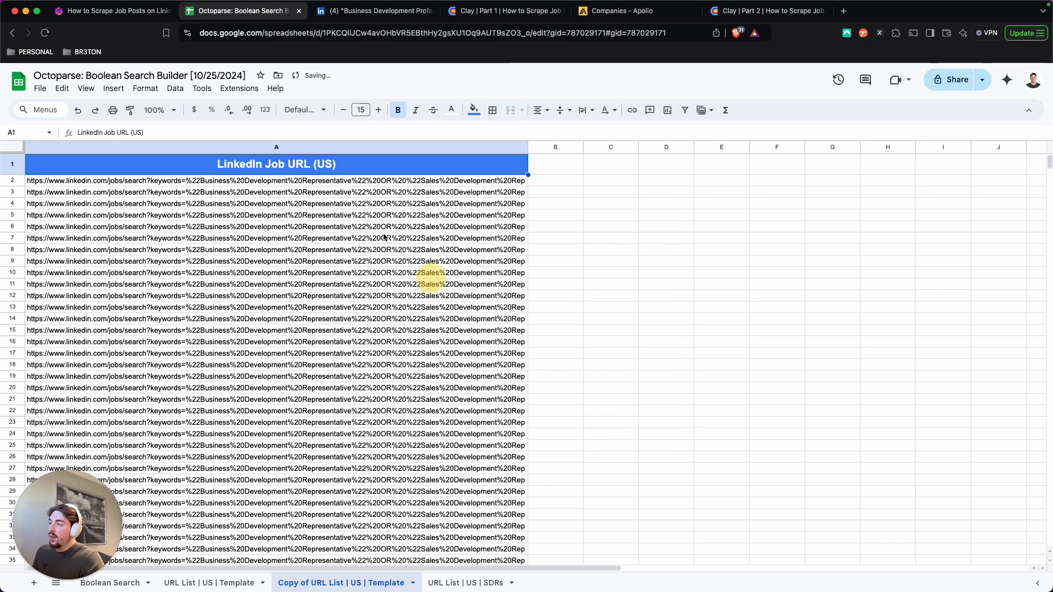
# Select A2:A54 and review the updated LinkedIn job URLs down the whole list.
pyautogui.moveTo(387, 181); pyautogui.dragTo(388, 316)
pyautogui.scroll(-10, 390, 281)
pyautogui.scroll(10, 389, 307)
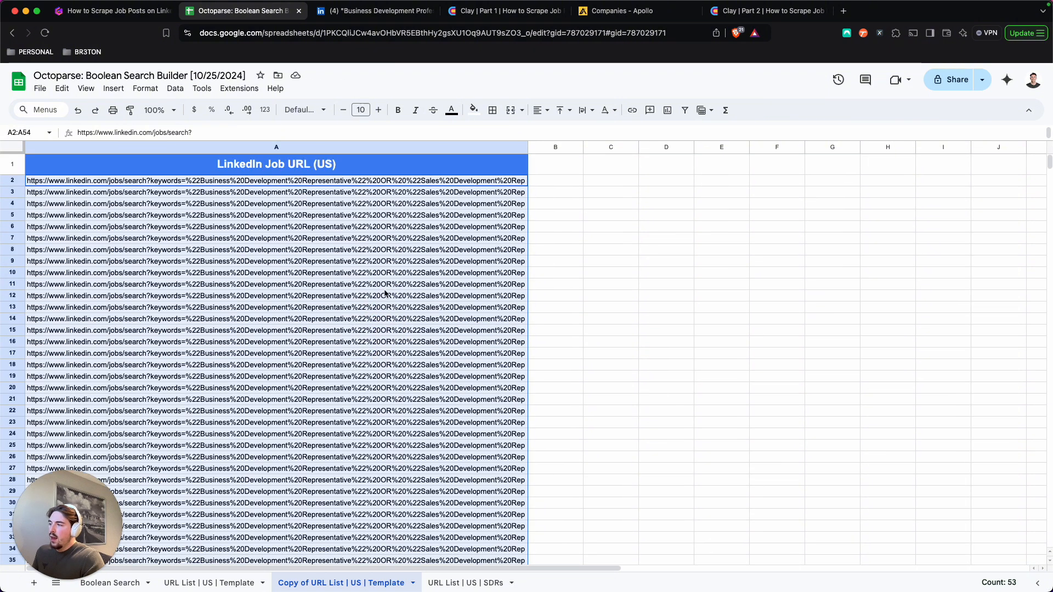
# Open the LinkedIn job search URL from A2 in a new browser tab and switch back to the original LinkedIn search.
pyautogui.click(353, 181)
pyautogui.press('cmd+c')
pyautogui.press('super+t')
pyautogui.press('super+v')
pyautogui.press('Return')
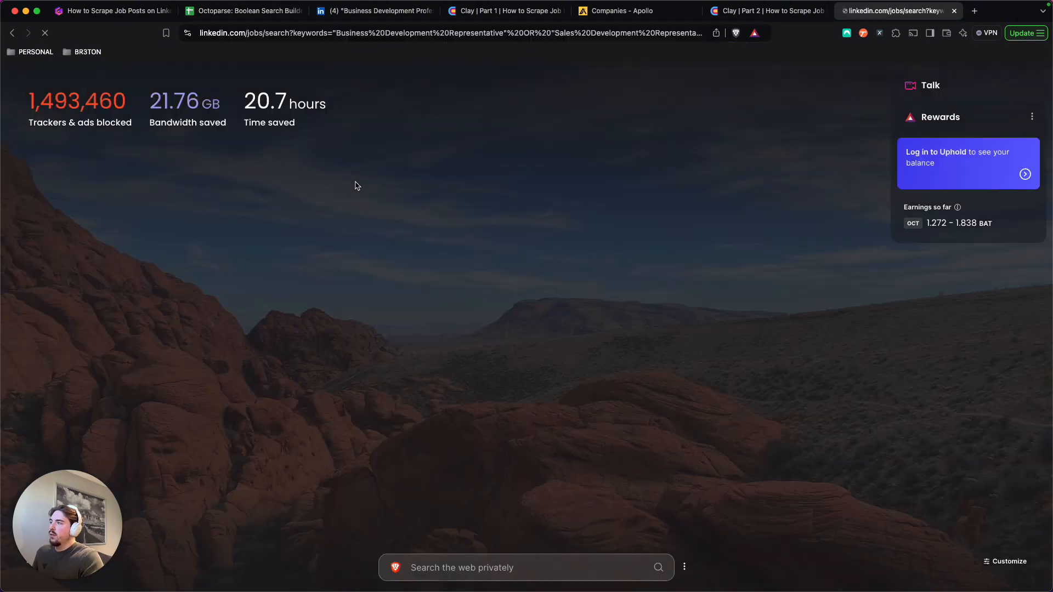
pyautogui.click(369, 12)
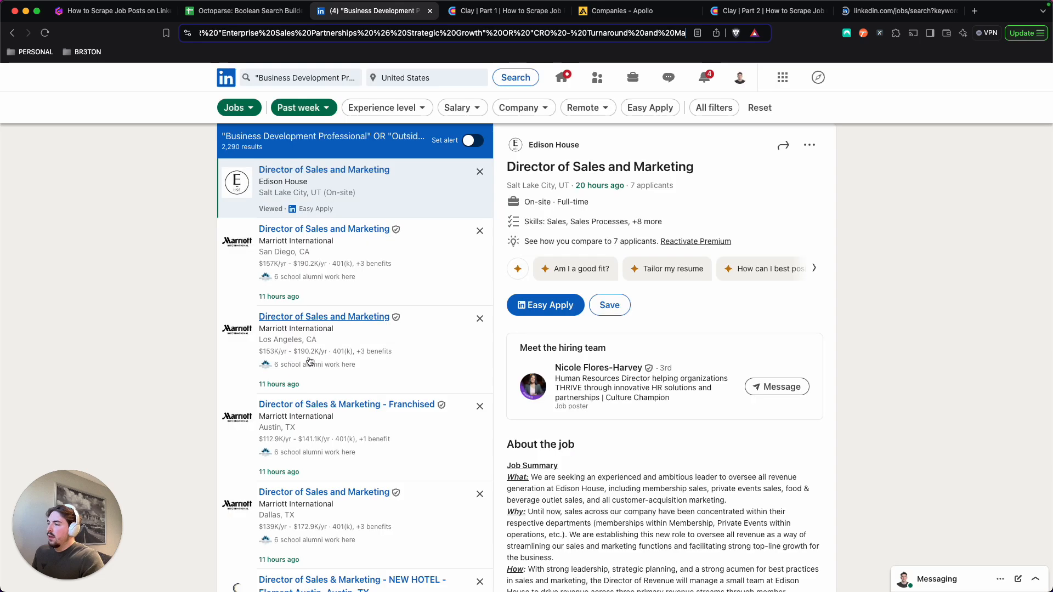
# Copy the LinkedIn job search URL from A15 of the Copy of URL List sheet and open it in a new browser tab.
pyautogui.click(272, 12)
pyautogui.click(317, 331)
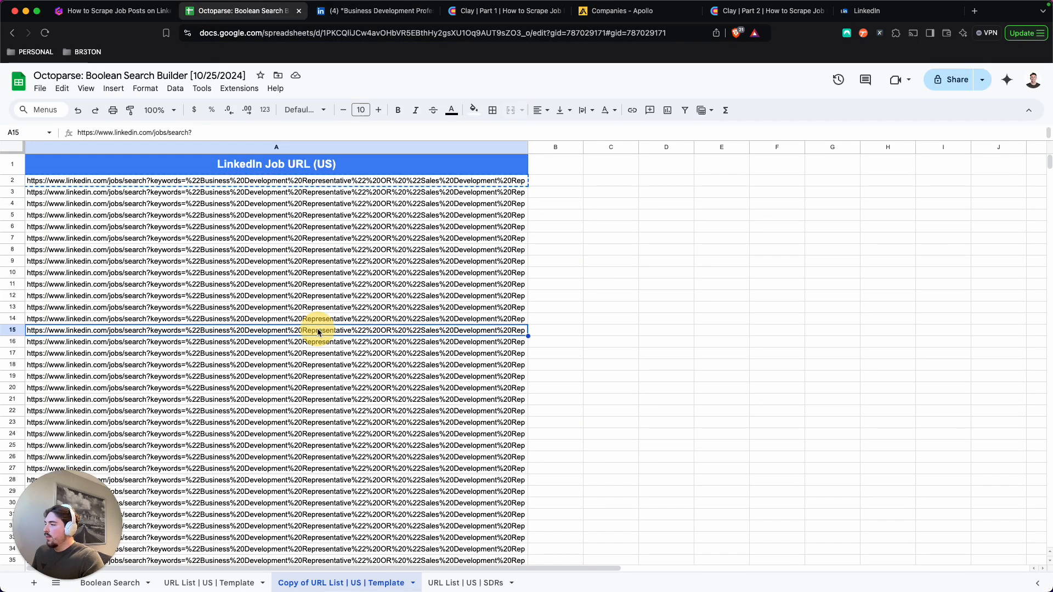
pyautogui.press('super+c')
pyautogui.press('super+t')
pyautogui.press('super+v')
pyautogui.press('Return')
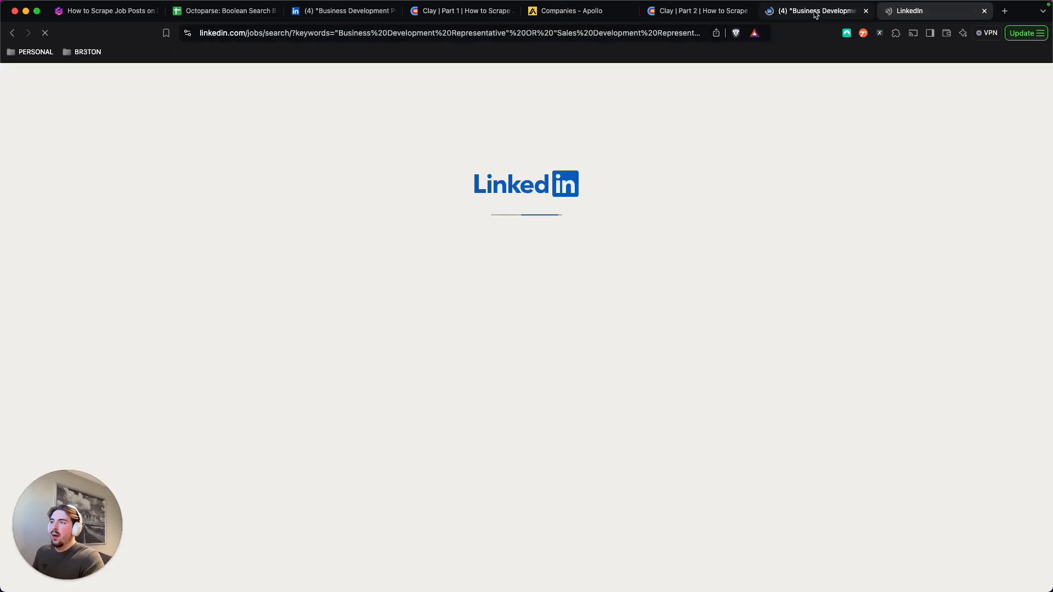
# Check the cities in the Location filter of both newly opened LinkedIn job searches, leaving the selections as they are.
pyautogui.click(815, 12)
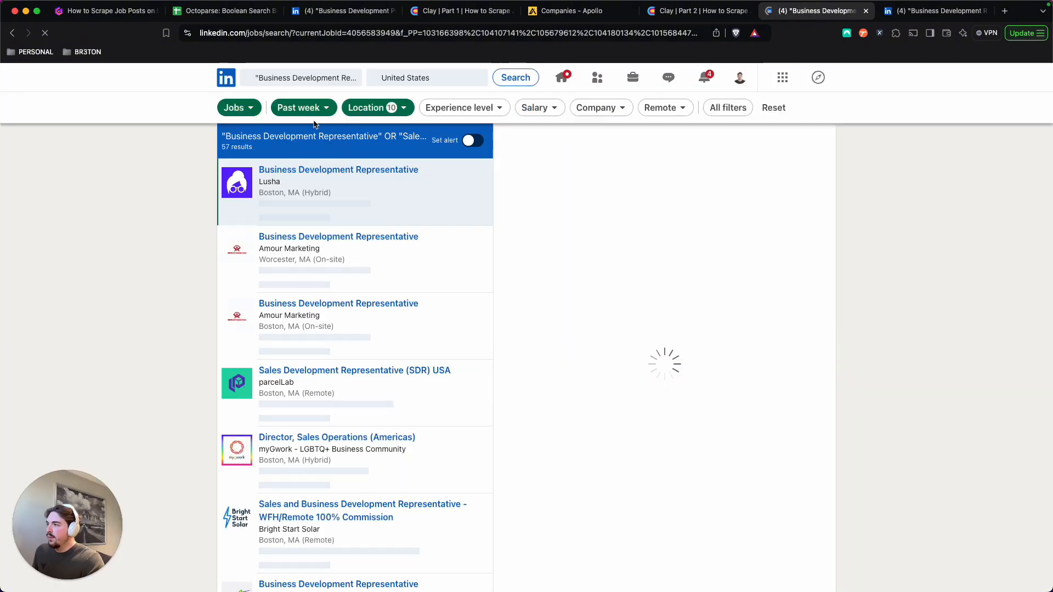
pyautogui.click(405, 111)
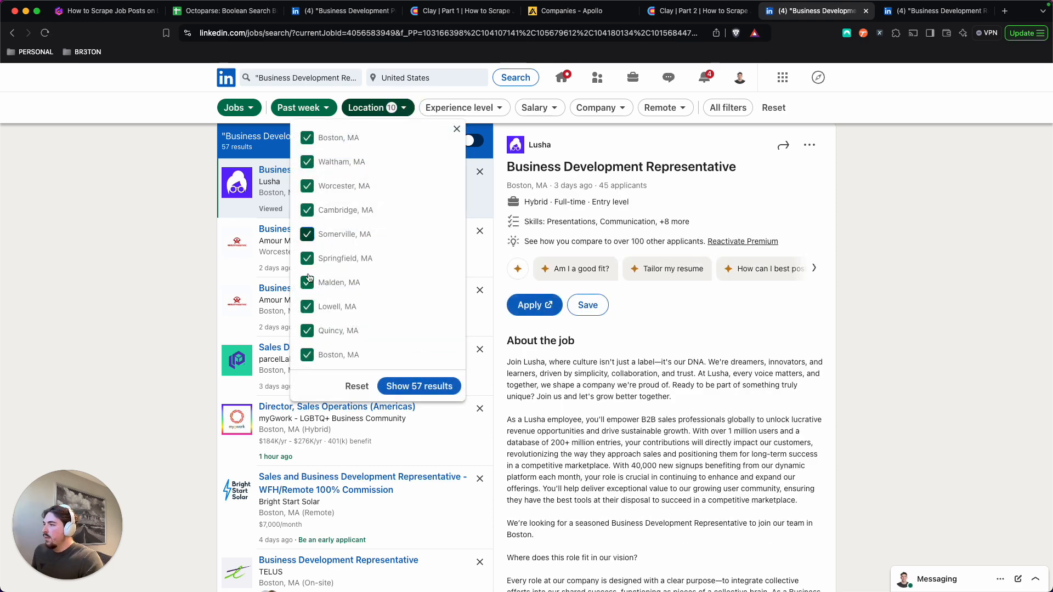
pyautogui.click(403, 109)
pyautogui.click(914, 11)
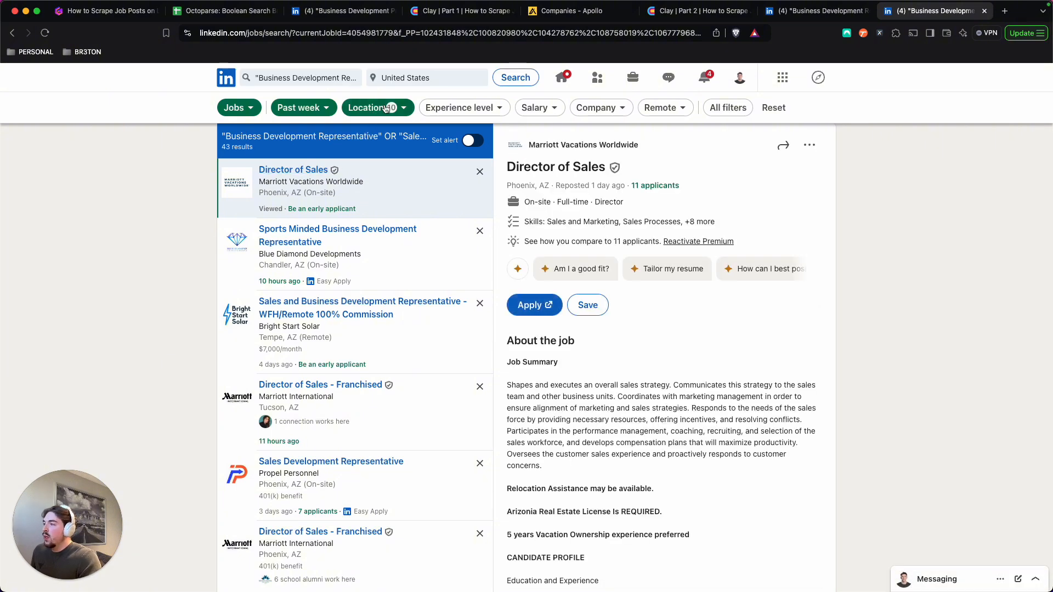
pyautogui.click(368, 107)
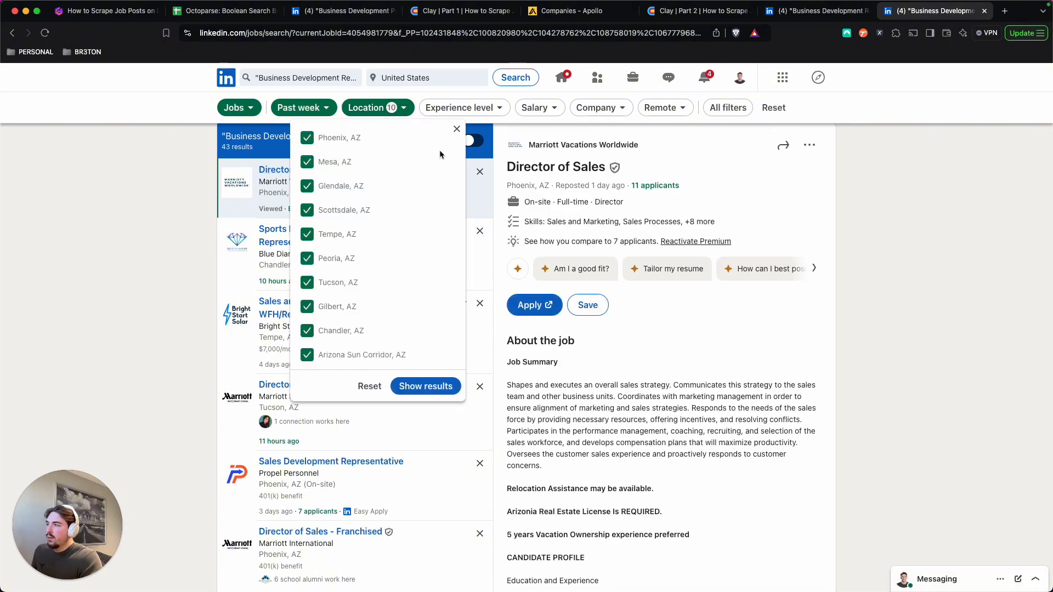
pyautogui.click(457, 129)
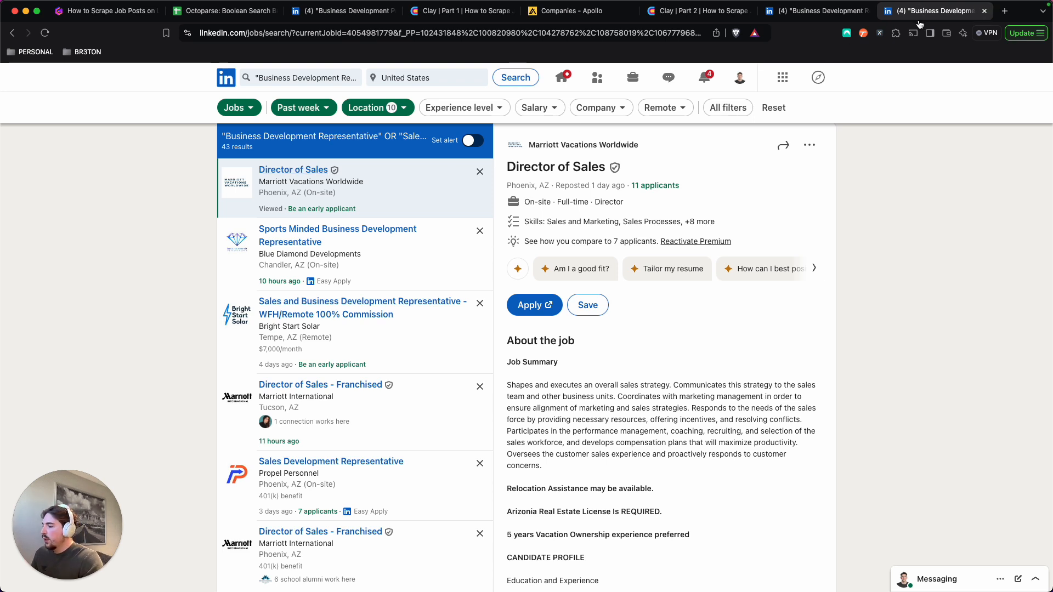
# Close all three LinkedIn job search tabs and return to the Copy of URL List | US | Template sheet.
pyautogui.press('super+w')
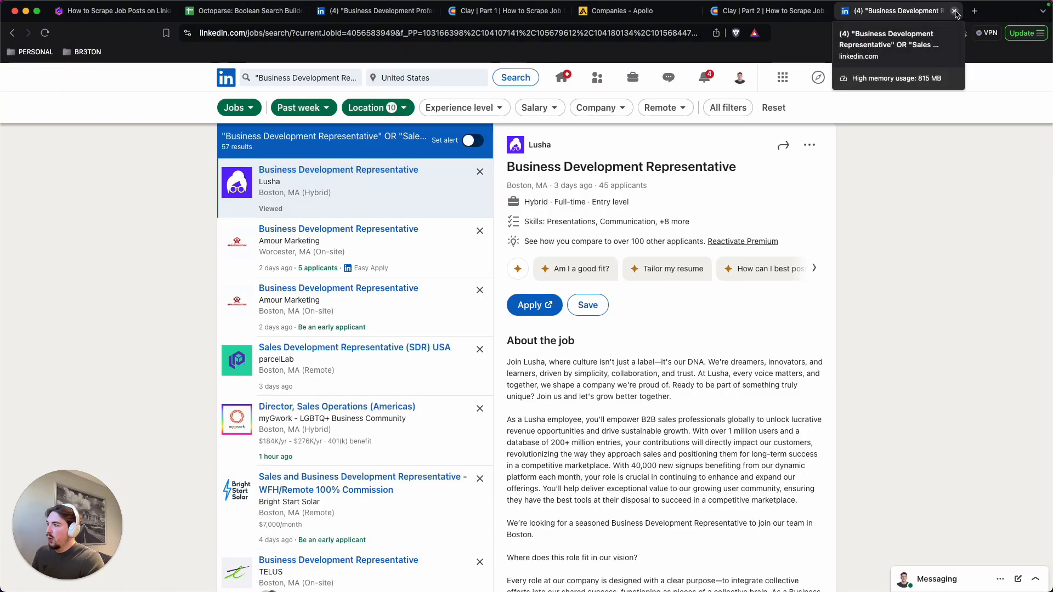
pyautogui.click(954, 11)
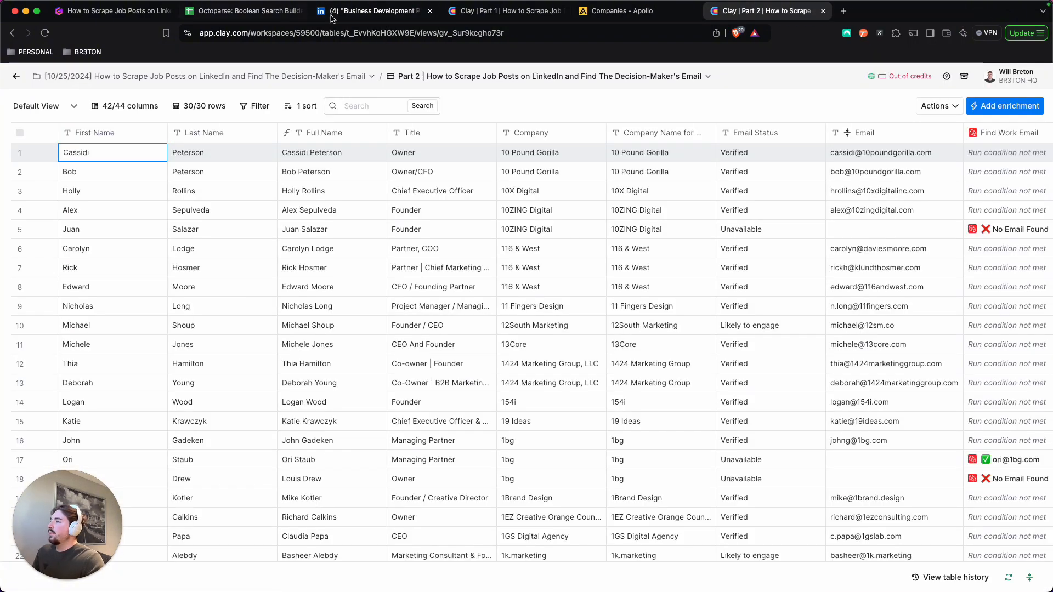
pyautogui.click(430, 11)
pyautogui.click(247, 11)
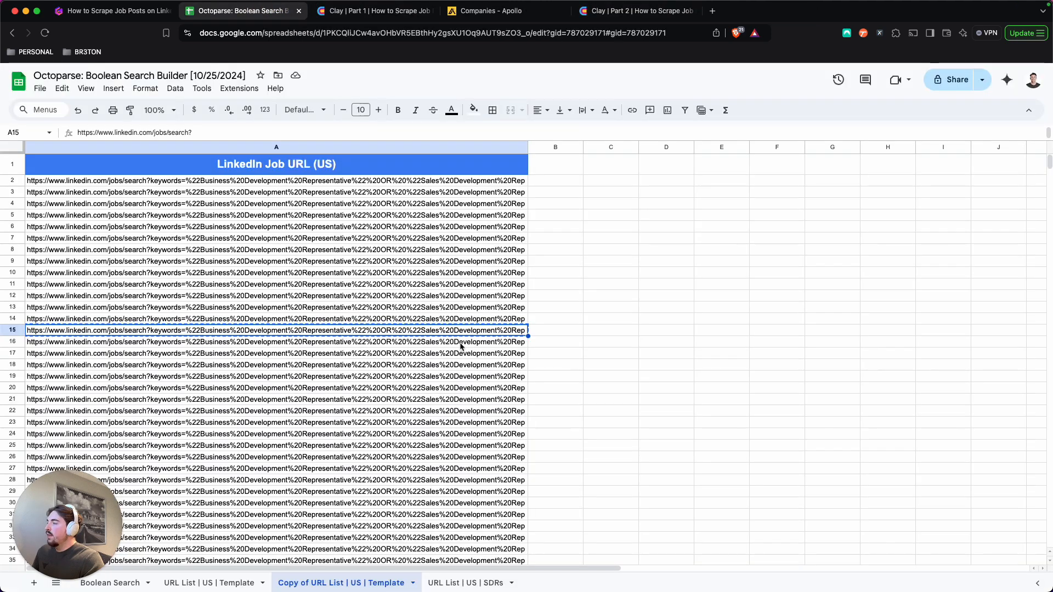
pyautogui.click(375, 263)
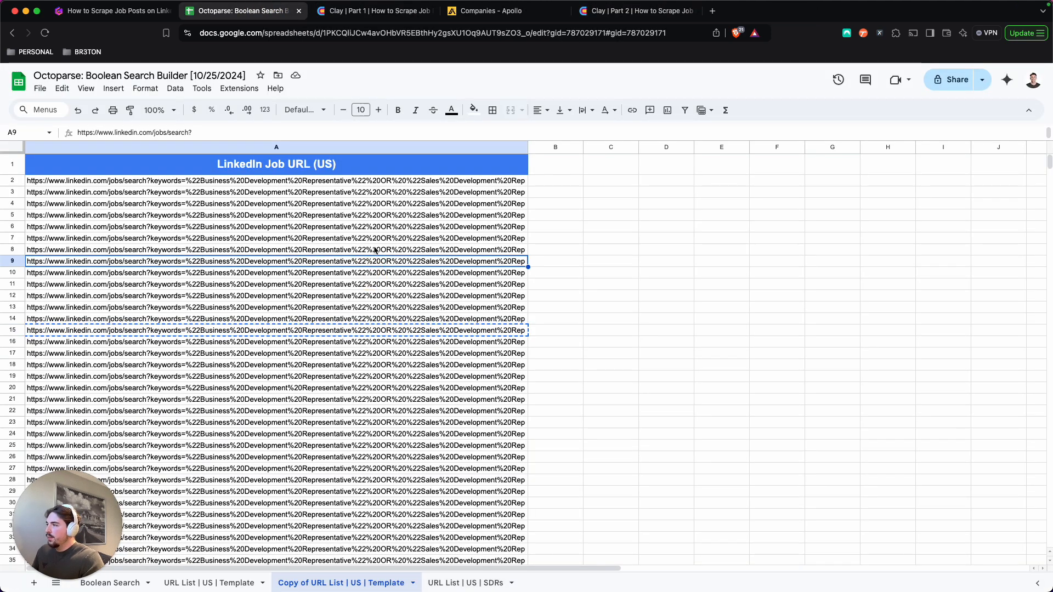
# Switch to Octoparse by way of the Gamma guide, view the account's plan and resources, and close the account page.
pyautogui.click(117, 11)
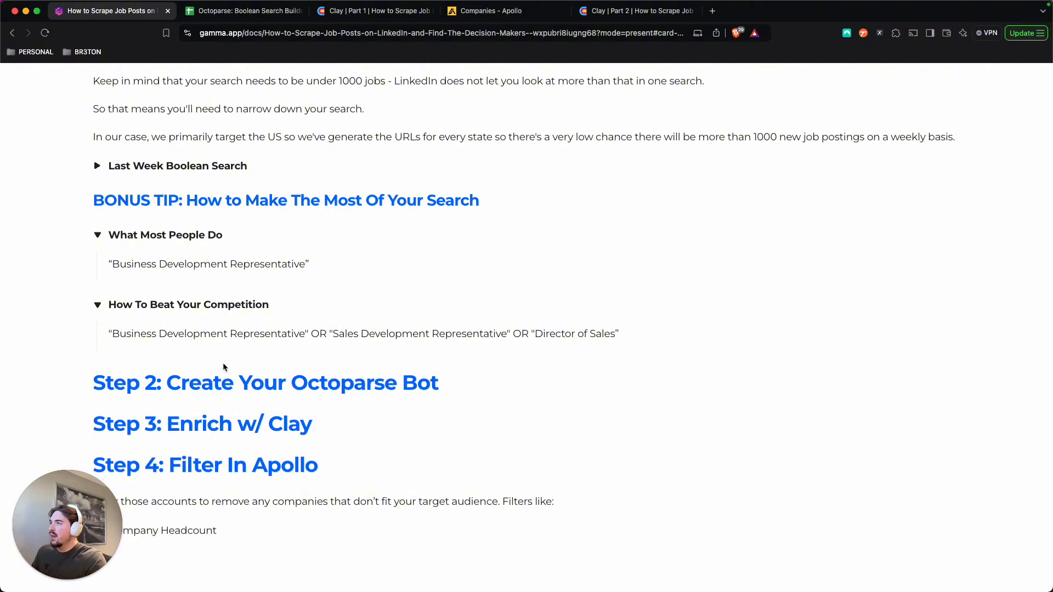
pyautogui.hotkey('ctrl', 'Up')
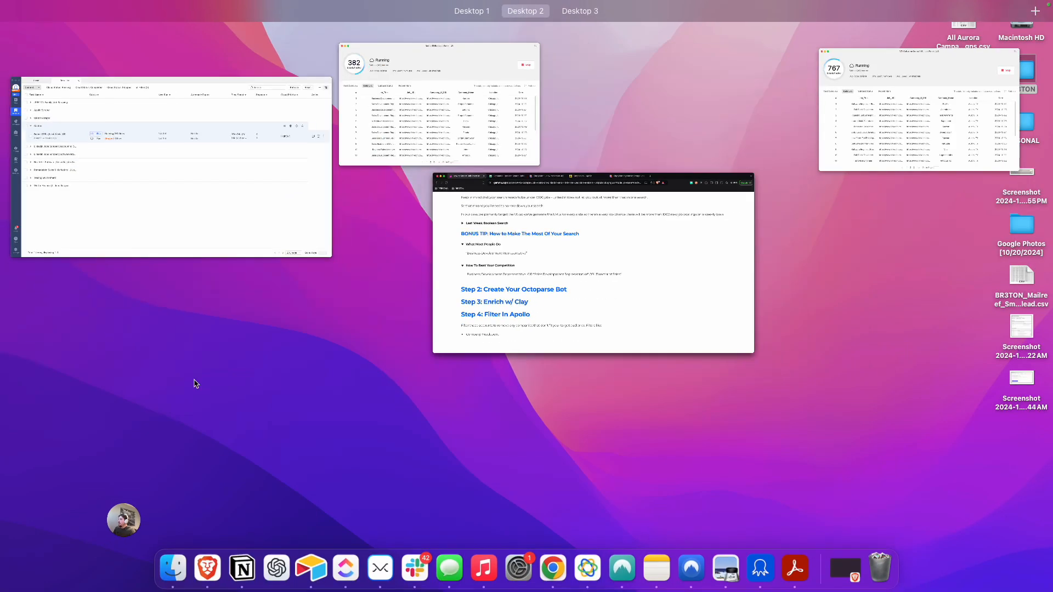
pyautogui.click(233, 206)
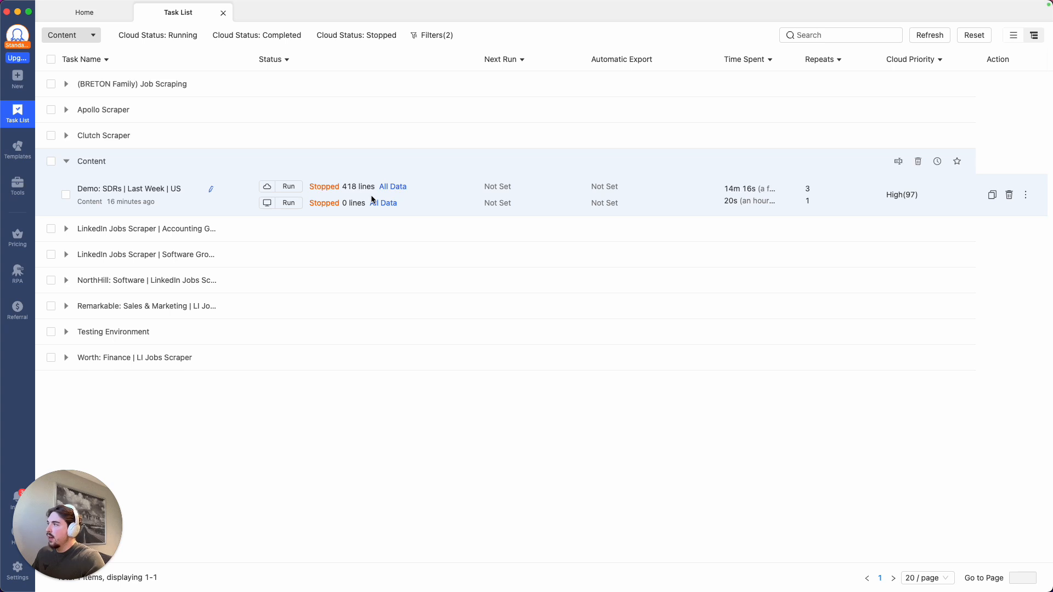
pyautogui.click(18, 36)
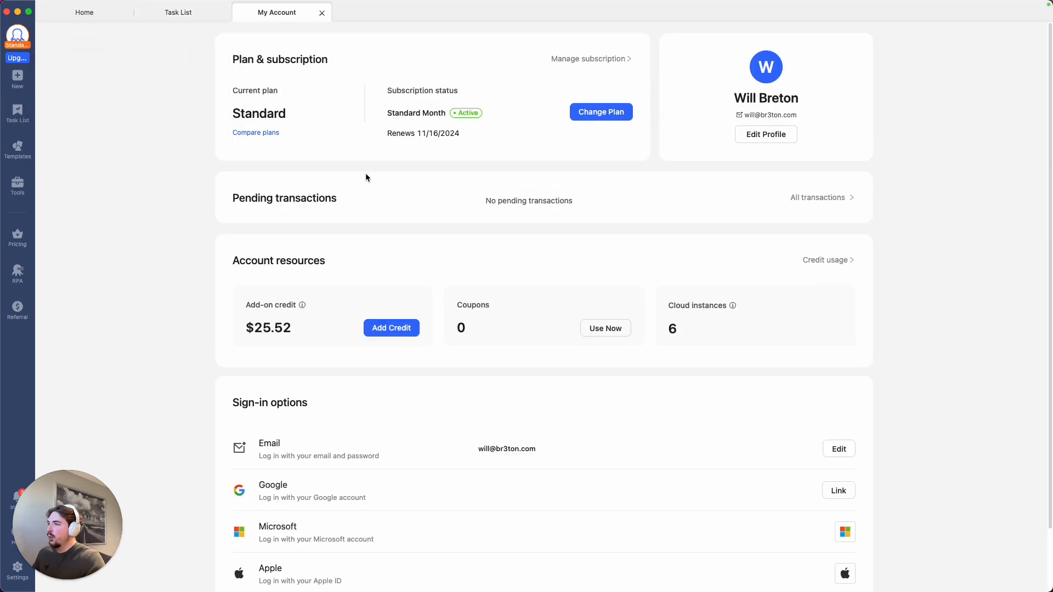
pyautogui.click(322, 13)
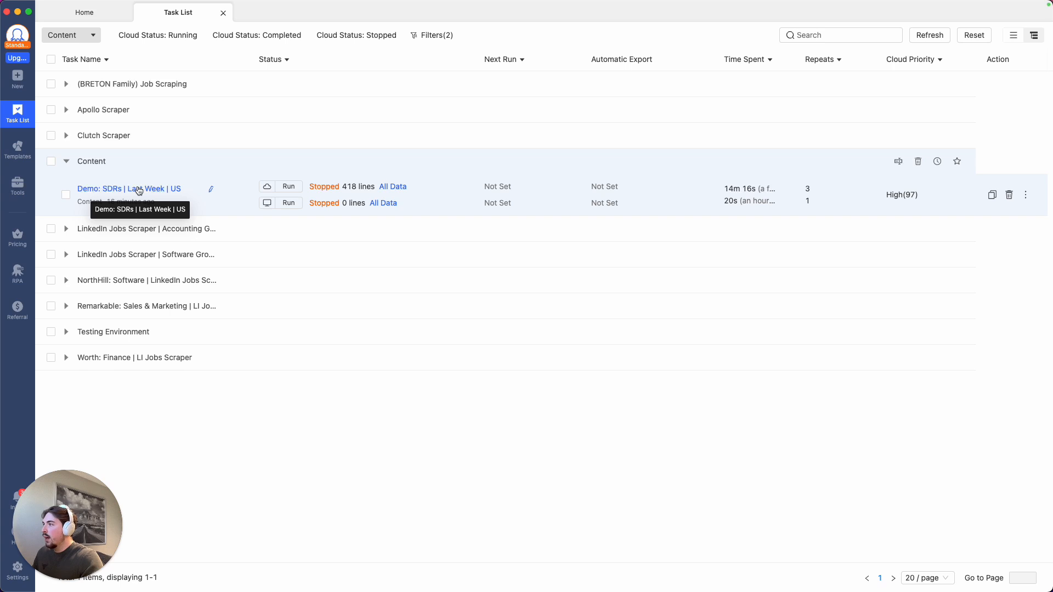
# Open the Demo: SDRs | Last Week | US task and open the manual URL list of Loop Item2 for editing.
pyautogui.click(18, 82)
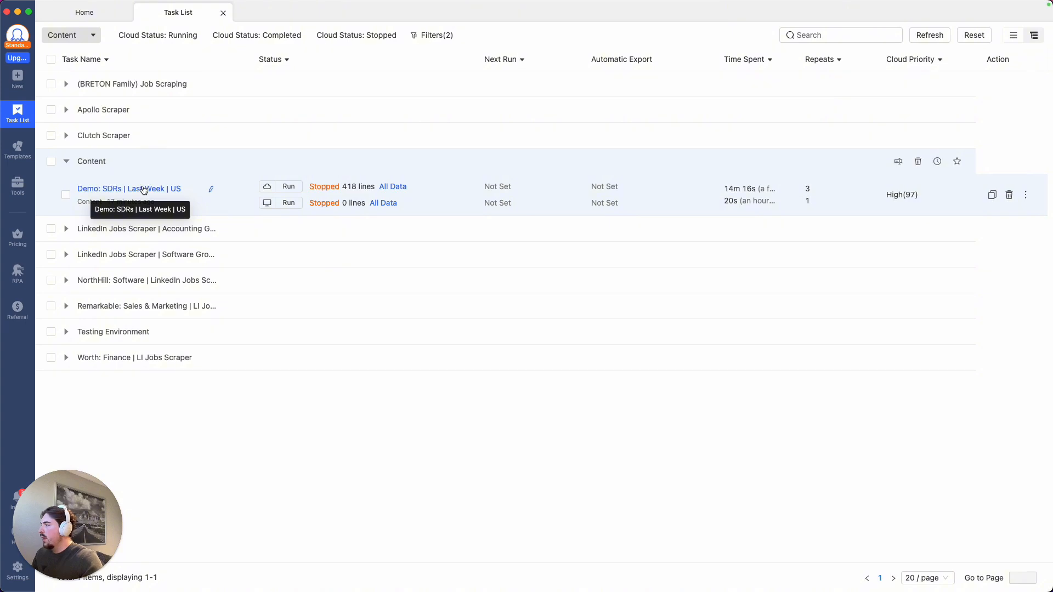
pyautogui.click(112, 190)
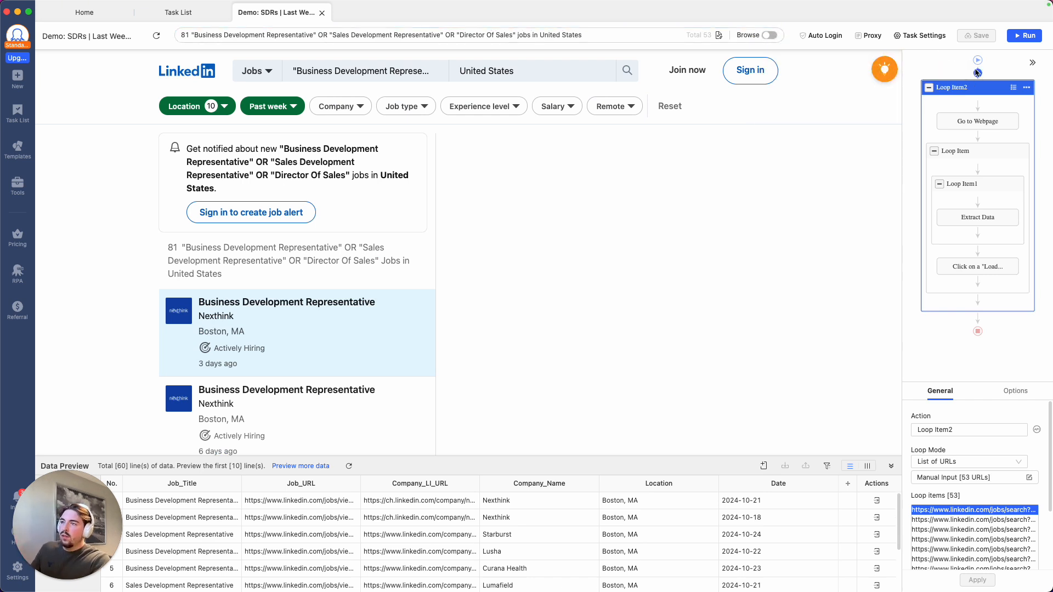
pyautogui.click(978, 73)
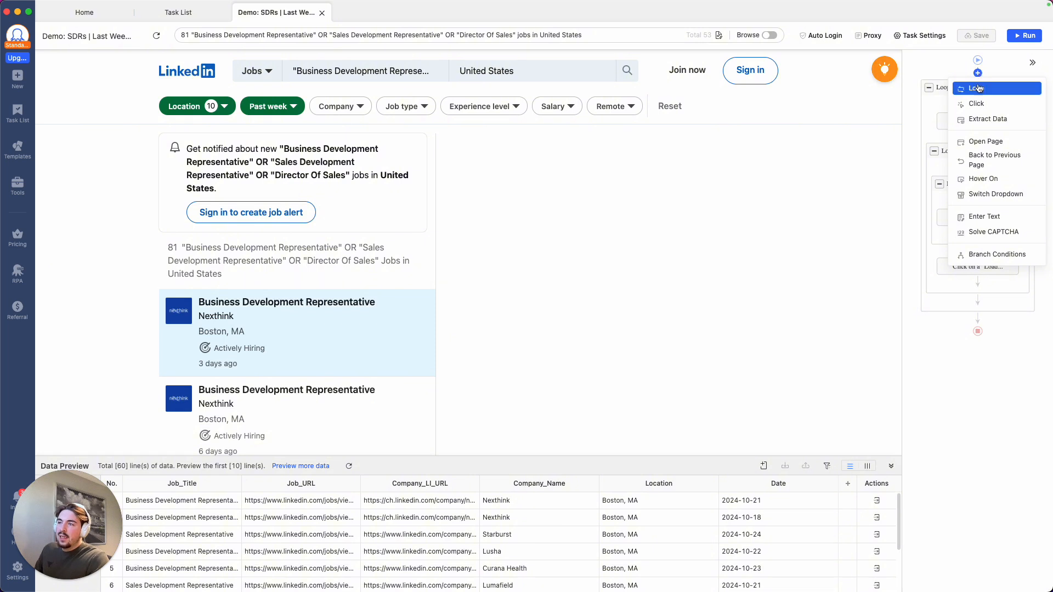
pyautogui.click(978, 89)
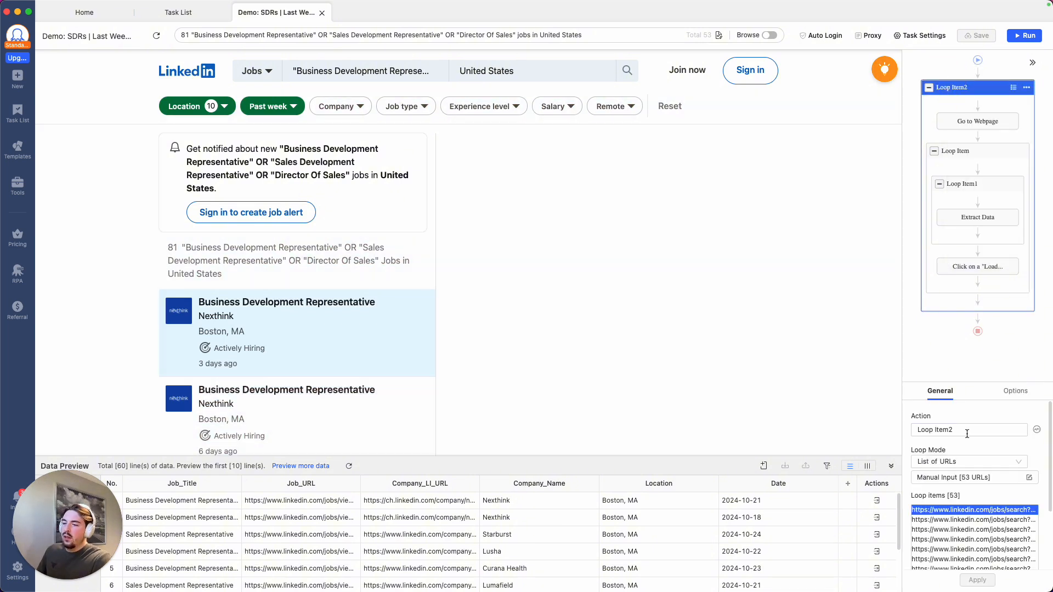
pyautogui.click(1029, 478)
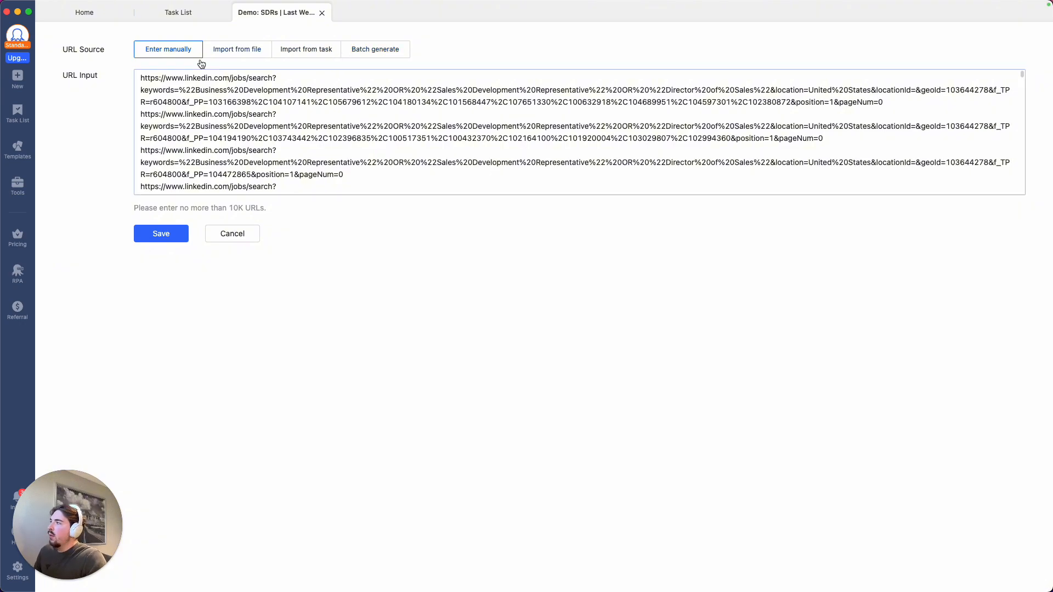
# Switch back to the Copy of URL List | US | Template sheet and review the job URLs from A2 down.
pyautogui.hotkey('ctrl', 'Up')
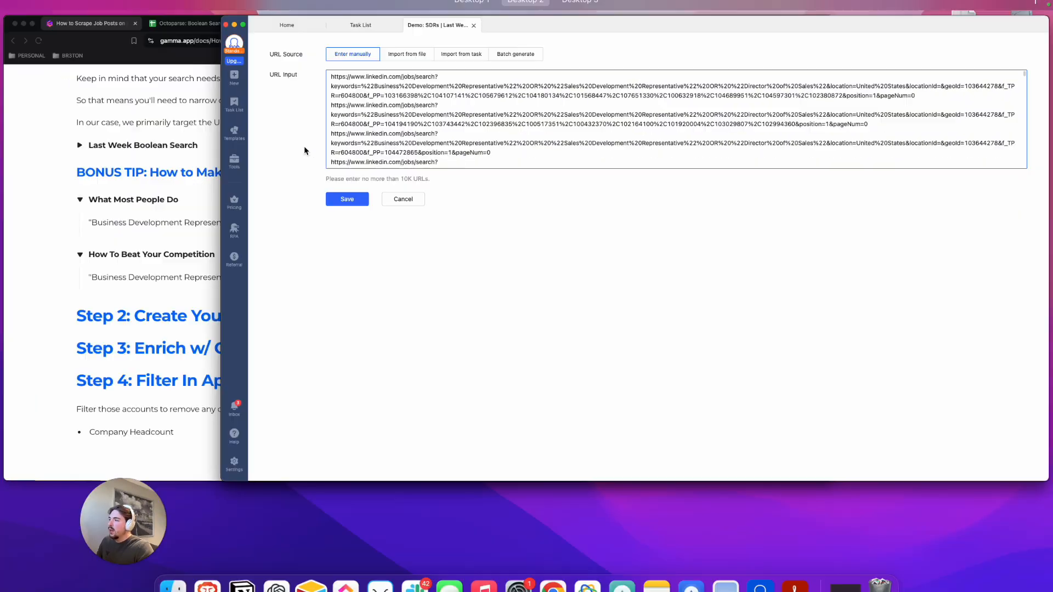
pyautogui.click(378, 119)
pyautogui.click(244, 11)
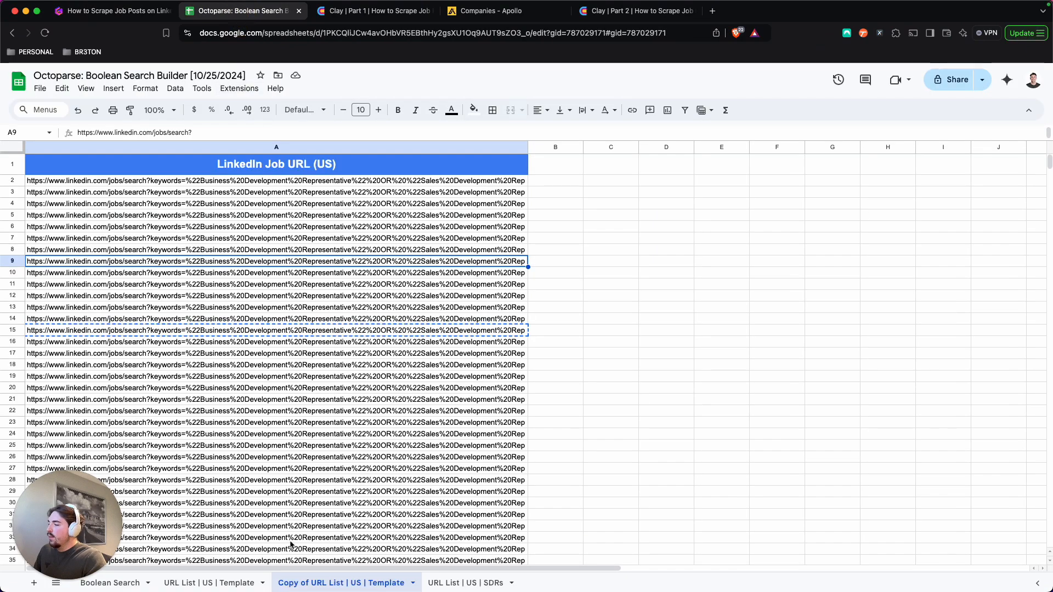
pyautogui.scroll(2, 324, 226)
pyautogui.click(313, 194)
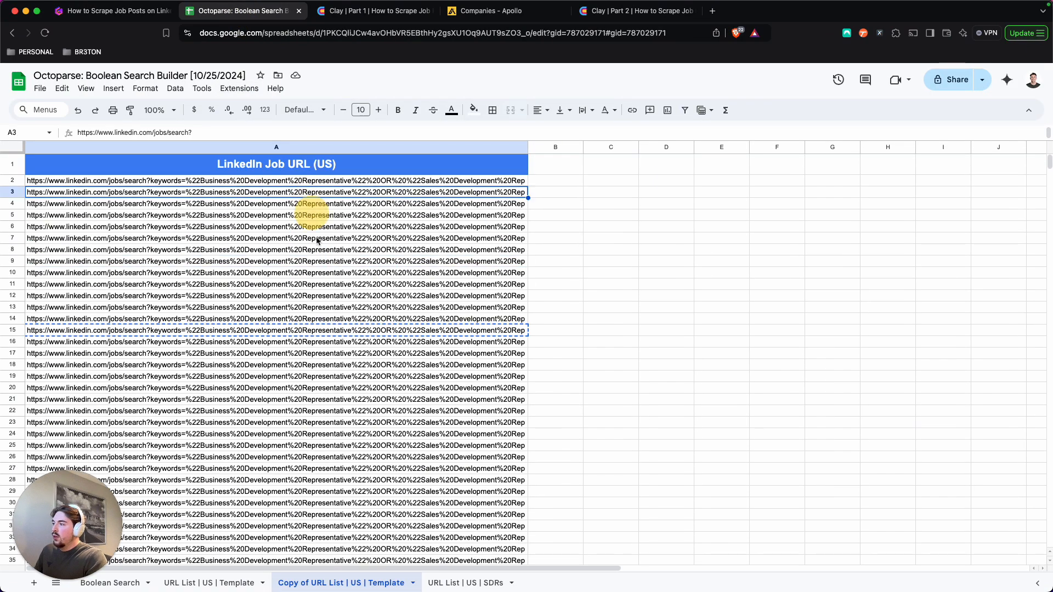
pyautogui.scroll(-8, 325, 252)
pyautogui.scroll(8, 326, 260)
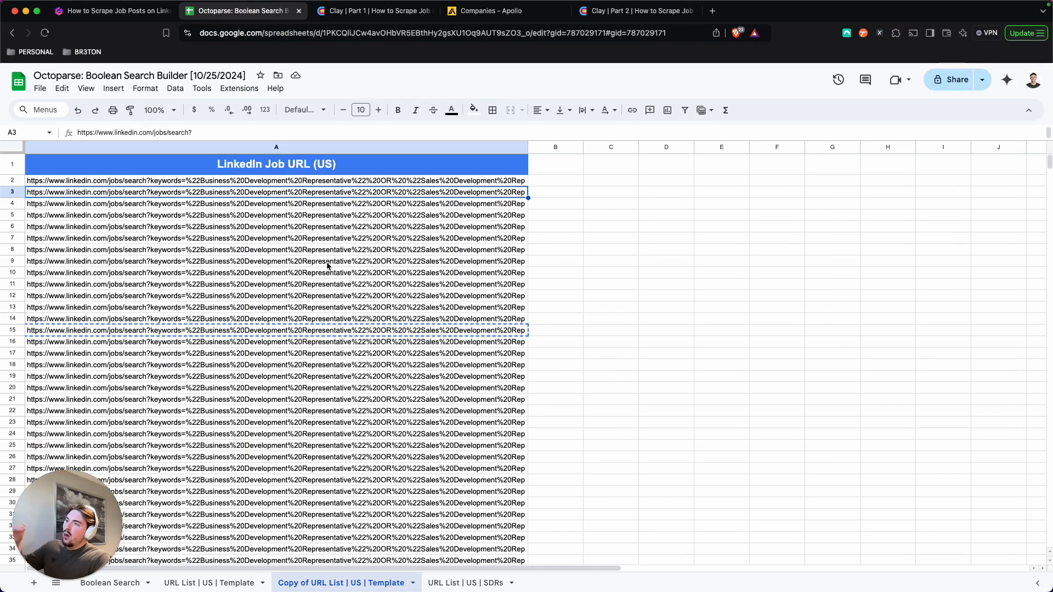
pyautogui.click(310, 183)
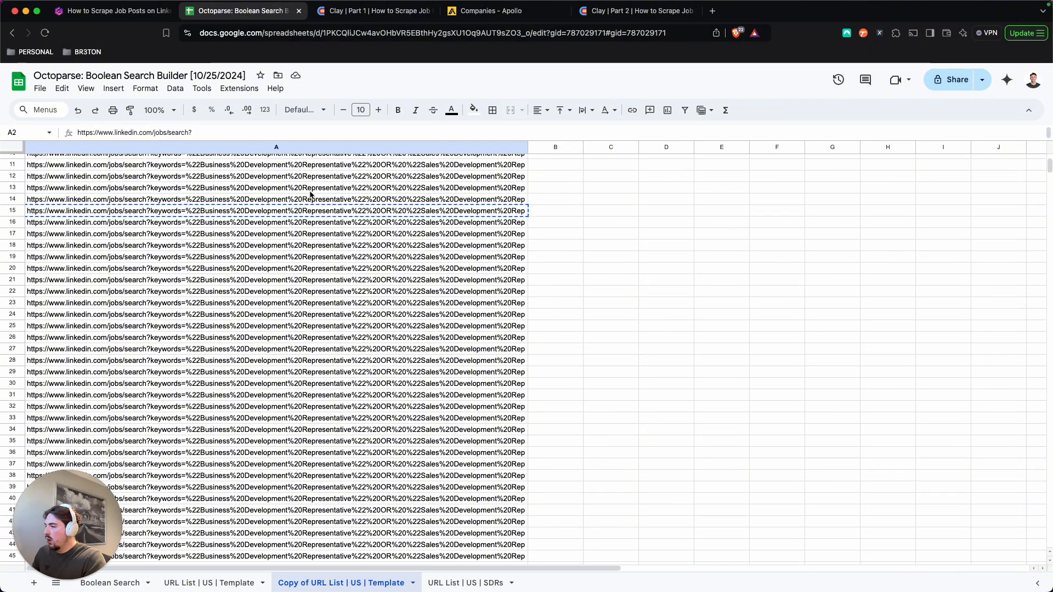
# Return to Octoparse, leave the URL list without saving, and select the Go to Webpage action in the workflow.
pyautogui.hotkey('ctrl', 'Up')
pyautogui.click(314, 146)
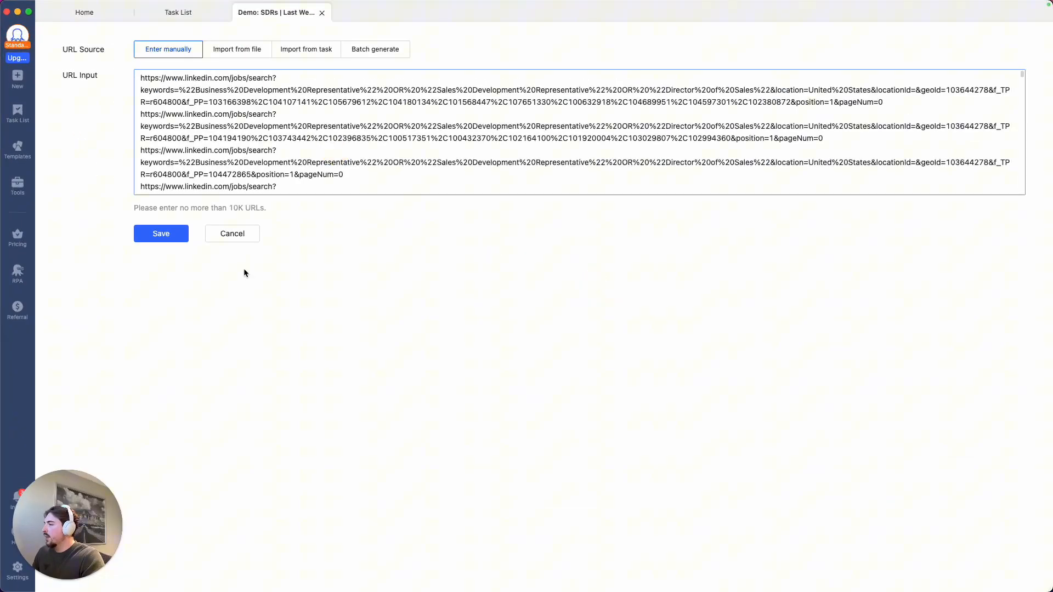
pyautogui.click(245, 234)
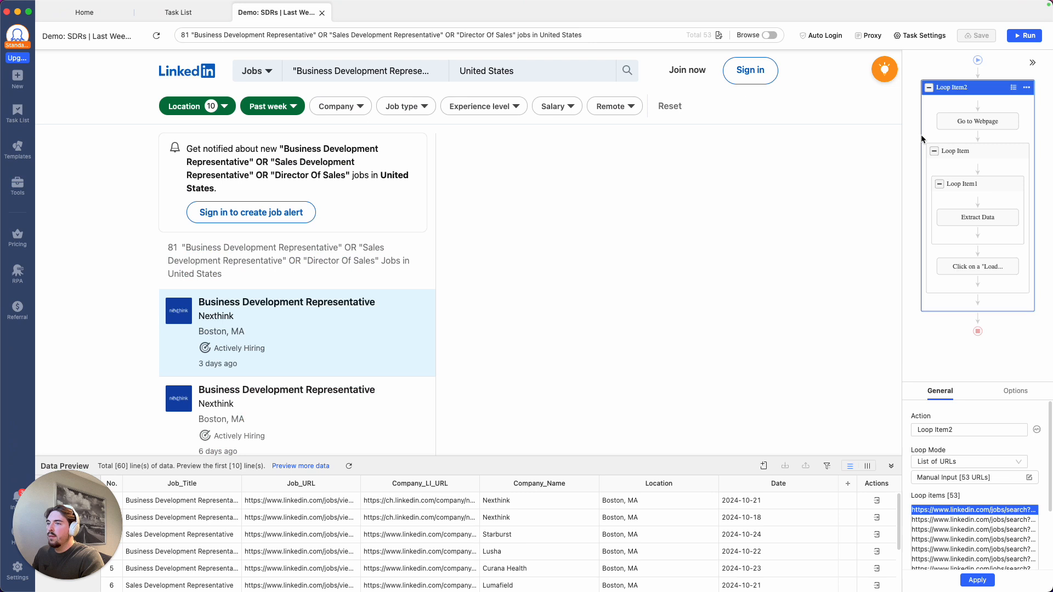
pyautogui.click(960, 121)
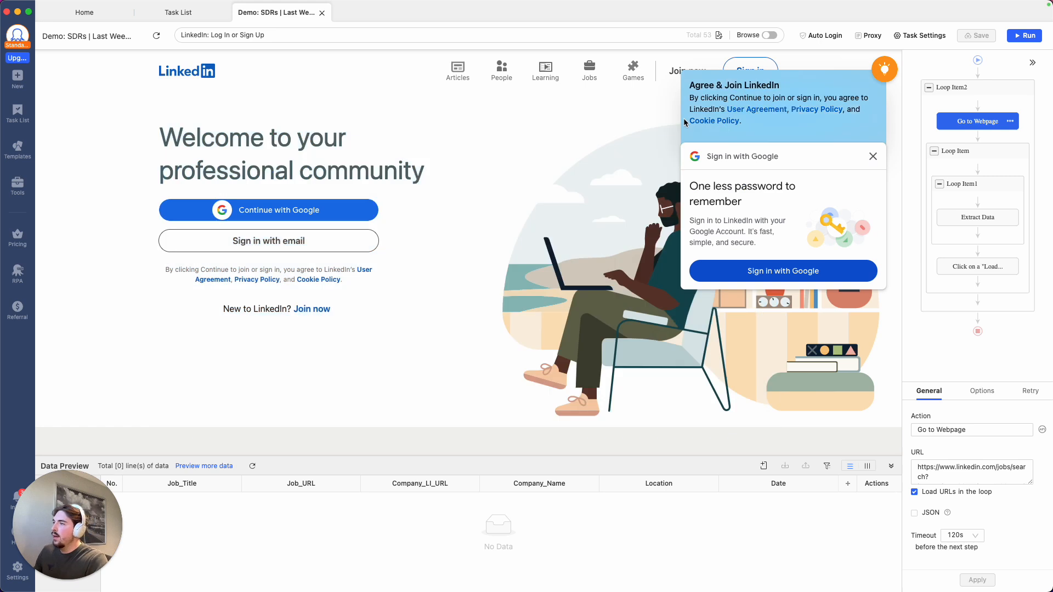
# Turn browse mode on and off, select the Continue with Google element on the LinkedIn page, and undo the selection.
pyautogui.click(770, 35)
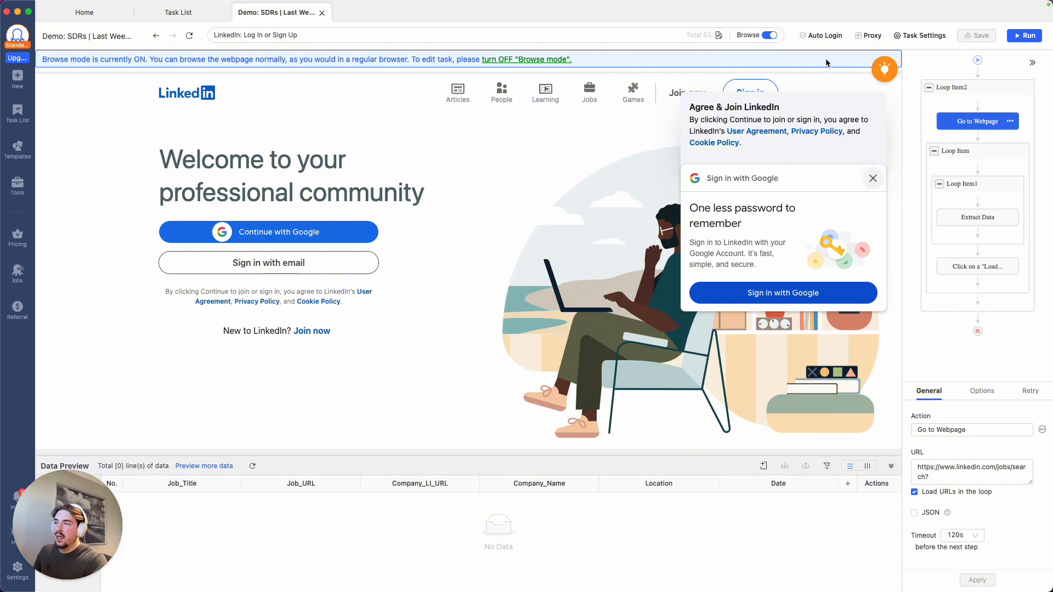
pyautogui.click(769, 35)
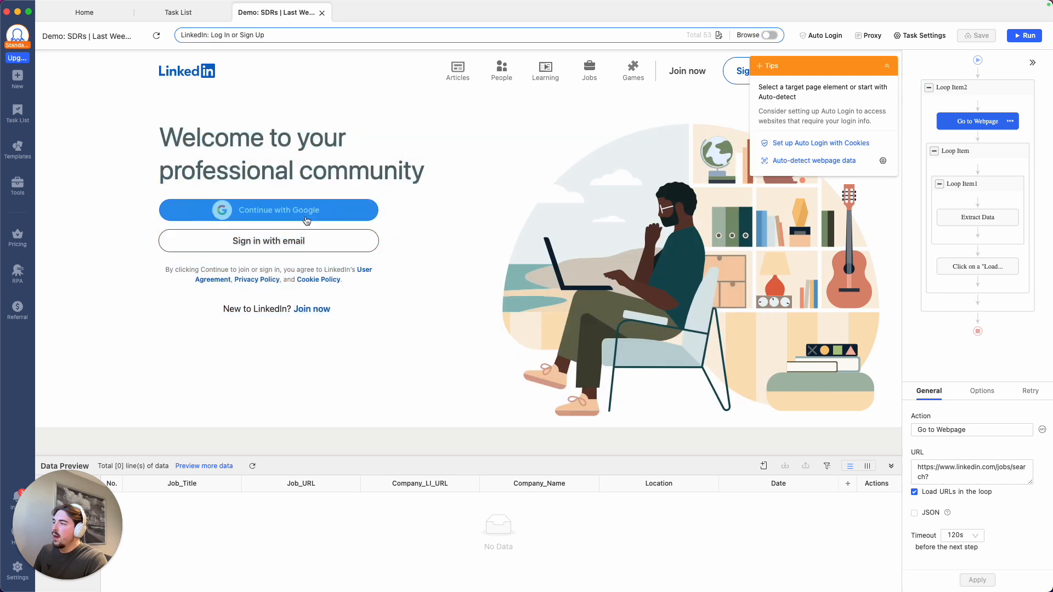
pyautogui.click(347, 212)
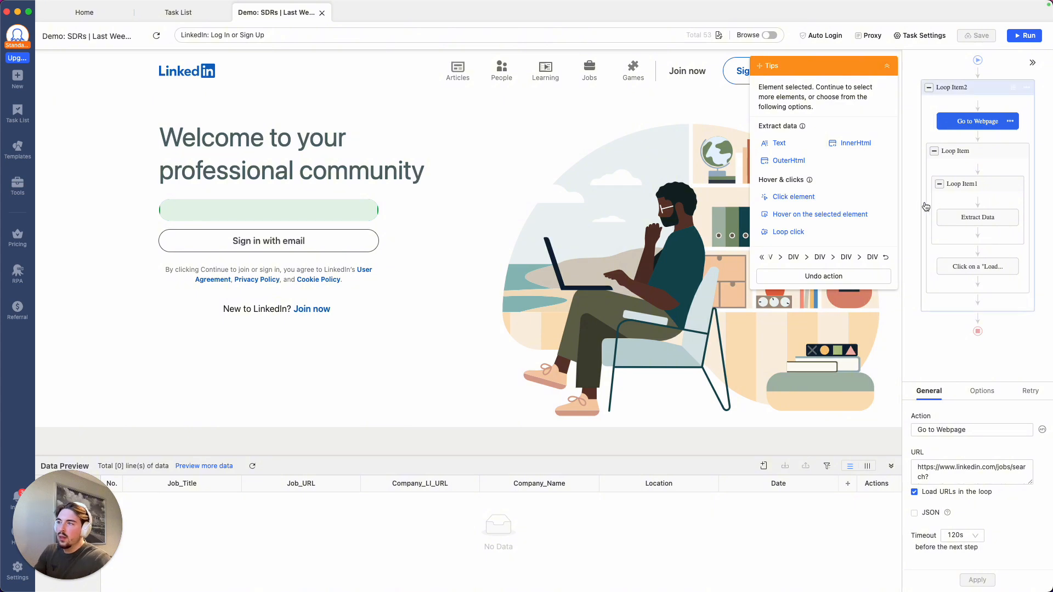
pyautogui.click(823, 276)
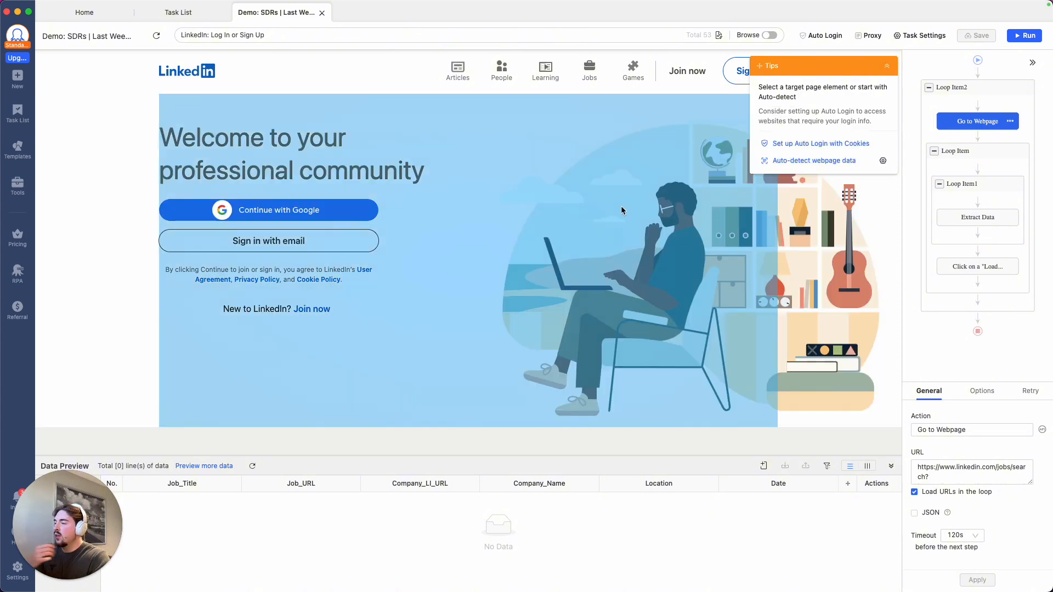
# Turn on browse mode and sign in to LinkedIn with email to load the job search.
pyautogui.click(770, 35)
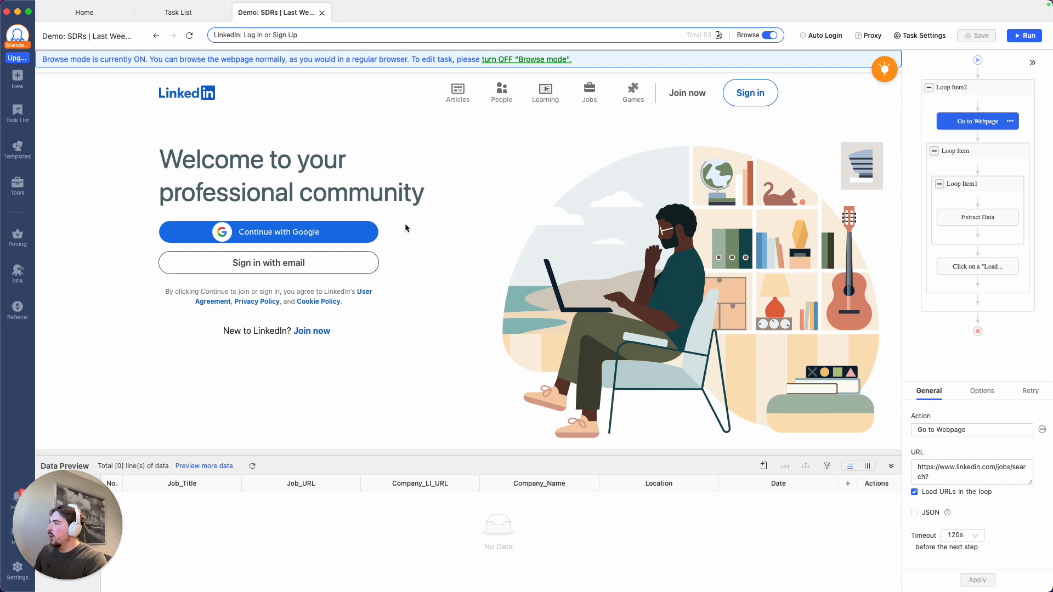
pyautogui.click(310, 267)
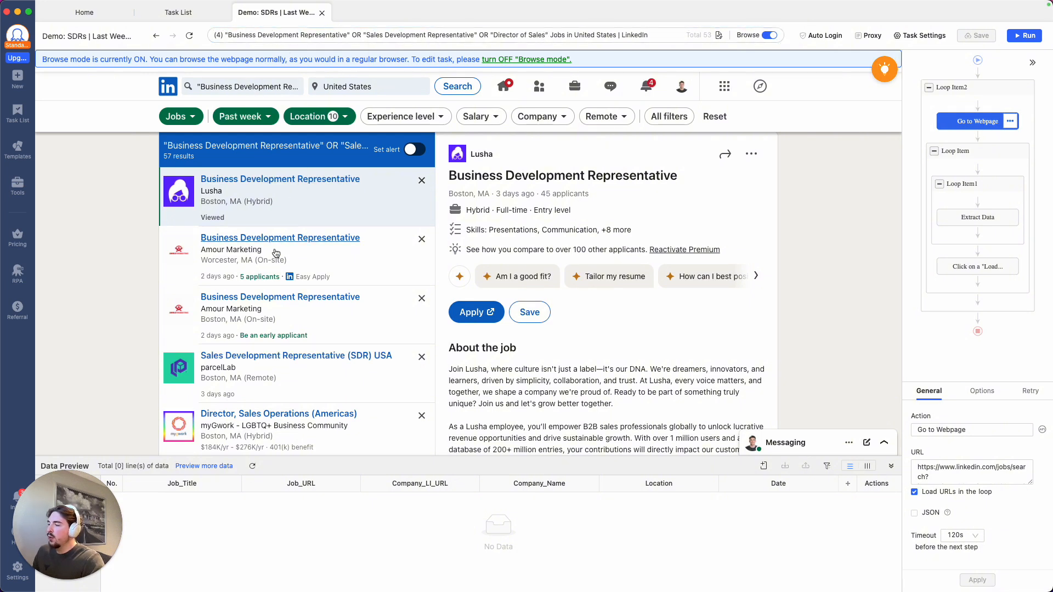
# Turn off browse mode on the LinkedIn job results page to return to task editing.
pyautogui.scroll(-1, 296, 267)
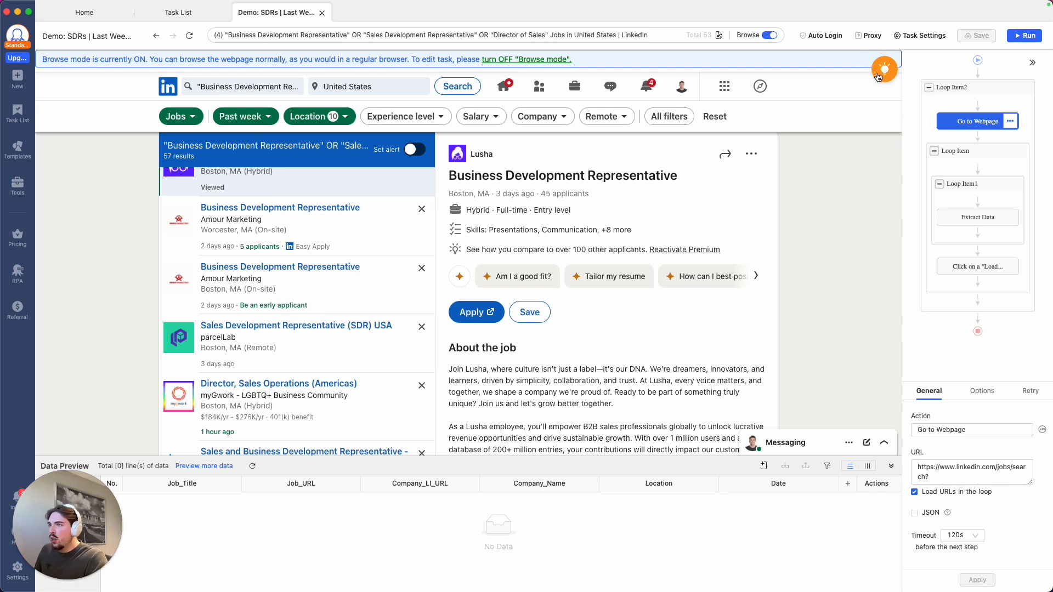
pyautogui.click(776, 37)
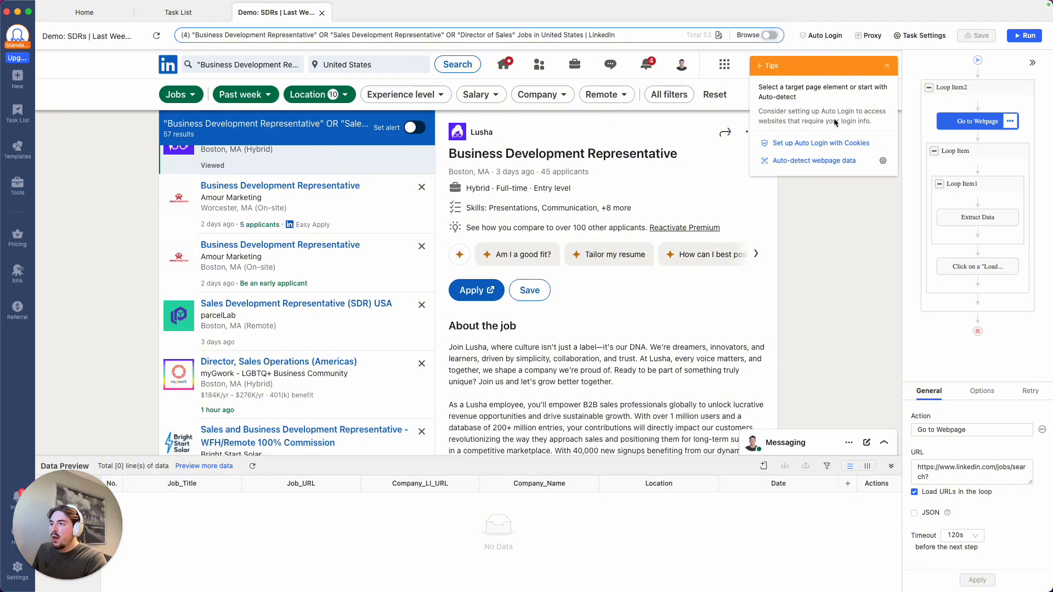
# Auto-detect the webpage data, check the detected pagination, then cancel the detection and dismiss the tips.
pyautogui.click(836, 165)
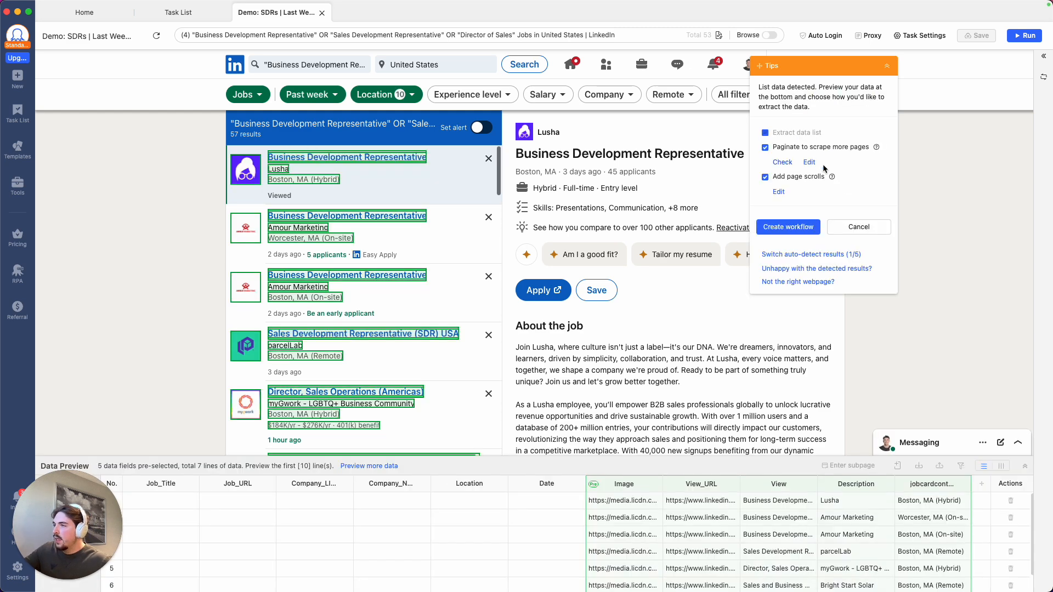
pyautogui.click(782, 163)
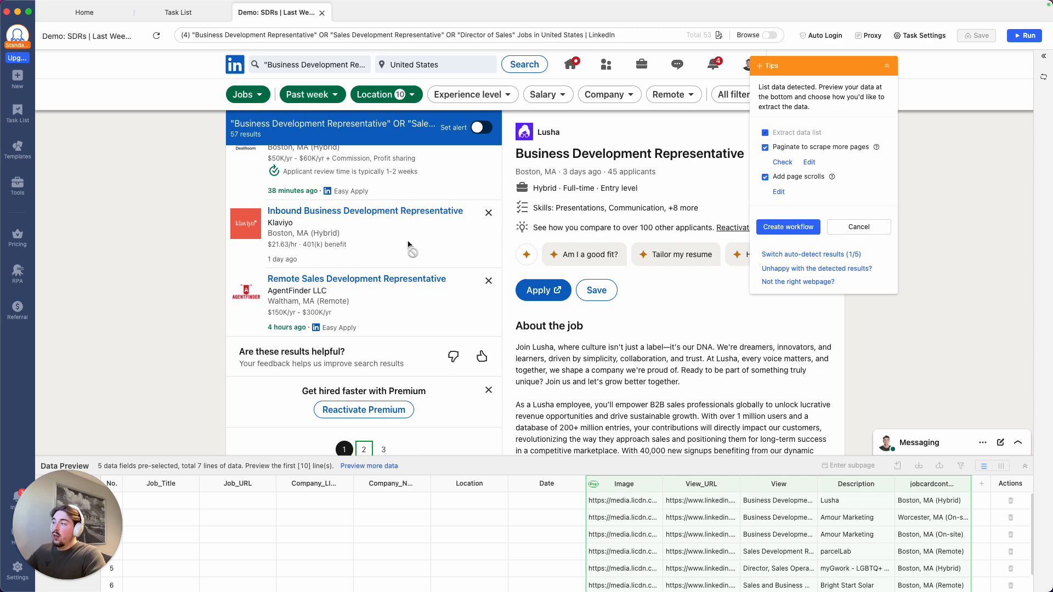
pyautogui.click(848, 230)
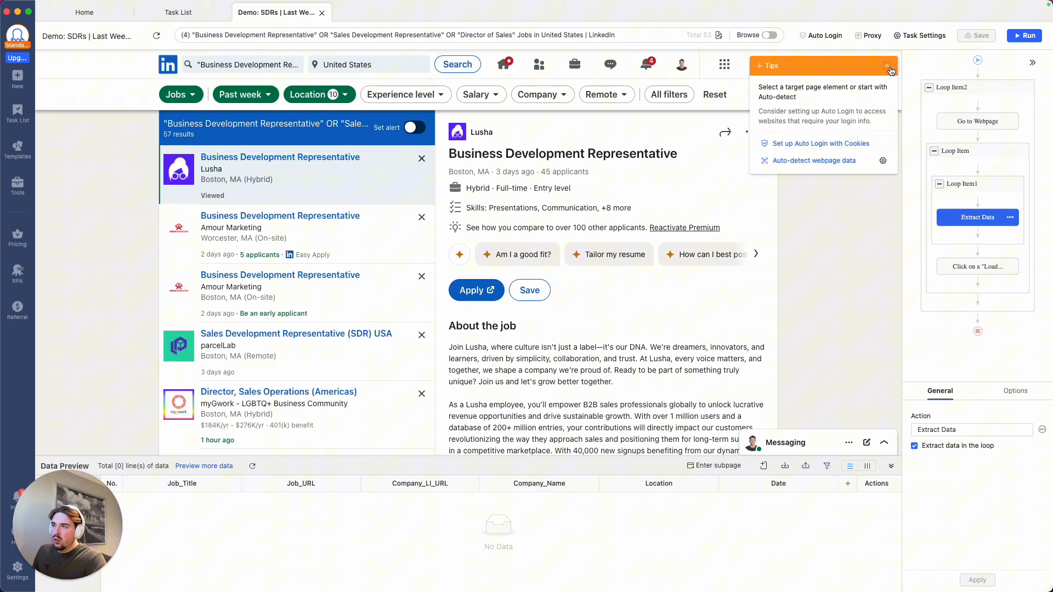
pyautogui.click(887, 66)
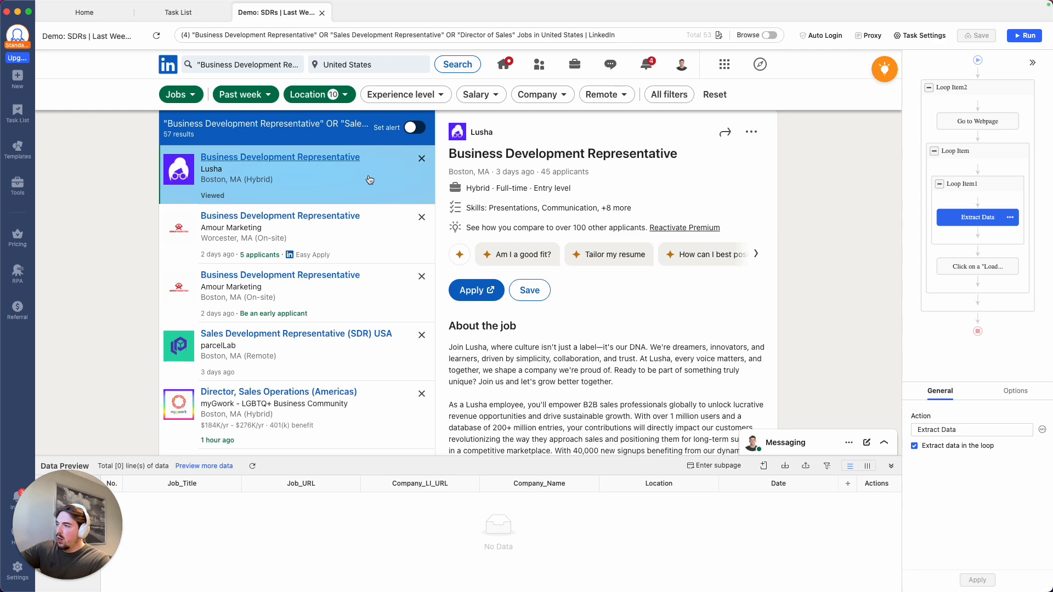
# Examine the Lusha job description and company section, and look through the list of job results.
pyautogui.scroll(-5, 576, 296)
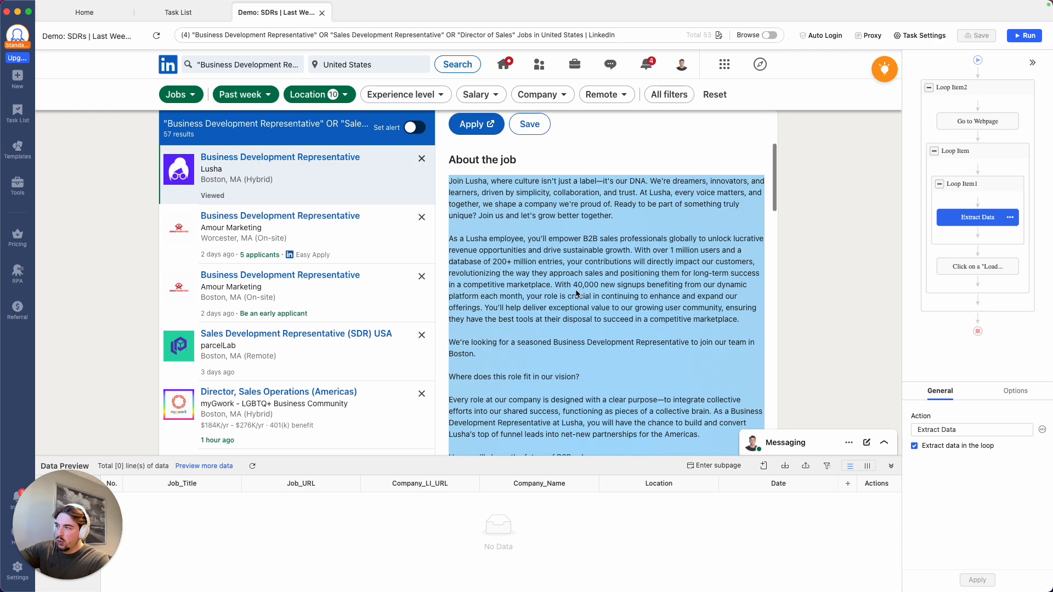
pyautogui.scroll(-10, 576, 293)
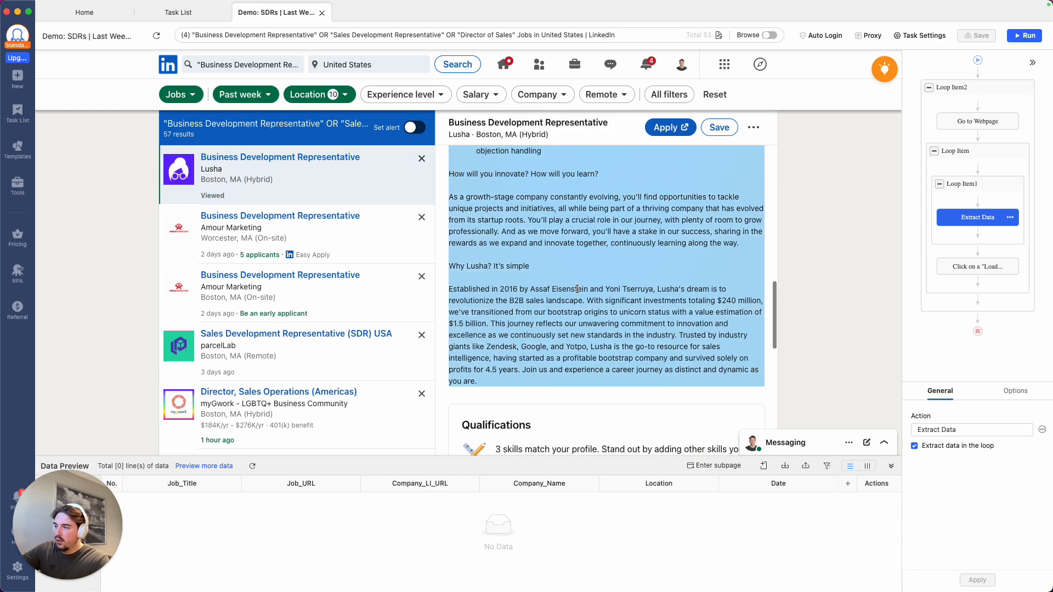
pyautogui.scroll(-10, 577, 289)
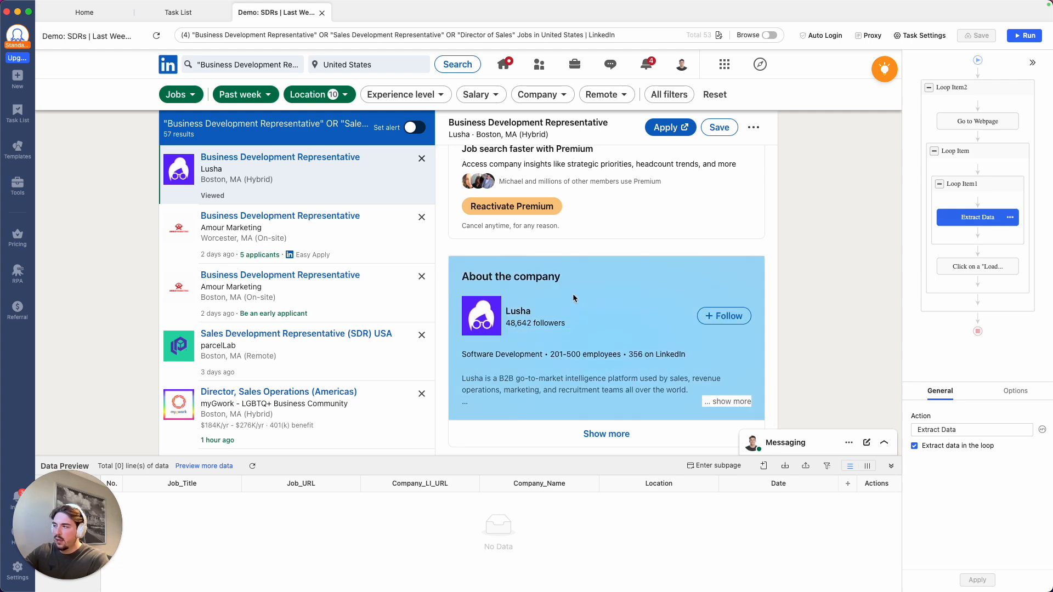
pyautogui.scroll(20, 572, 294)
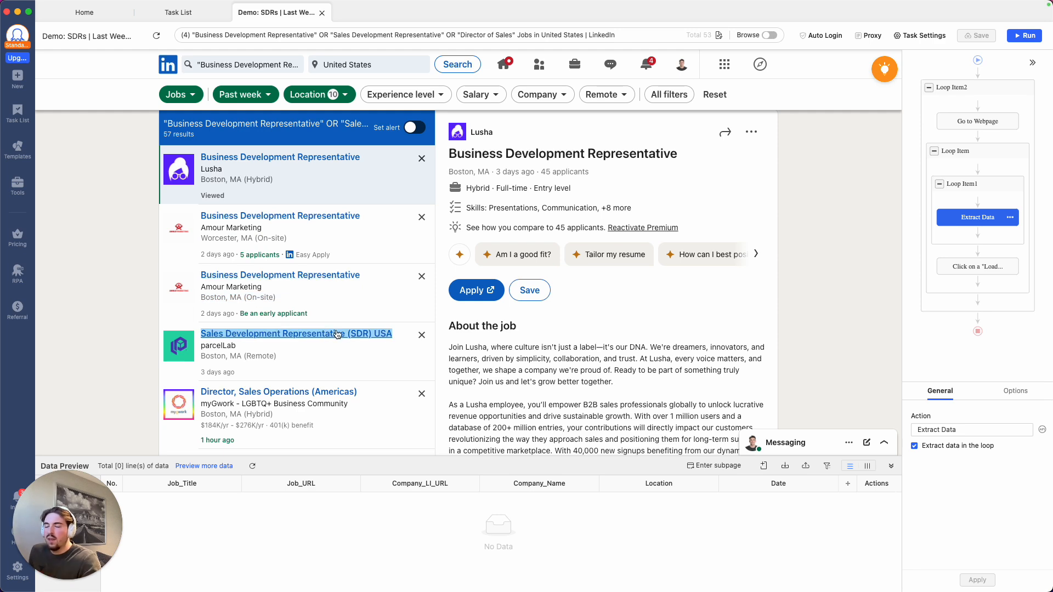
pyautogui.scroll(-5, 350, 307)
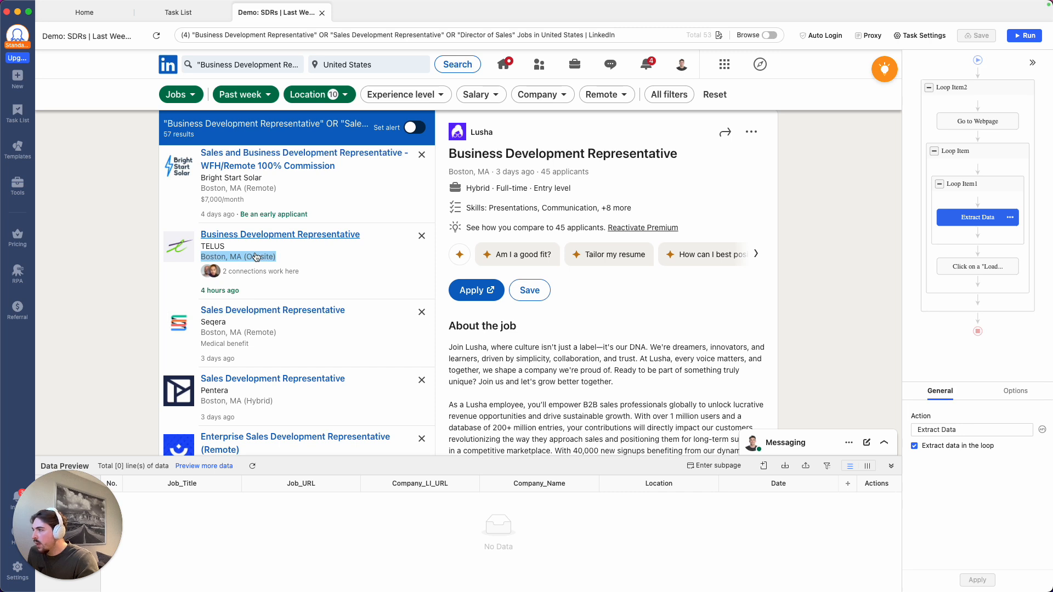
pyautogui.scroll(-10, 256, 256)
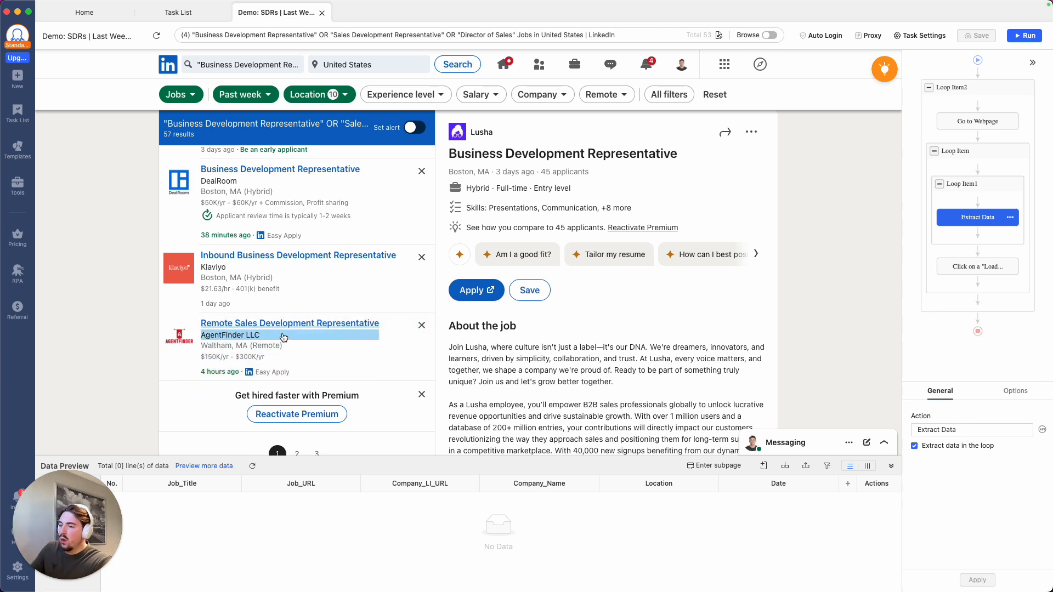
pyautogui.scroll(5, 310, 282)
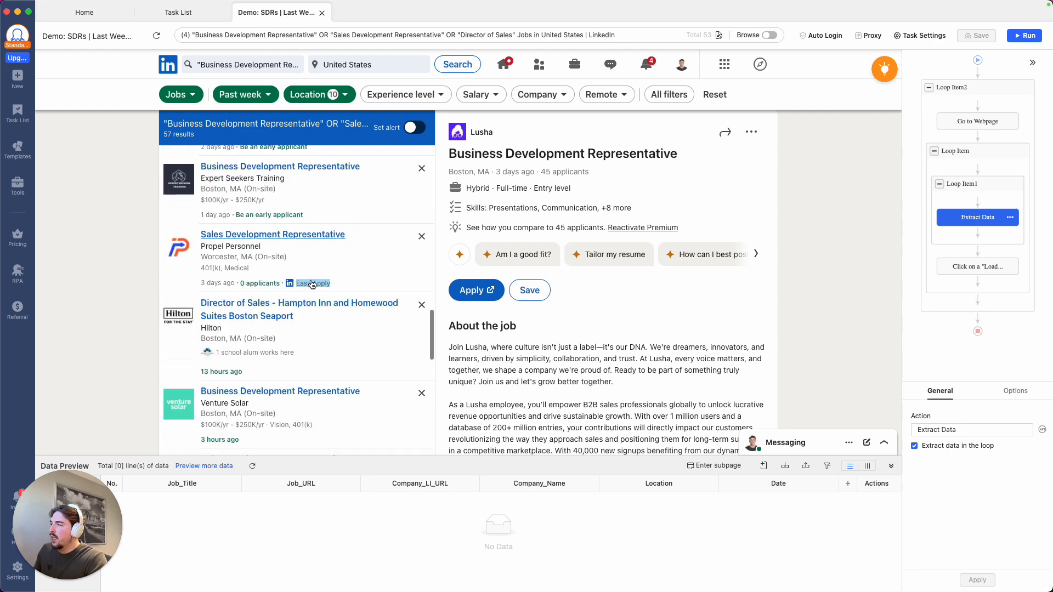
pyautogui.scroll(5, 312, 284)
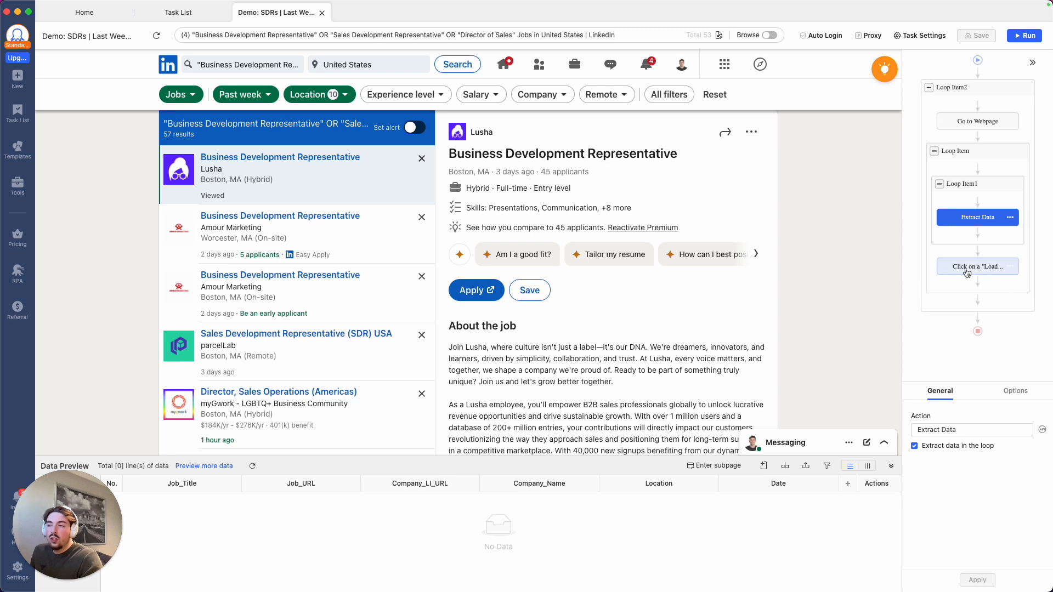
# Close the task editor, schedule the SDR task's cloud run weekly on Sunday at 00:00, and check its automatic export settings.
pyautogui.click(322, 13)
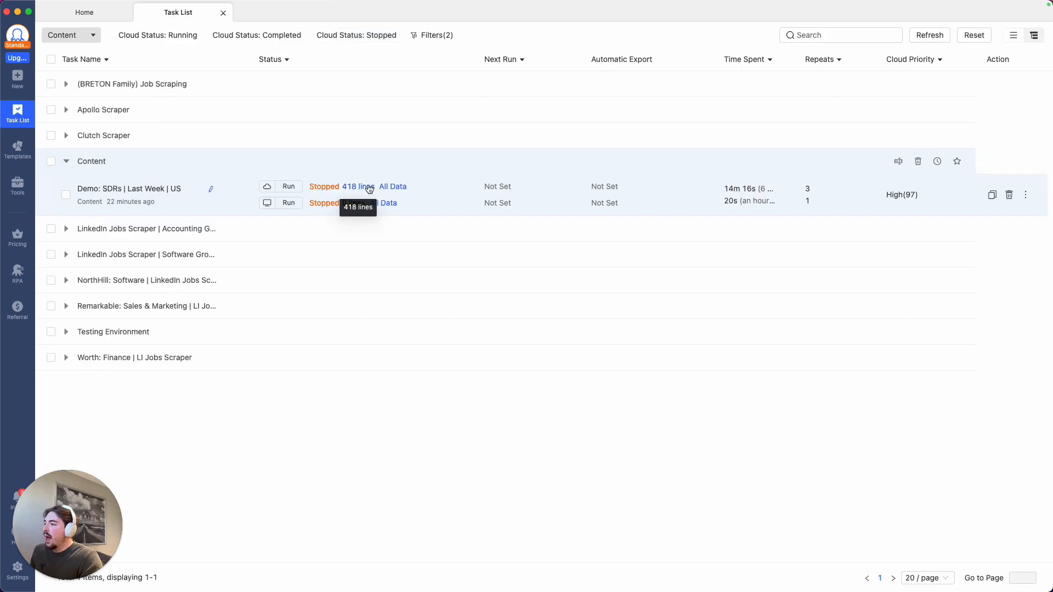
pyautogui.click(498, 190)
pyautogui.click(448, 261)
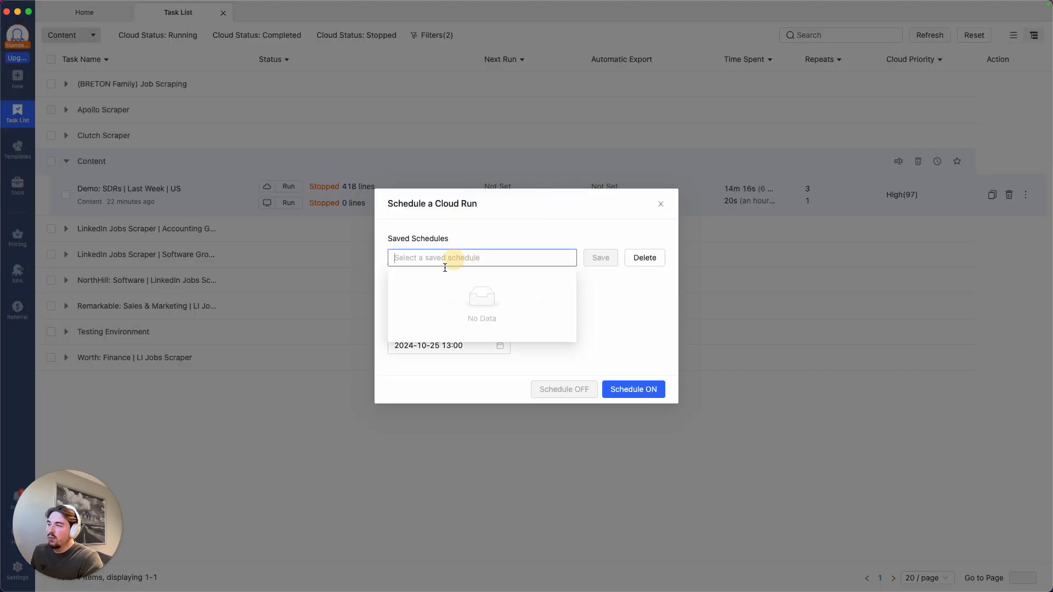
pyautogui.click(497, 226)
pyautogui.click(433, 302)
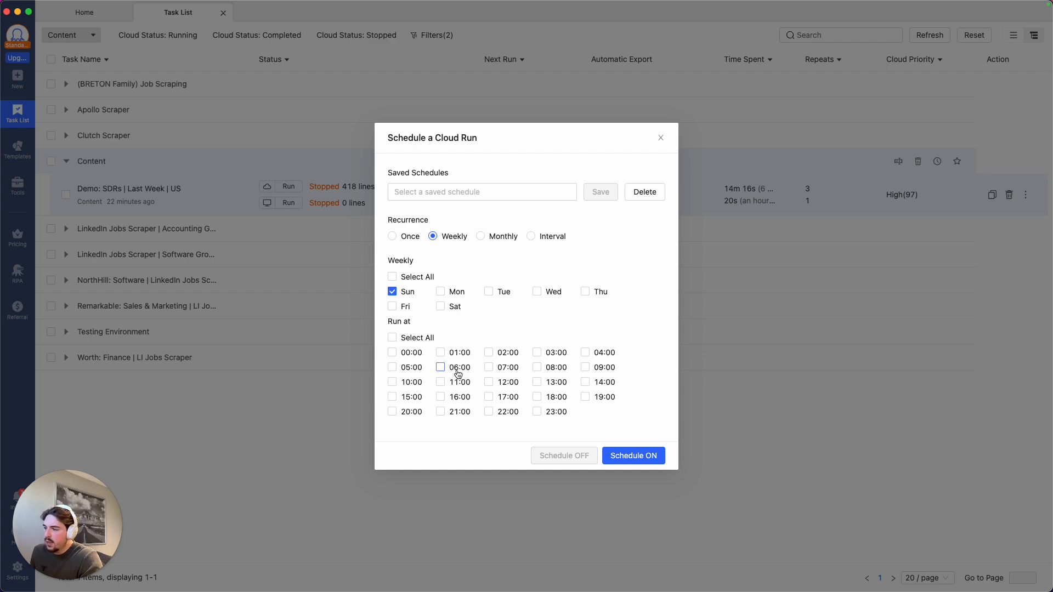
pyautogui.click(397, 355)
pyautogui.click(606, 455)
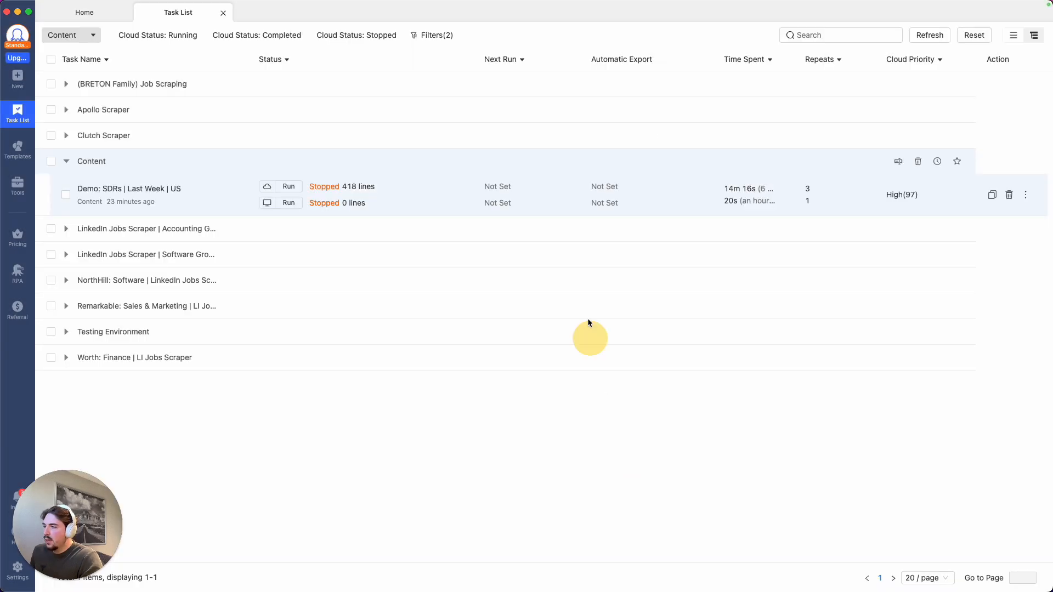
pyautogui.click(599, 319)
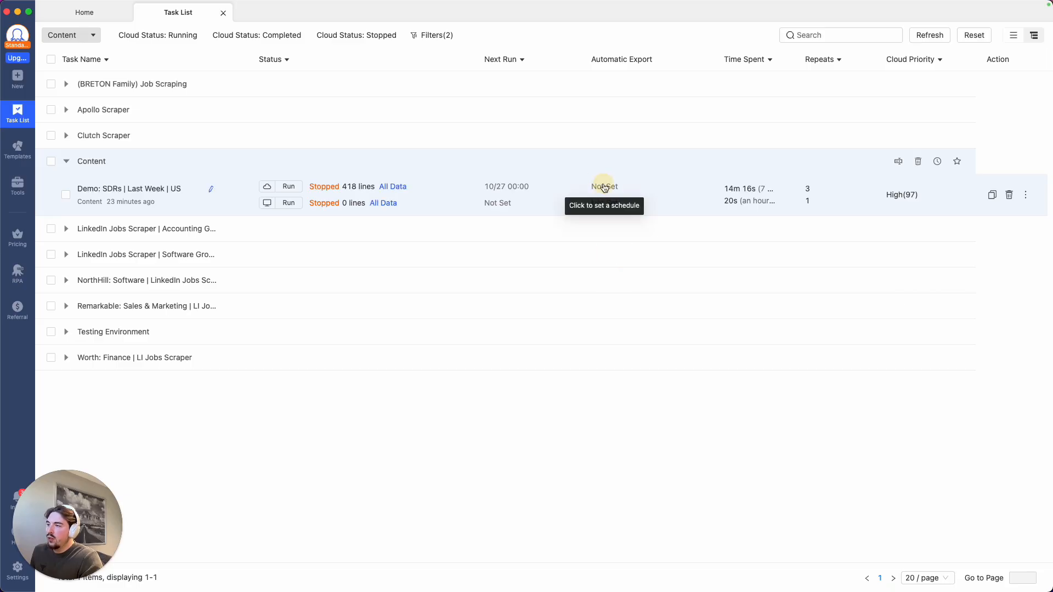
pyautogui.click(603, 185)
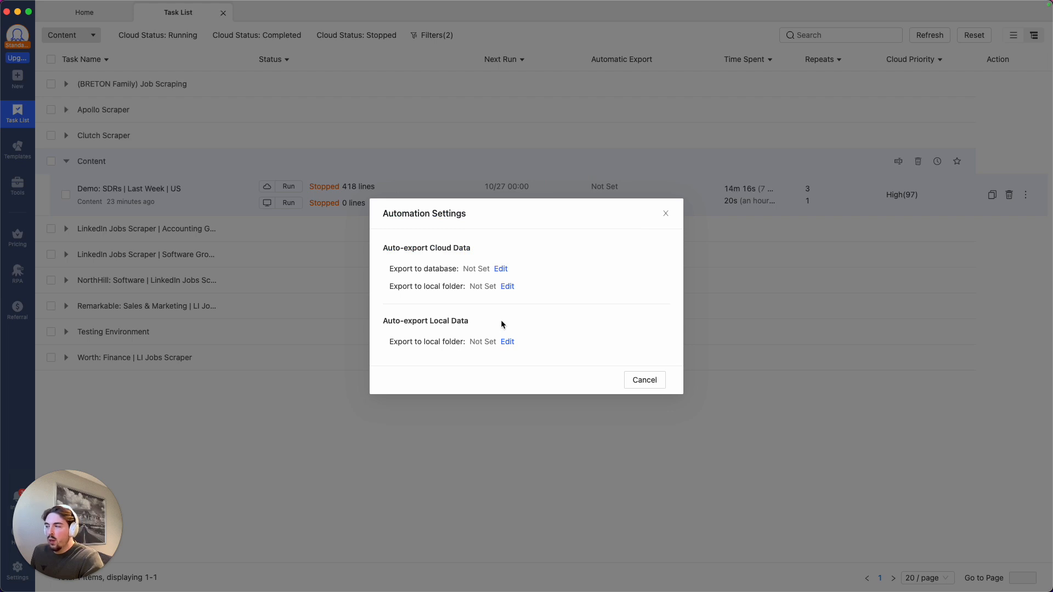
pyautogui.click(666, 213)
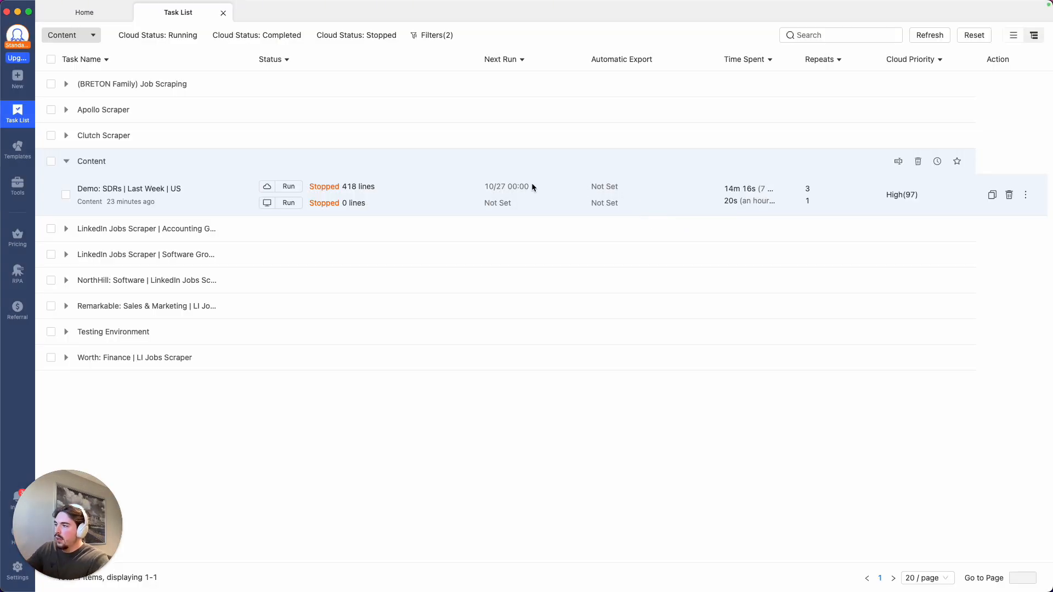
# Run the SDR task in the cloud, refresh its data list, and browse the extracted jobs through page 6.
pyautogui.click(288, 187)
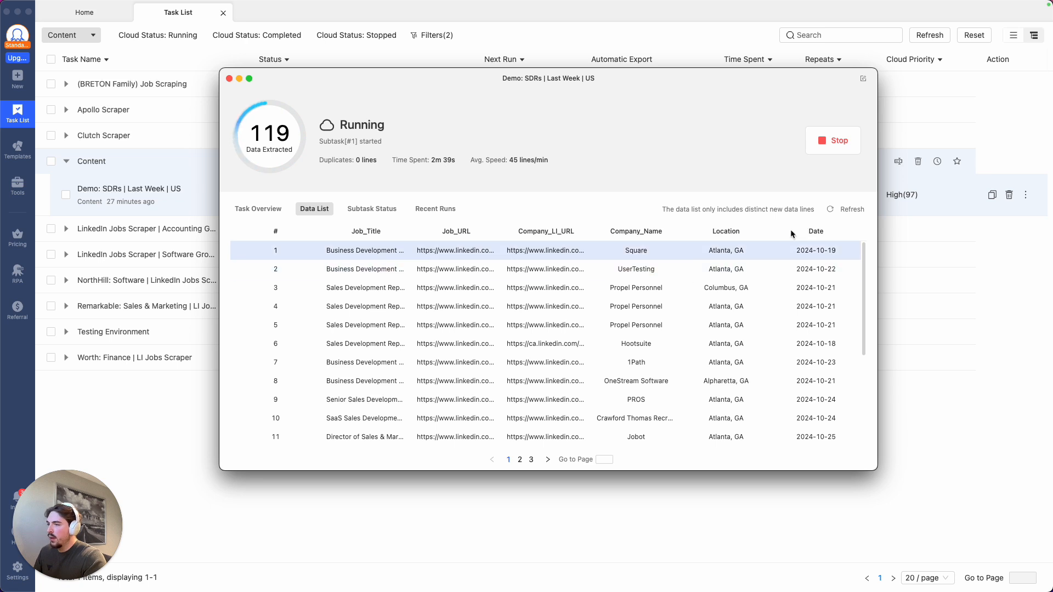
pyautogui.click(849, 209)
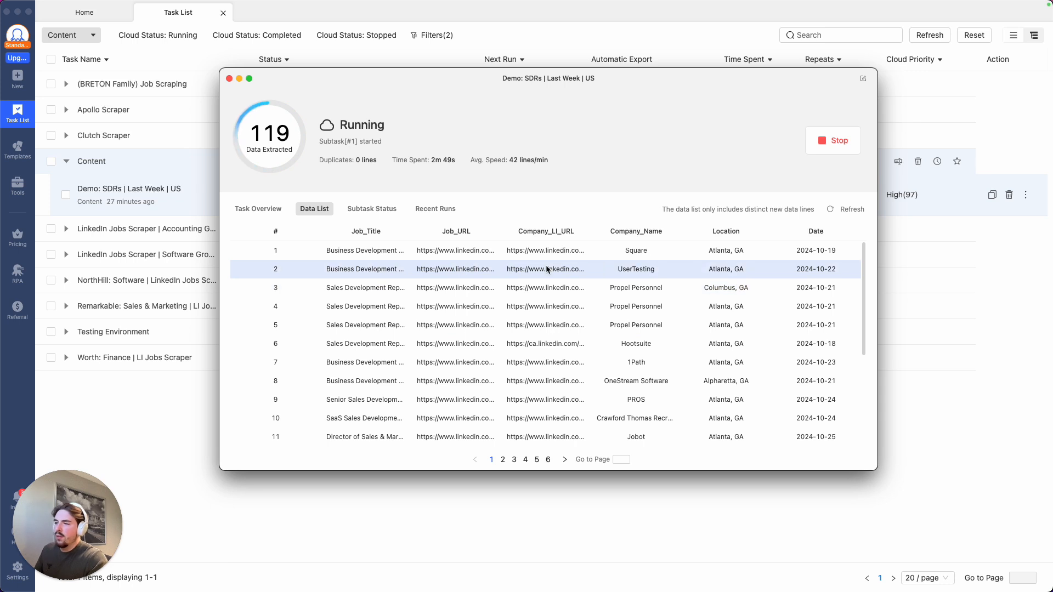
pyautogui.scroll(-3, 514, 344)
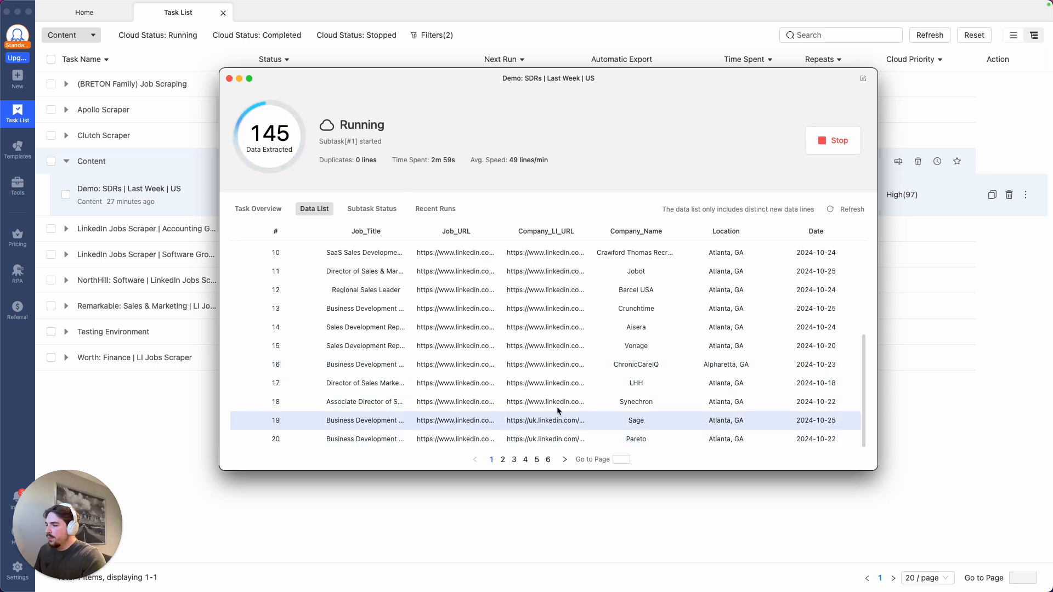
pyautogui.click(516, 462)
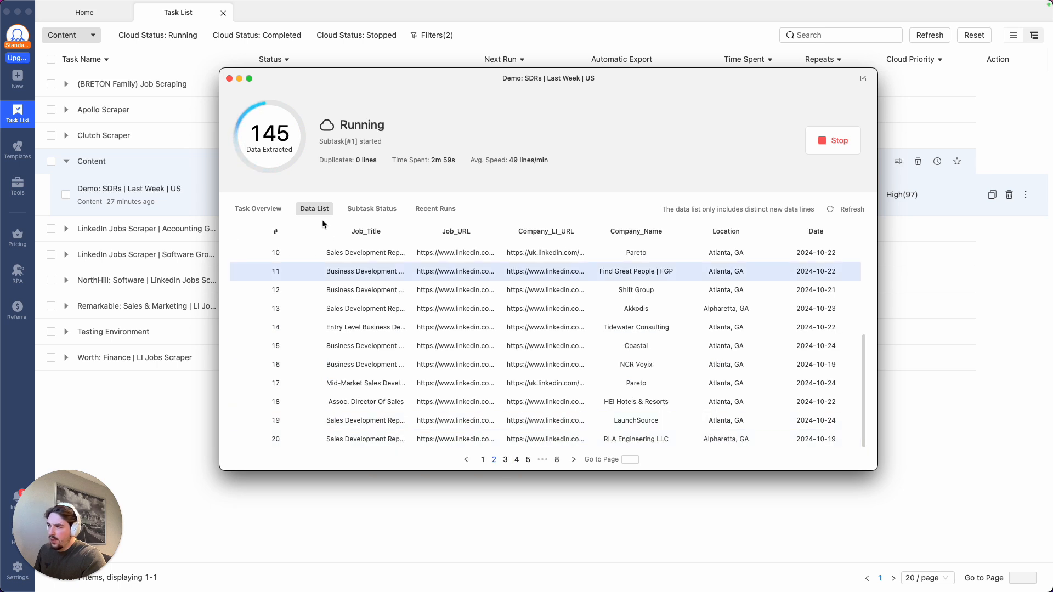
pyautogui.click(505, 459)
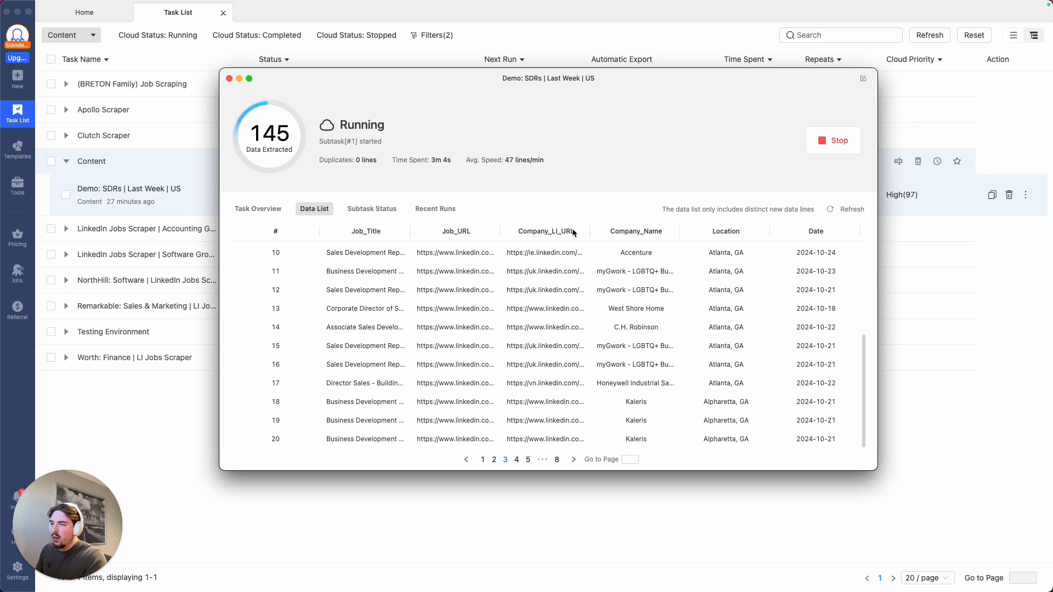
pyautogui.click(519, 461)
pyautogui.click(531, 461)
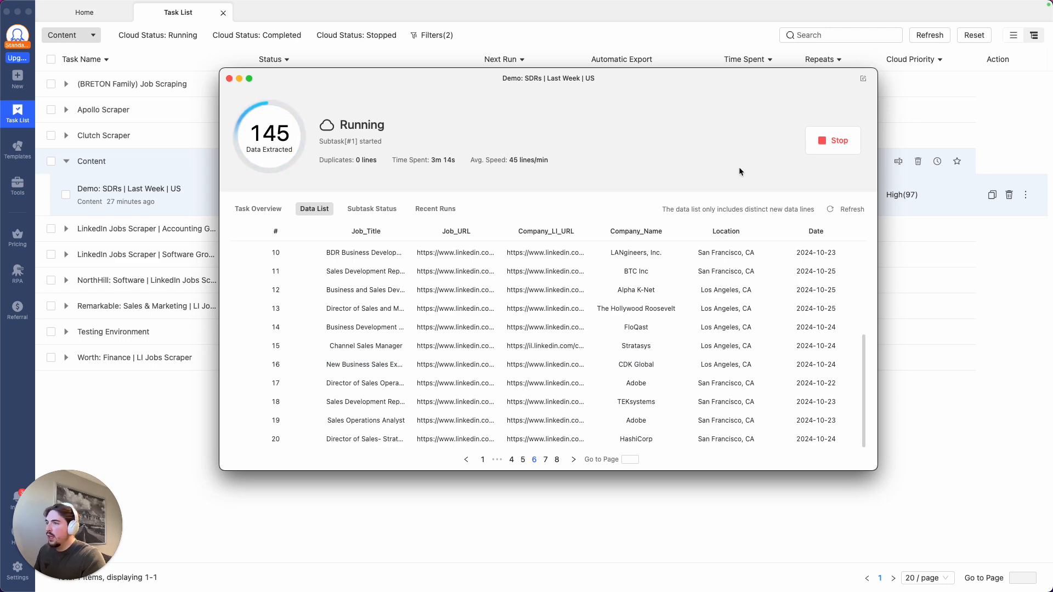
# Stop the cloud run and start exporting the extracted data.
pyautogui.click(821, 147)
pyautogui.click(611, 283)
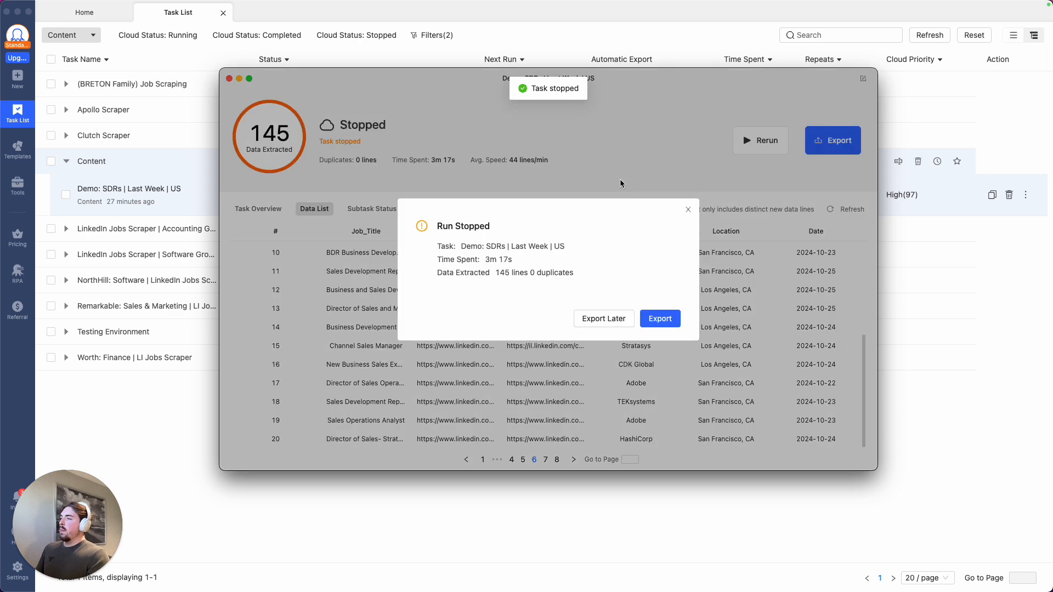
pyautogui.click(652, 319)
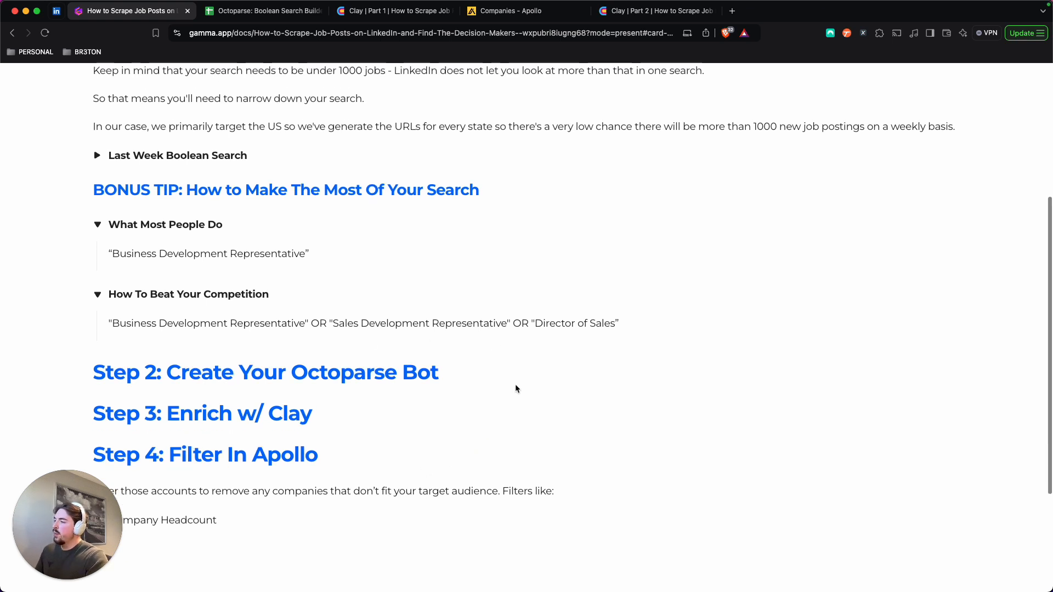
# Switch to the Clay Part 1 table in the browser and review its columns from Job_Title through the domain lookups.
pyautogui.scroll(-2, 513, 388)
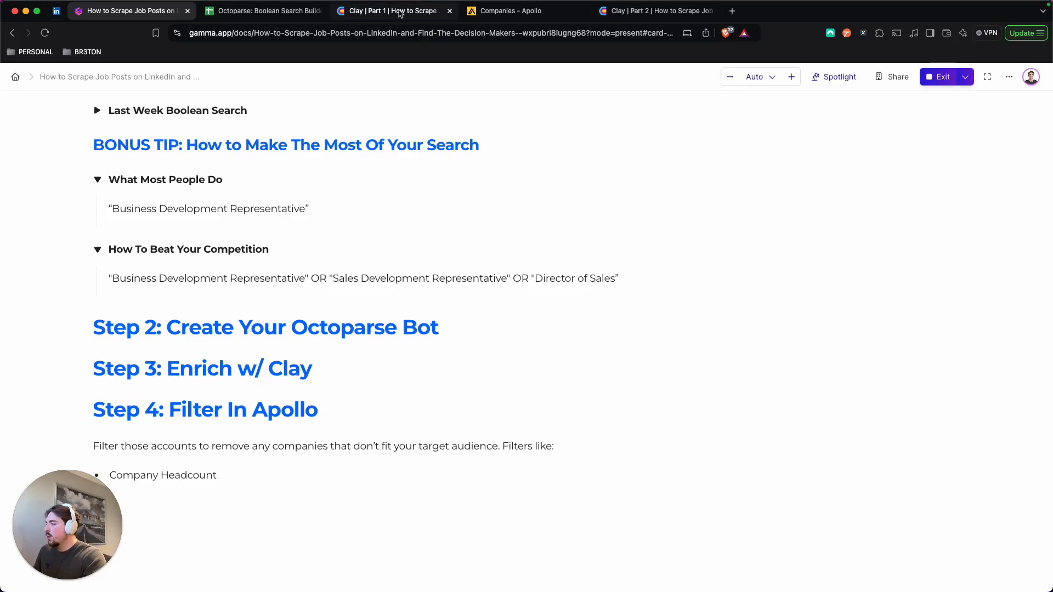
pyautogui.click(399, 12)
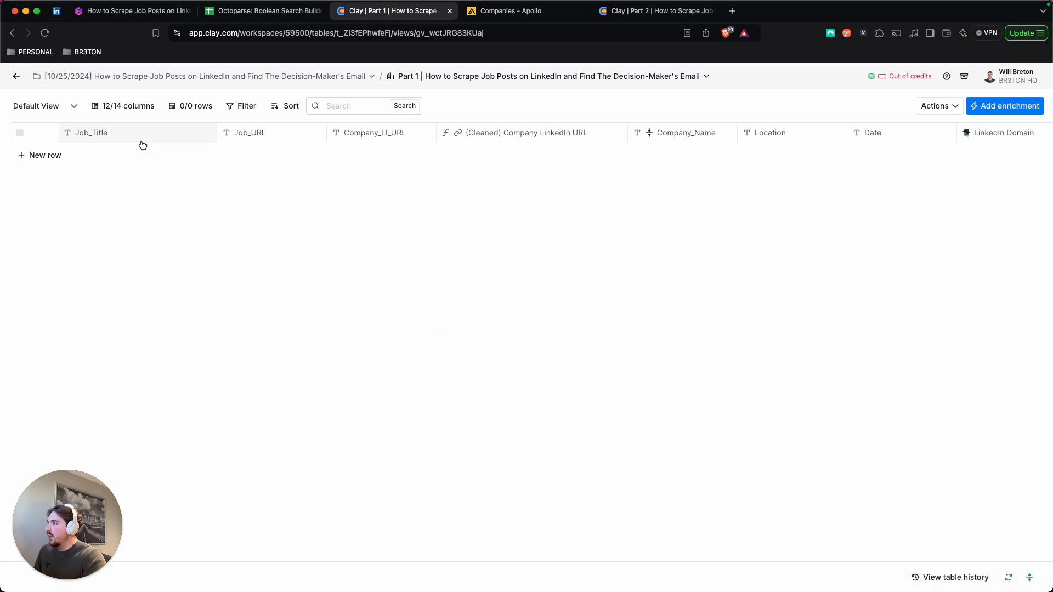
pyautogui.hscroll(5, 274, 137)
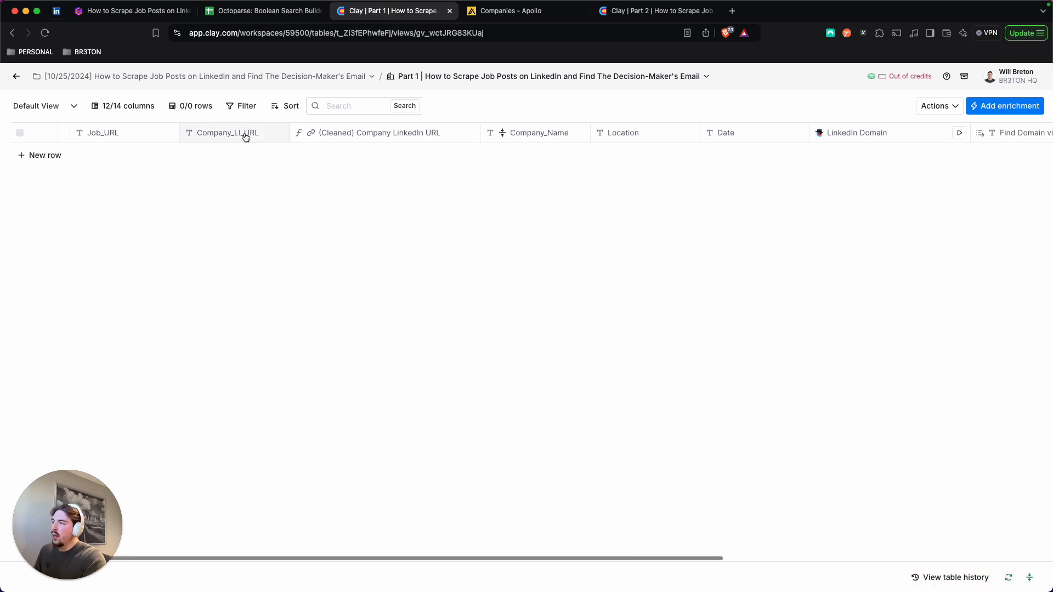
pyautogui.hscroll(3, 394, 137)
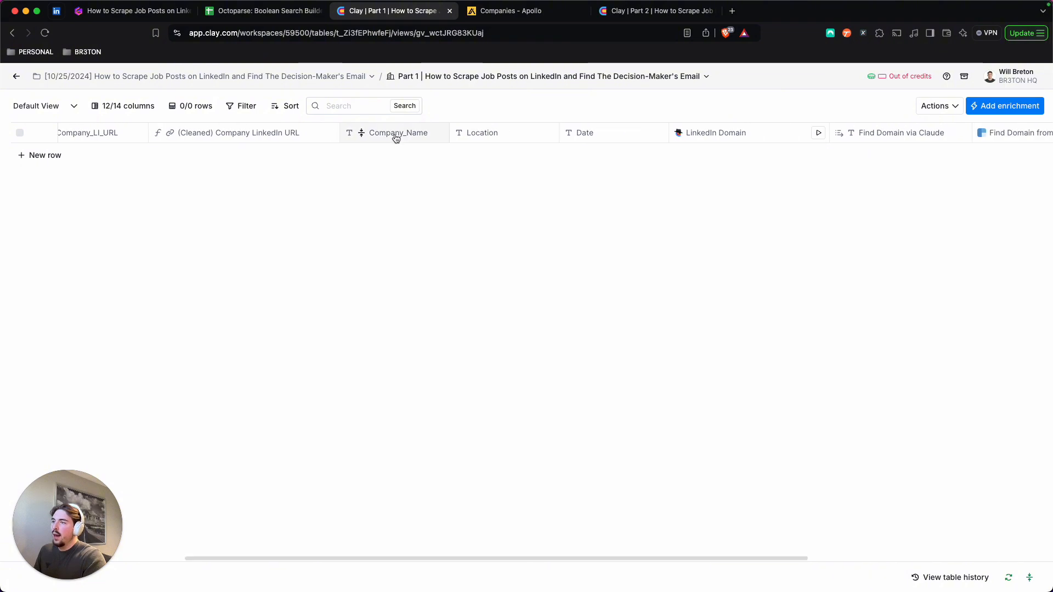
pyautogui.hscroll(3, 393, 137)
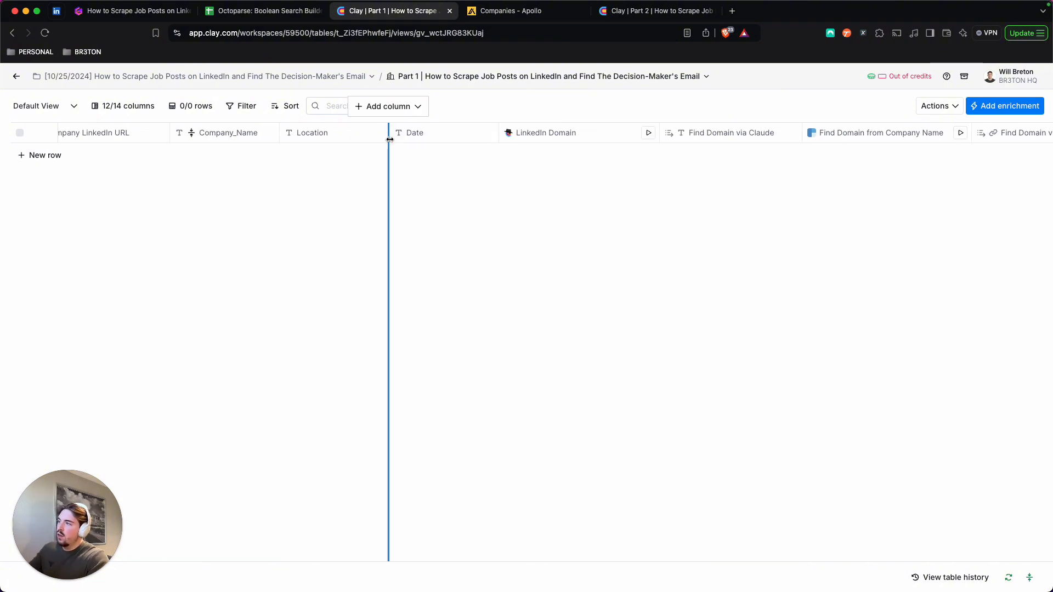
pyautogui.hscroll(3, 536, 153)
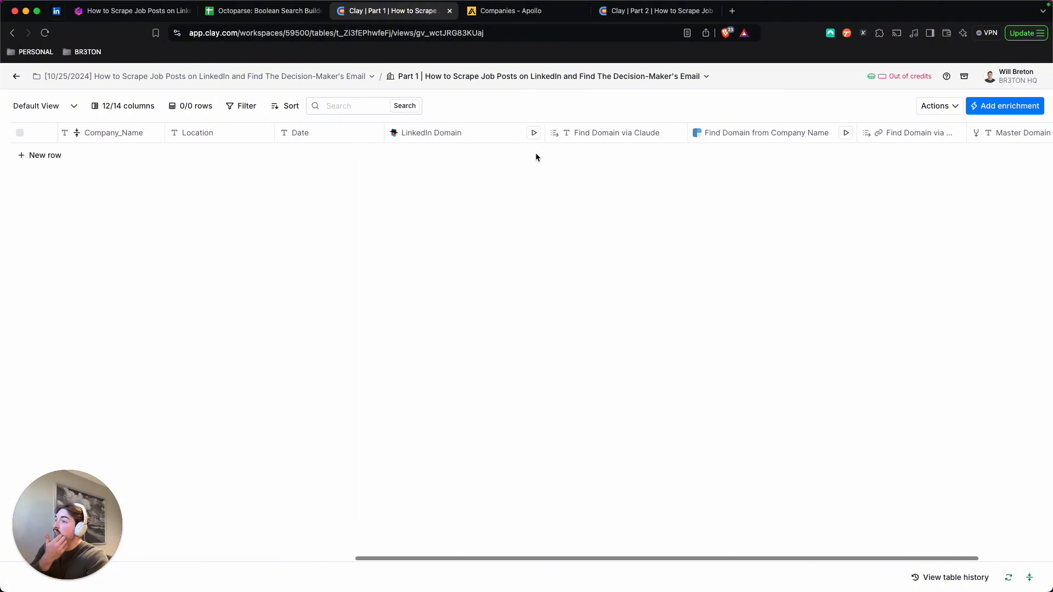
# Open the LinkedIn Domain column's settings and review its Claygent model, mission prompt and output.
pyautogui.click(411, 132)
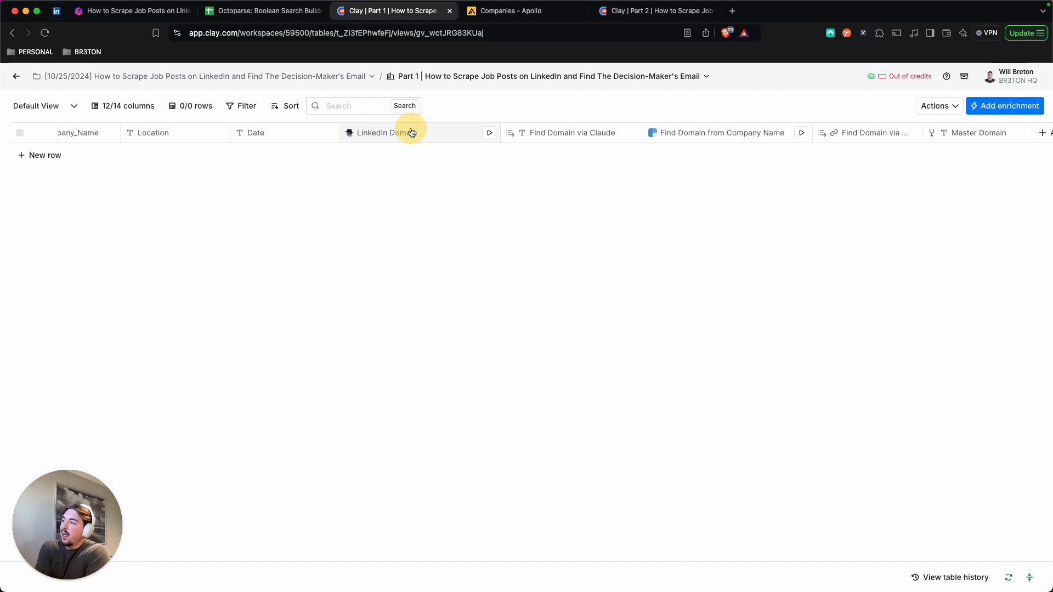
pyautogui.hscroll(-4, 370, 175)
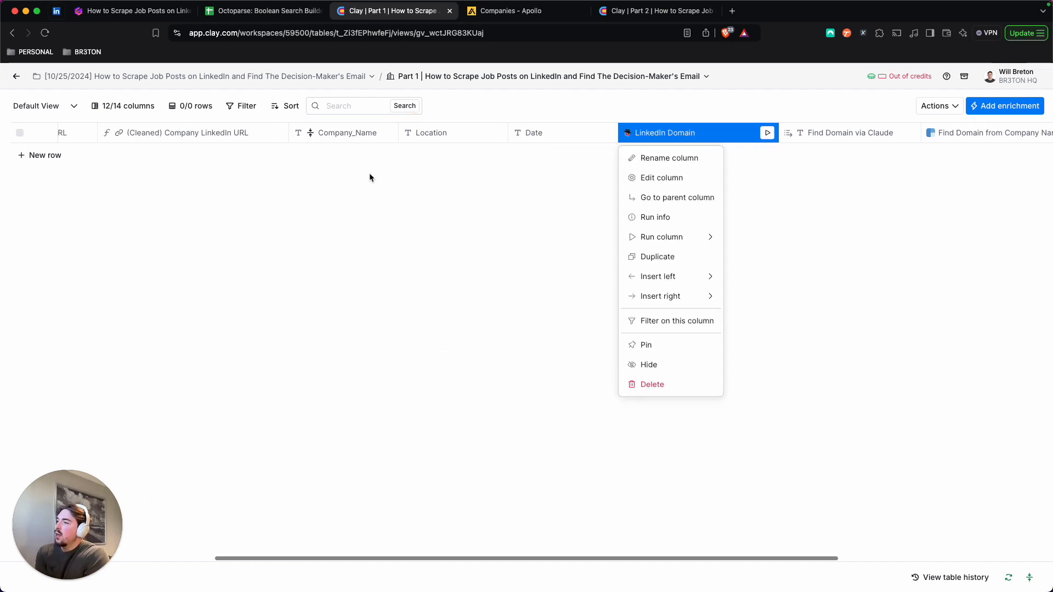
pyautogui.click(649, 184)
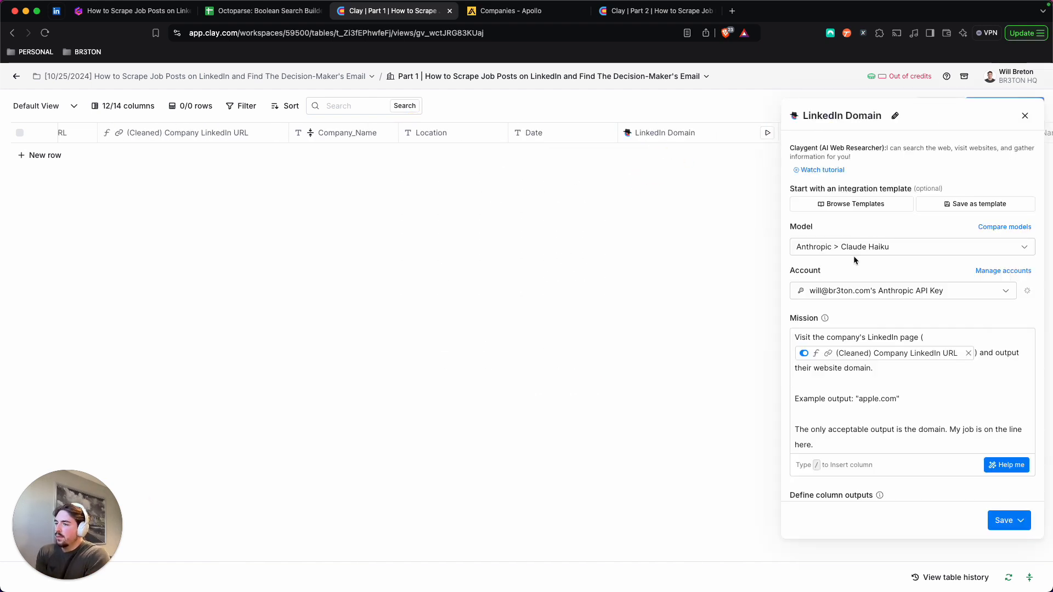
pyautogui.scroll(-3, 854, 256)
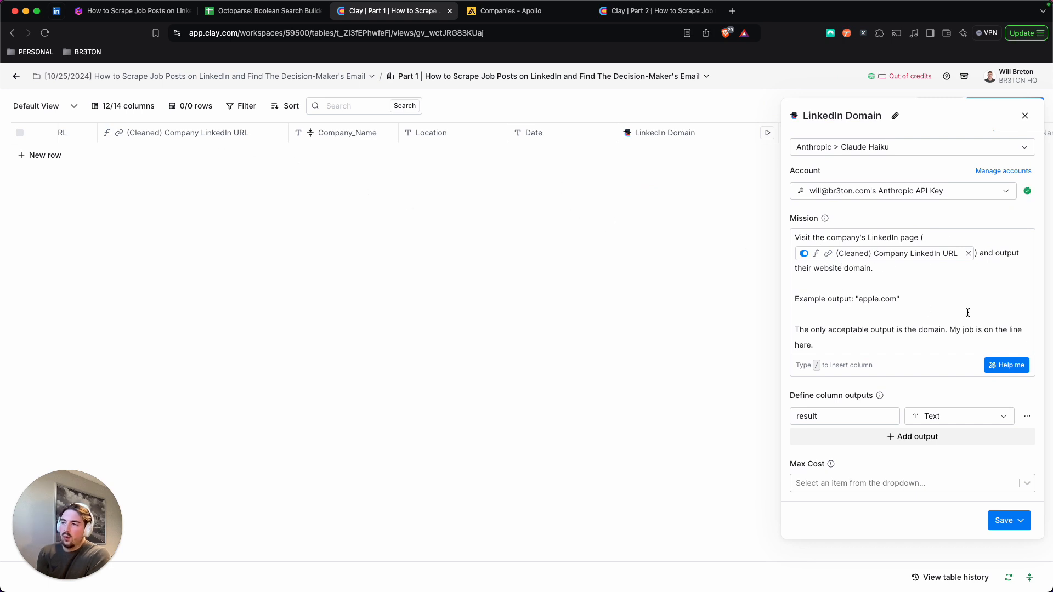
pyautogui.click(1024, 117)
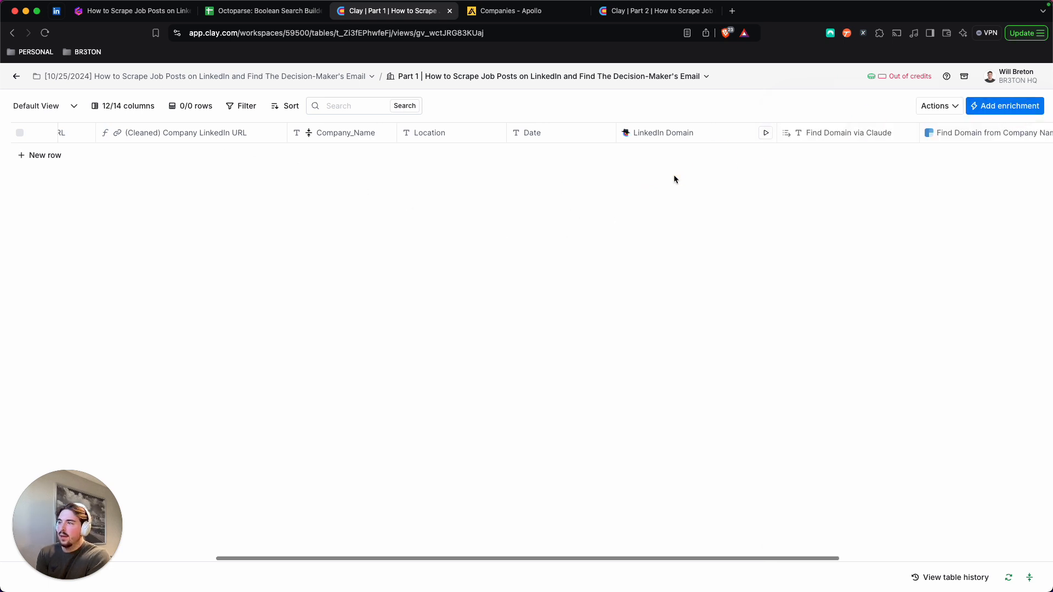
# Review the Clearbit account, company name input and run condition of the Find Domain from Company Name column.
pyautogui.hscroll(4, 674, 174)
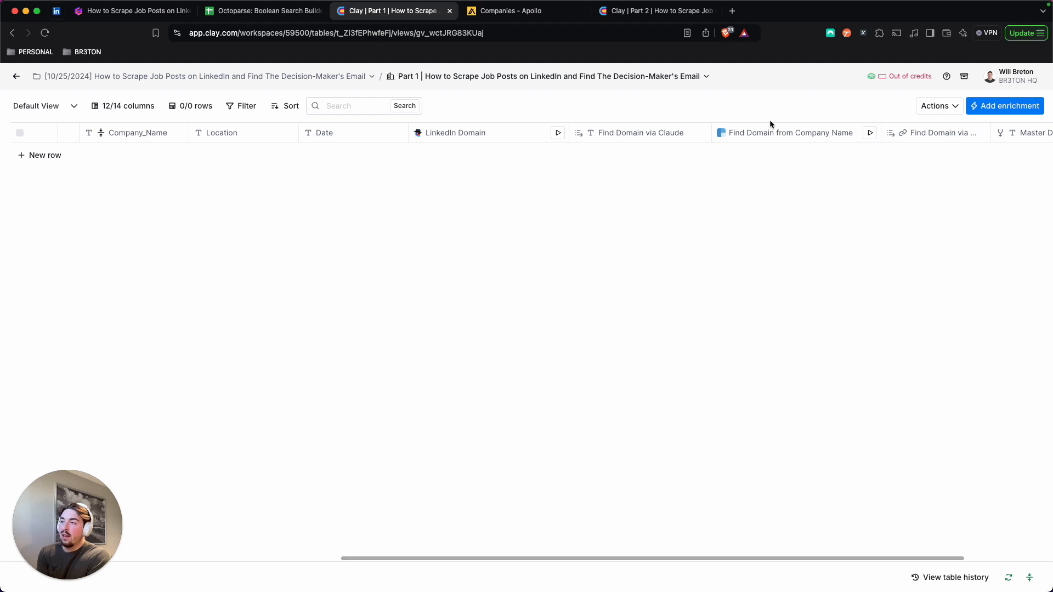
pyautogui.click(745, 133)
pyautogui.click(651, 181)
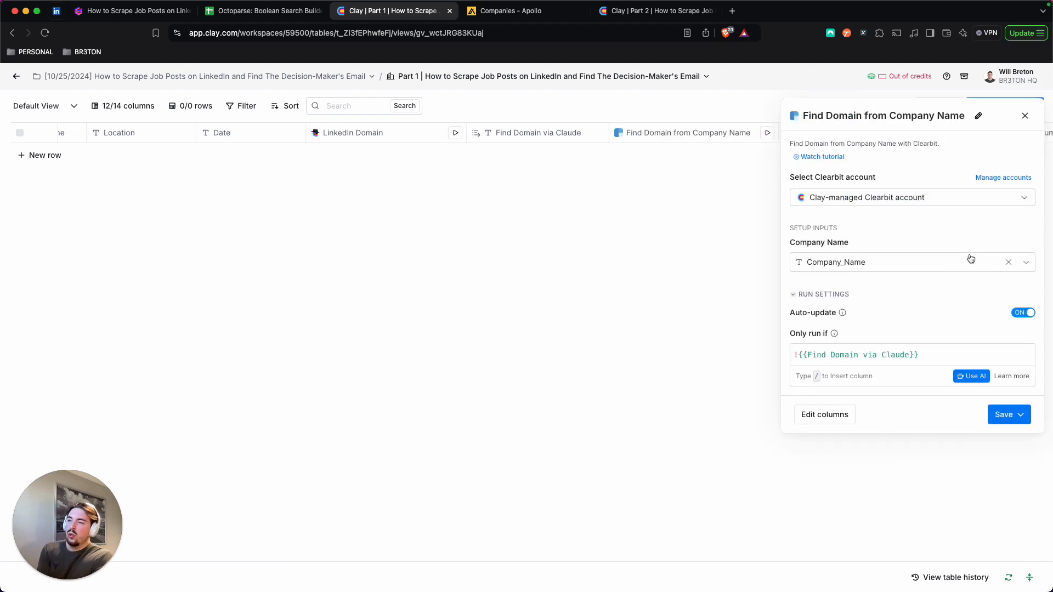
pyautogui.click(1024, 116)
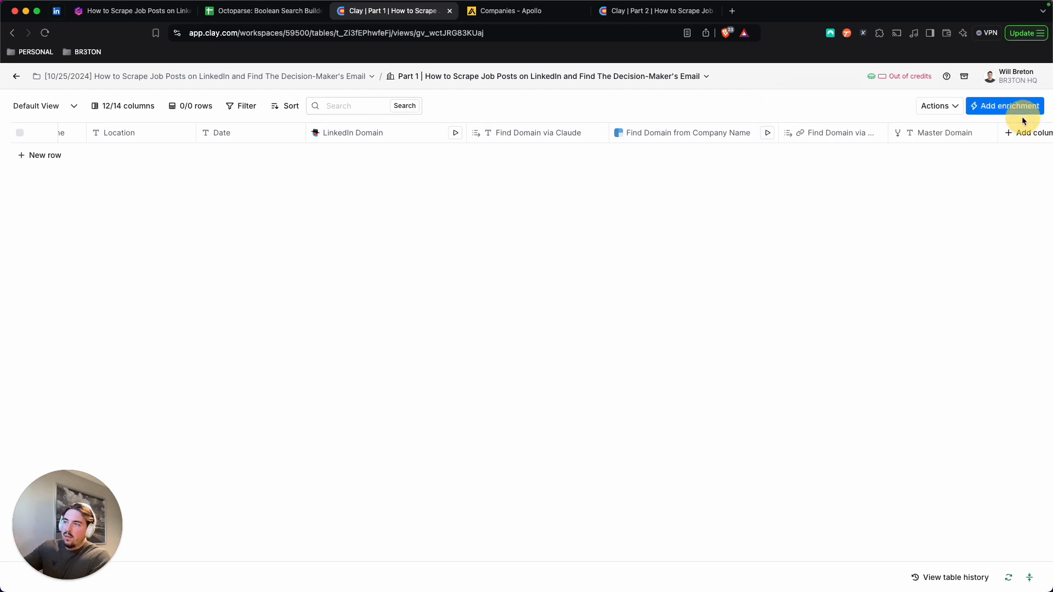
pyautogui.hscroll(2, 784, 164)
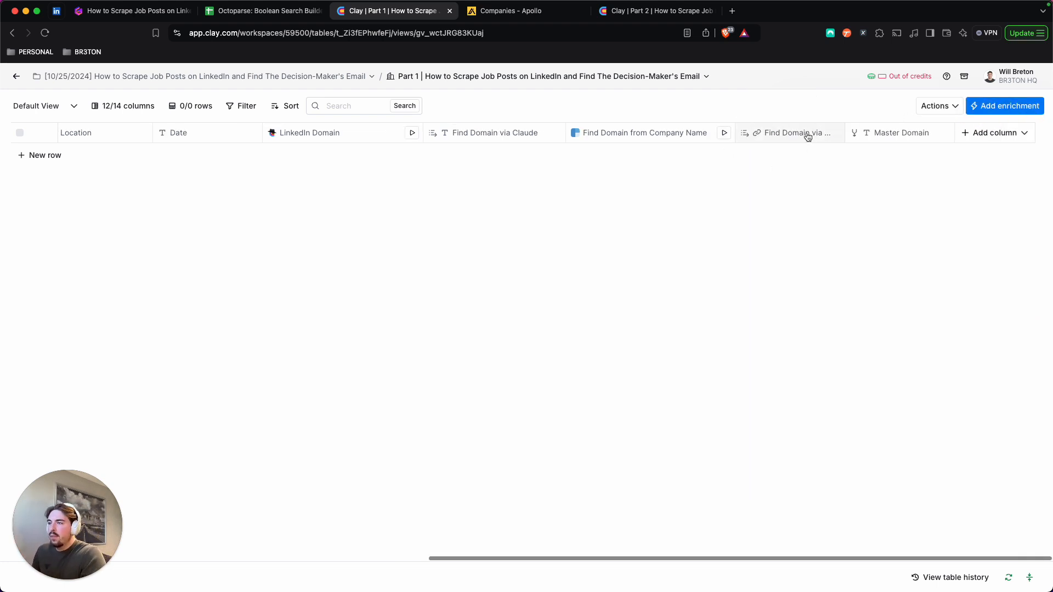
pyautogui.hscroll(-10, 417, 167)
pyautogui.click(935, 107)
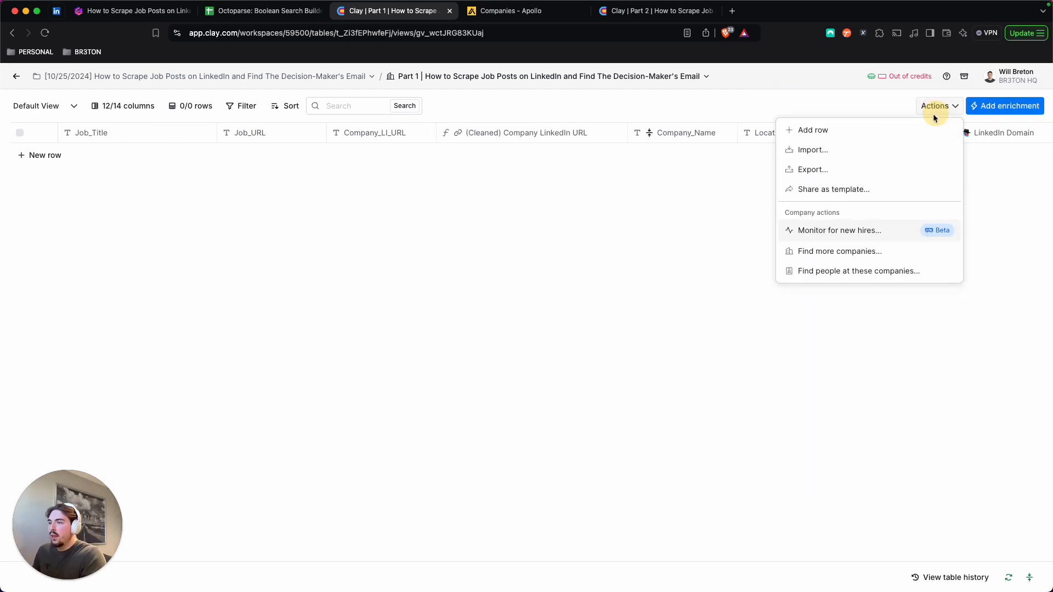
pyautogui.click(828, 169)
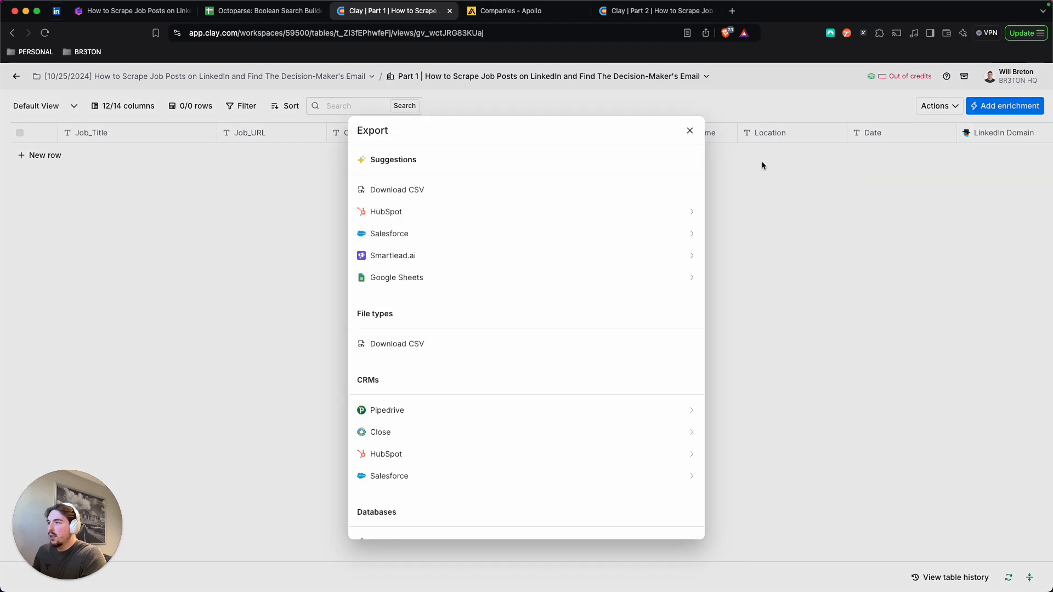
pyautogui.click(761, 160)
# Import companies from Demo_ SDRs _ Last Week _ US.csv into the current table with all six columns mapped, saving without running.
pyautogui.click(935, 106)
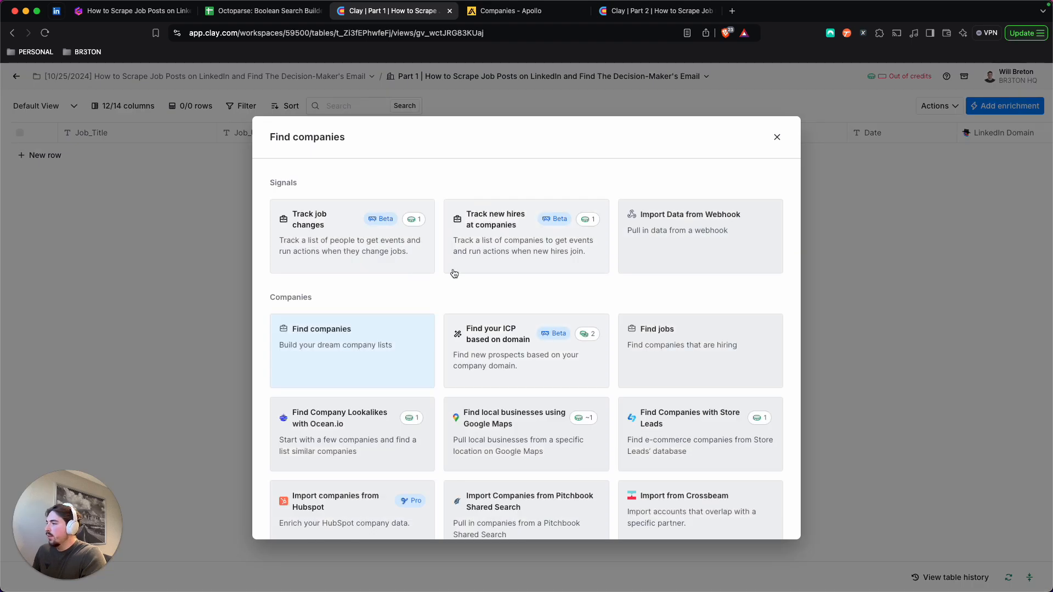
pyautogui.scroll(-3, 532, 354)
pyautogui.scroll(-2, 544, 323)
pyautogui.click(355, 332)
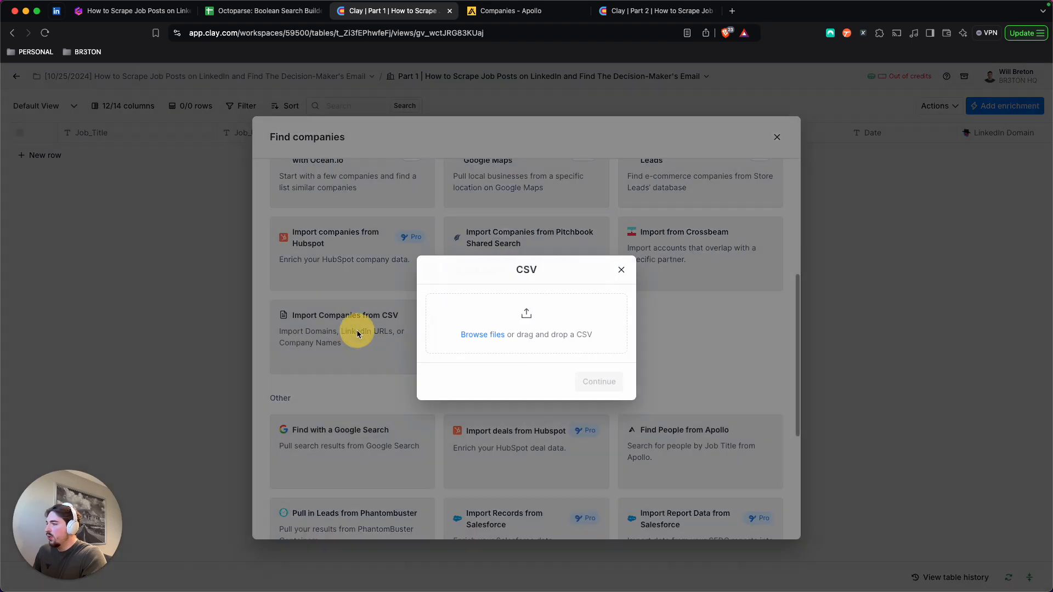
pyautogui.click(475, 332)
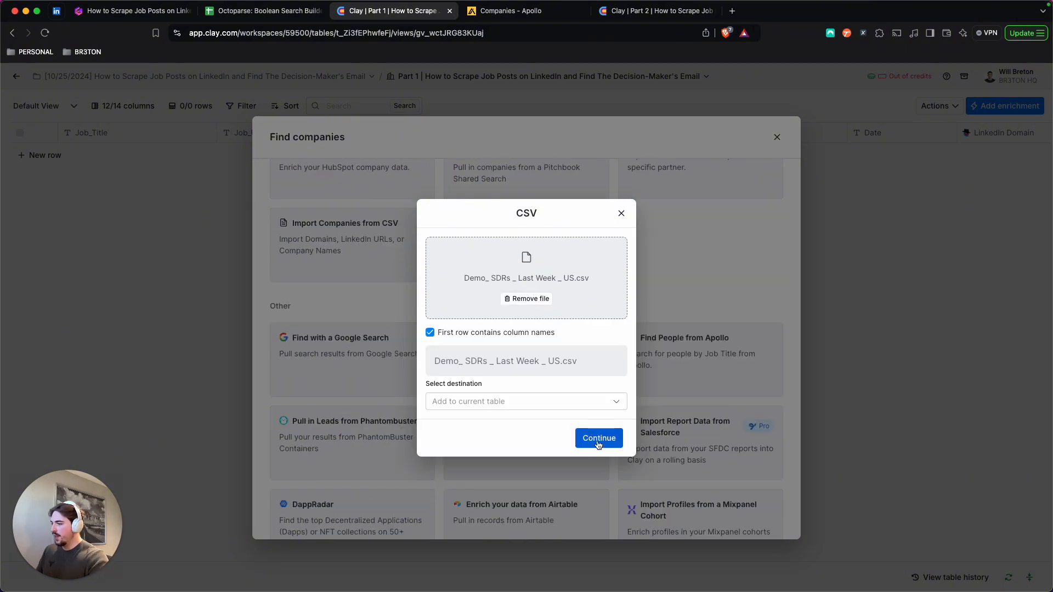
pyautogui.click(598, 444)
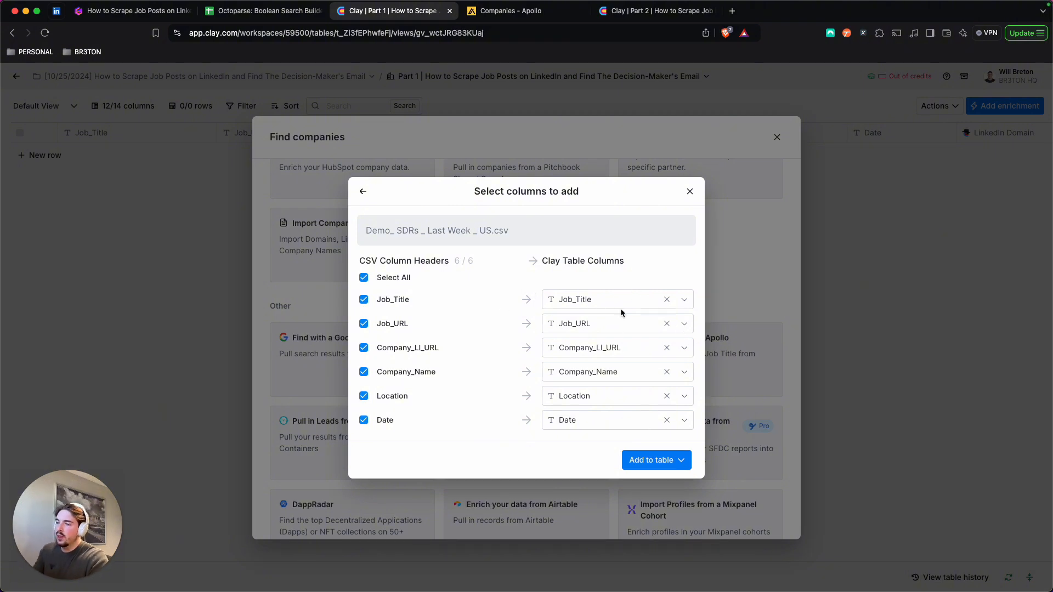
pyautogui.click(639, 461)
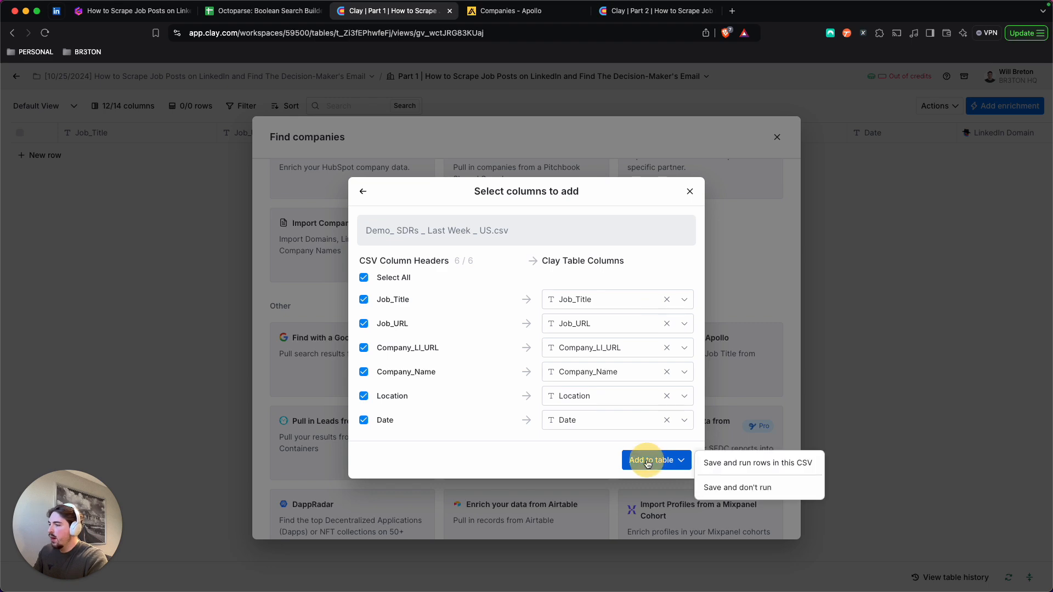
pyautogui.click(725, 488)
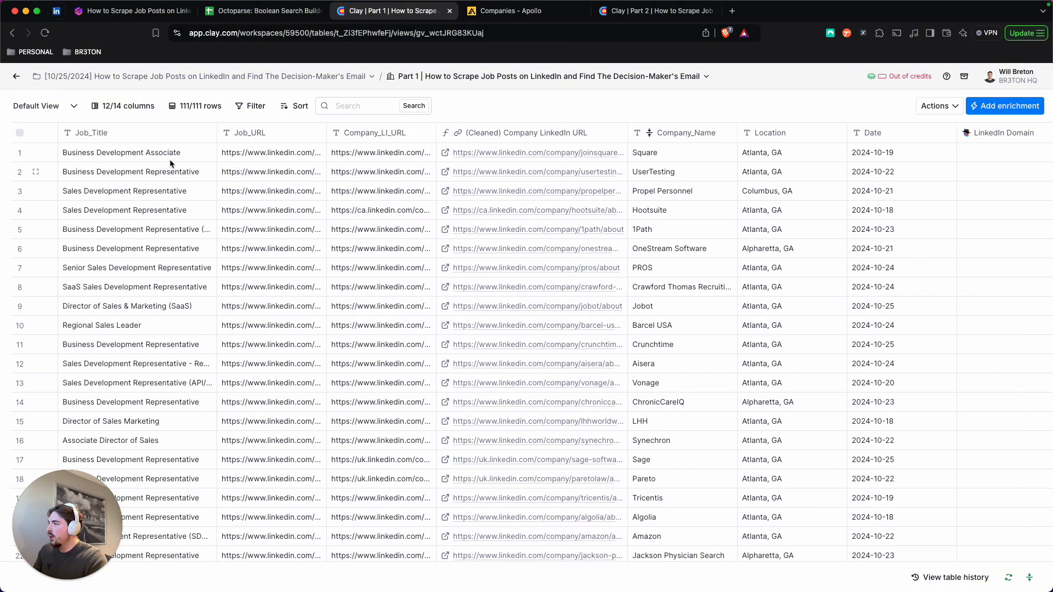
# Look over the imported job titles and URLs, and review the (Cleaned) Company LinkedIn URL column's formula.
pyautogui.moveTo(169, 156); pyautogui.dragTo(160, 288)
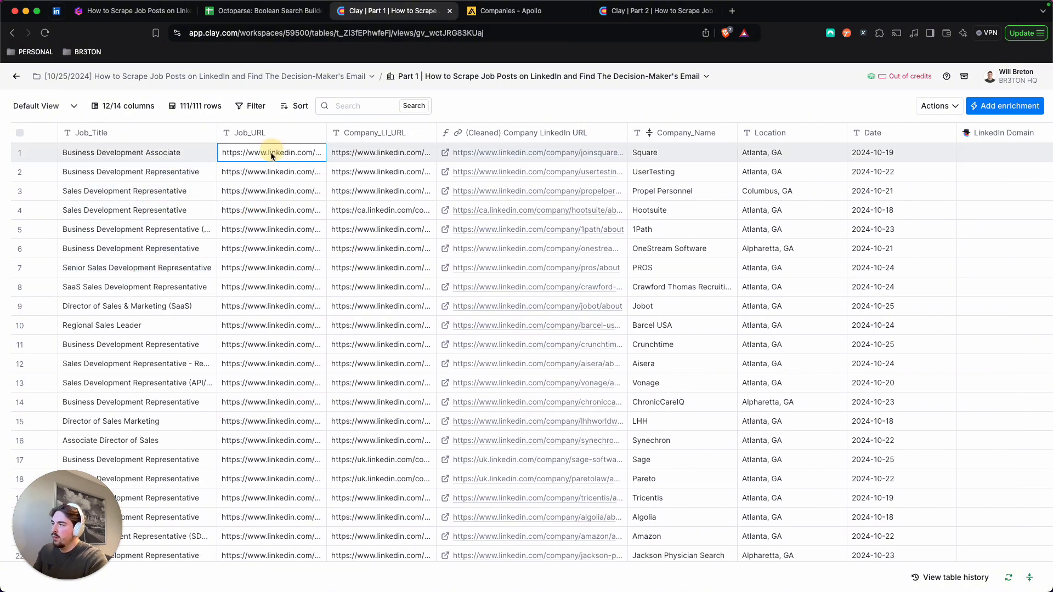
pyautogui.moveTo(272, 154); pyautogui.dragTo(268, 249)
pyautogui.hscroll(5, 418, 170)
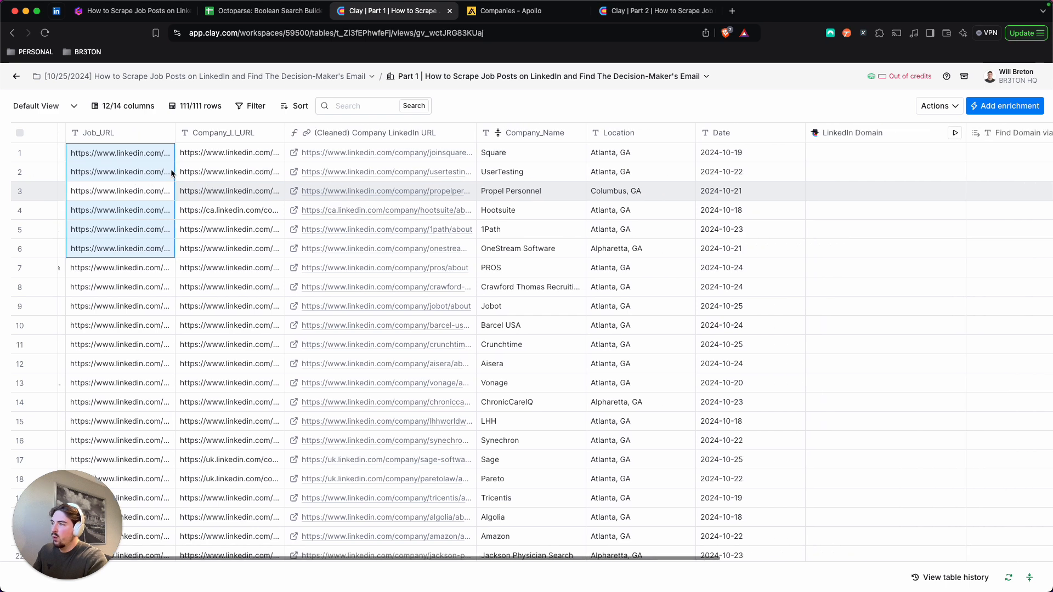
pyautogui.click(383, 140)
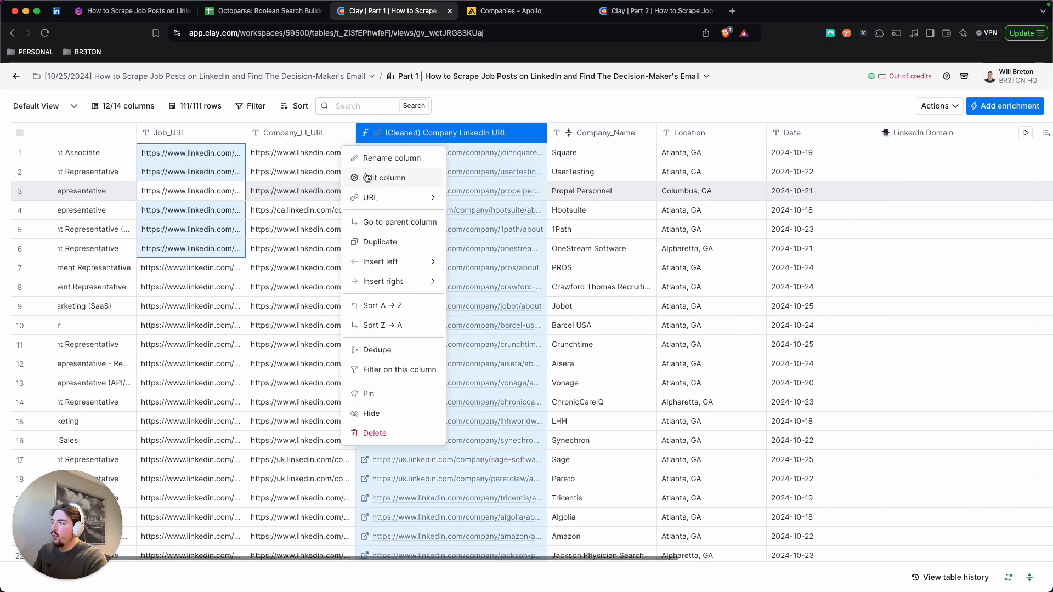
pyautogui.click(496, 182)
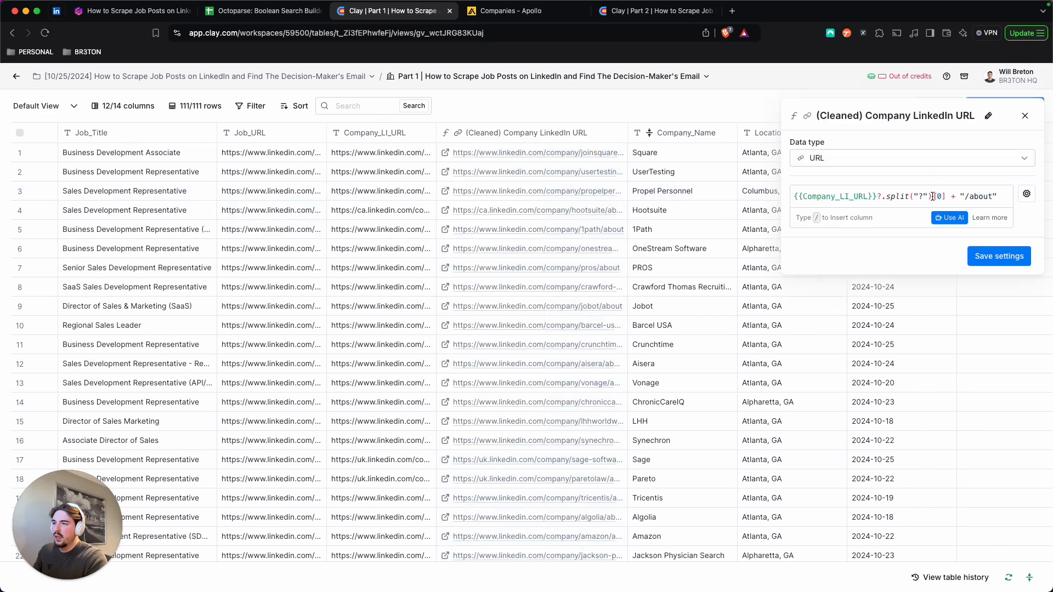
pyautogui.click(827, 134)
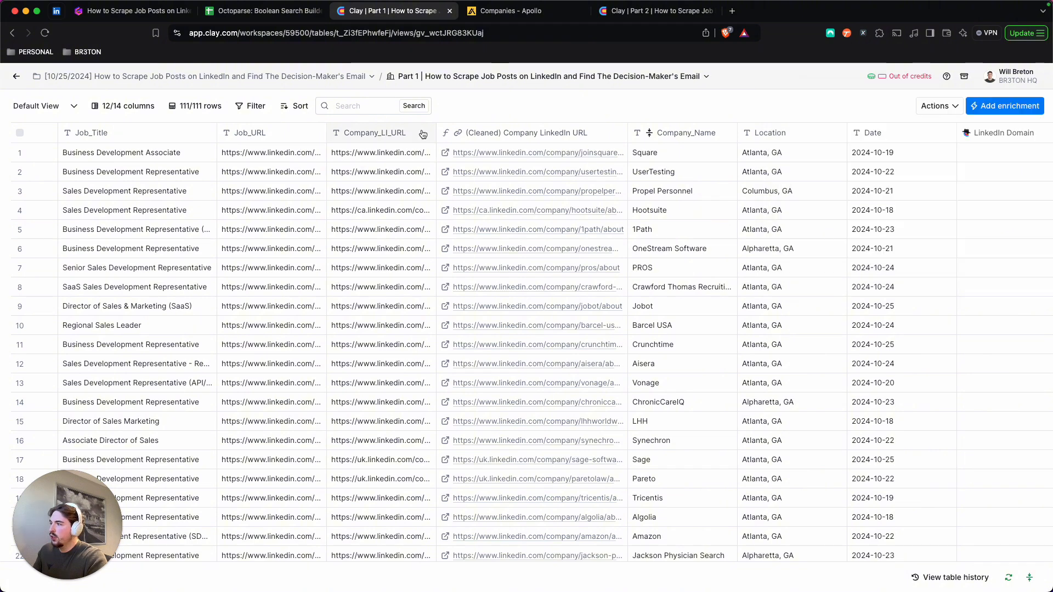
# Widen the Company_LI_URL and (Cleaned) Company LinkedIn URL columns, and check the first row's cleaned link by viewing Square's LinkedIn About page.
pyautogui.moveTo(442, 132); pyautogui.dragTo(487, 133)
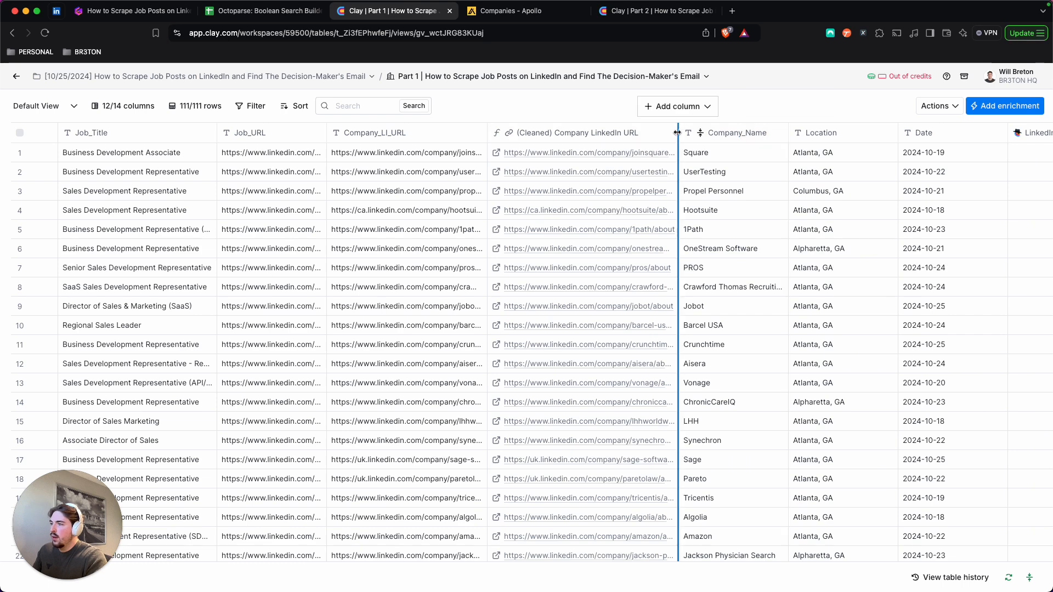
pyautogui.moveTo(723, 151); pyautogui.dragTo(697, 159)
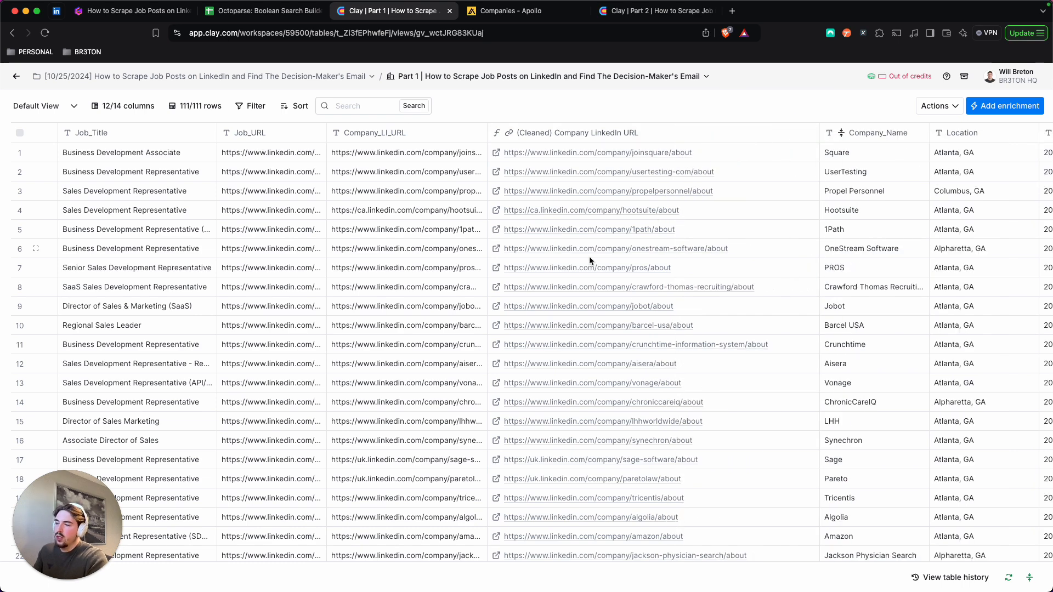
pyautogui.click(637, 151)
pyautogui.click(498, 156)
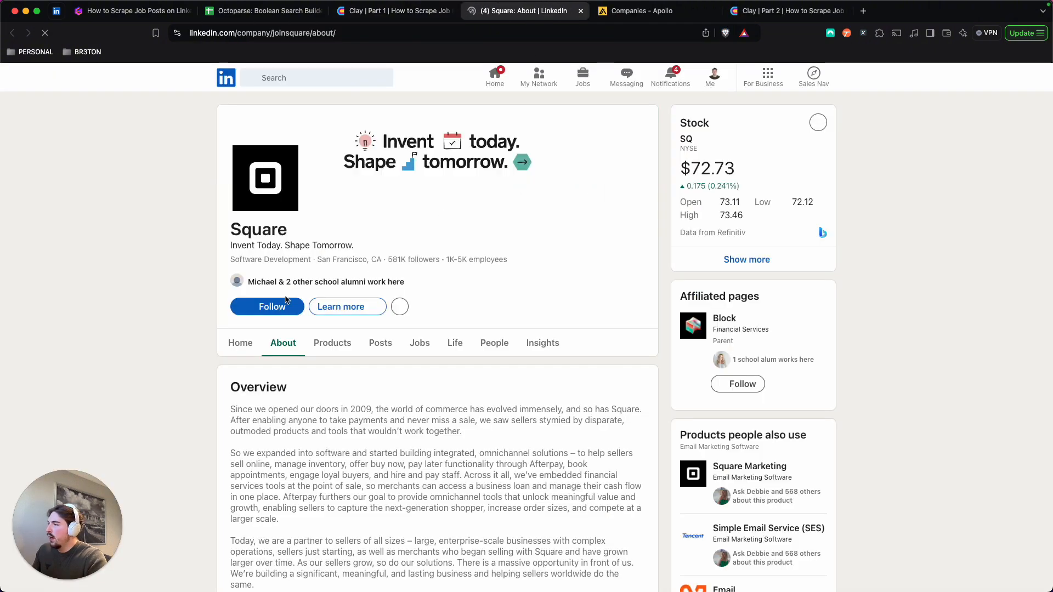
pyautogui.scroll(-1, 520, 314)
pyautogui.scroll(1, 519, 314)
pyautogui.click(580, 11)
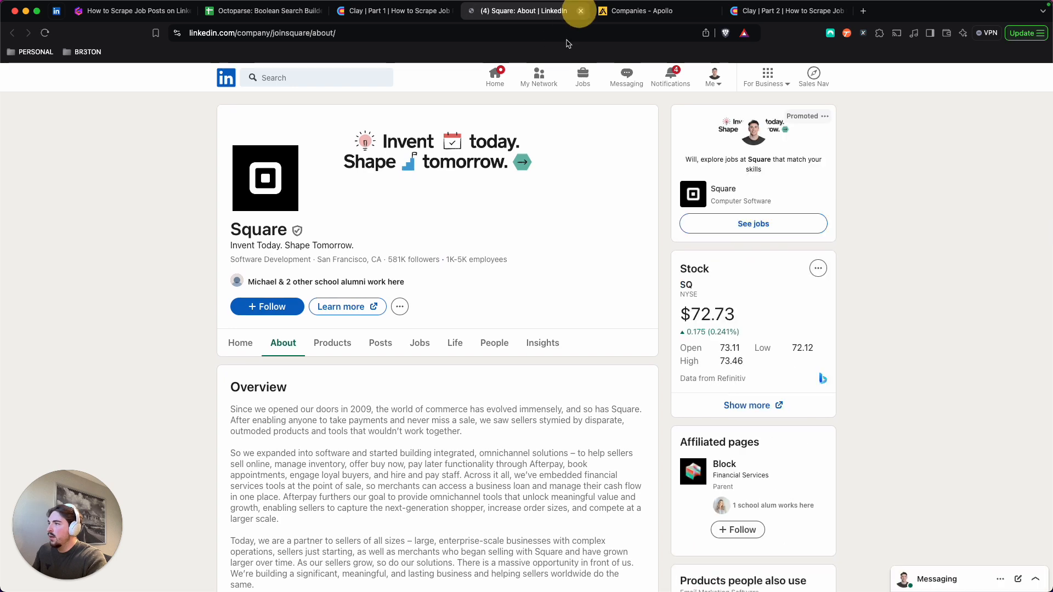
# Run the LinkedIn Domain enrichment on the first ten rows only.
pyautogui.hscroll(3, 748, 157)
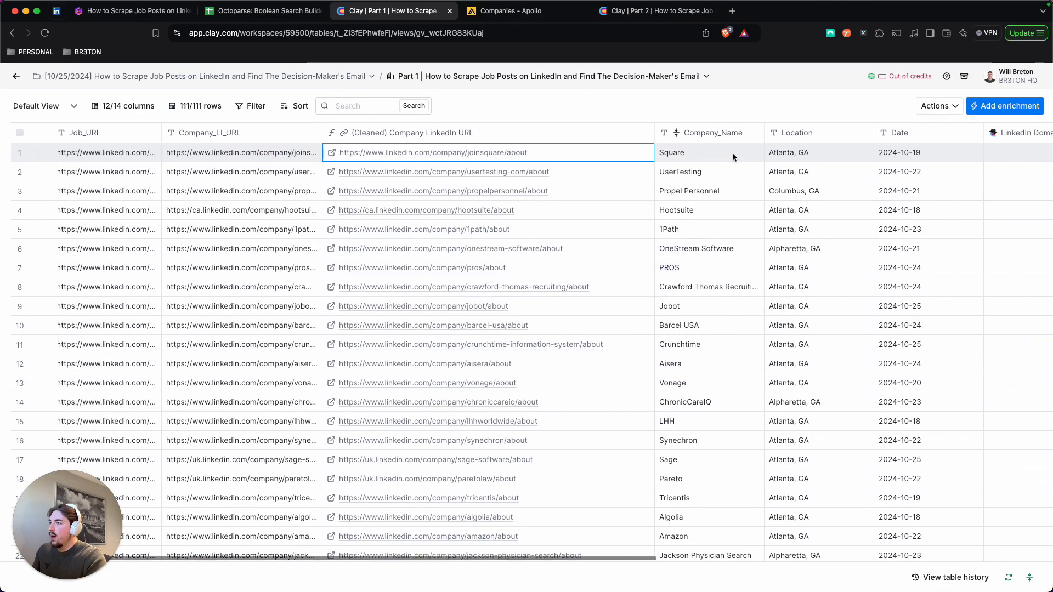
pyautogui.click(698, 155)
pyautogui.hscroll(2, 695, 157)
pyautogui.hscroll(5, 713, 148)
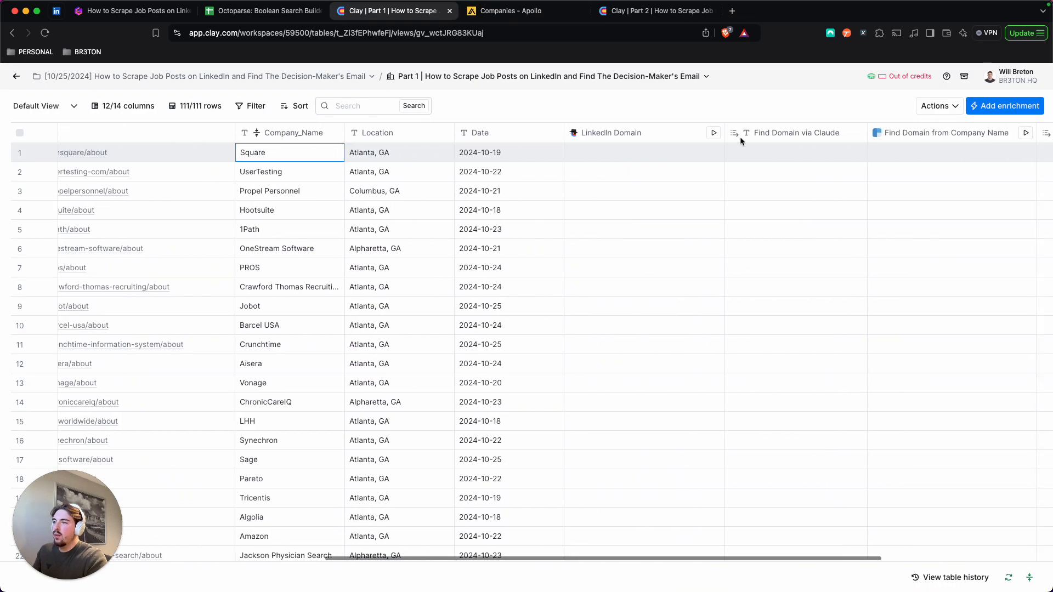
pyautogui.moveTo(689, 155); pyautogui.dragTo(695, 324)
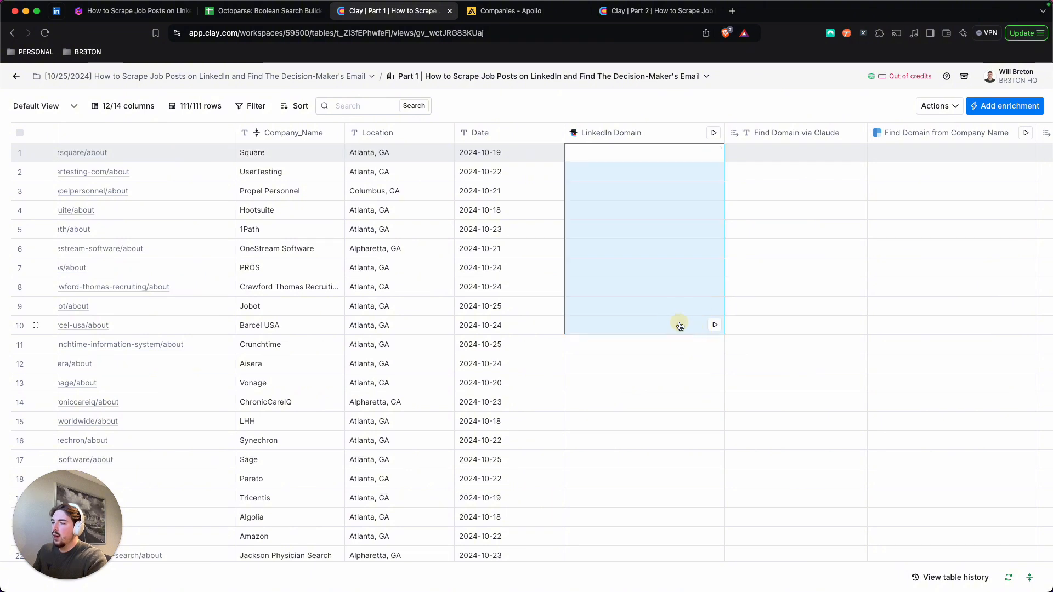
pyautogui.rightClick(677, 329)
pyautogui.click(695, 332)
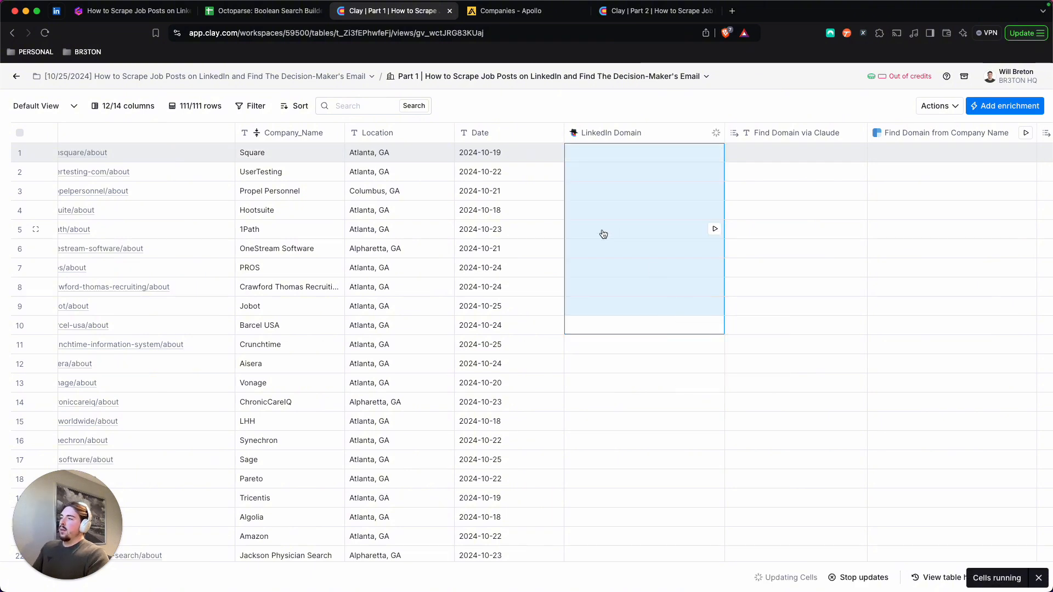
# Compare the returned domains with their companies, and inspect the cell details of Square's LinkedIn Domain result.
pyautogui.hscroll(-2, 603, 233)
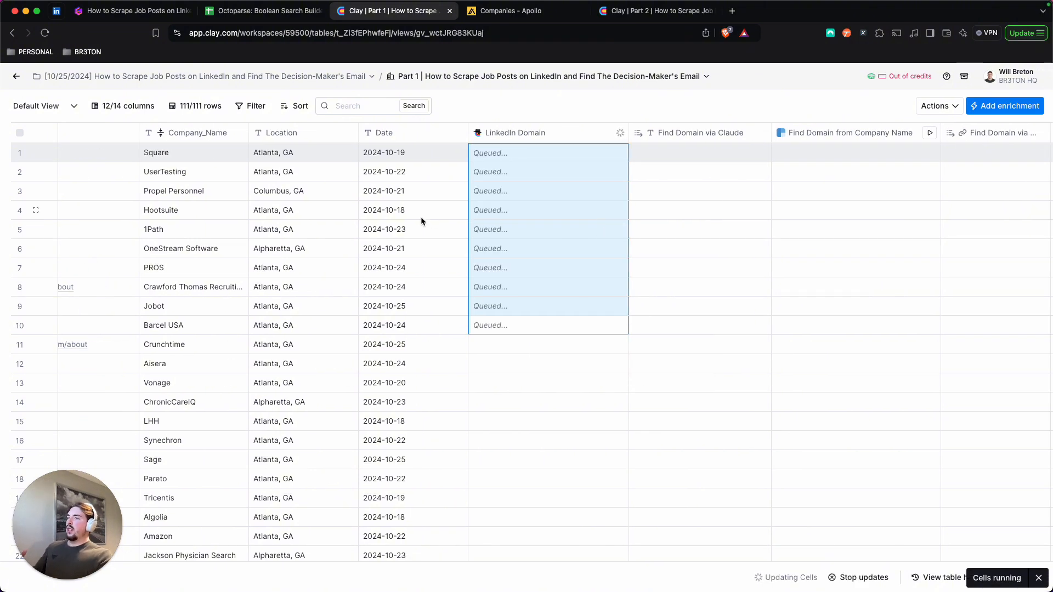
pyautogui.hscroll(2, 475, 214)
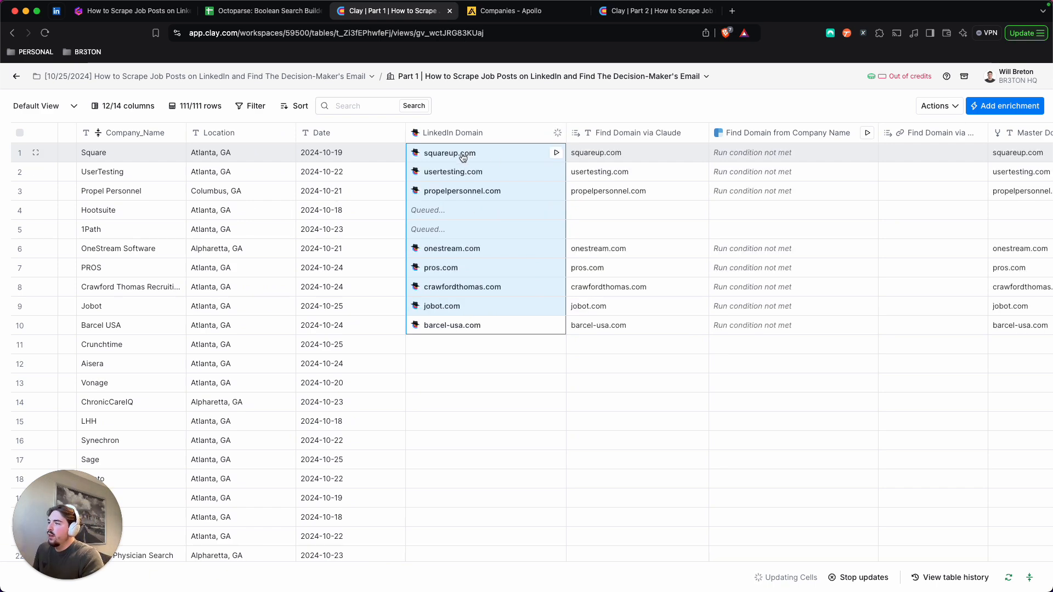
pyautogui.hscroll(-8, 255, 173)
pyautogui.hscroll(5, 190, 161)
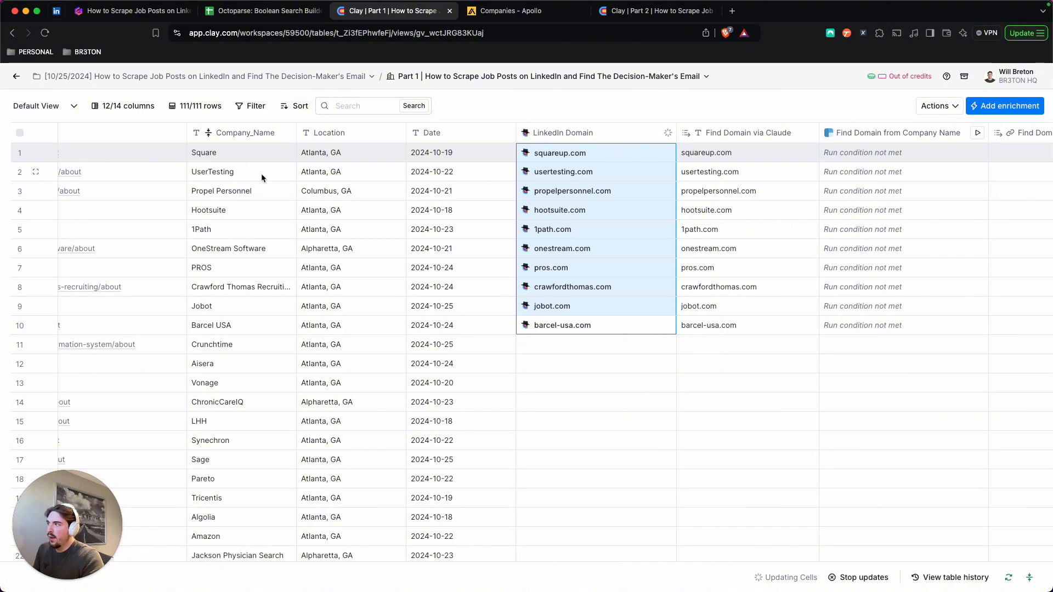
pyautogui.click(596, 158)
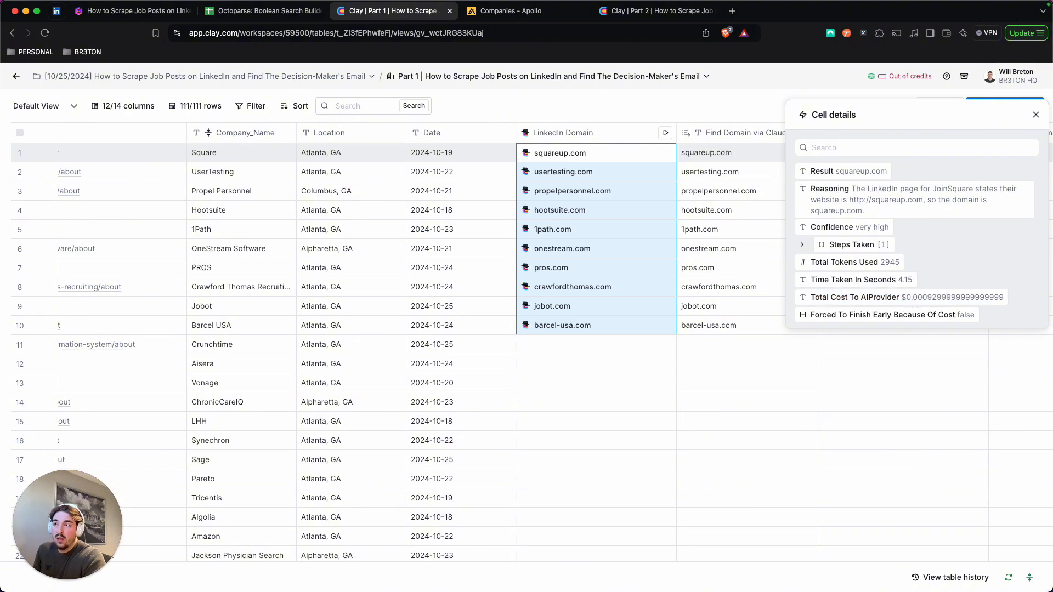
pyautogui.click(1035, 115)
pyautogui.click(610, 427)
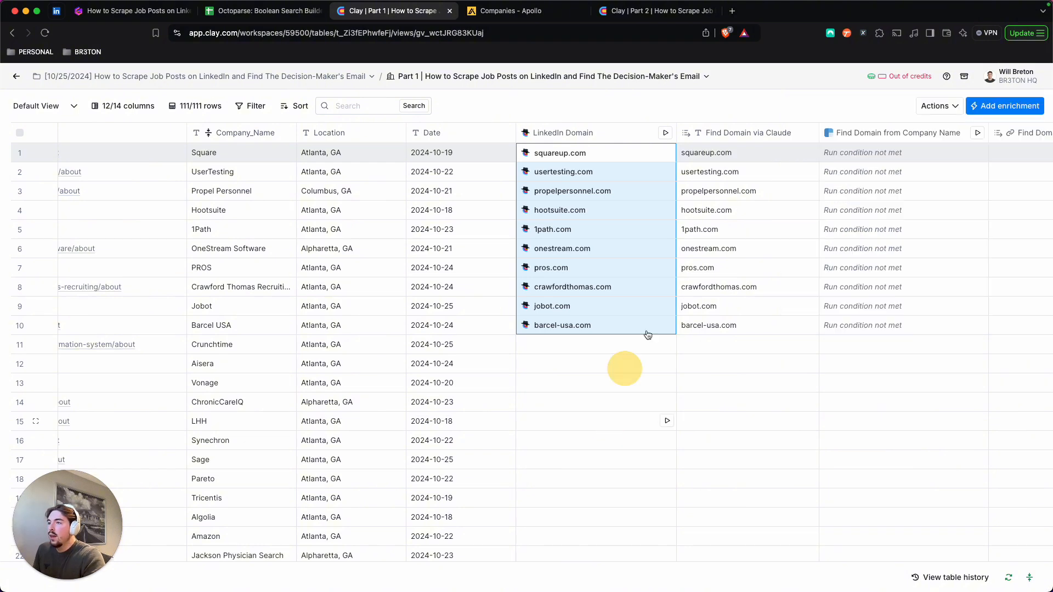
# Inspect the cell details of 1Path's Find Domain via Claude result, including its reasoning and confidence.
pyautogui.click(1035, 114)
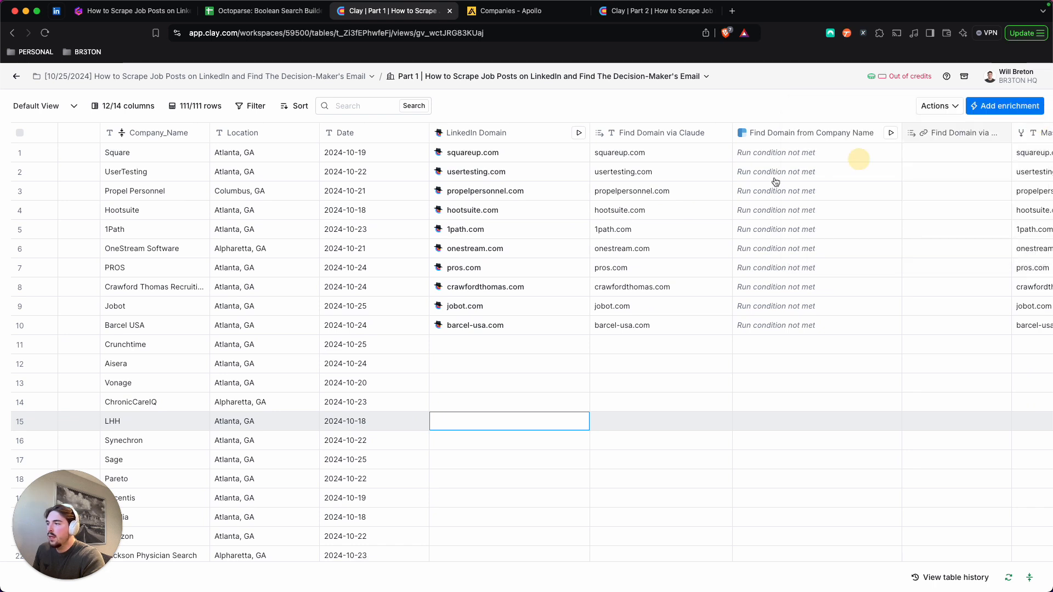
pyautogui.click(547, 231)
pyautogui.press('Right')
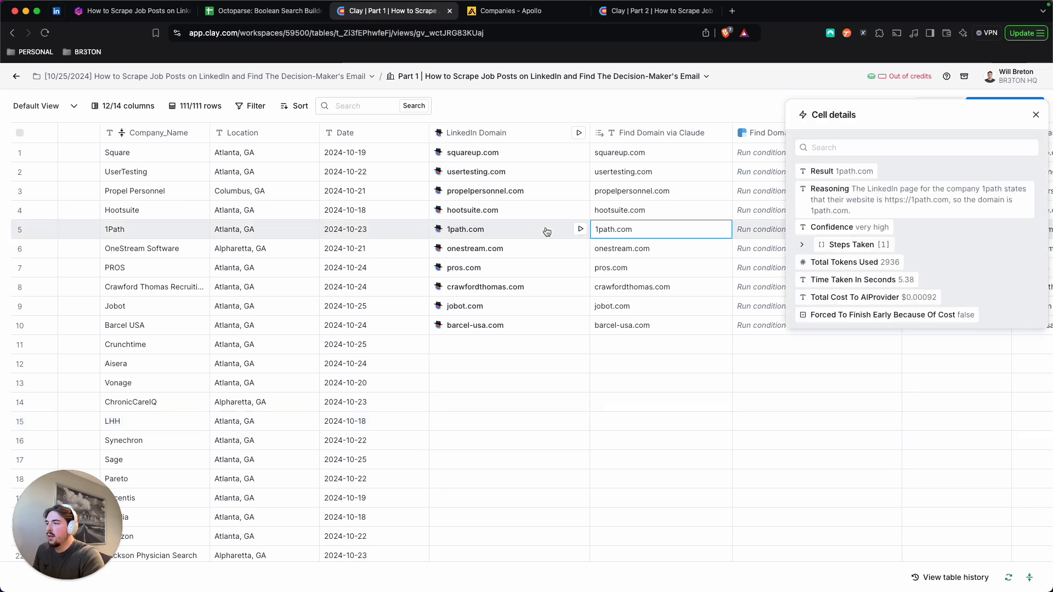
# Run the LinkedIn Domain enrichment on rows 11 to 20 only.
pyautogui.hscroll(-3, 548, 345)
pyautogui.moveTo(645, 351); pyautogui.dragTo(671, 502)
pyautogui.rightClick(671, 502)
pyautogui.click(694, 509)
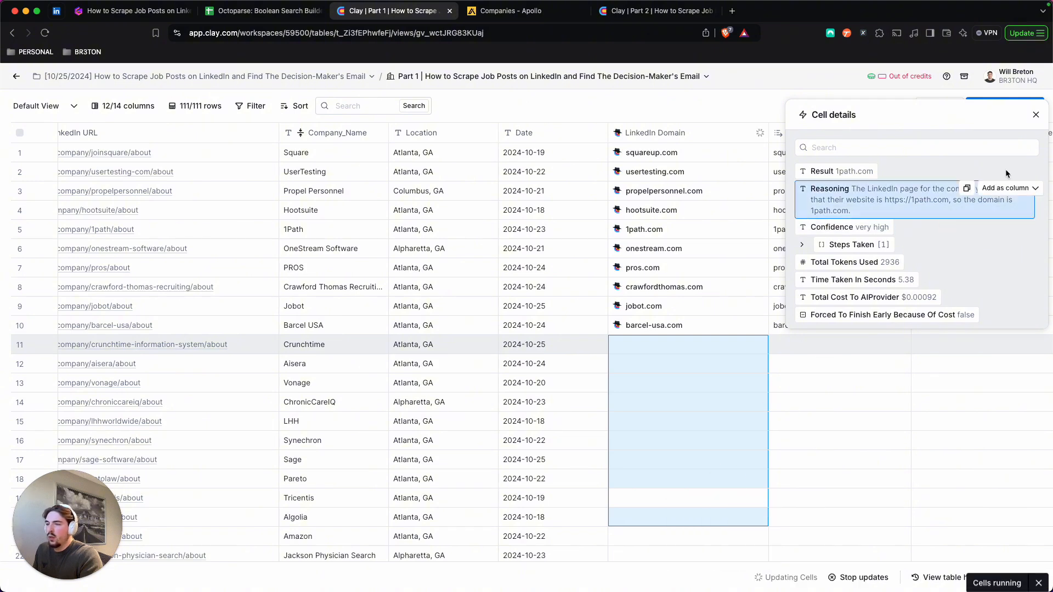
pyautogui.click(1037, 115)
# Compare the domains for rows 11 to 20 across the LinkedIn, Claude, company-name and Master Domain columns.
pyautogui.hscroll(3, 858, 222)
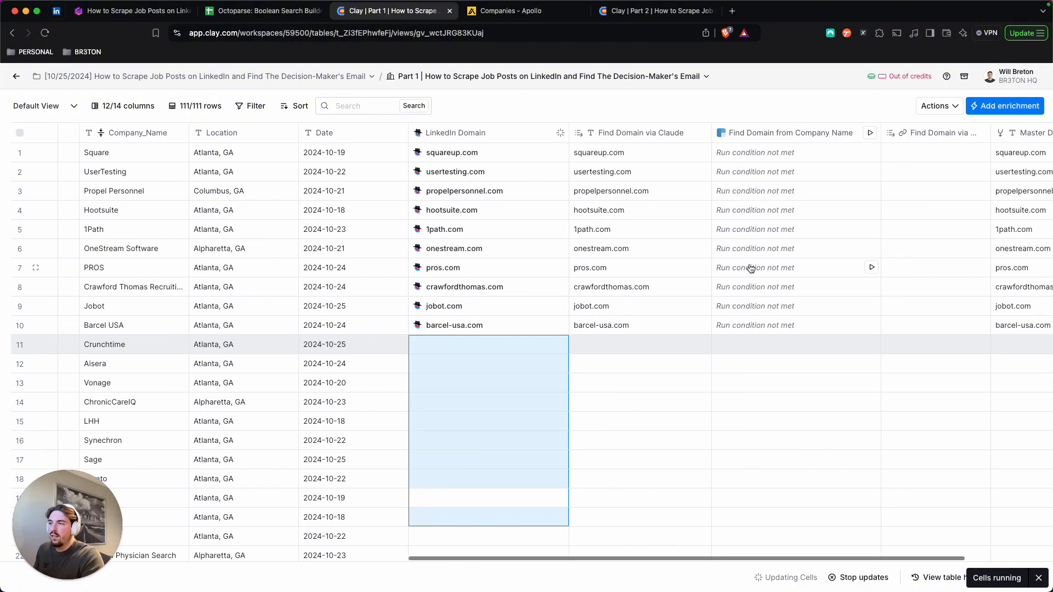
pyautogui.hscroll(2, 722, 290)
pyautogui.scroll(-2, 721, 289)
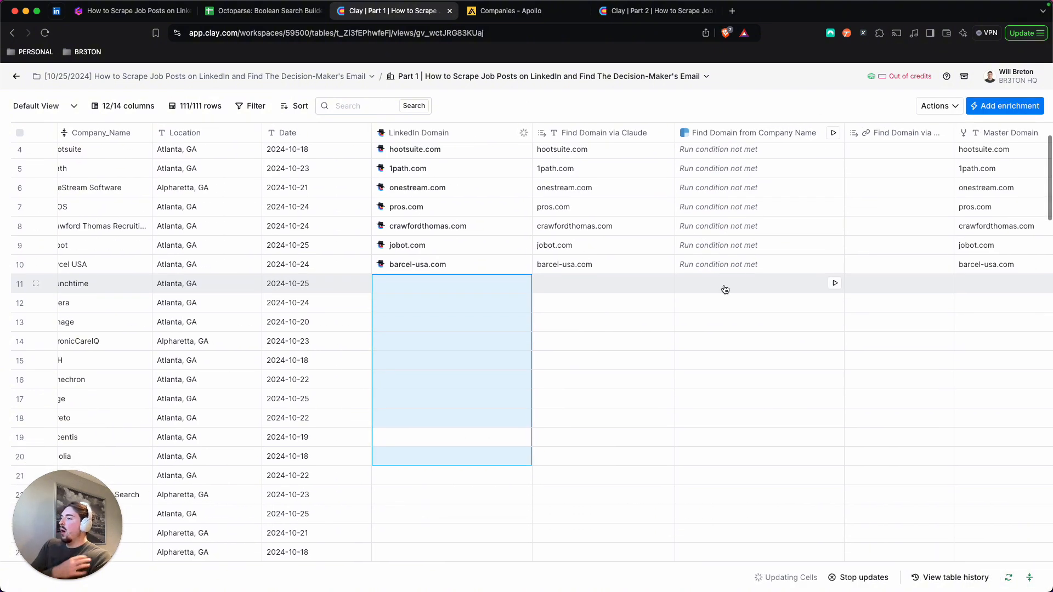
pyautogui.hscroll(-2, 493, 318)
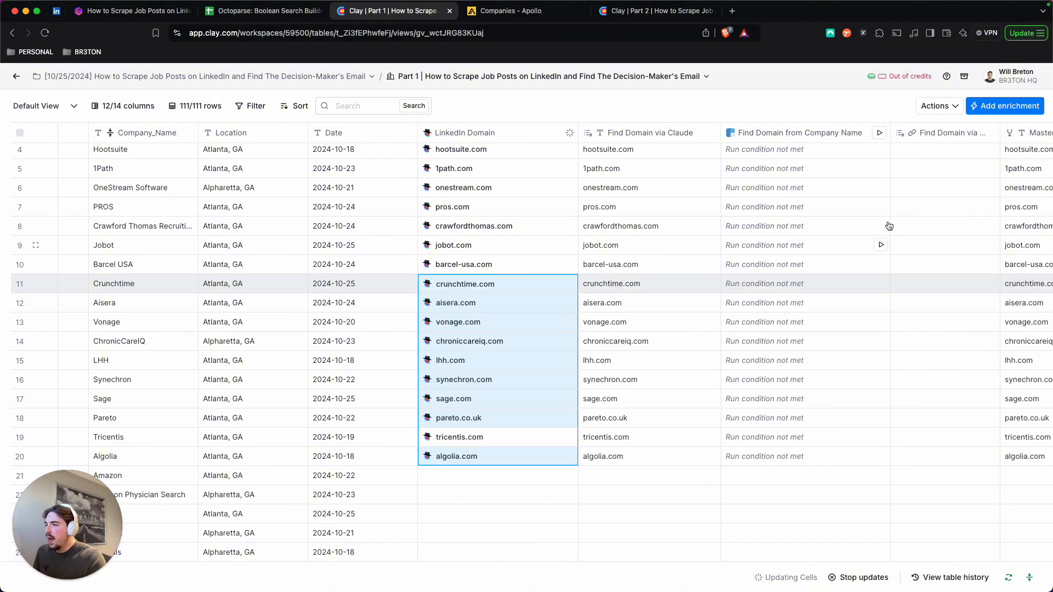
pyautogui.hscroll(3, 867, 233)
pyautogui.scroll(-1, 562, 407)
pyautogui.scroll(3, 563, 406)
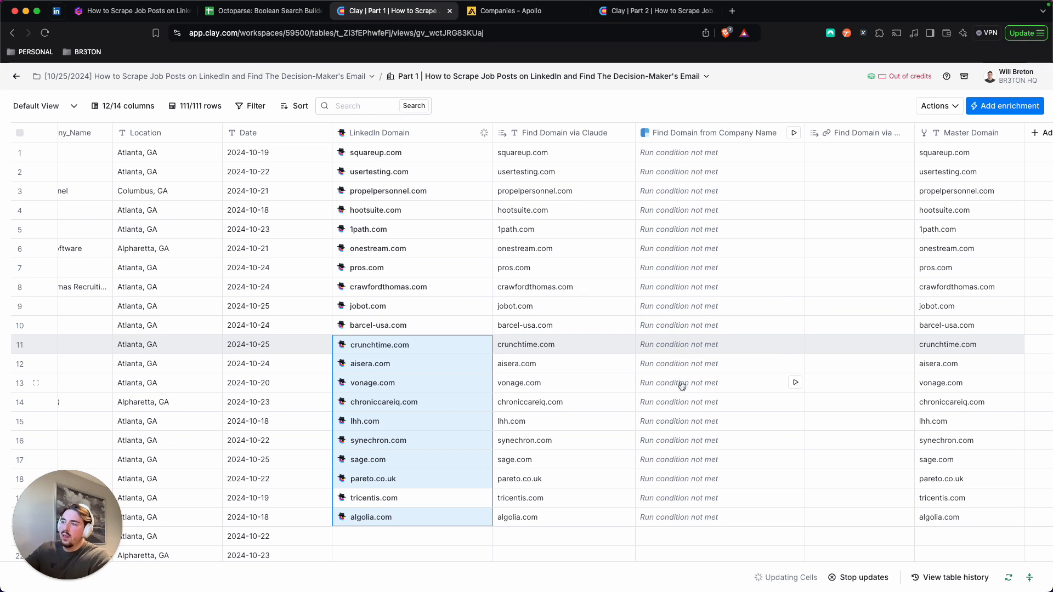
# Try clearing Pareto's value in the Find Domain via Claude column, and undo the deletion.
pyautogui.click(680, 479)
pyautogui.click(545, 478)
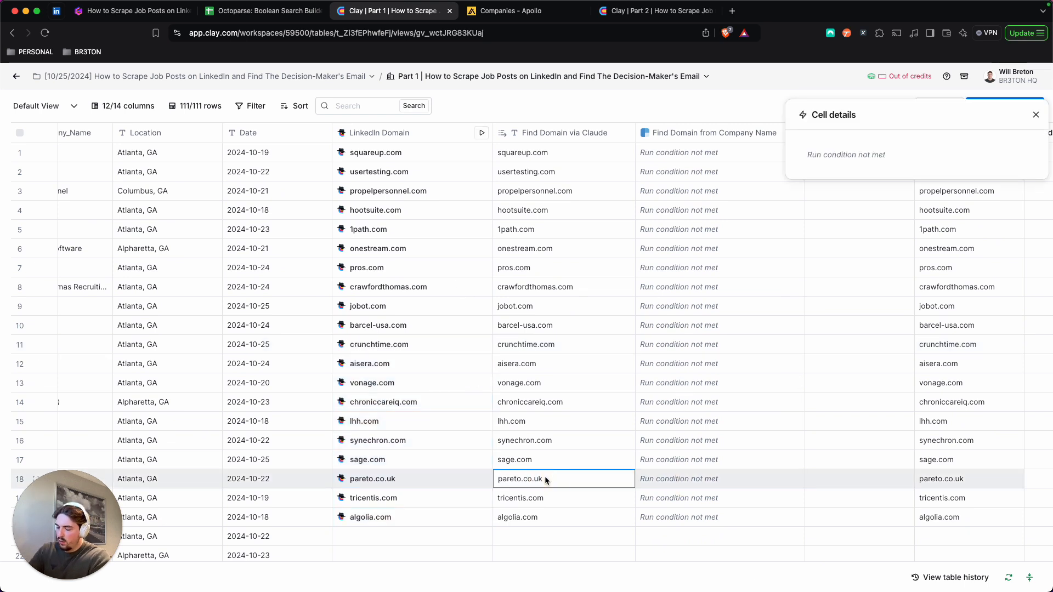
pyautogui.press('Delete')
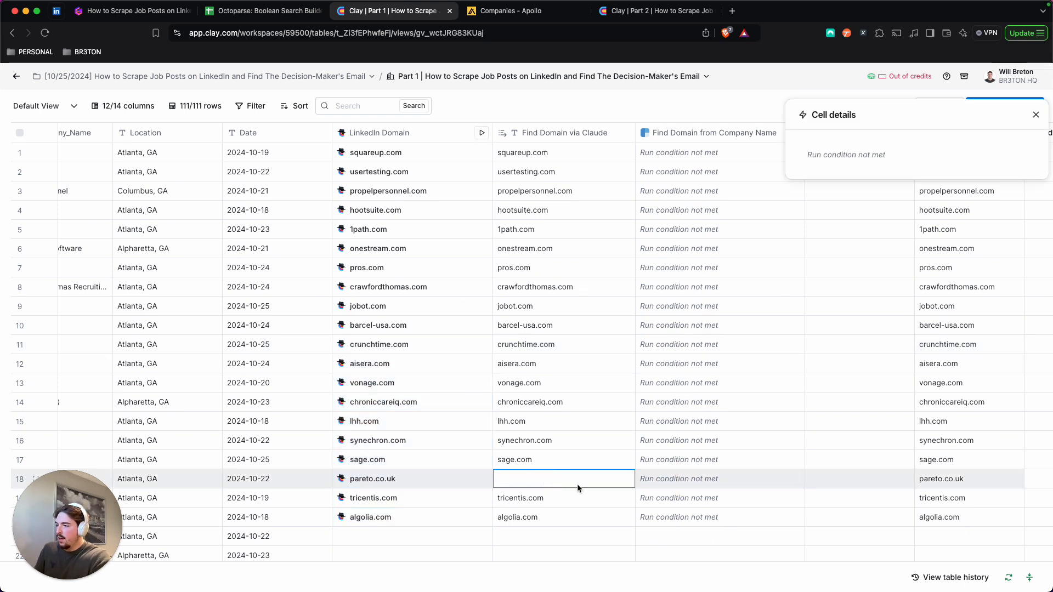
pyautogui.hotkey('ctrl', 'z')
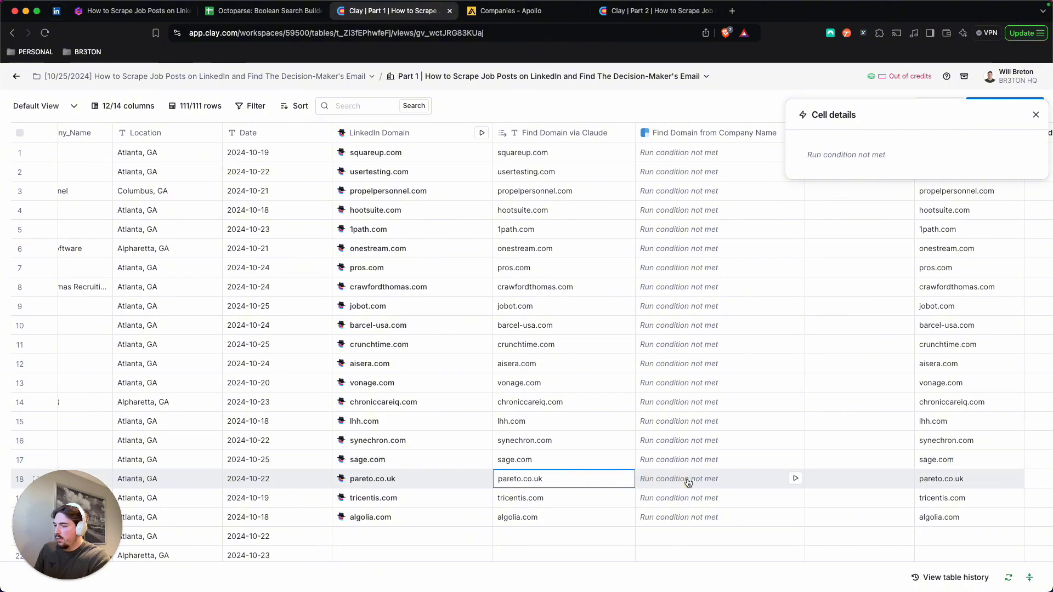
pyautogui.click(1036, 114)
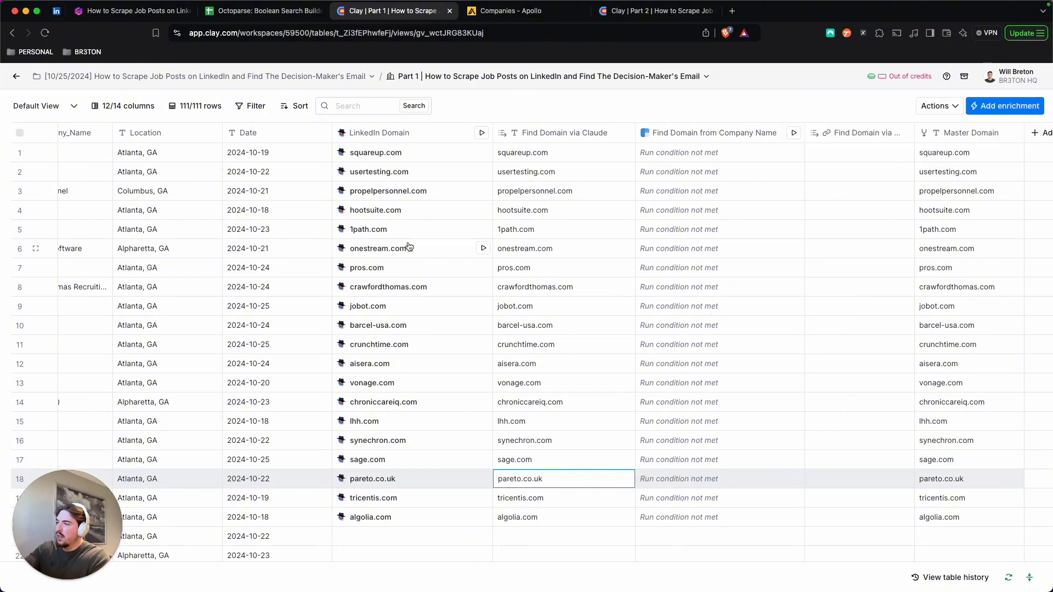
# Compare the first 20 companies with their LinkedIn Domain results, and inspect the cell details of Algolia's Find Domain via Claude value.
pyautogui.hscroll(-15, 739, 252)
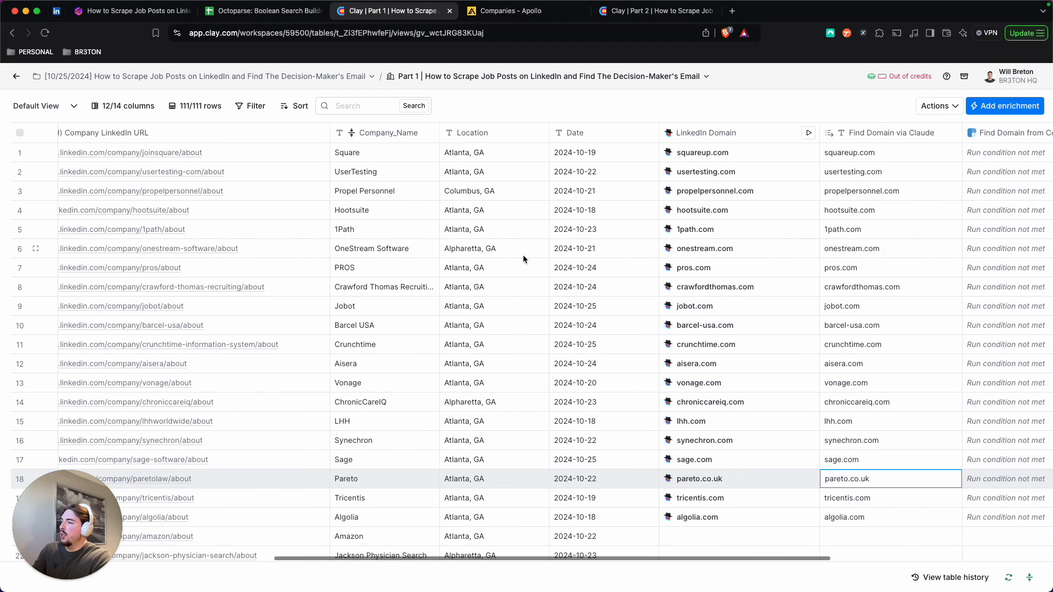
pyautogui.hscroll(15, 707, 246)
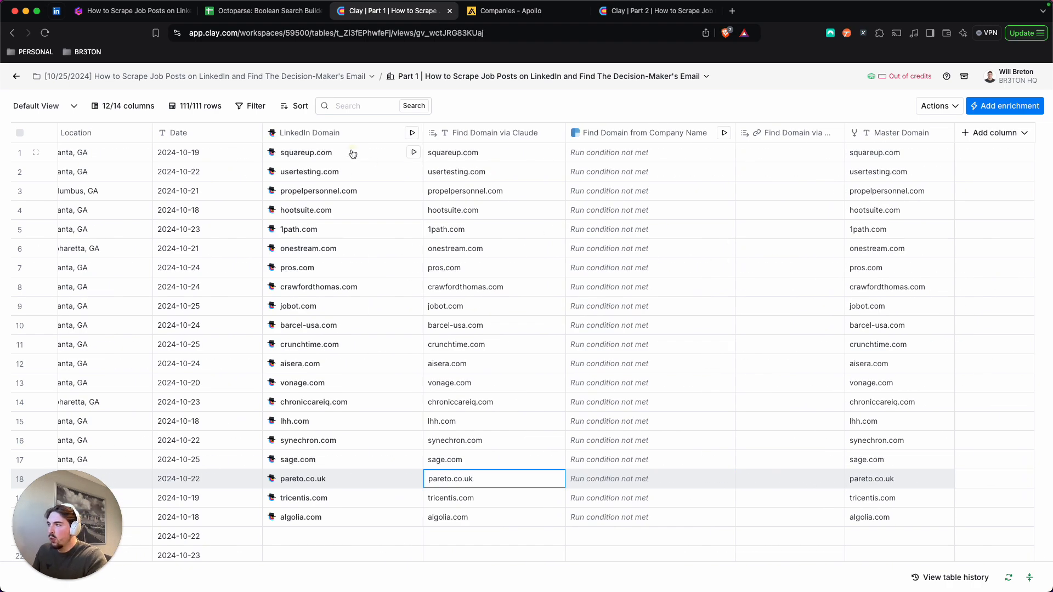
pyautogui.moveTo(357, 156); pyautogui.dragTo(353, 517)
pyautogui.click(545, 514)
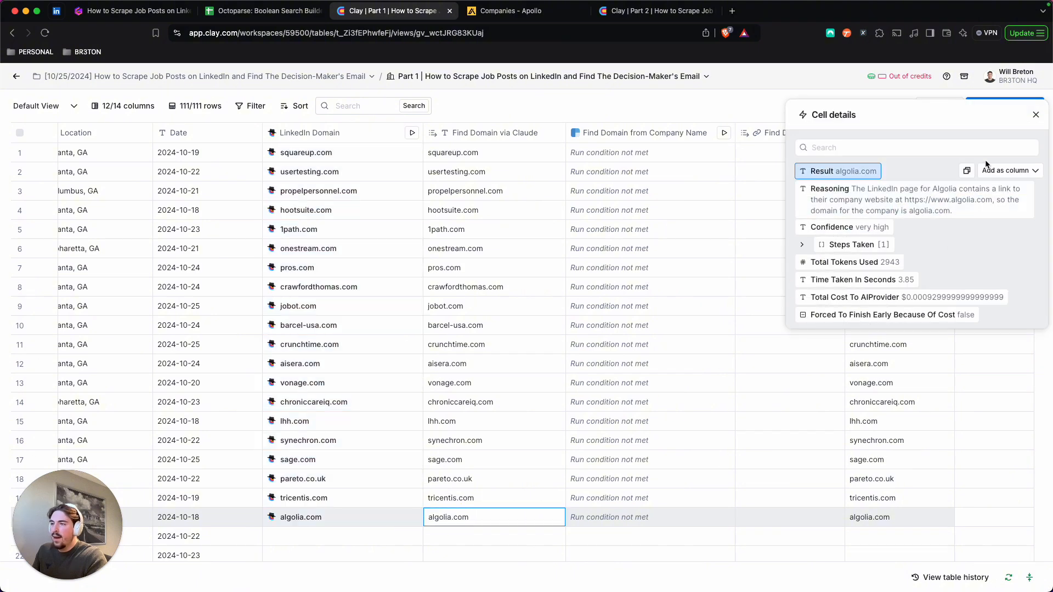
pyautogui.click(1036, 115)
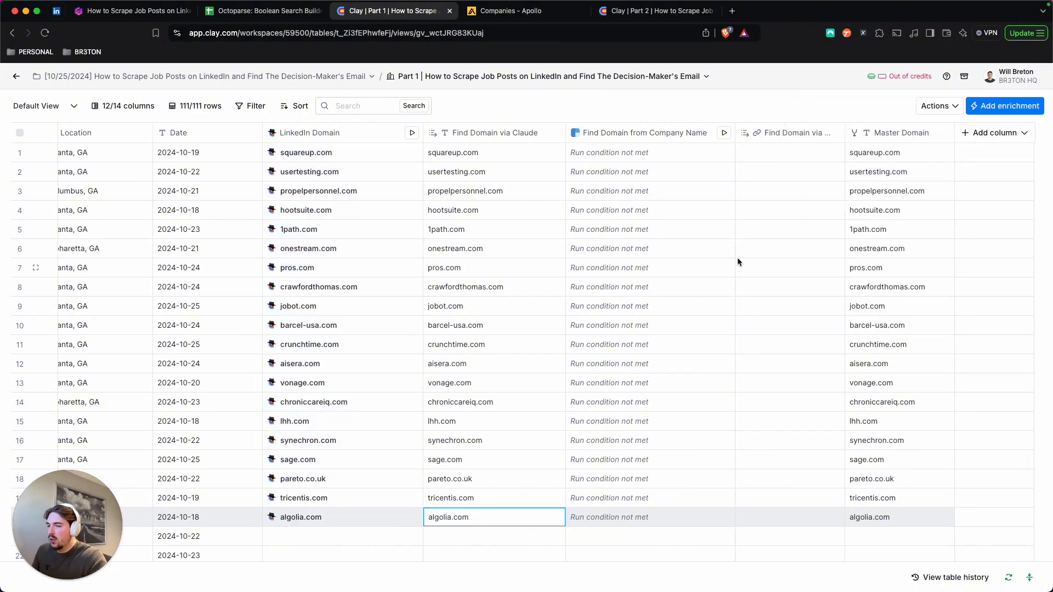
# Run the LinkedIn Domain enrichment on all rows that haven't run or have errors.
pyautogui.scroll(-3, 495, 368)
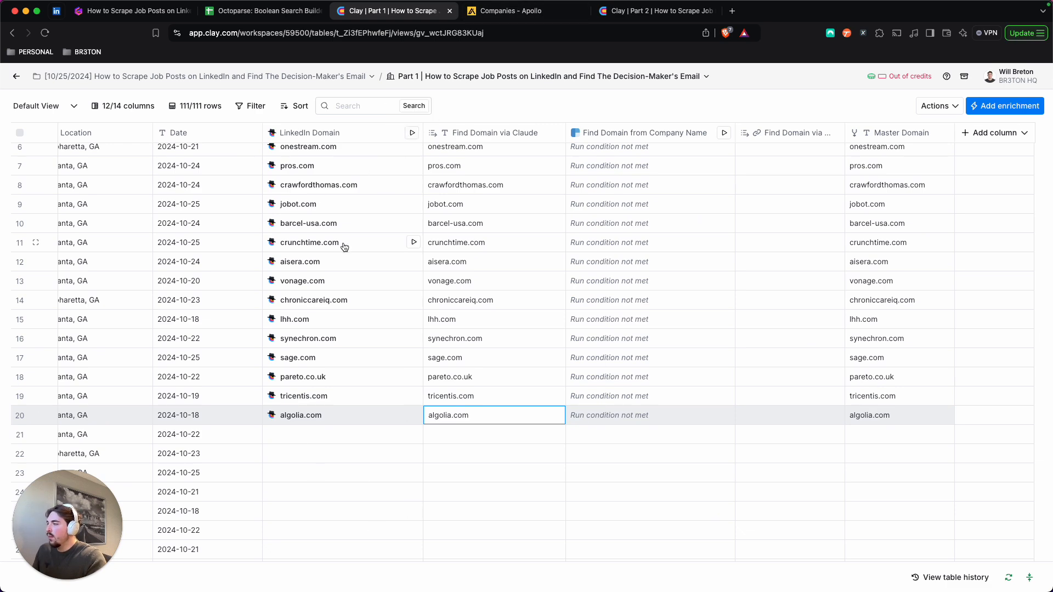
pyautogui.click(411, 134)
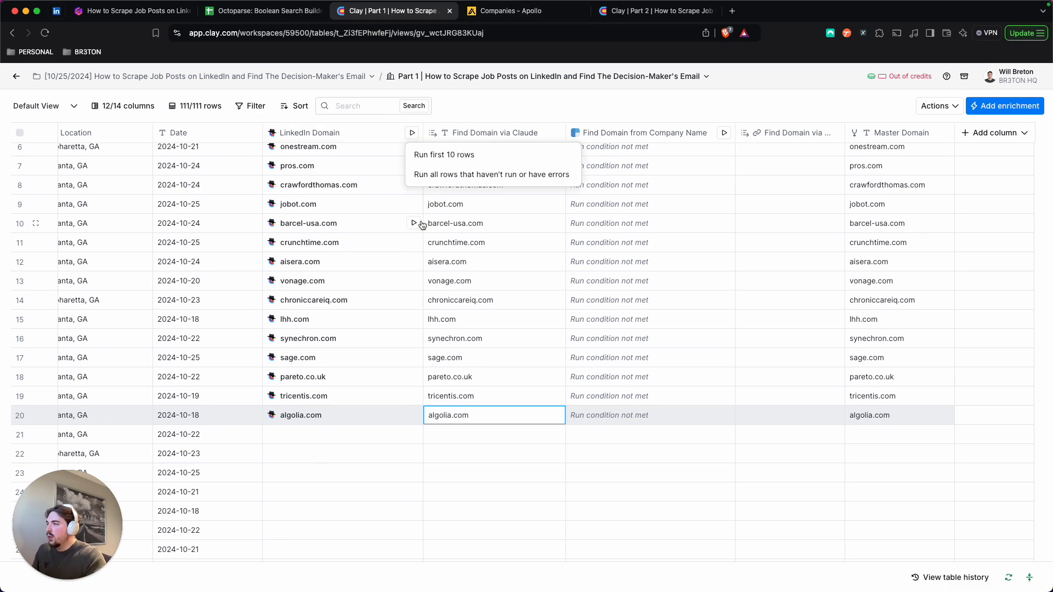
pyautogui.click(445, 175)
pyautogui.hscroll(5, 604, 209)
pyautogui.hscroll(7, 604, 219)
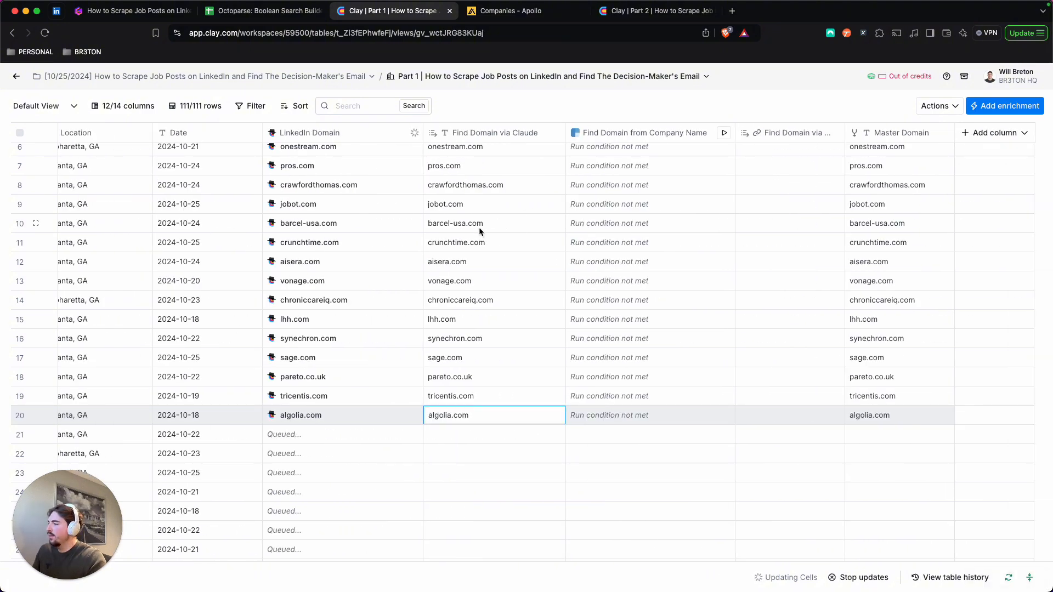
# Review the Company_Name column's options, including Dedupe, and the table's auto-update and auto-dedupe options.
pyautogui.hscroll(-6, 433, 250)
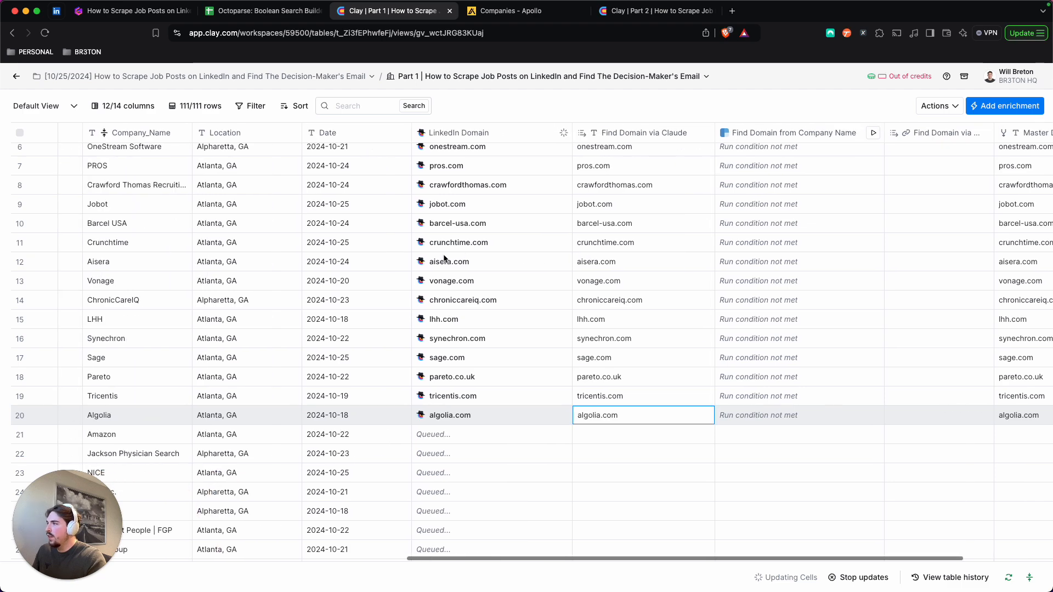
pyautogui.hscroll(-4, 455, 244)
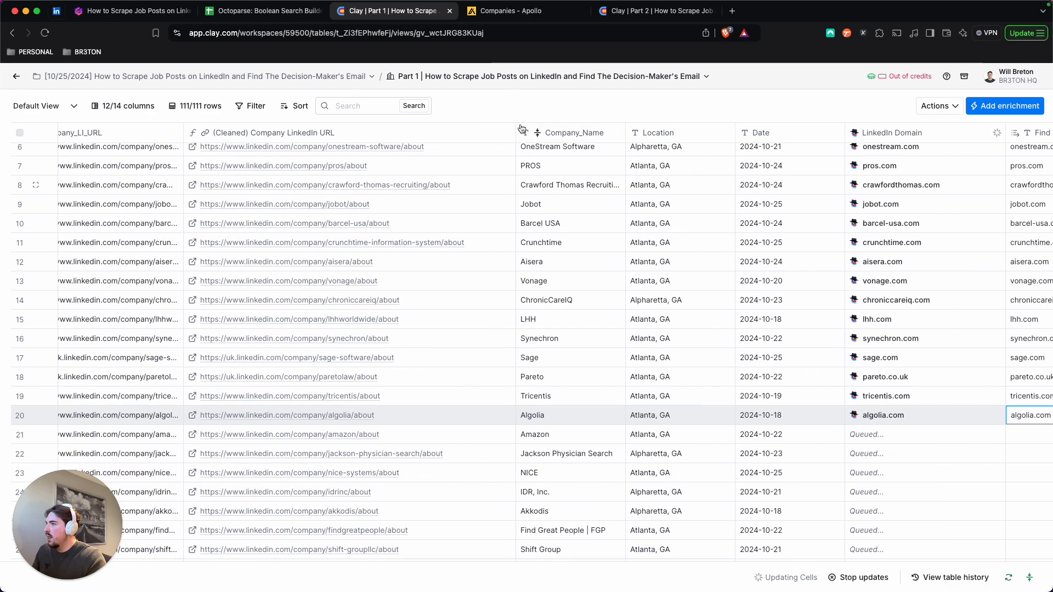
pyautogui.click(573, 133)
pyautogui.hscroll(-3, 732, 241)
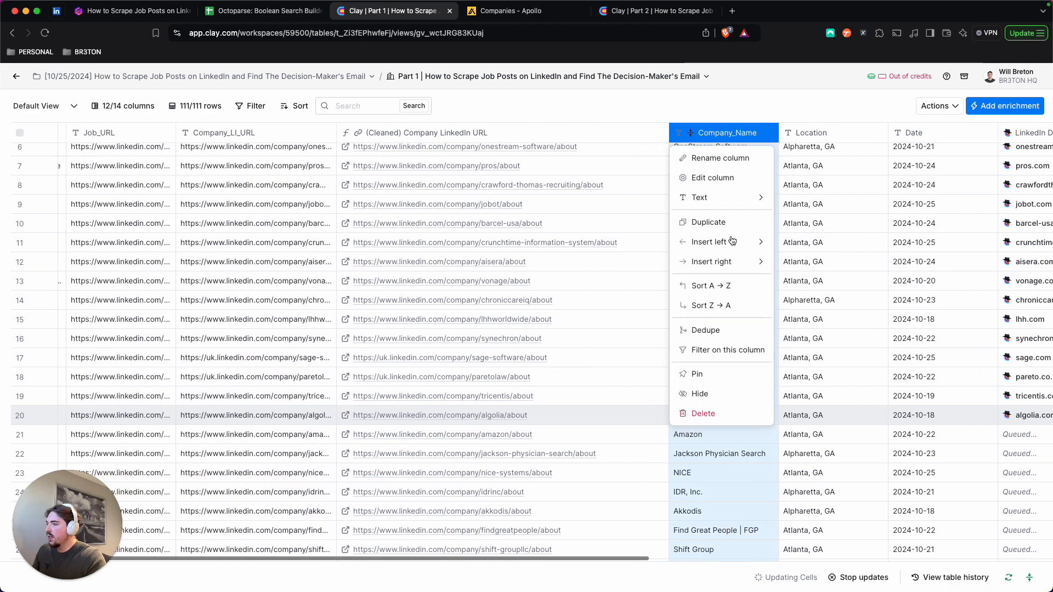
pyautogui.click(277, 113)
pyautogui.click(521, 77)
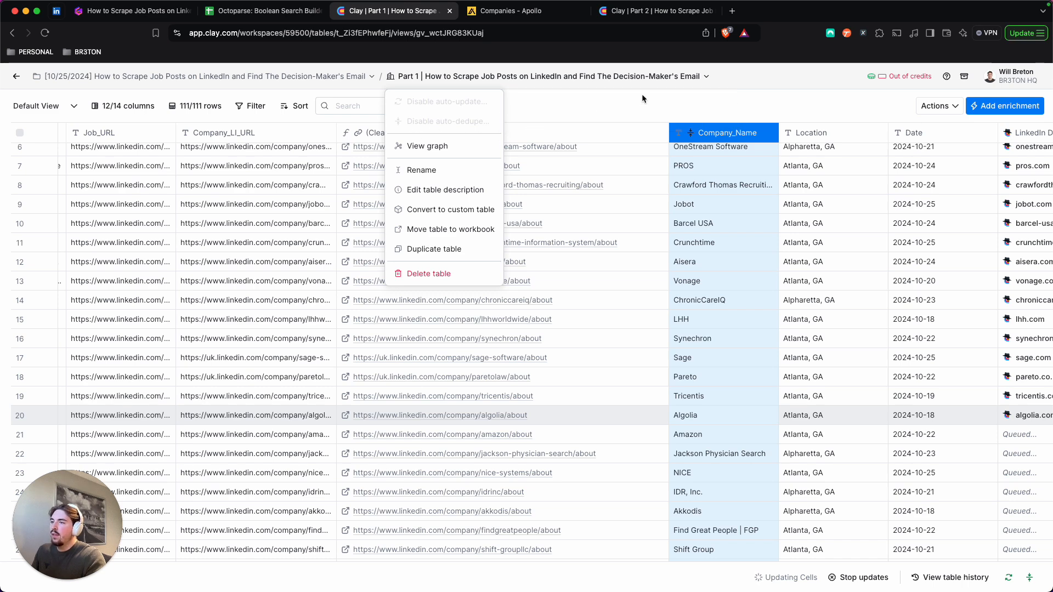
pyautogui.click(778, 108)
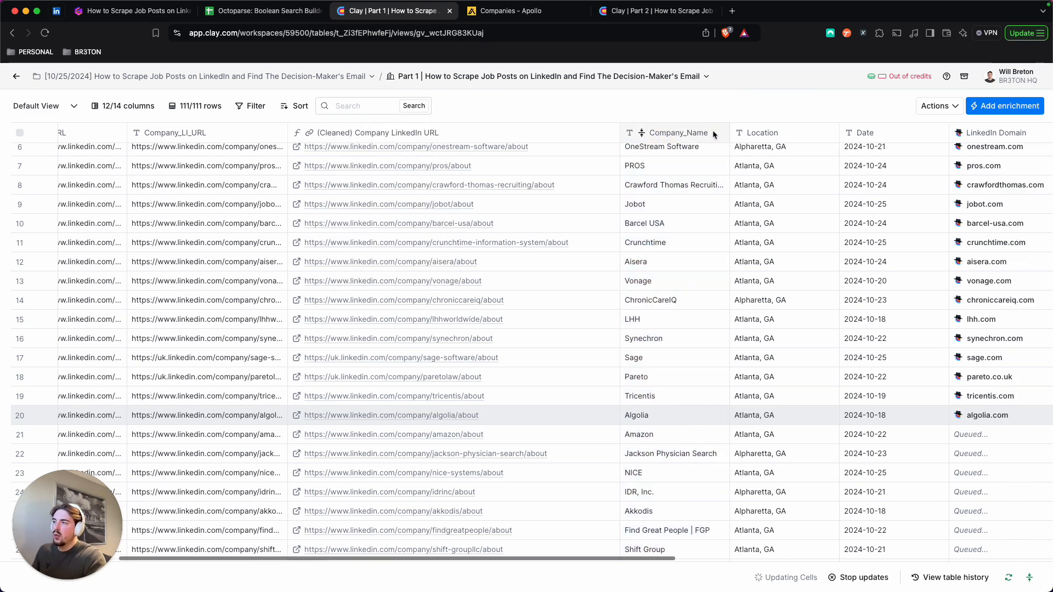
# Look through all table rows to check that the domain columns and Master Domain are filled for every company.
pyautogui.hscroll(3, 713, 130)
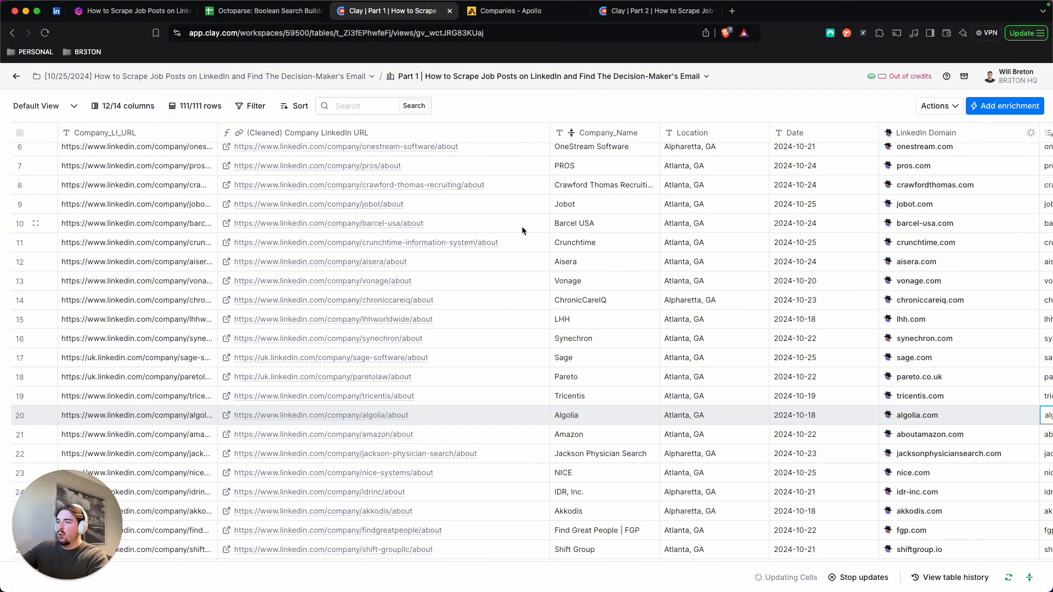
pyautogui.hscroll(4, 522, 227)
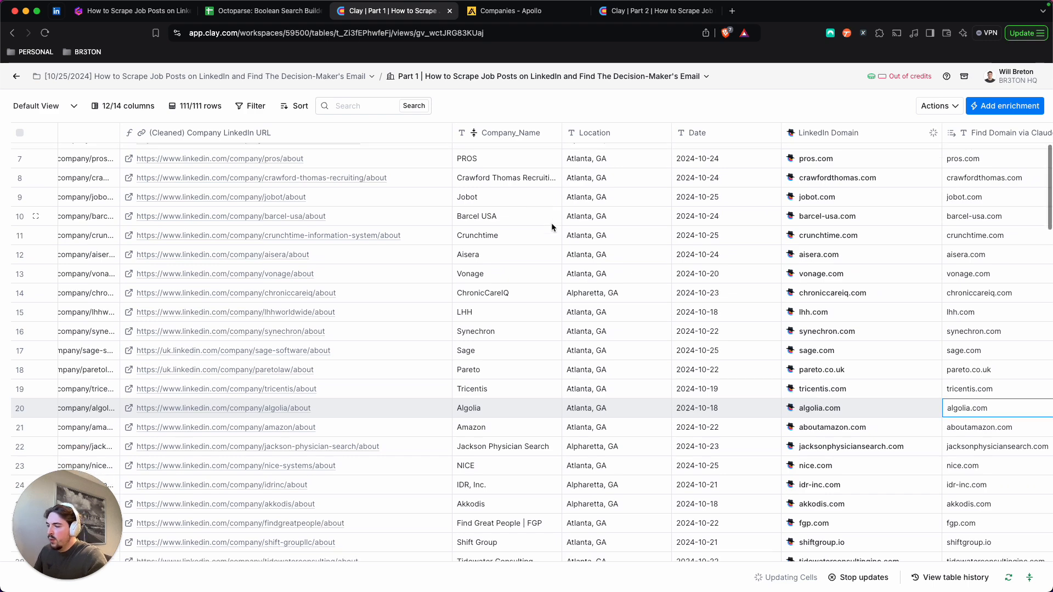
pyautogui.hscroll(20, 553, 221)
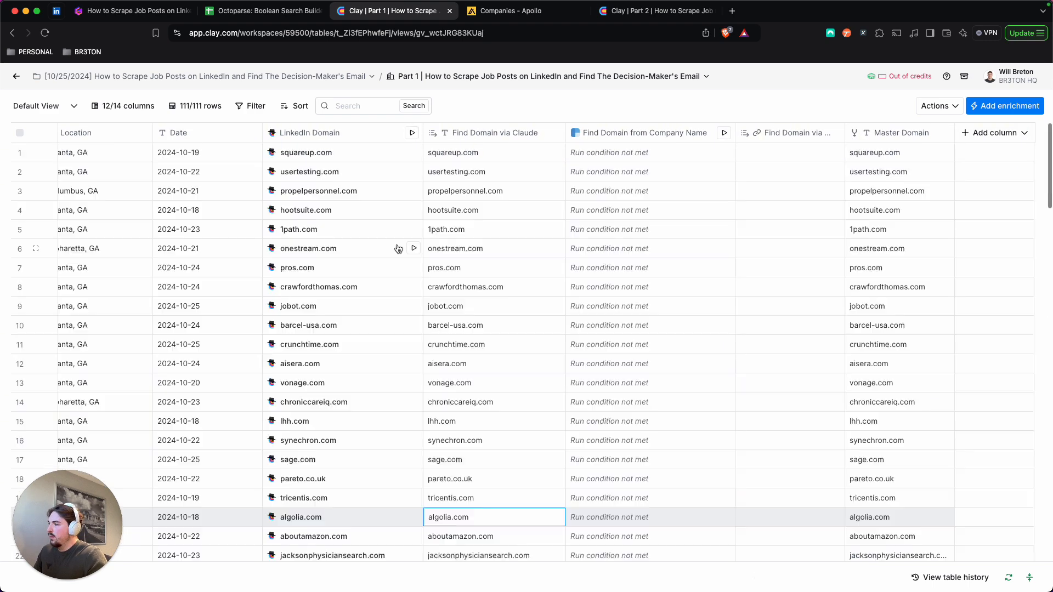
pyautogui.scroll(-20, 398, 247)
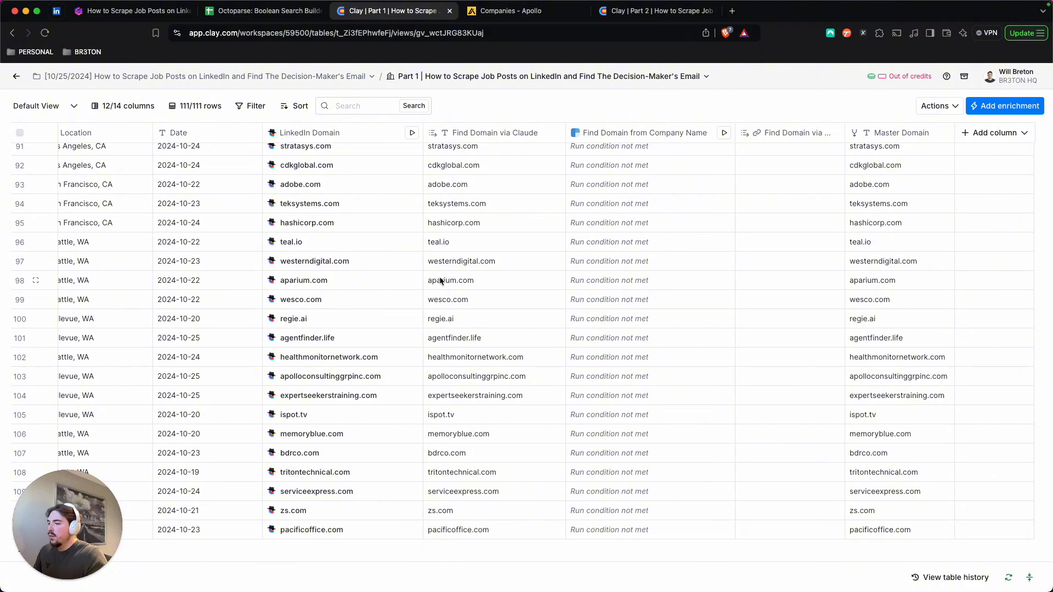
pyautogui.scroll(20, 478, 225)
pyautogui.scroll(-1, 394, 242)
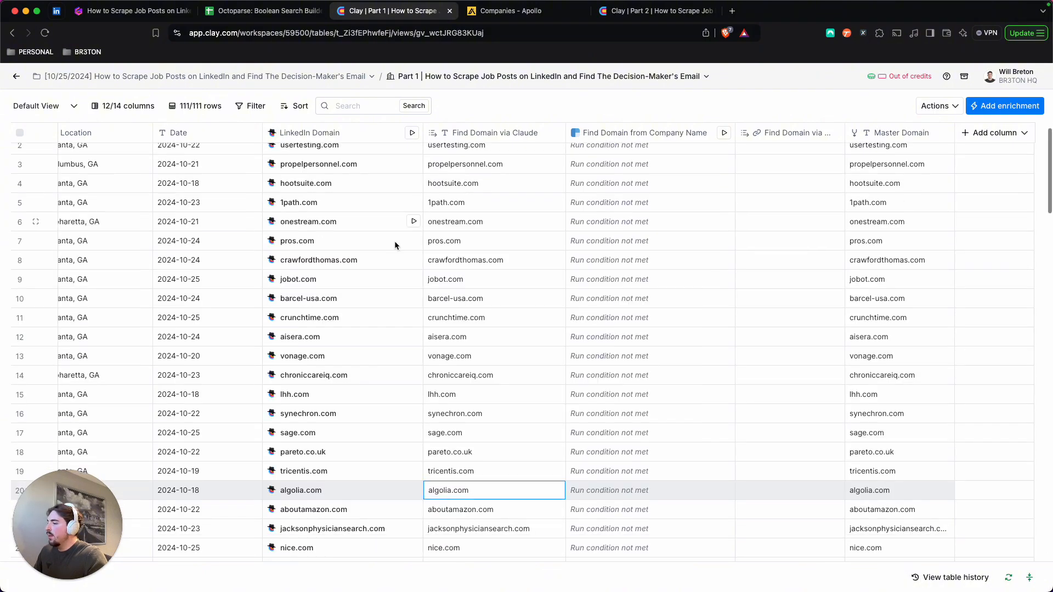
pyautogui.scroll(-20, 393, 242)
pyautogui.scroll(20, 416, 248)
pyautogui.hscroll(-10, 412, 247)
pyautogui.hscroll(10, 384, 235)
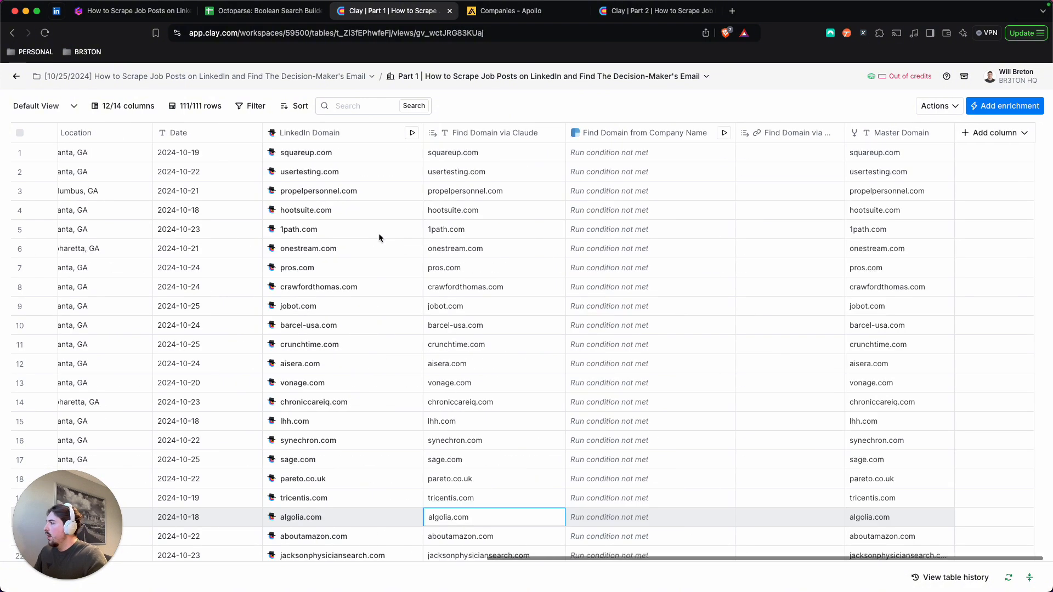
pyautogui.hscroll(-10, 378, 236)
pyautogui.hscroll(10, 373, 230)
pyautogui.scroll(-15, 393, 241)
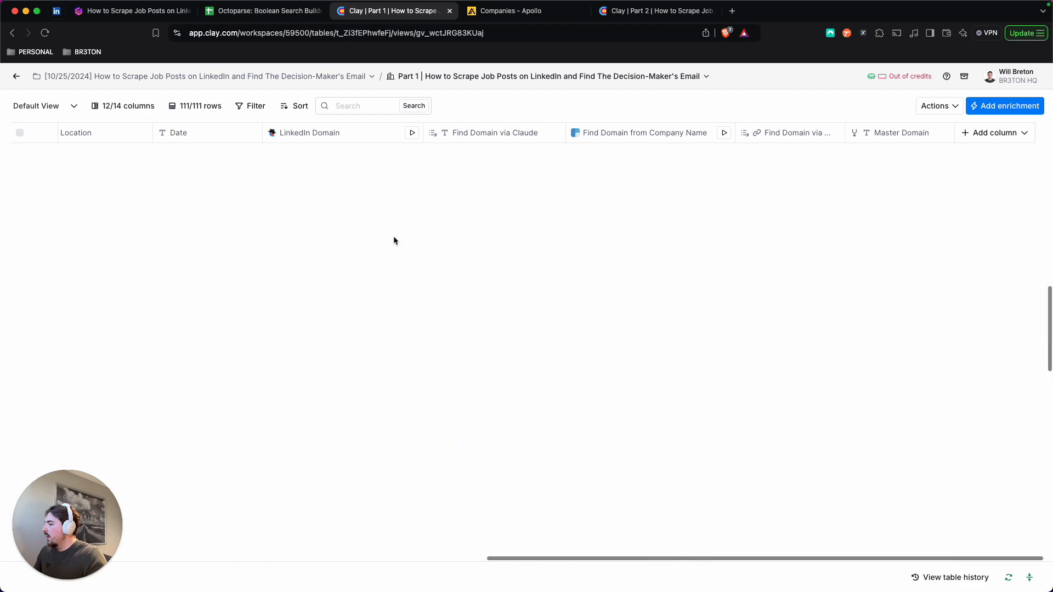
pyautogui.scroll(-10, 393, 241)
pyautogui.scroll(20, 390, 229)
pyautogui.scroll(-20, 374, 235)
pyautogui.scroll(20, 378, 235)
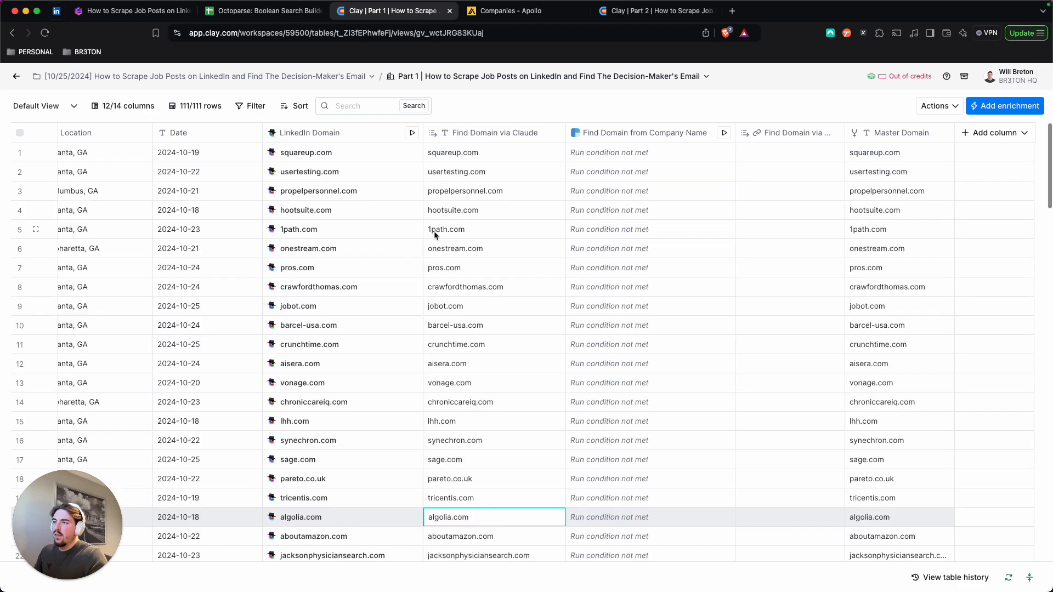
# Copy every value in the Master Domain column from row 1 to row 111, and switch to the Gamma guide.
pyautogui.click(865, 156)
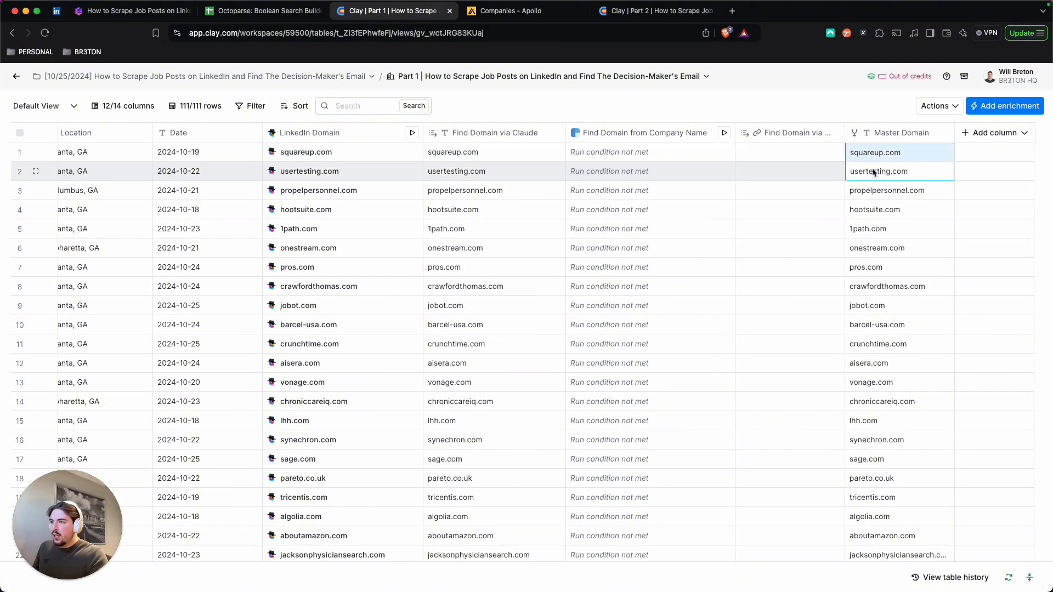
pyautogui.scroll(-20, 878, 173)
pyautogui.keyDown('shift'); pyautogui.click(862, 531); pyautogui.keyUp('shift')
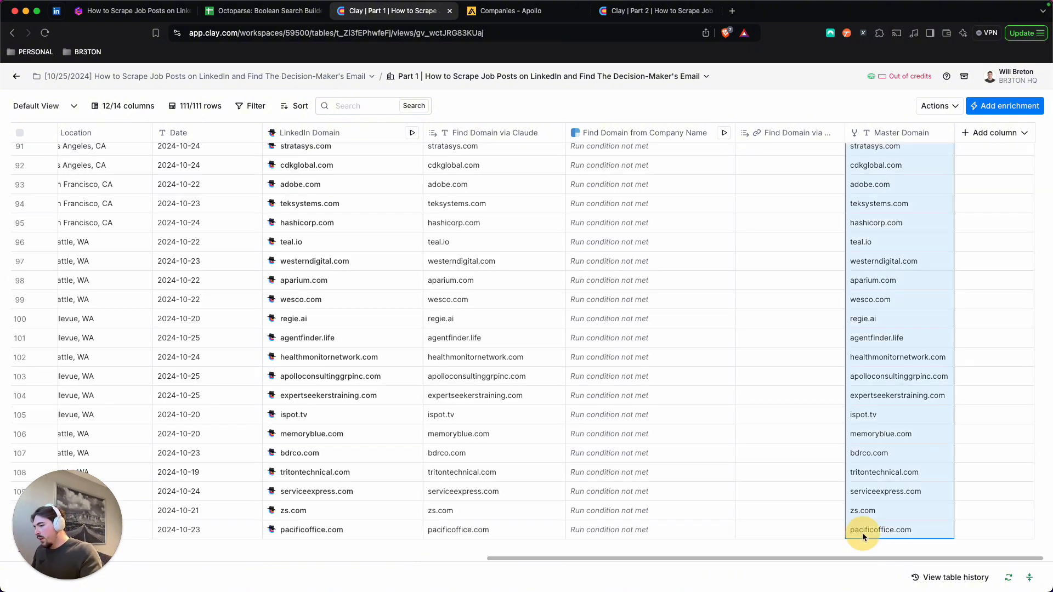
pyautogui.press('super+c')
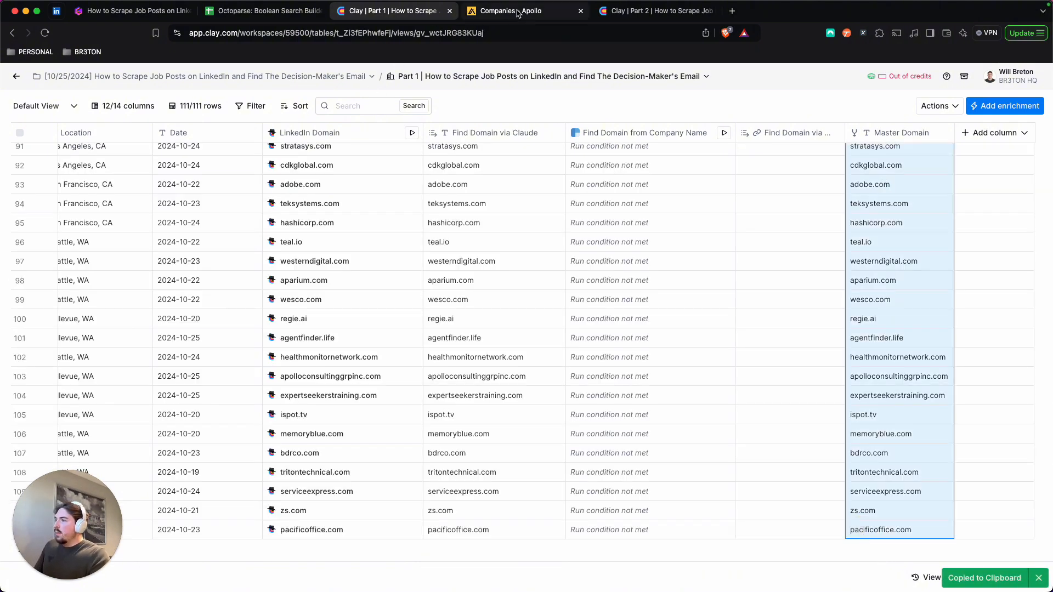
pyautogui.click(144, 12)
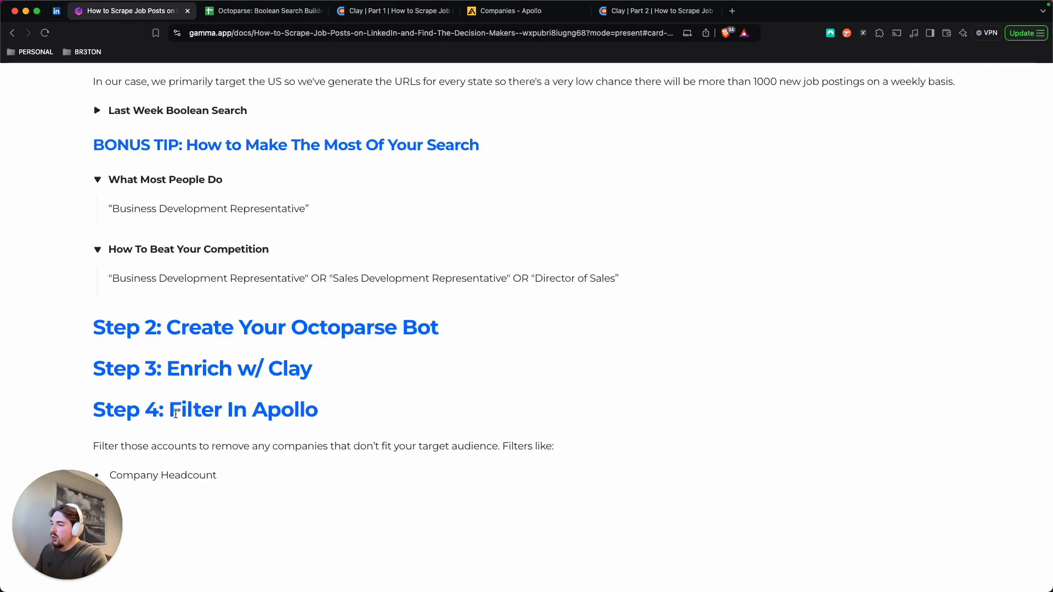
# Switch from the guide to Apollo's company search and open the Company filter's include list of companies.
pyautogui.scroll(-3, 345, 412)
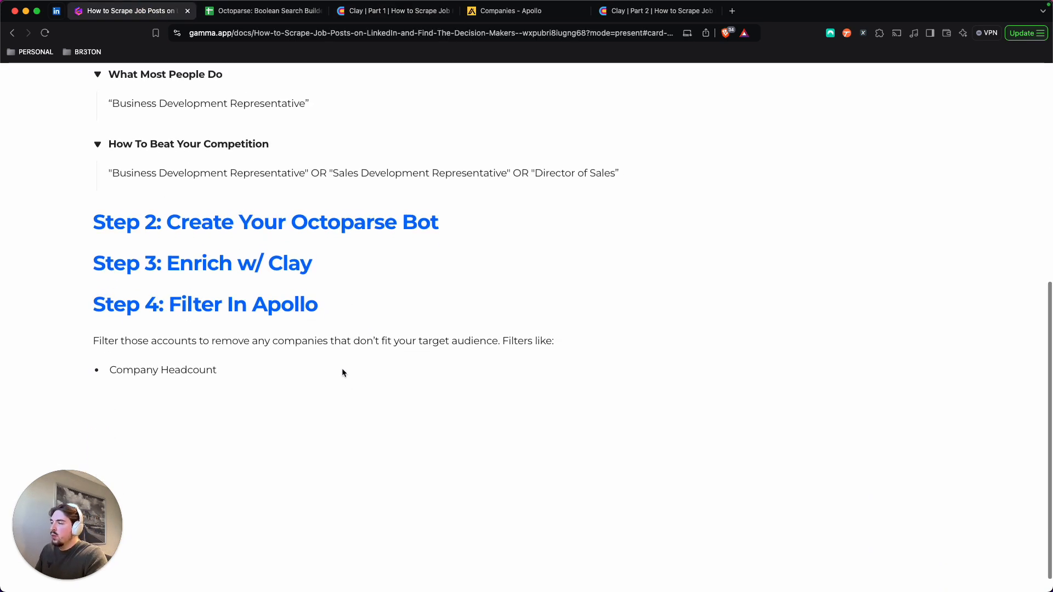
pyautogui.click(511, 17)
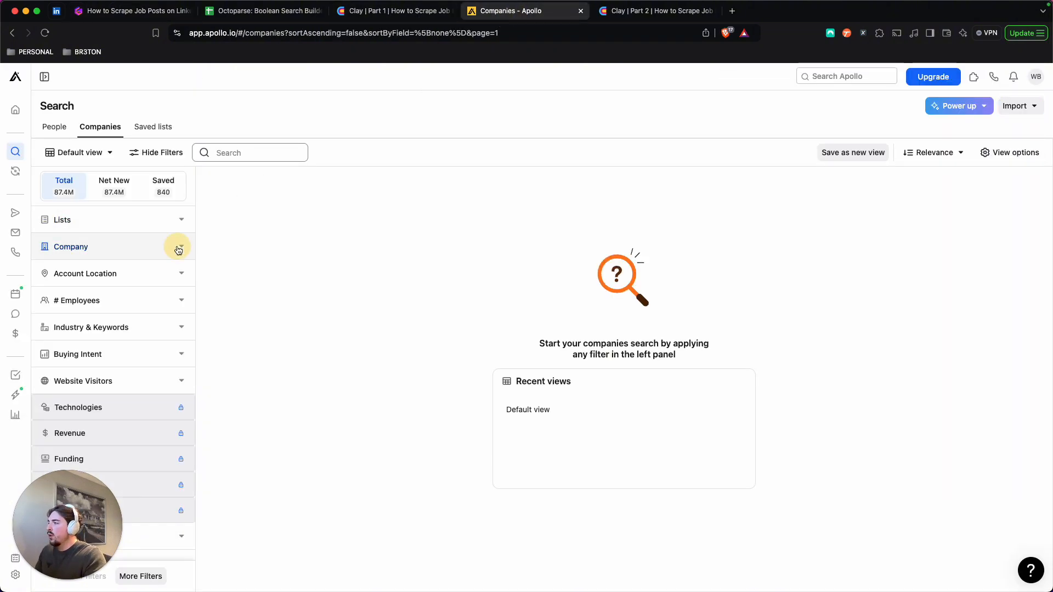
pyautogui.click(176, 248)
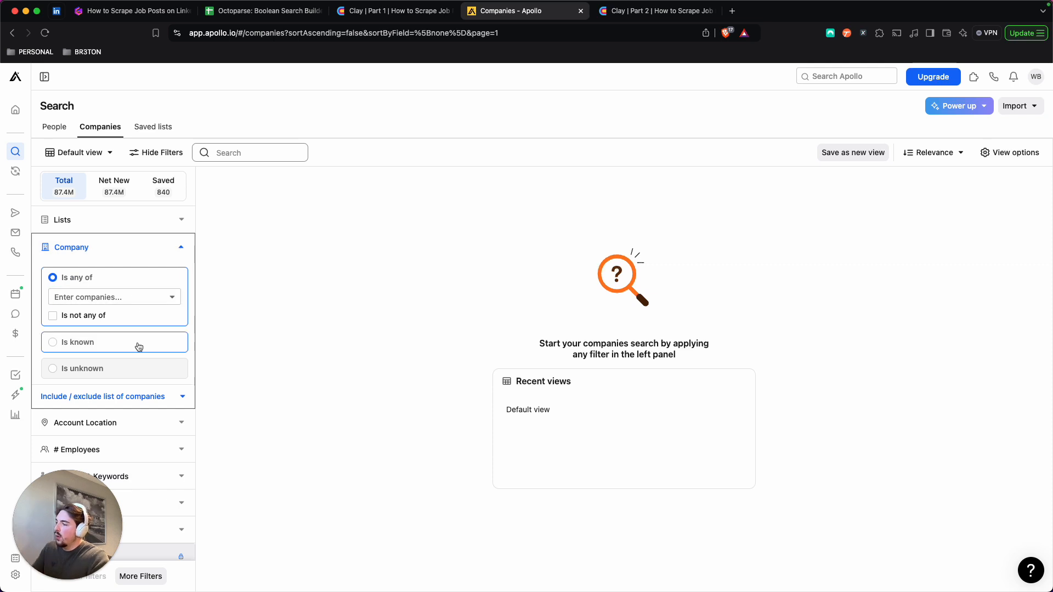
pyautogui.click(161, 395)
pyautogui.scroll(-3, 137, 373)
pyautogui.click(106, 340)
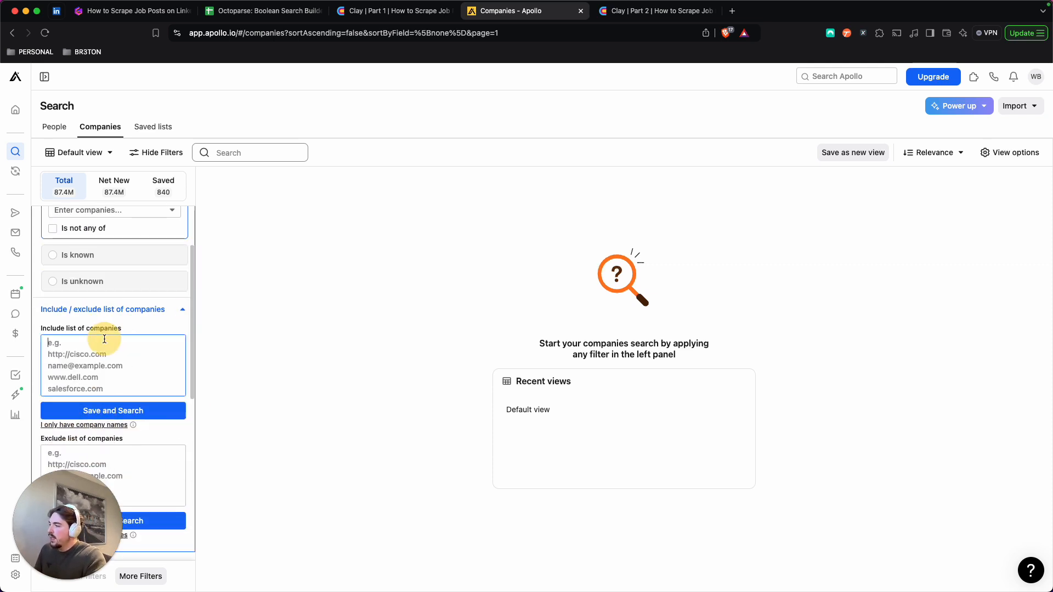
# Paste the copied company domains into the include list, save and search, and dismiss the AI research tip.
pyautogui.press('super+v')
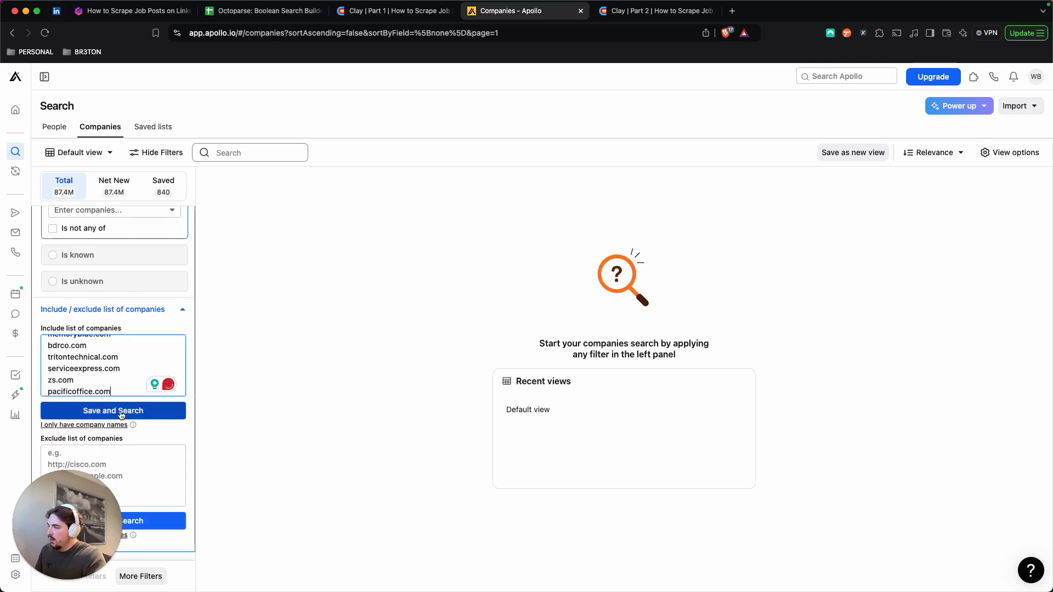
pyautogui.click(183, 314)
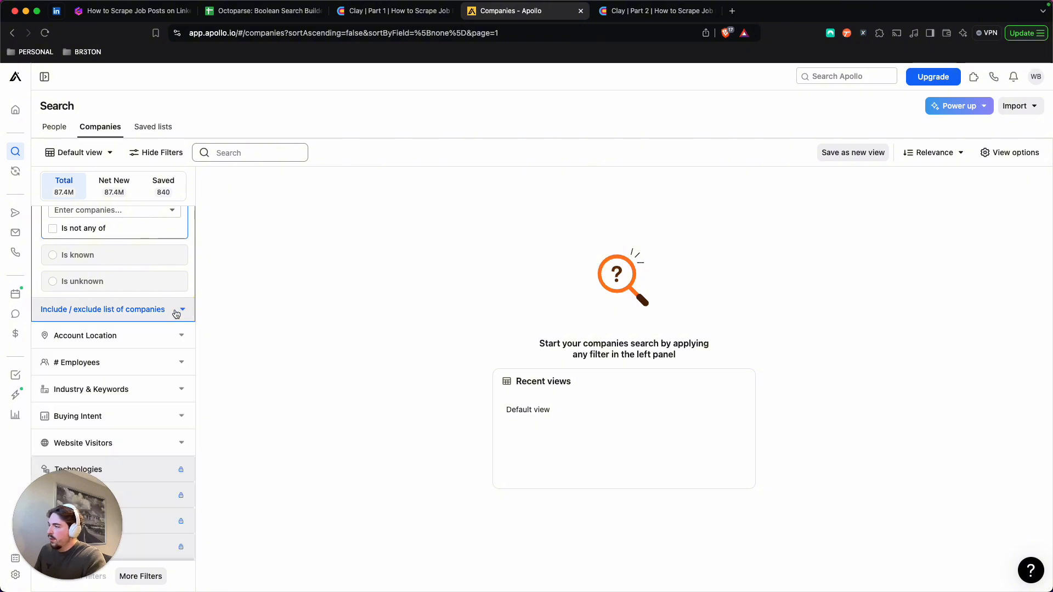
pyautogui.click(180, 313)
pyautogui.click(115, 352)
pyautogui.press('super+v')
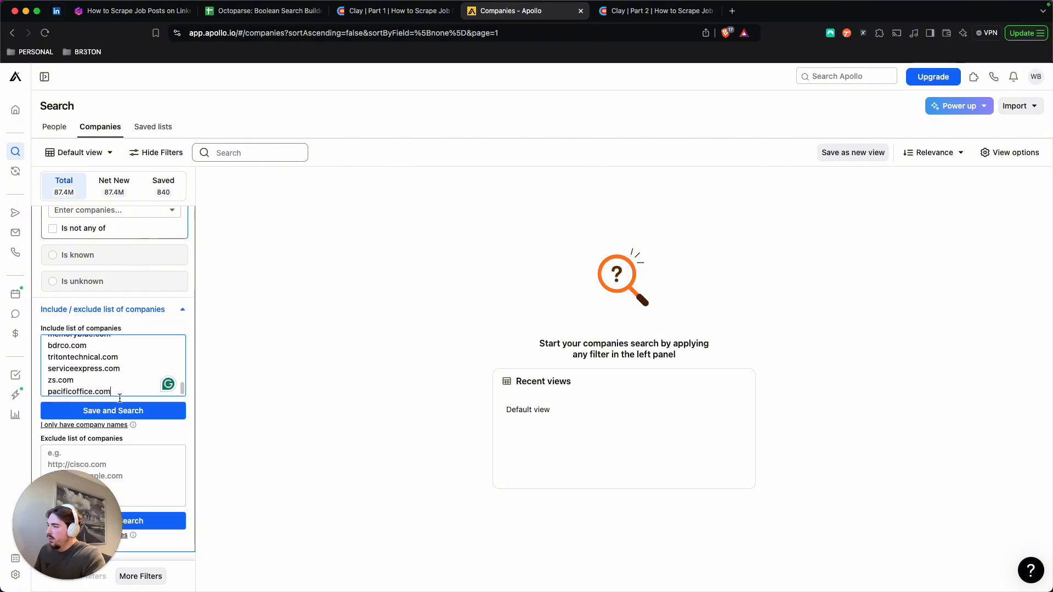
pyautogui.click(120, 411)
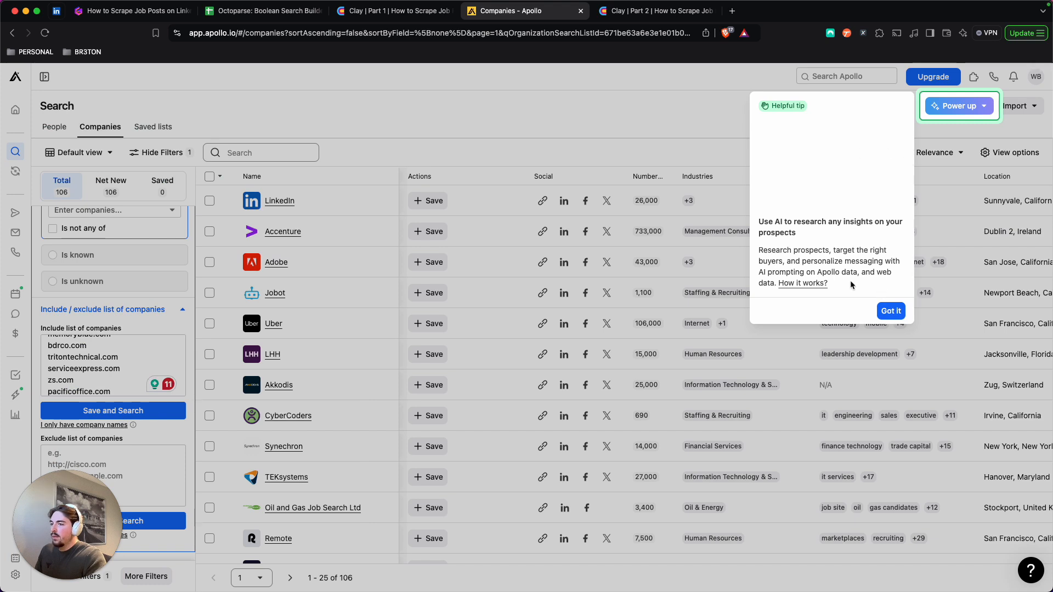
pyautogui.click(890, 311)
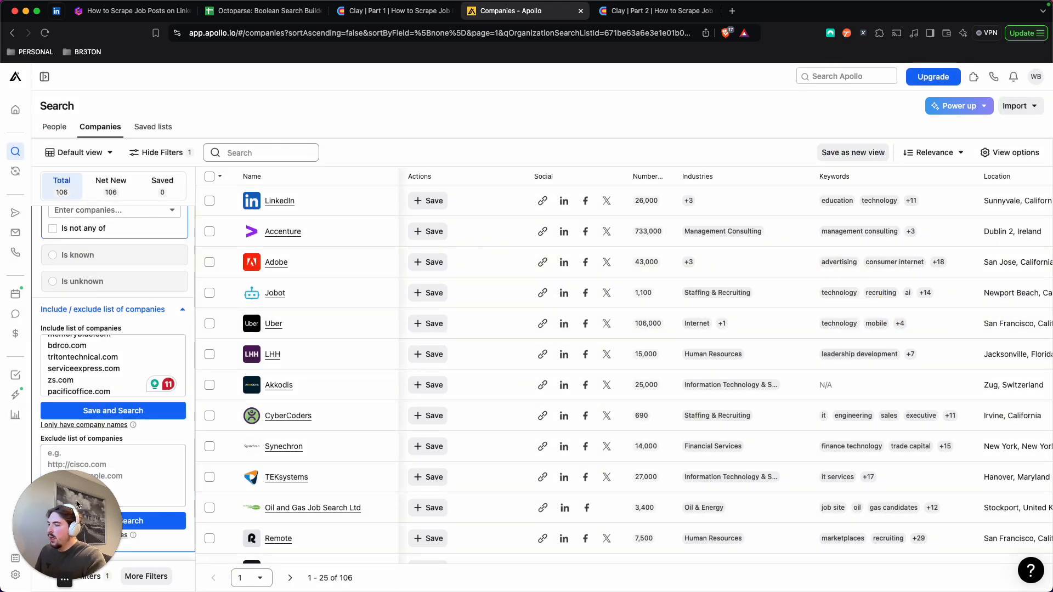
pyautogui.moveTo(77, 504); pyautogui.dragTo(998, 55)
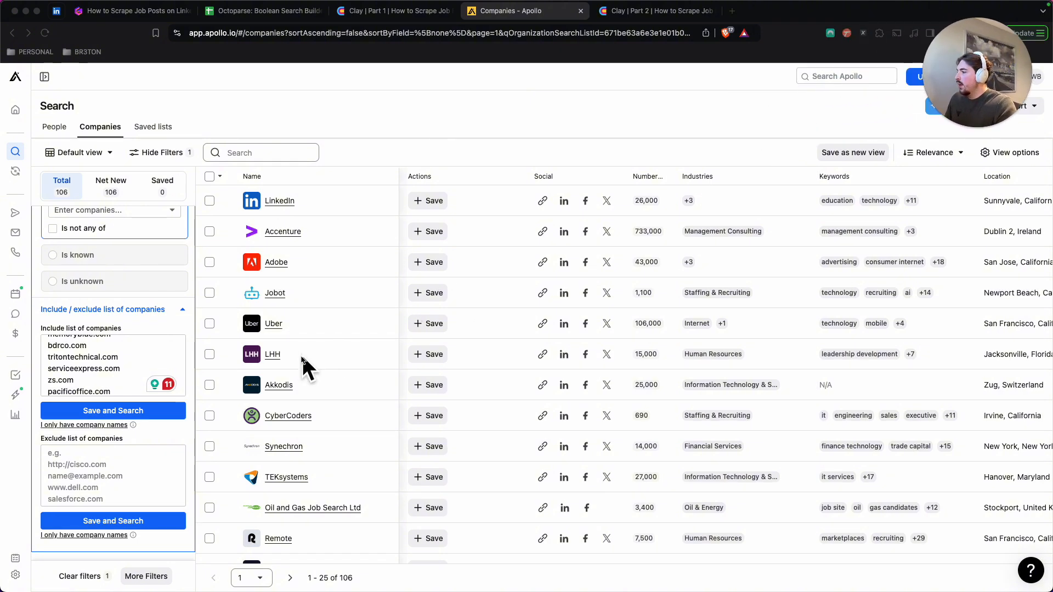
# Filter the companies by employee count to the ranges 1-10, 11-20 and 21-50.
pyautogui.scroll(-5, 120, 340)
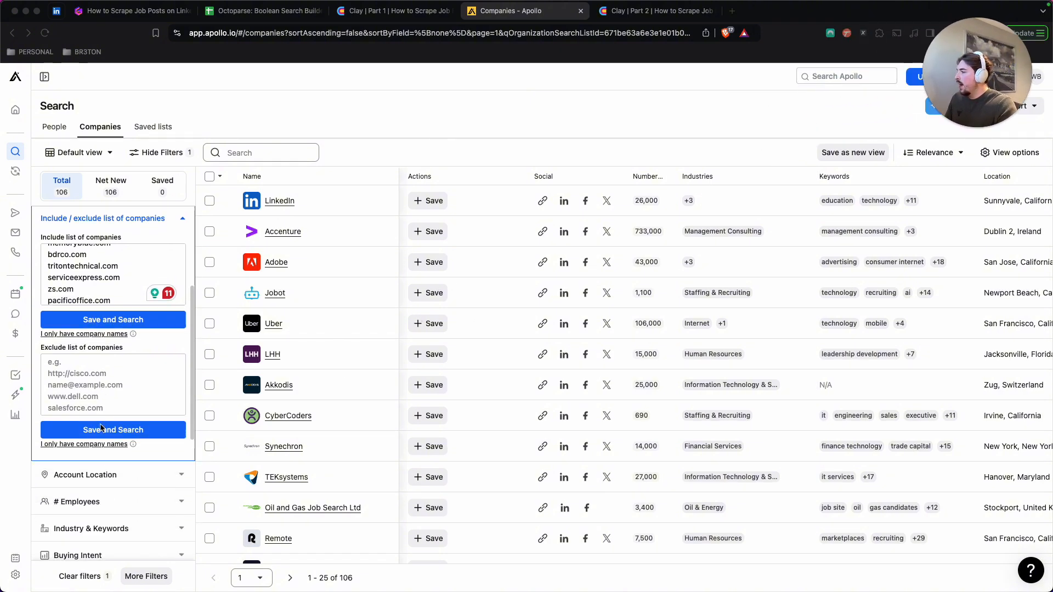
pyautogui.click(189, 215)
pyautogui.scroll(3, 132, 307)
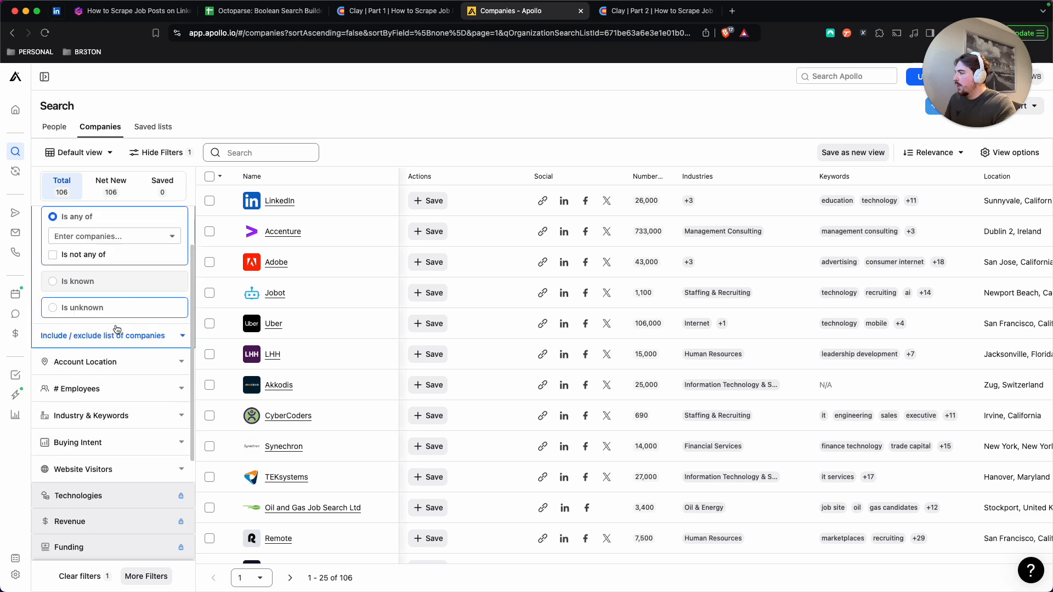
pyautogui.click(105, 394)
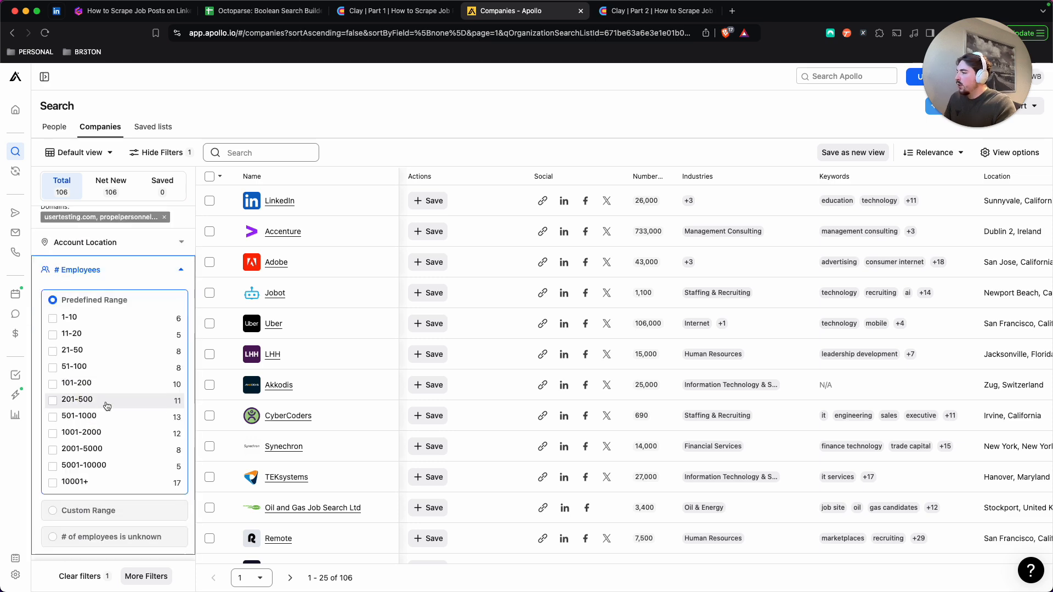
pyautogui.click(52, 350)
pyautogui.click(181, 269)
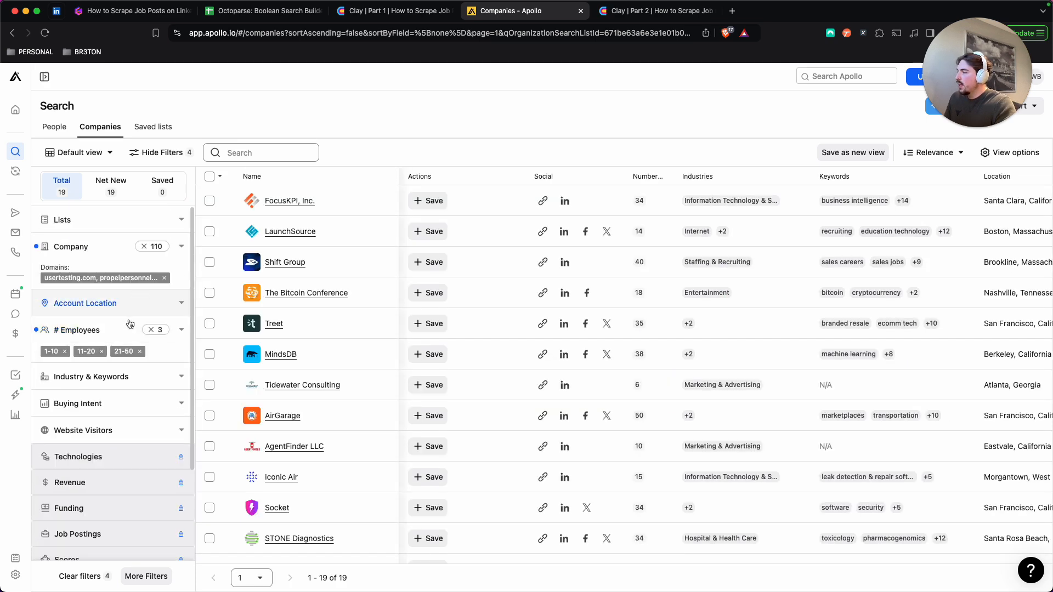
# Filter the companies by account location to United States.
pyautogui.click(119, 303)
pyautogui.click(104, 363)
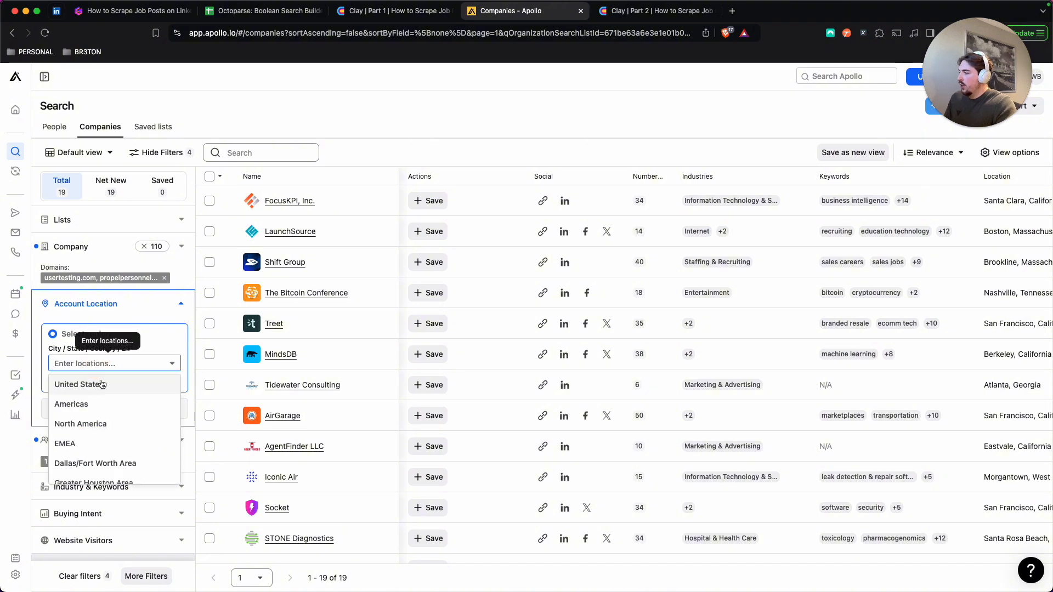
pyautogui.click(103, 384)
pyautogui.click(182, 304)
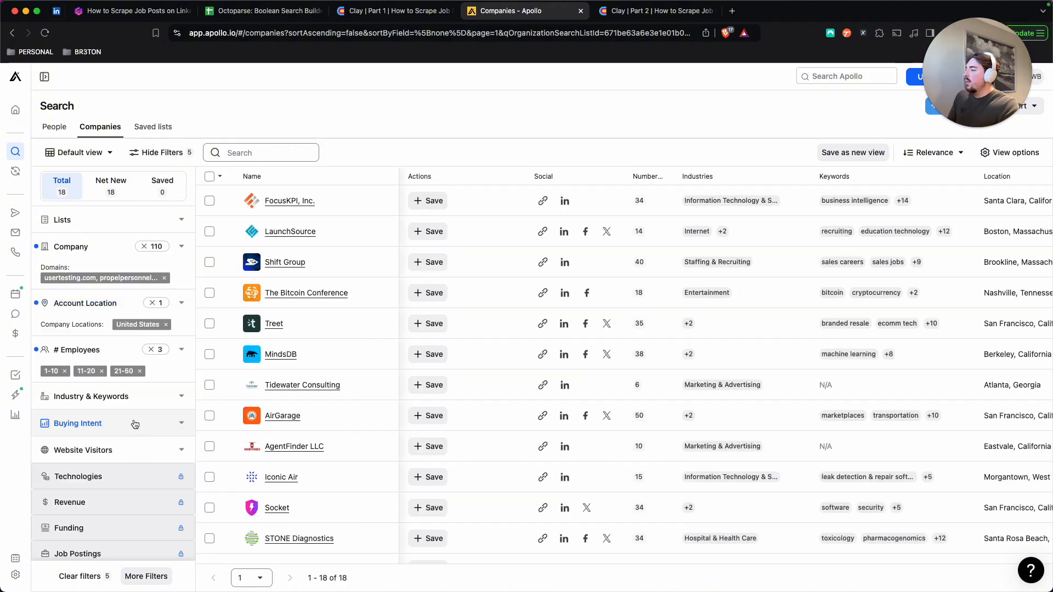
# Filter the companies by the industry staffing & recruiting, and clear the employee count filter.
pyautogui.click(137, 399)
pyautogui.click(104, 419)
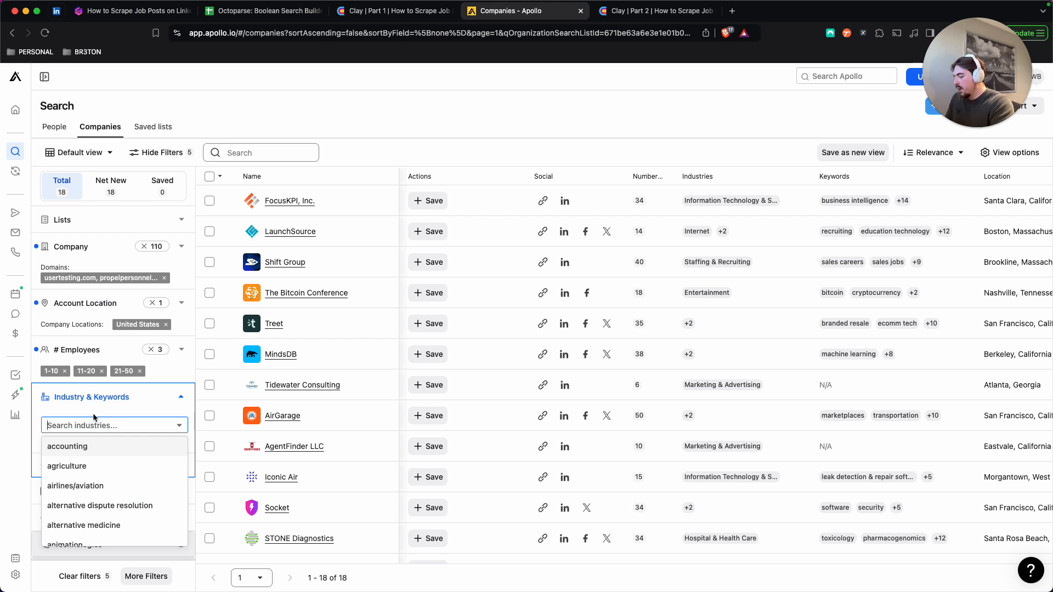
pyautogui.write('staffing')
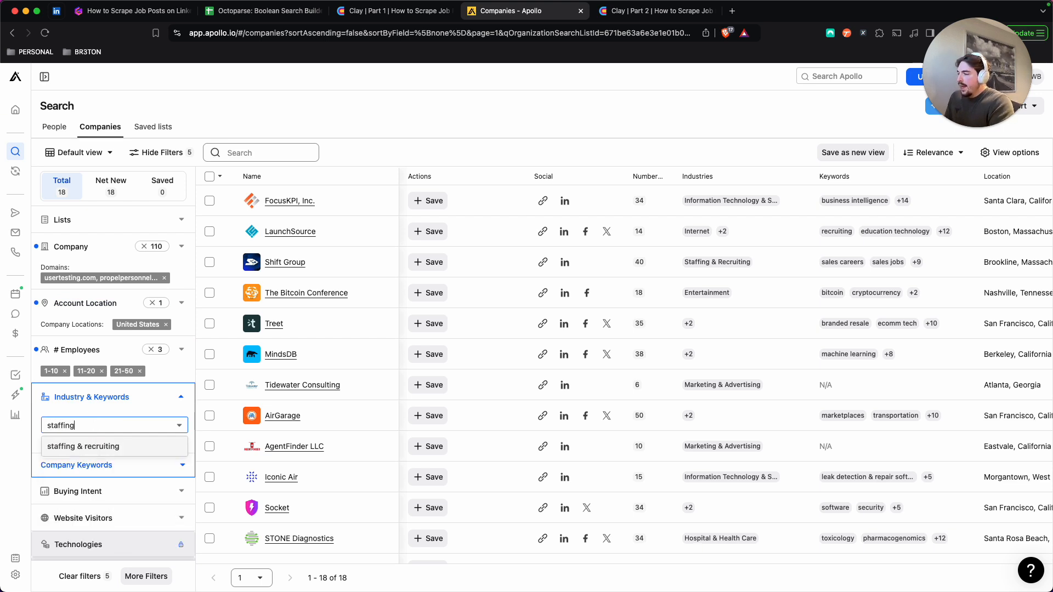
pyautogui.press('Return')
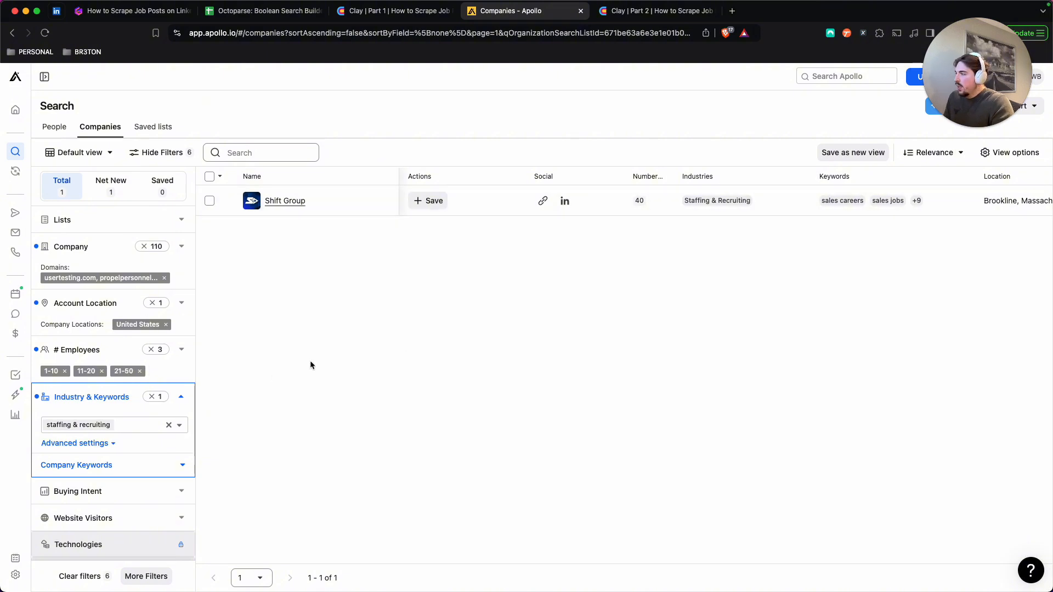
pyautogui.click(152, 350)
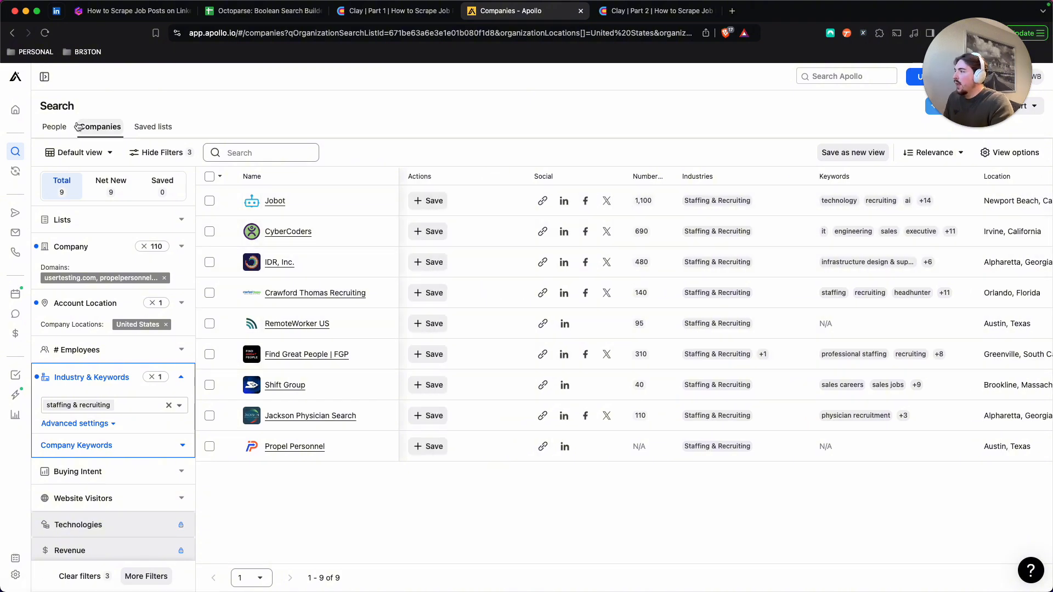
# Show the people at the filtered companies and limit their management level to Owner, Founder and C suite.
pyautogui.click(55, 127)
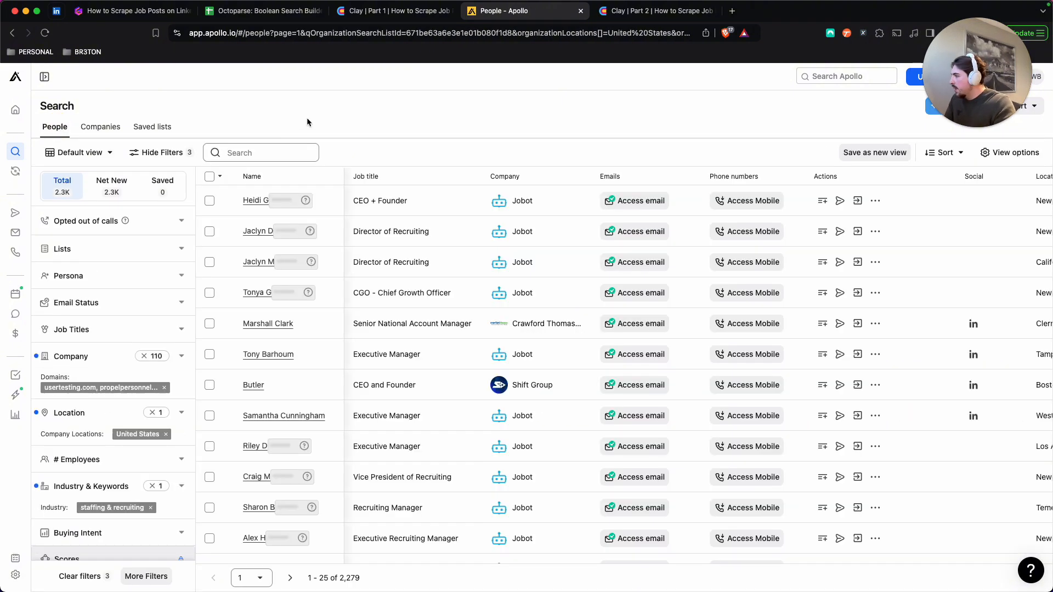
pyautogui.click(121, 336)
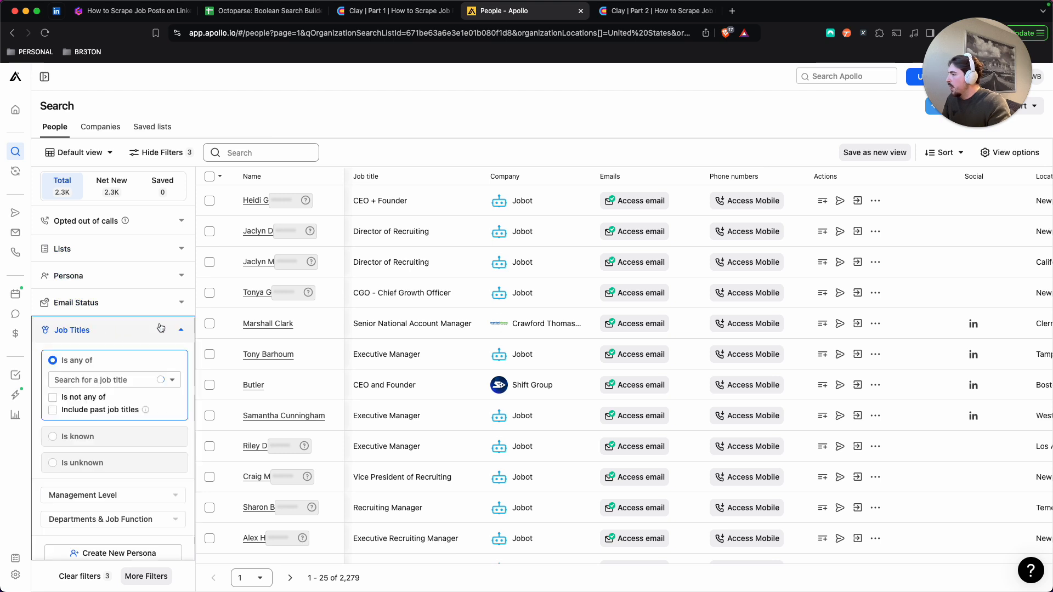
pyautogui.click(144, 493)
pyautogui.scroll(-3, 144, 461)
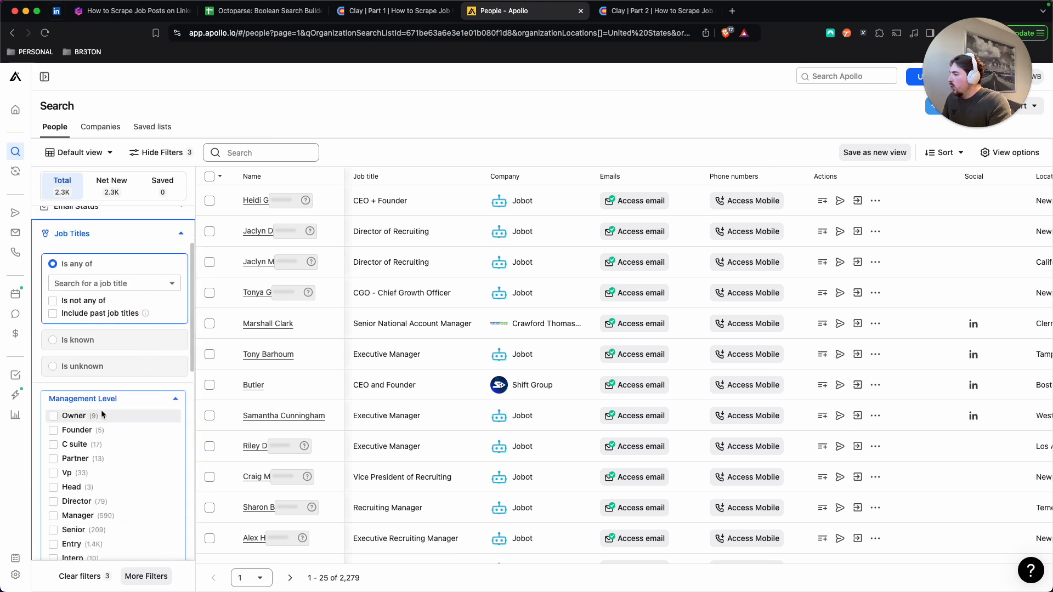
pyautogui.click(53, 446)
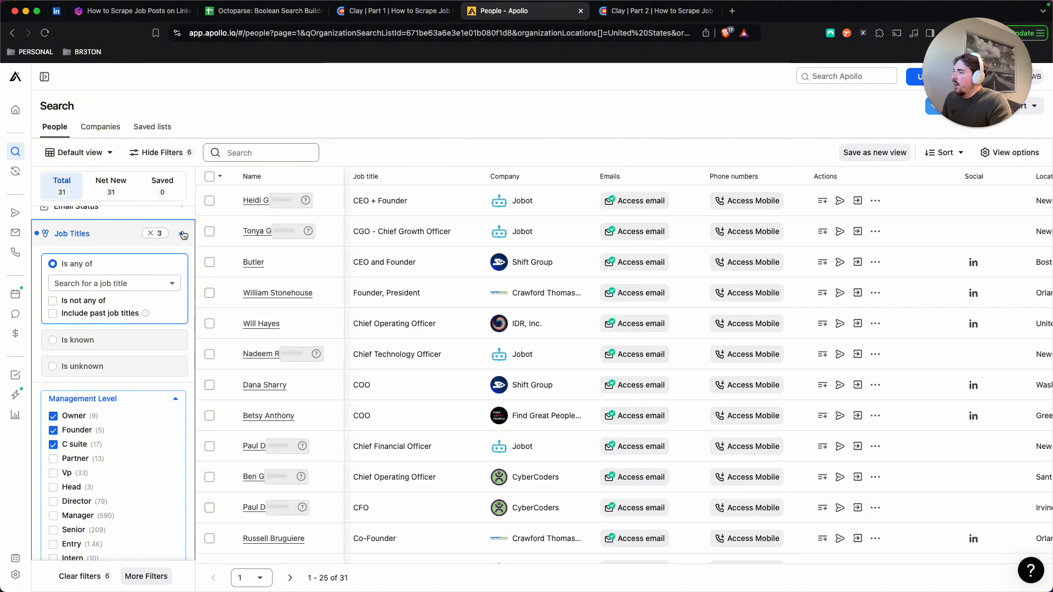
# Review the Export Leads step in the Gamma guide, then return to Apollo and select the people search's URL.
pyautogui.press('super+2')
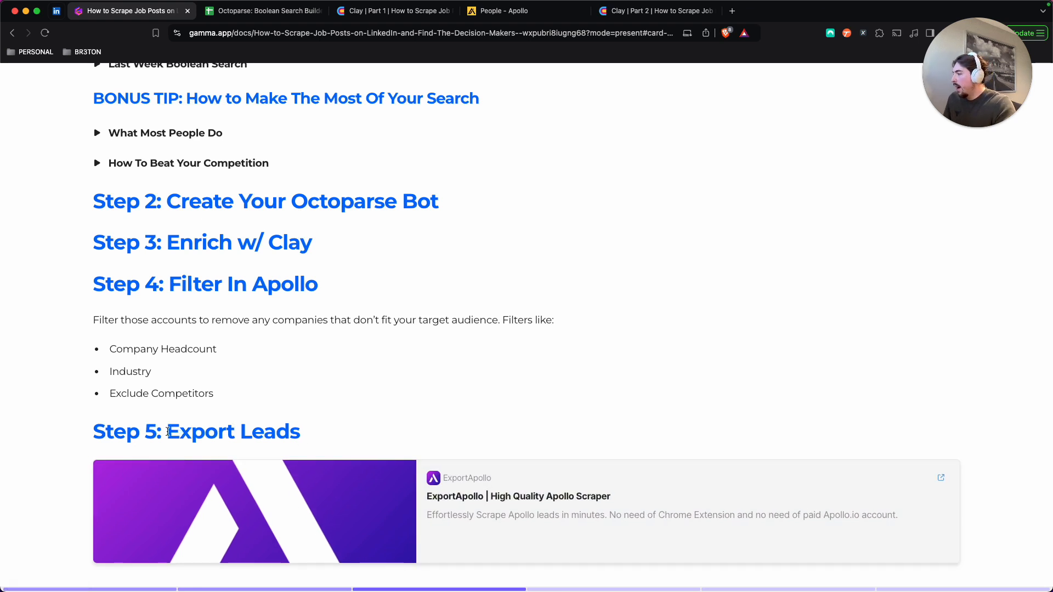
pyautogui.moveTo(168, 432); pyautogui.dragTo(290, 433)
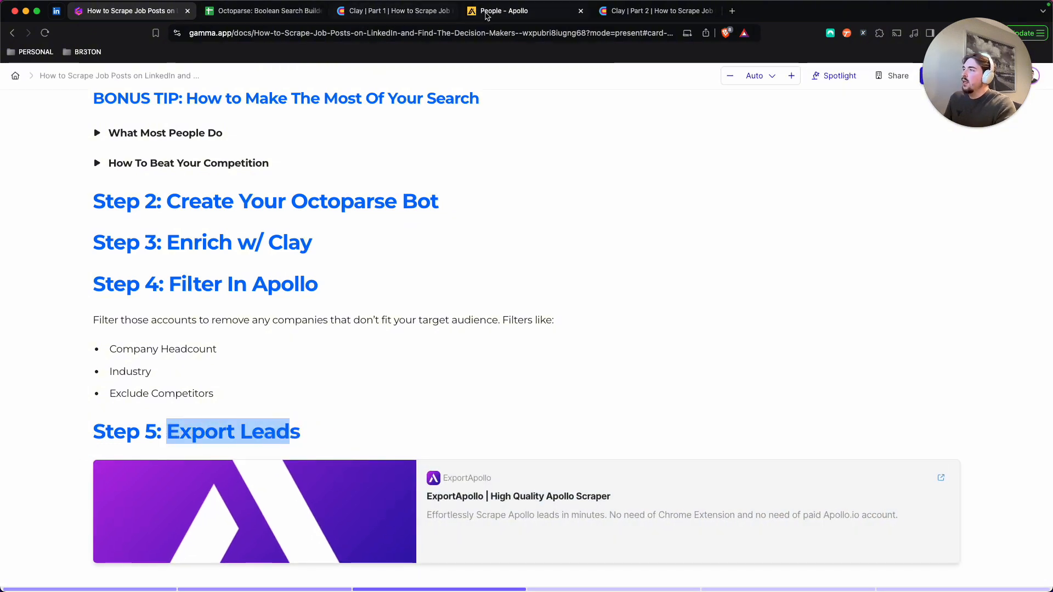
pyautogui.click(499, 10)
pyautogui.click(395, 33)
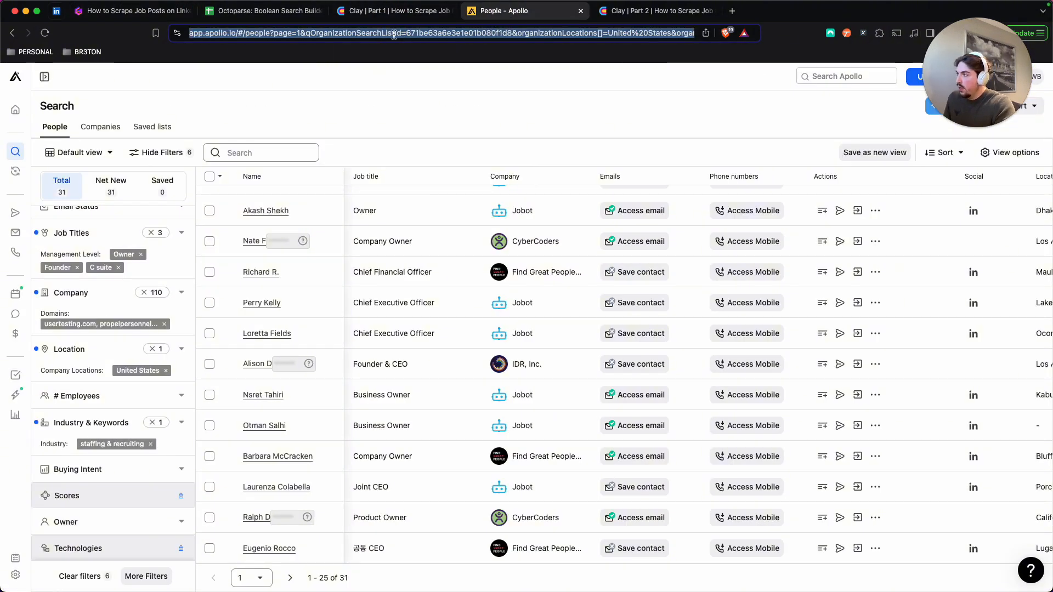
# Return to the Gamma guide and advance to the Part 2 card on finding the decision-maker's email.
pyautogui.click(132, 11)
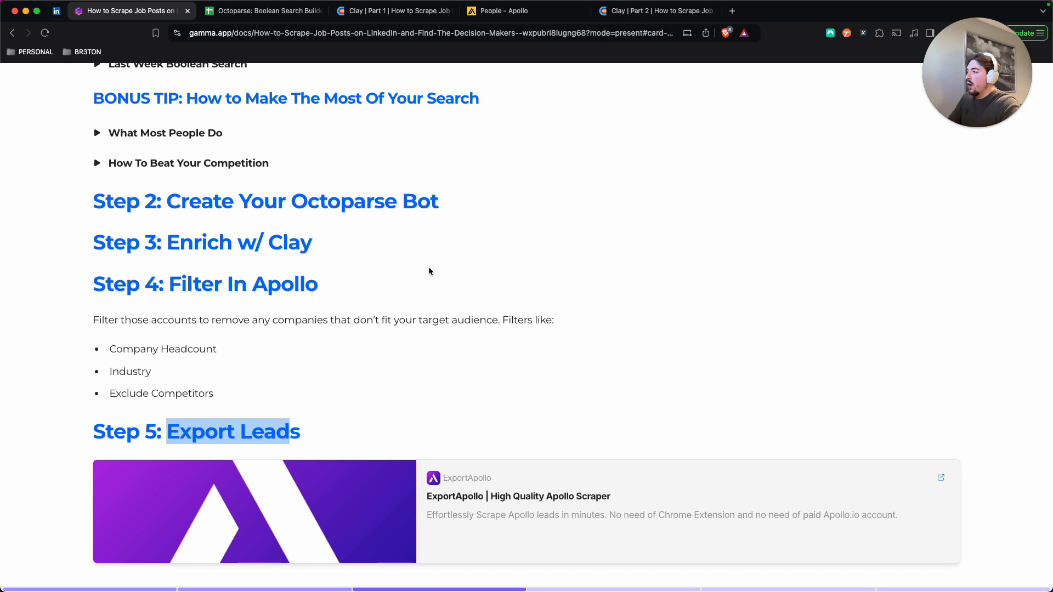
pyautogui.press('Right')
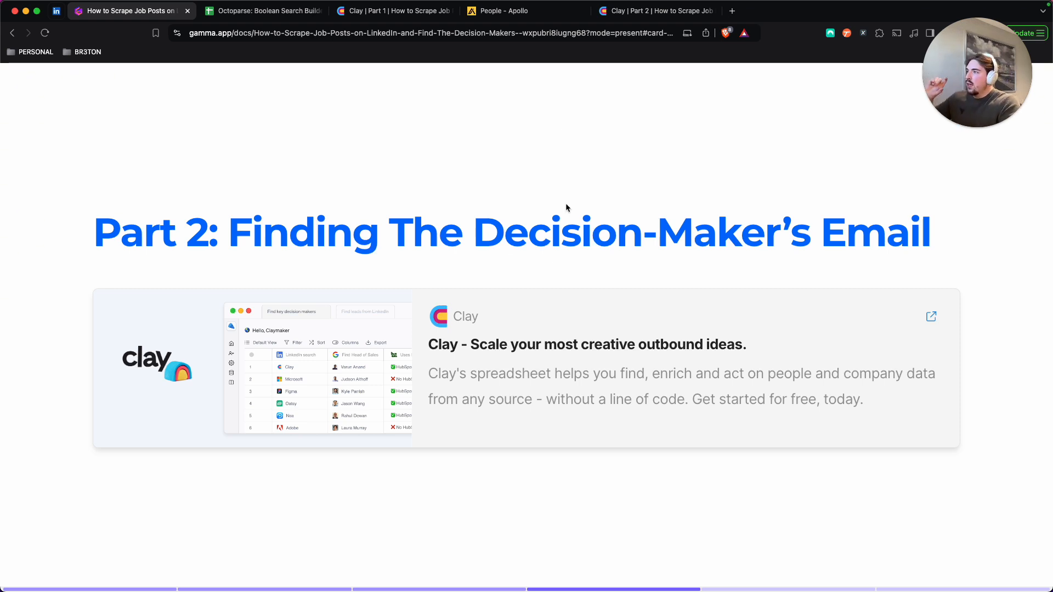
pyautogui.moveTo(555, 112)
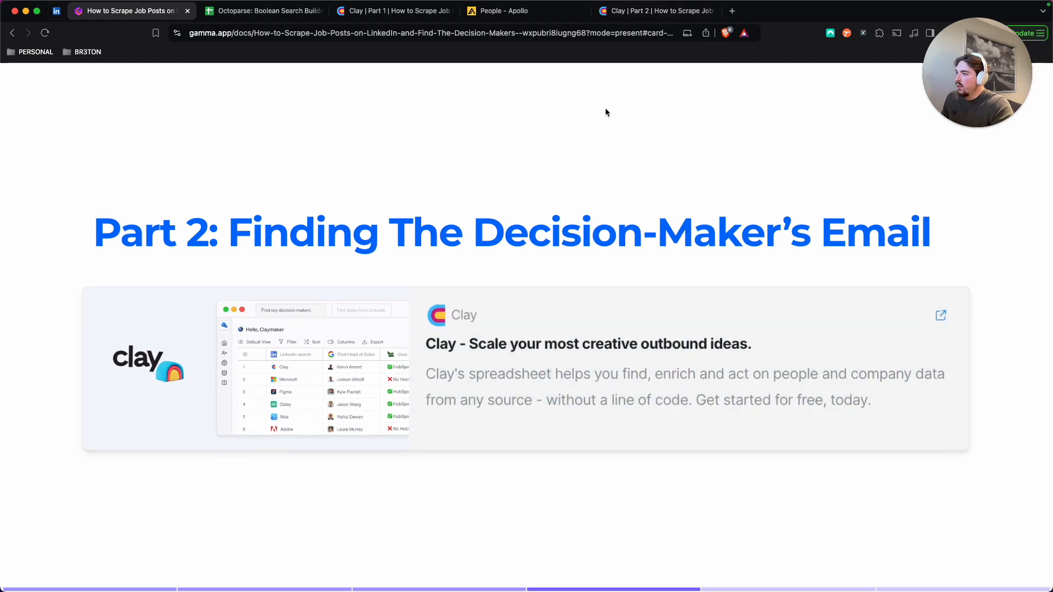
# Switch to the Part 2 Clay table and examine the leads' Email Status and Email columns in the first rows.
pyautogui.click(653, 11)
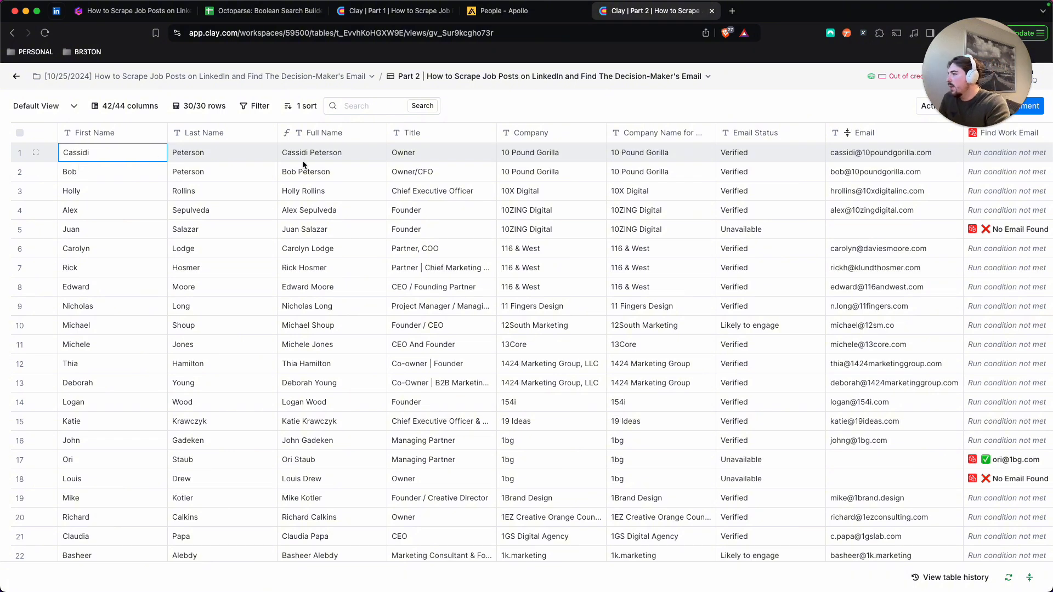
pyautogui.hscroll(3, 302, 164)
pyautogui.hscroll(3, 309, 151)
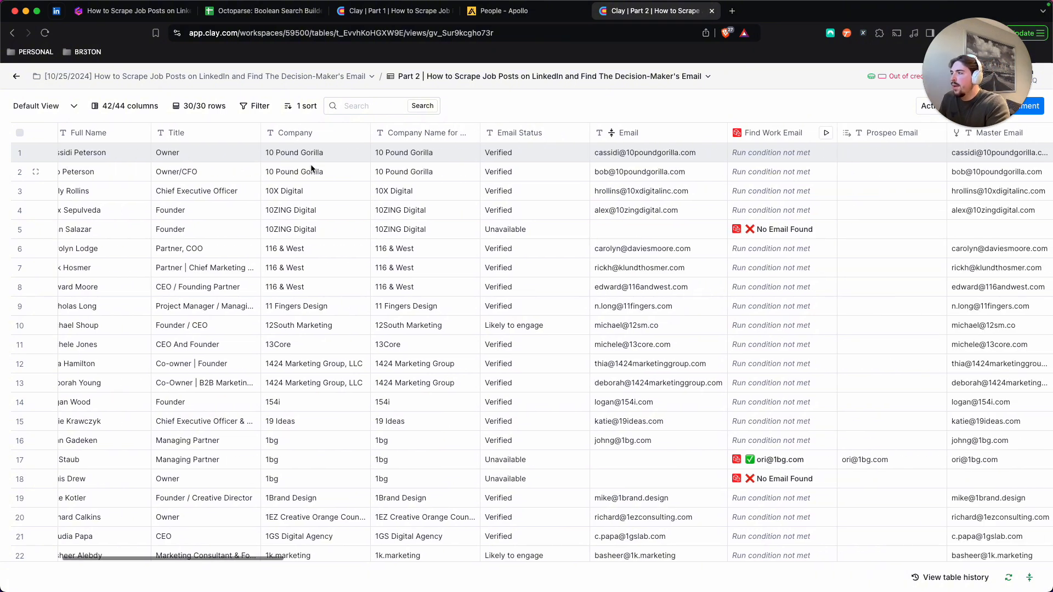
pyautogui.hscroll(3, 455, 157)
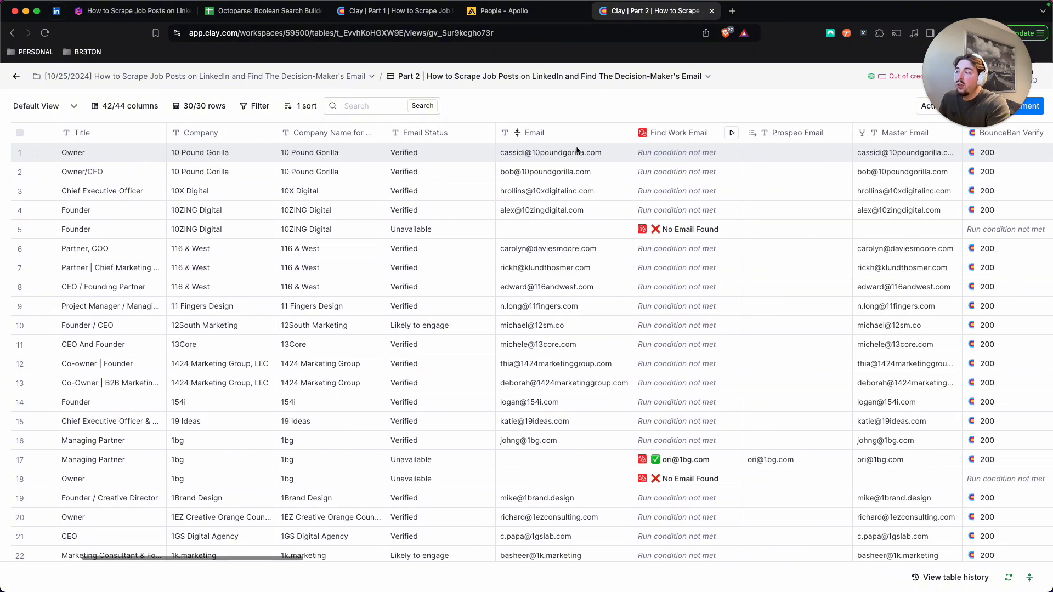
pyautogui.moveTo(581, 151); pyautogui.dragTo(463, 151)
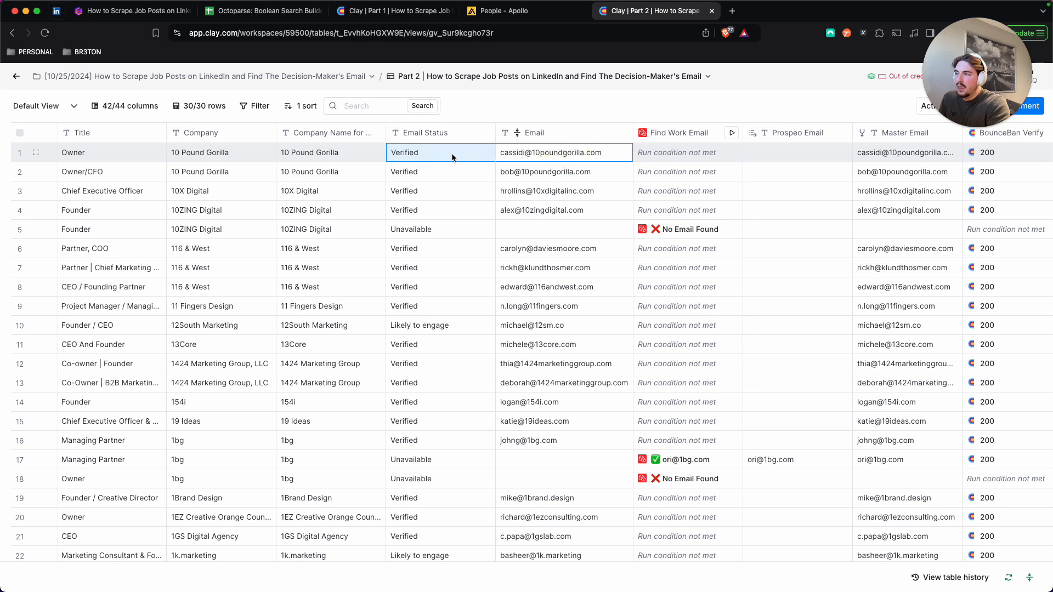
pyautogui.moveTo(550, 156); pyautogui.dragTo(536, 285)
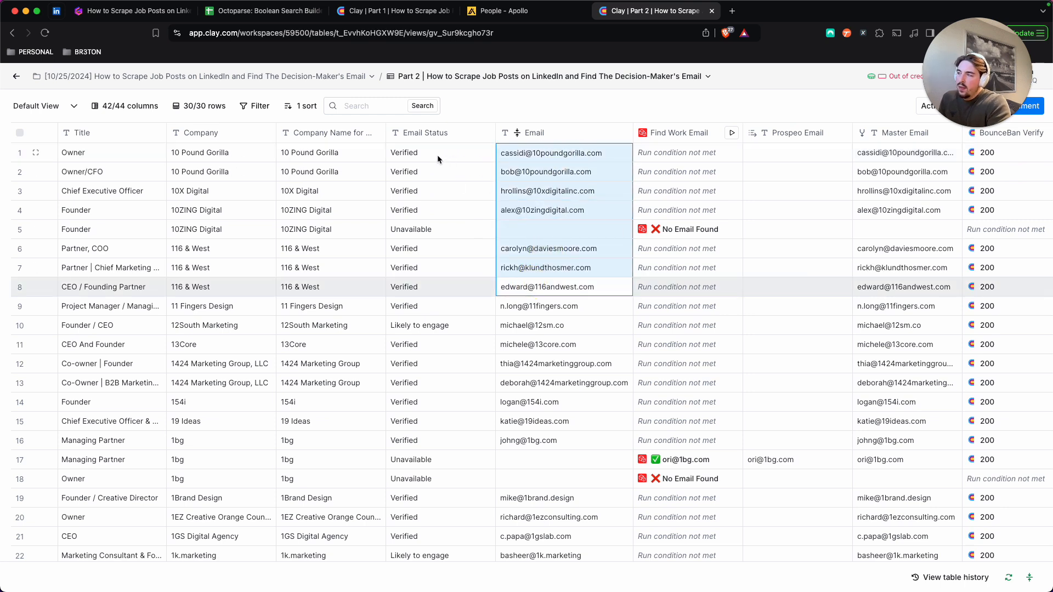
# Examine the Email Status column down to the last row, along with the Email entries in the first four rows.
pyautogui.moveTo(436, 155); pyautogui.dragTo(436, 286)
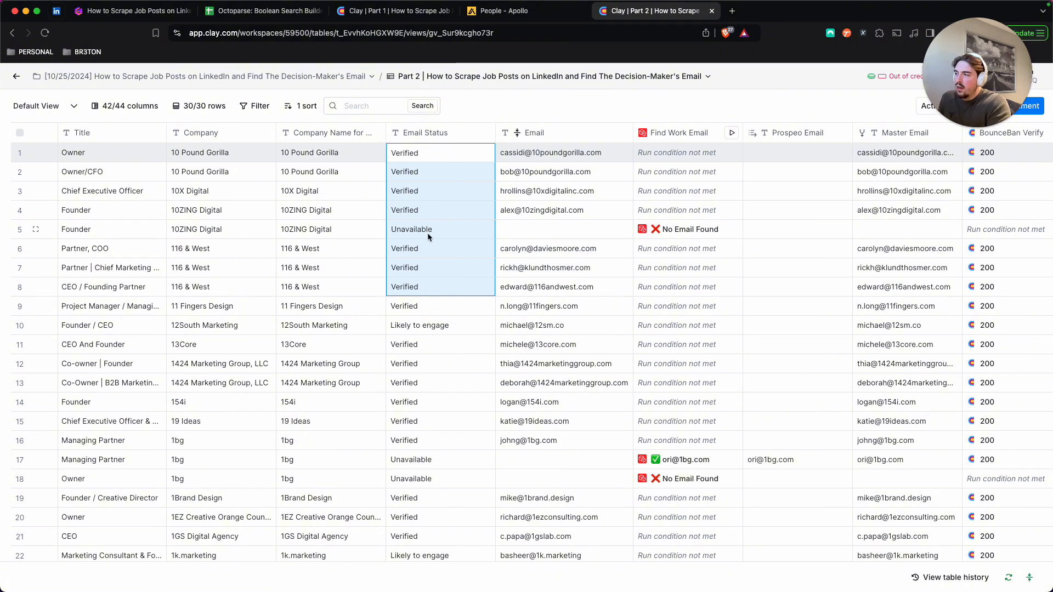
pyautogui.scroll(-3, 427, 233)
pyautogui.scroll(-3, 425, 225)
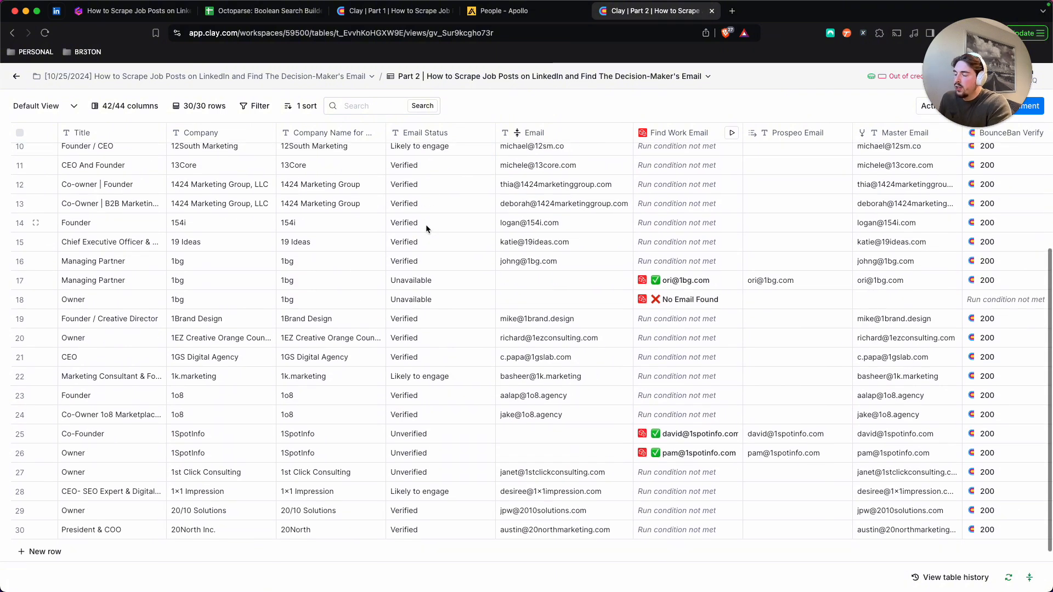
pyautogui.scroll(5, 429, 238)
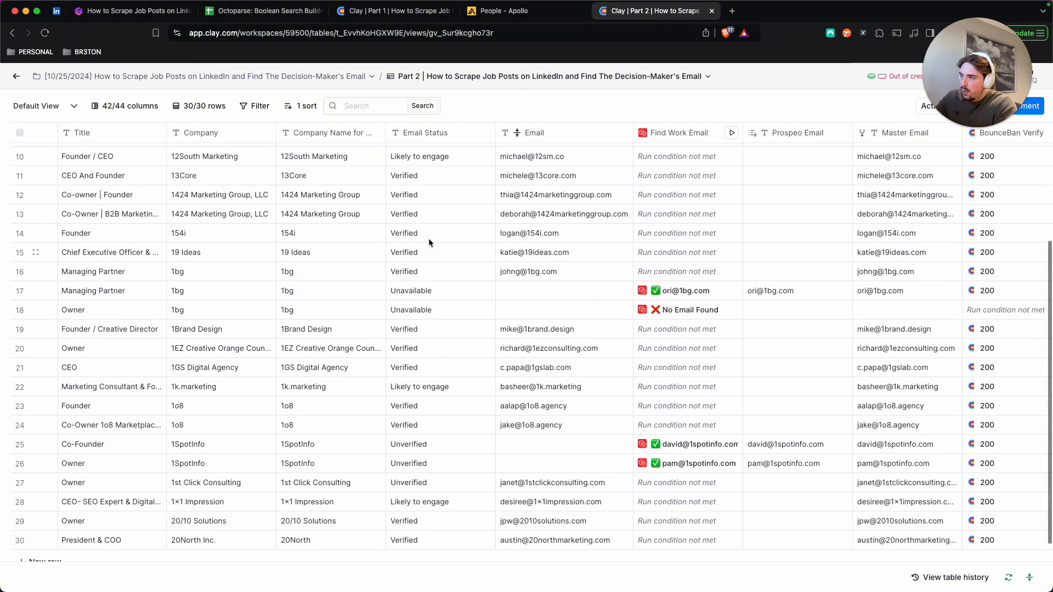
pyautogui.hscroll(3, 511, 272)
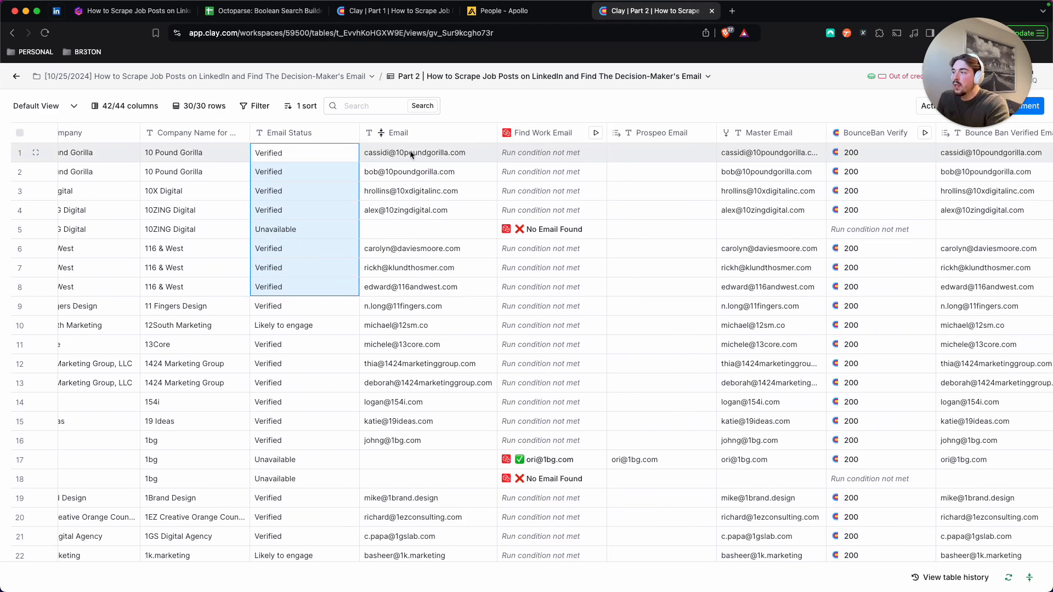
pyautogui.moveTo(407, 156); pyautogui.dragTo(394, 216)
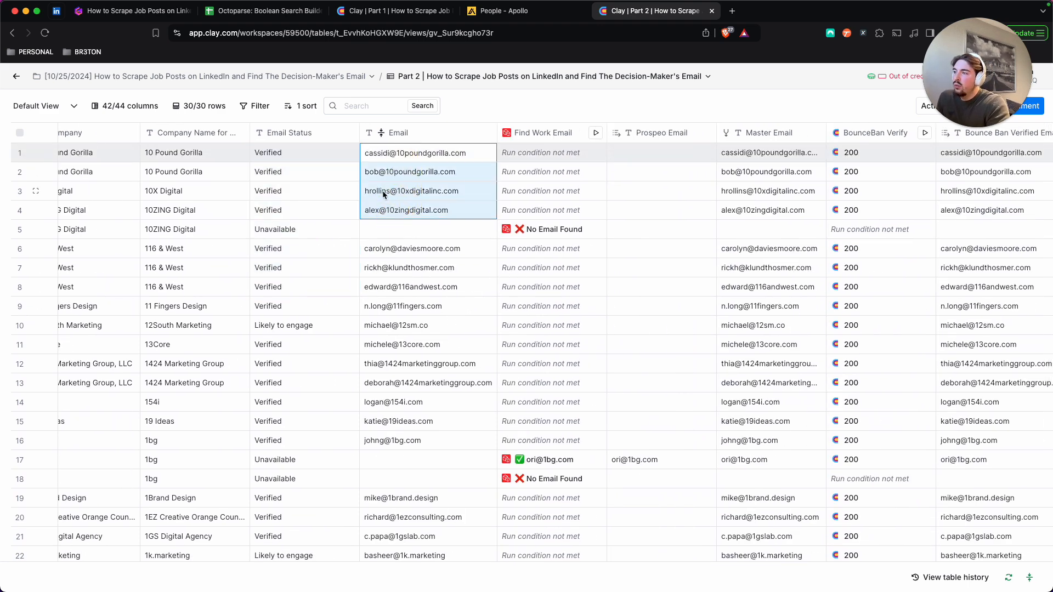
pyautogui.hscroll(1, 409, 196)
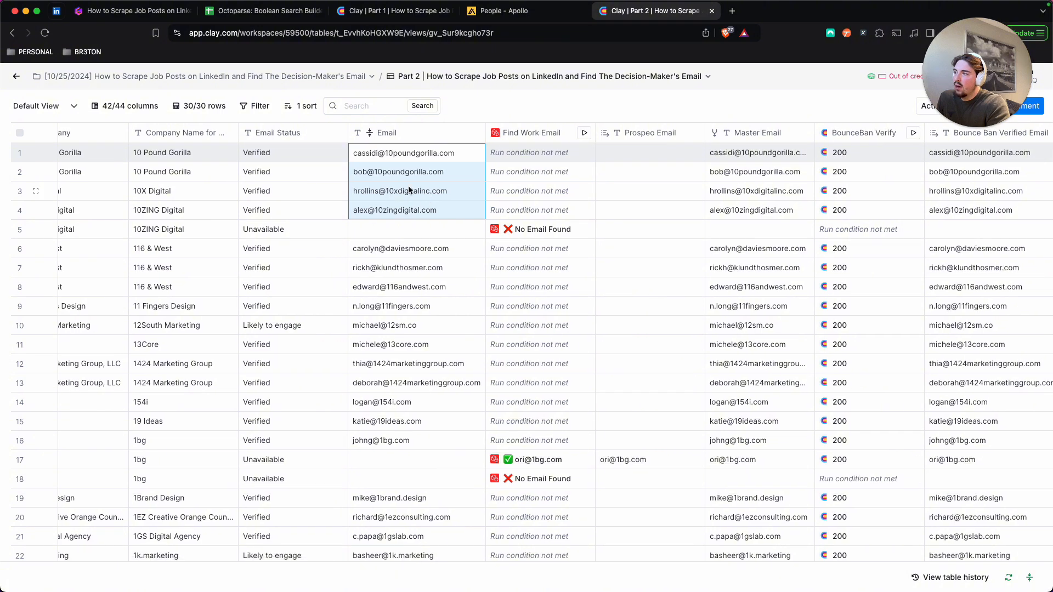
# Inspect the cell details of the first row's BounceBan Verify result and close them.
pyautogui.hscroll(5, 799, 179)
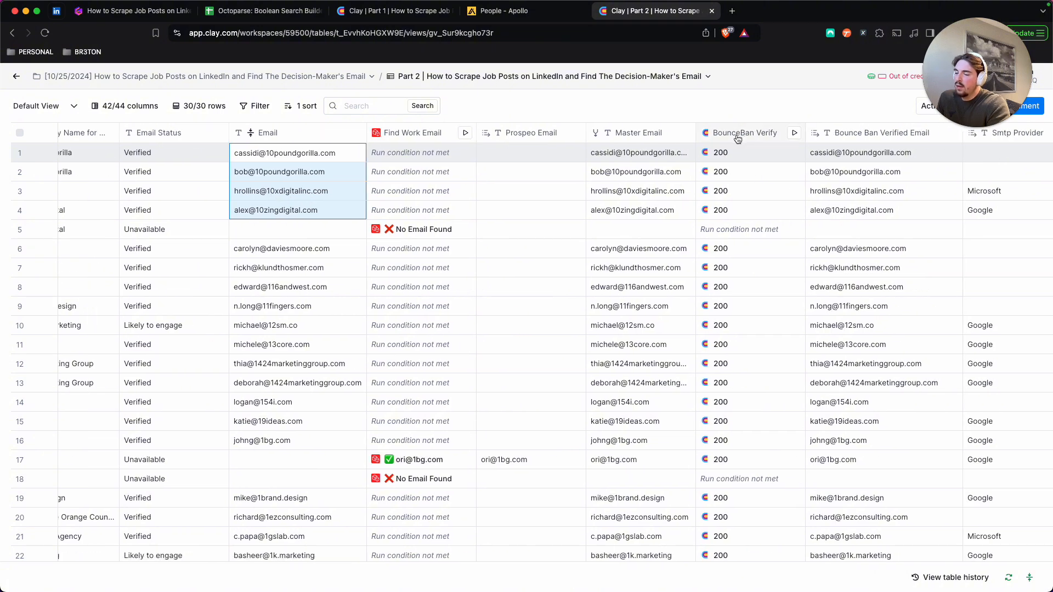
pyautogui.hscroll(5, 728, 153)
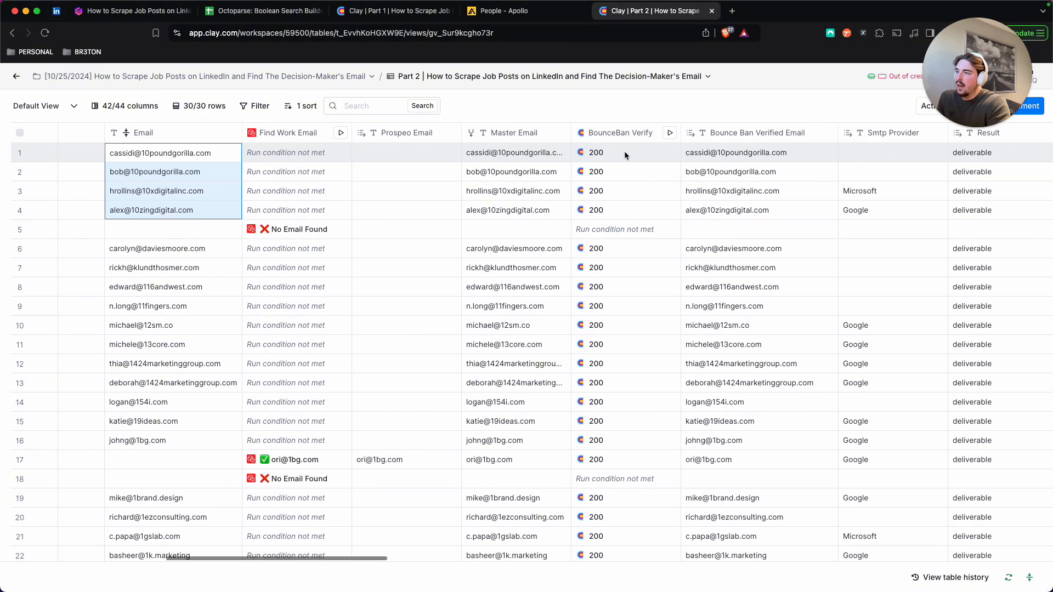
pyautogui.click(623, 155)
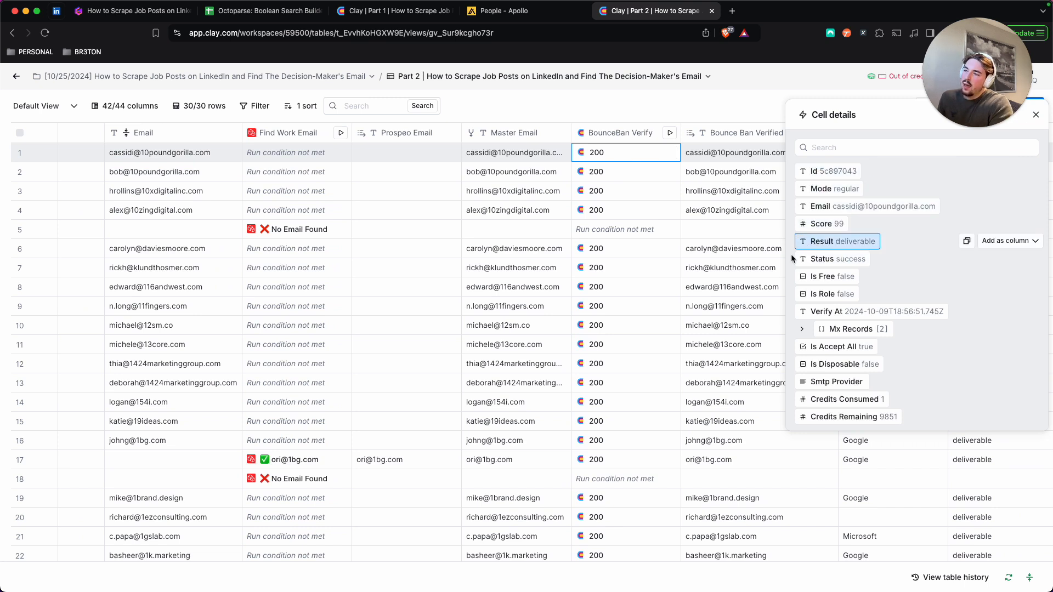
pyautogui.click(1037, 115)
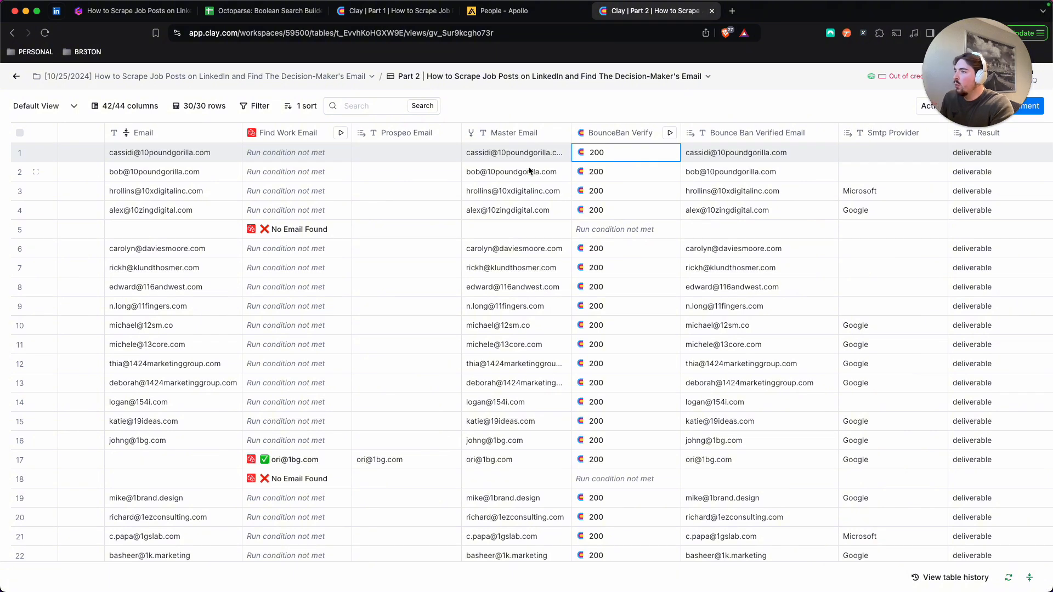
# Review the Find Work Email results through all rows, comparing them with the empty Email cells such as row 5.
pyautogui.hscroll(-3, 529, 171)
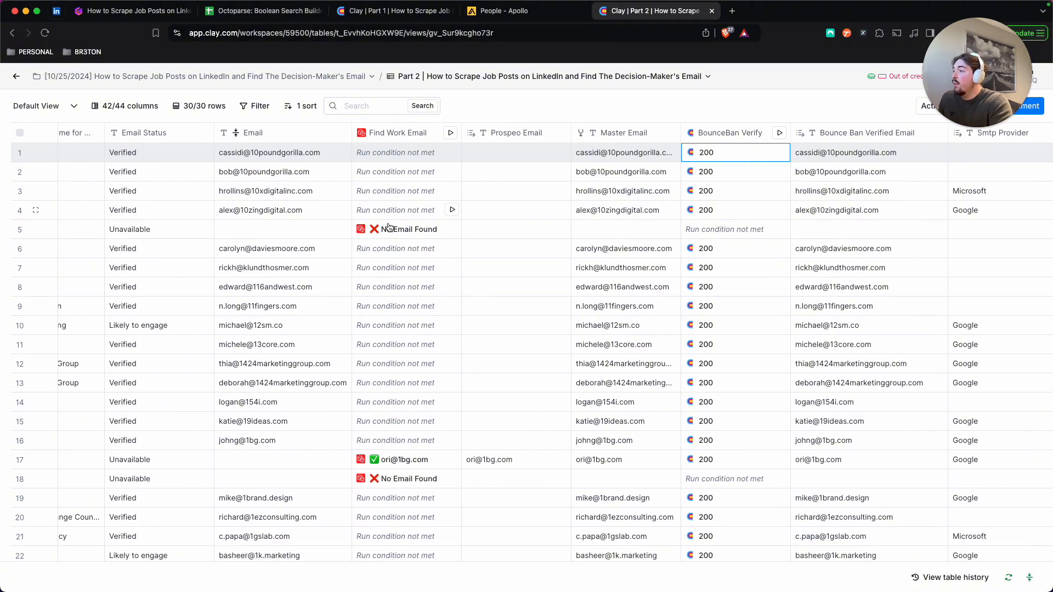
pyautogui.scroll(-5, 438, 238)
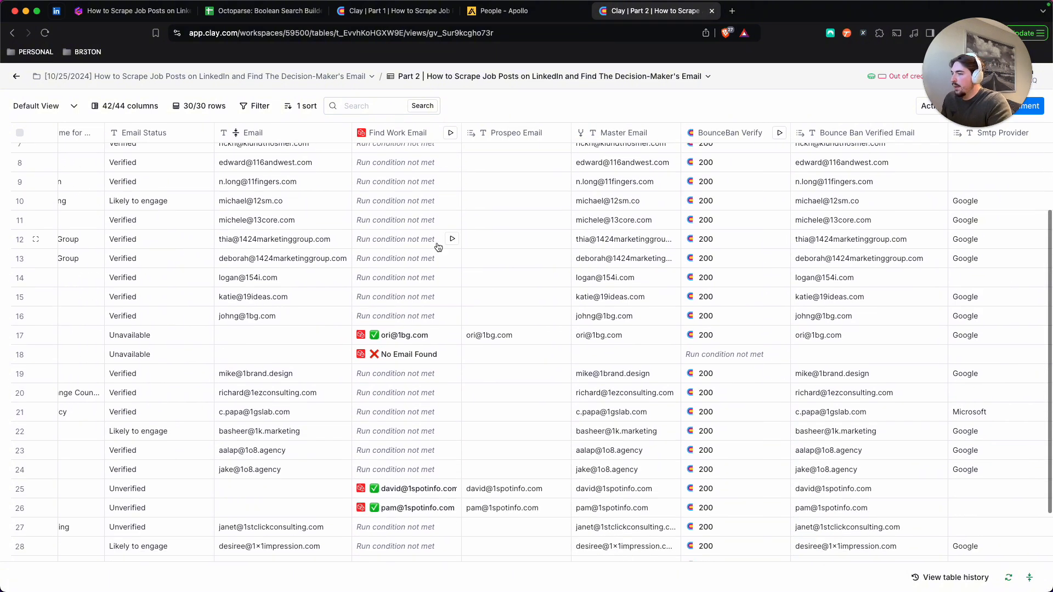
pyautogui.scroll(-1, 356, 406)
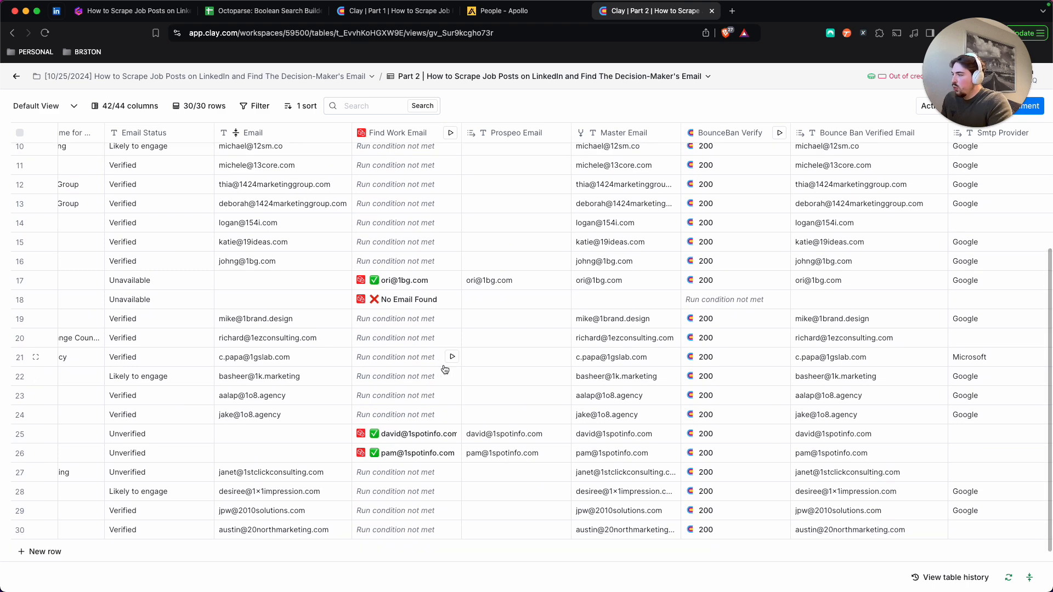
pyautogui.scroll(5, 309, 383)
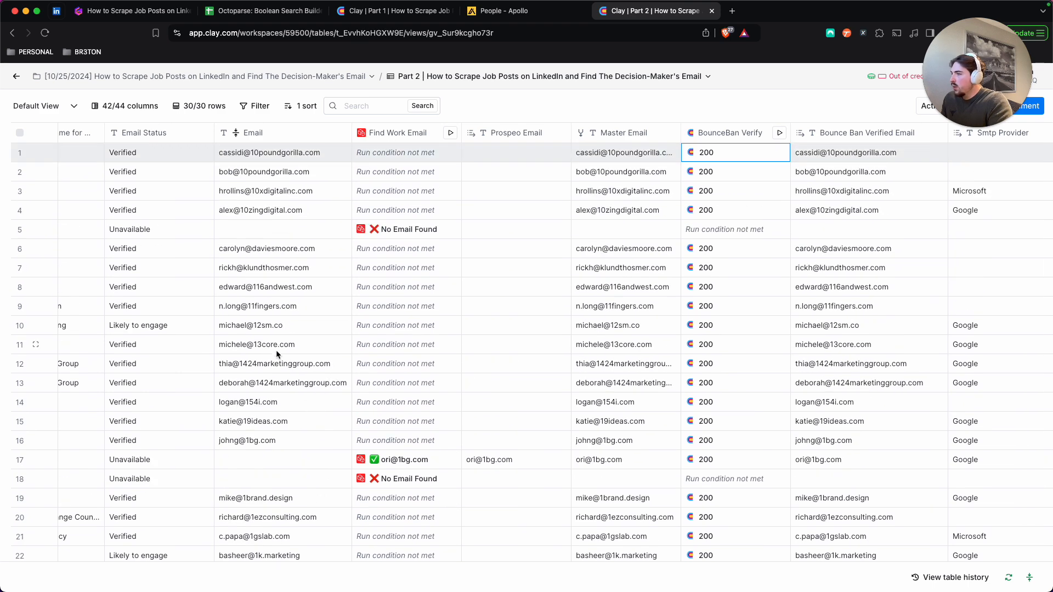
pyautogui.hscroll(2, 741, 237)
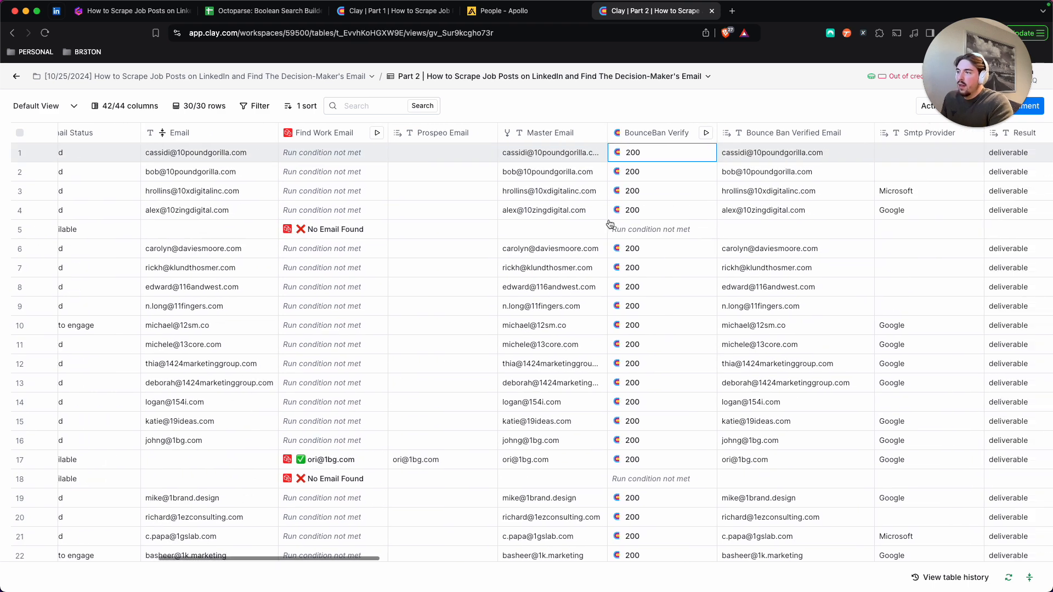
pyautogui.hscroll(-3, 522, 244)
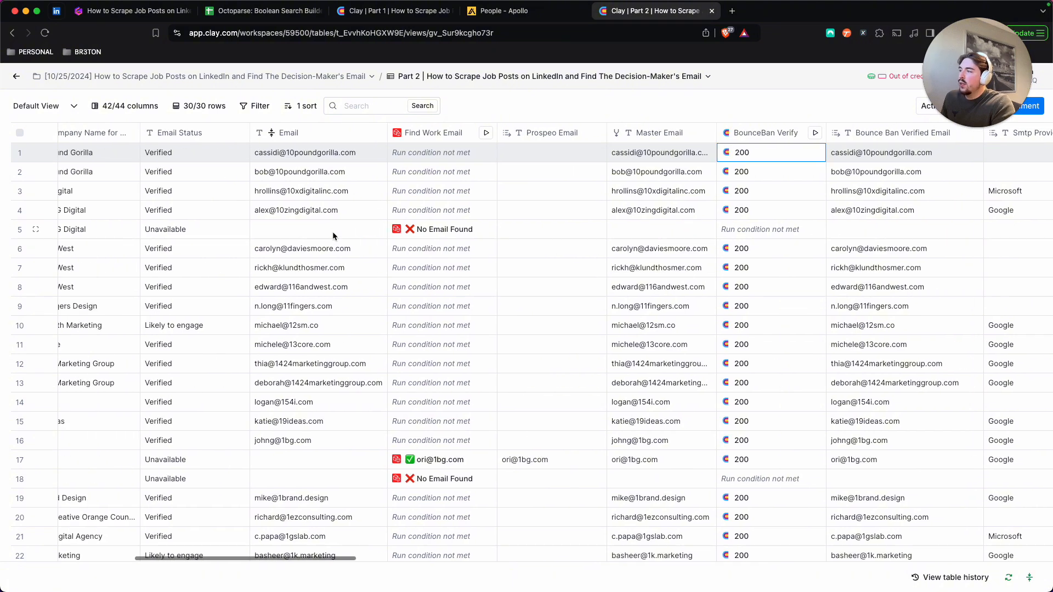
pyautogui.click(333, 235)
# Look at the Retrying 'Risky' & 'Undeliverable' Emails view and return to the Default View.
pyautogui.click(75, 110)
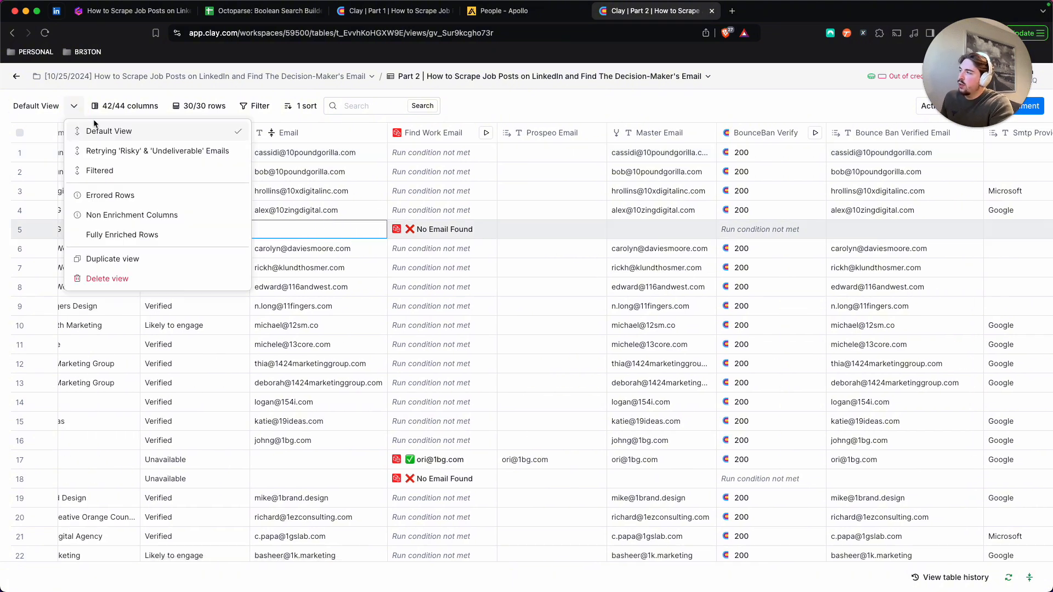
pyautogui.click(126, 147)
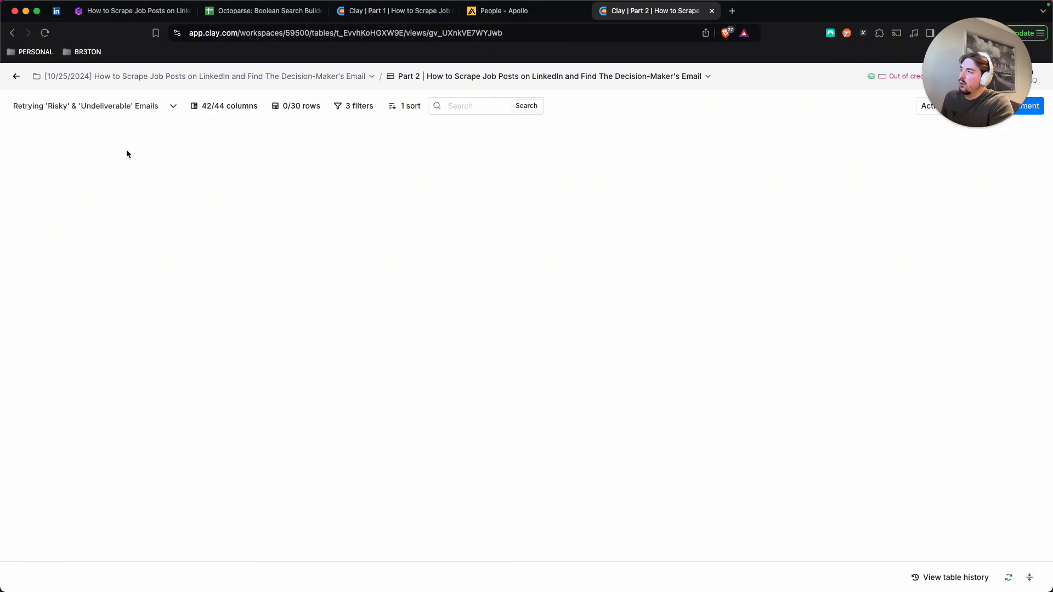
pyautogui.click(172, 107)
pyautogui.click(173, 115)
pyautogui.click(173, 107)
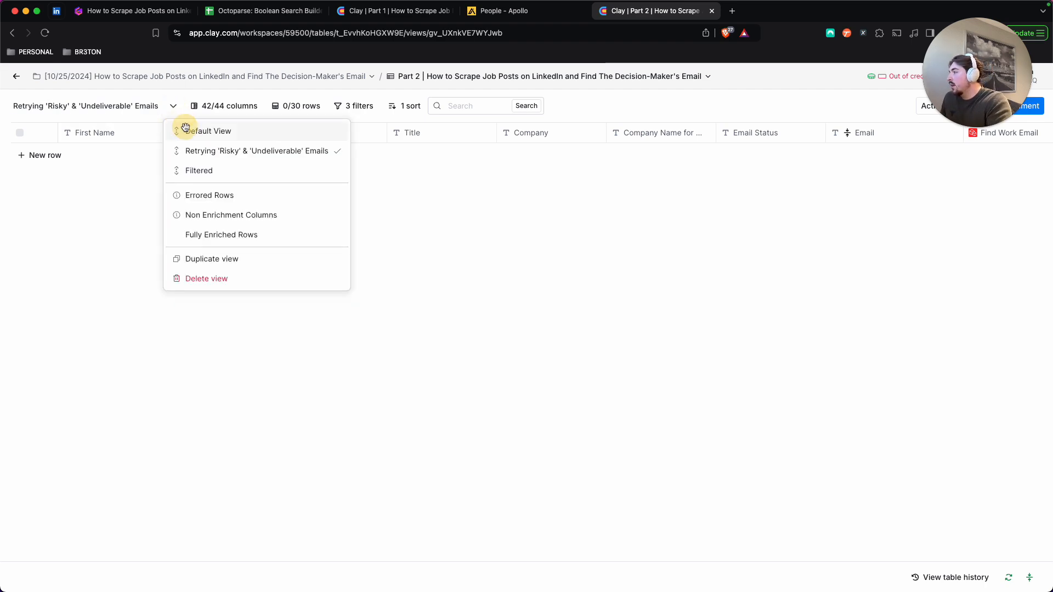
pyautogui.click(204, 130)
# Delete the addresses from the Email column in rows 2 to 4.
pyautogui.hscroll(3, 505, 244)
pyautogui.hscroll(5, 670, 171)
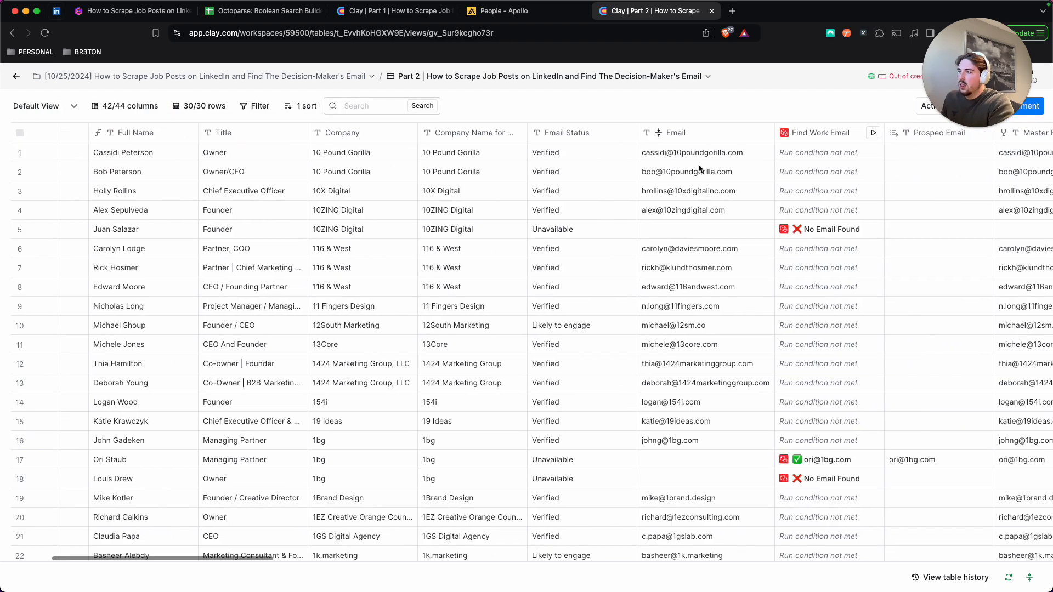
pyautogui.hscroll(1, 624, 166)
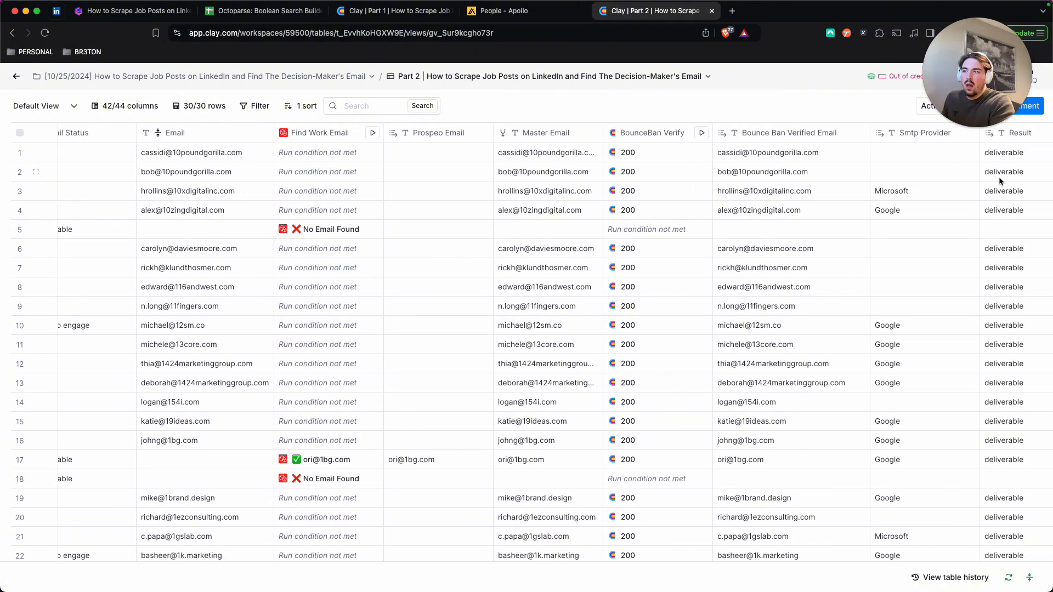
pyautogui.moveTo(223, 174); pyautogui.dragTo(223, 211)
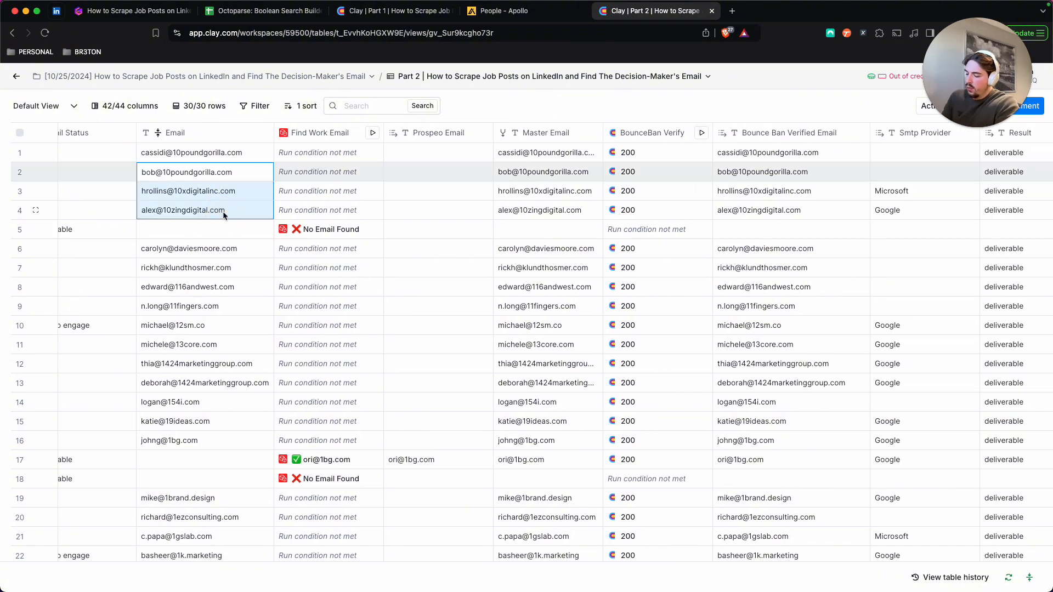
pyautogui.press('Delete')
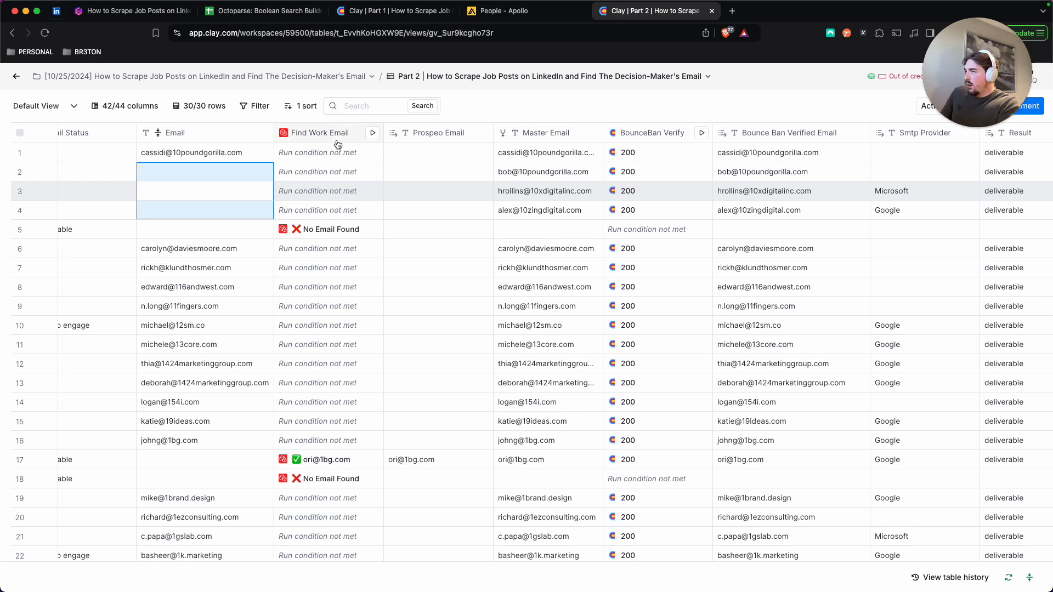
# Run the Find Work Email column to look up the missing addresses in rows 2 to 4.
pyautogui.click(373, 133)
pyautogui.click(449, 180)
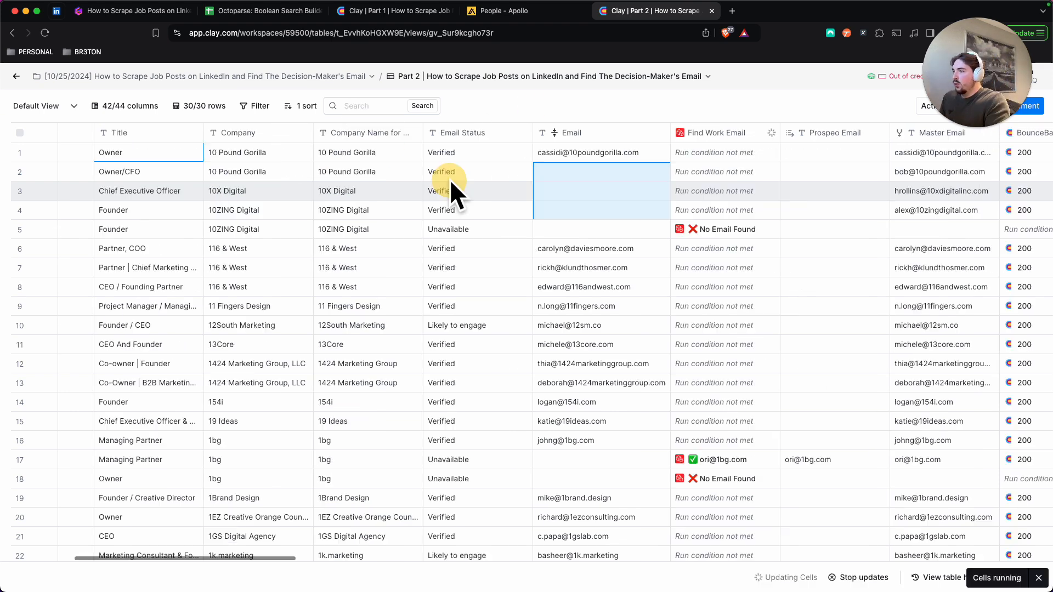
pyautogui.hscroll(2, 466, 177)
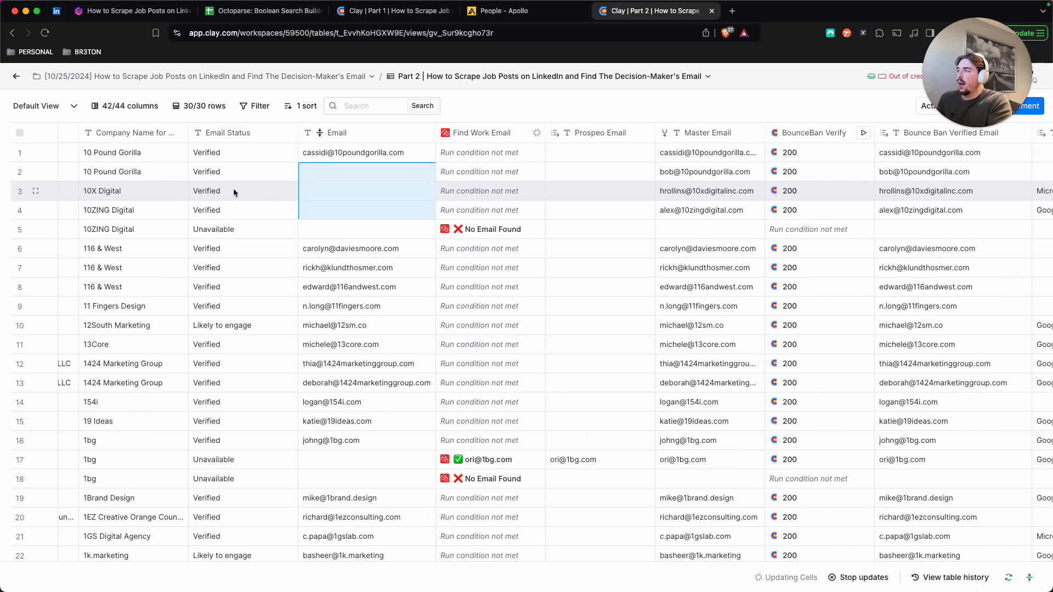
pyautogui.hscroll(-9, 232, 189)
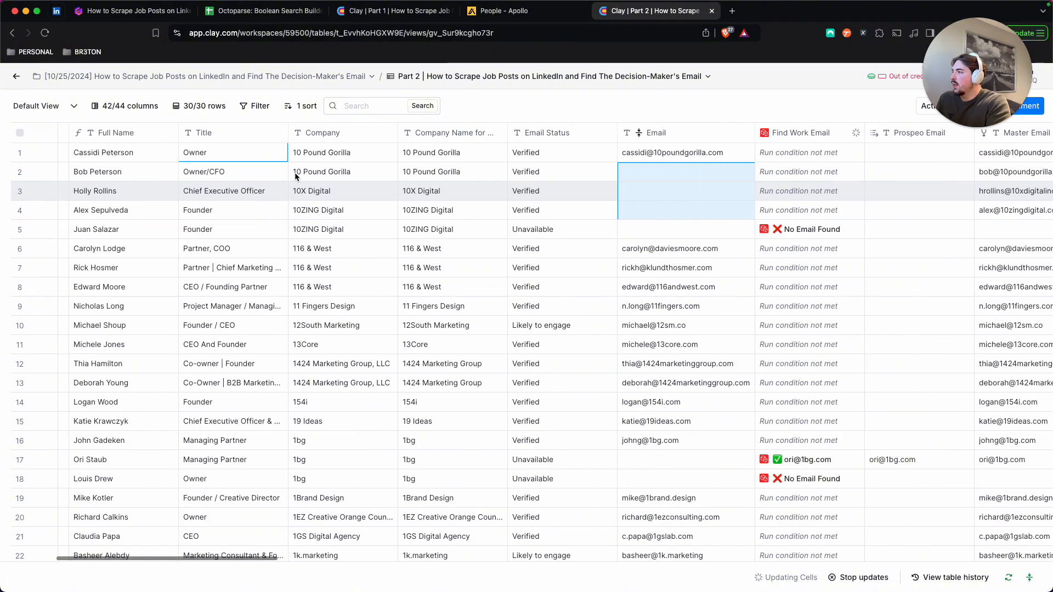
pyautogui.hscroll(5, 300, 177)
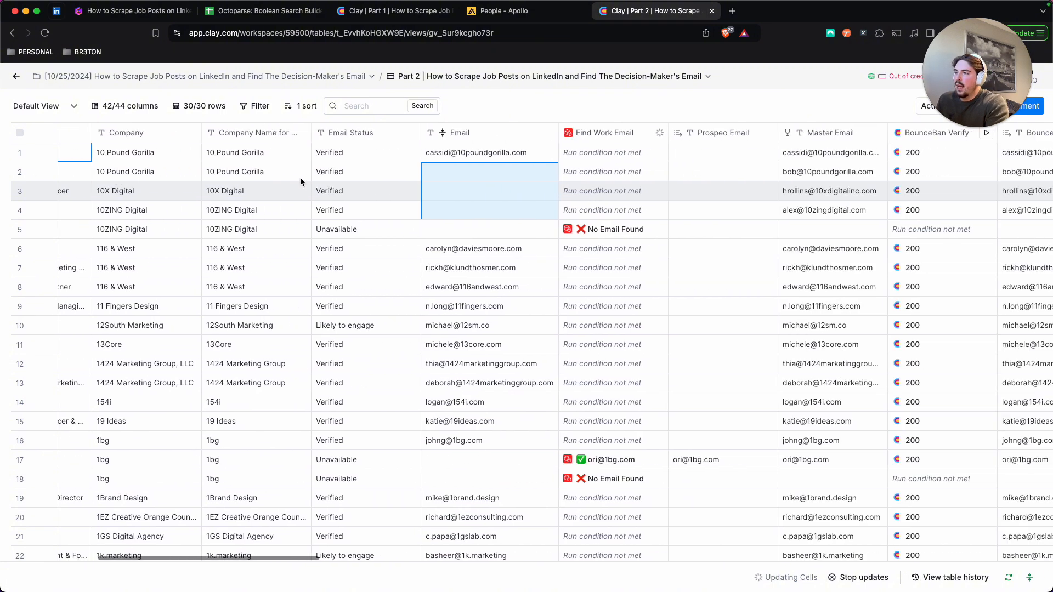
pyautogui.hscroll(3, 590, 162)
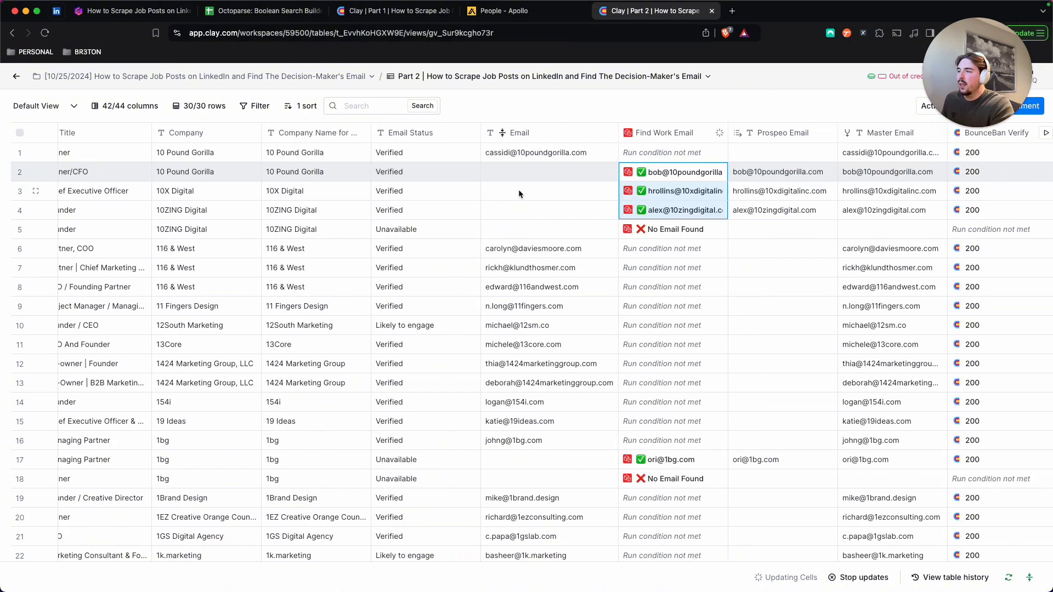
pyautogui.hscroll(2, 528, 194)
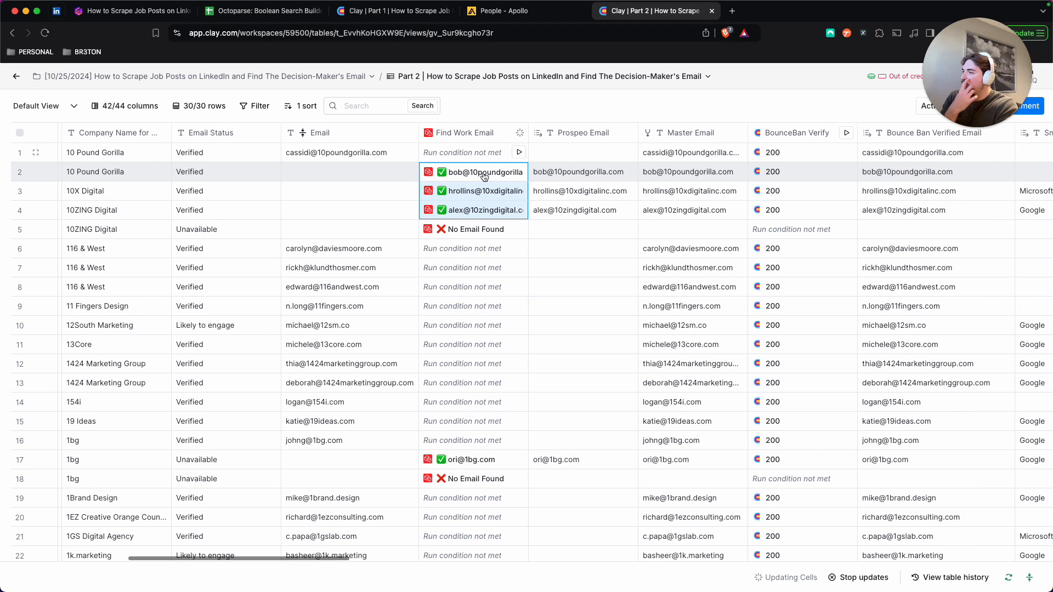
pyautogui.hscroll(2, 510, 188)
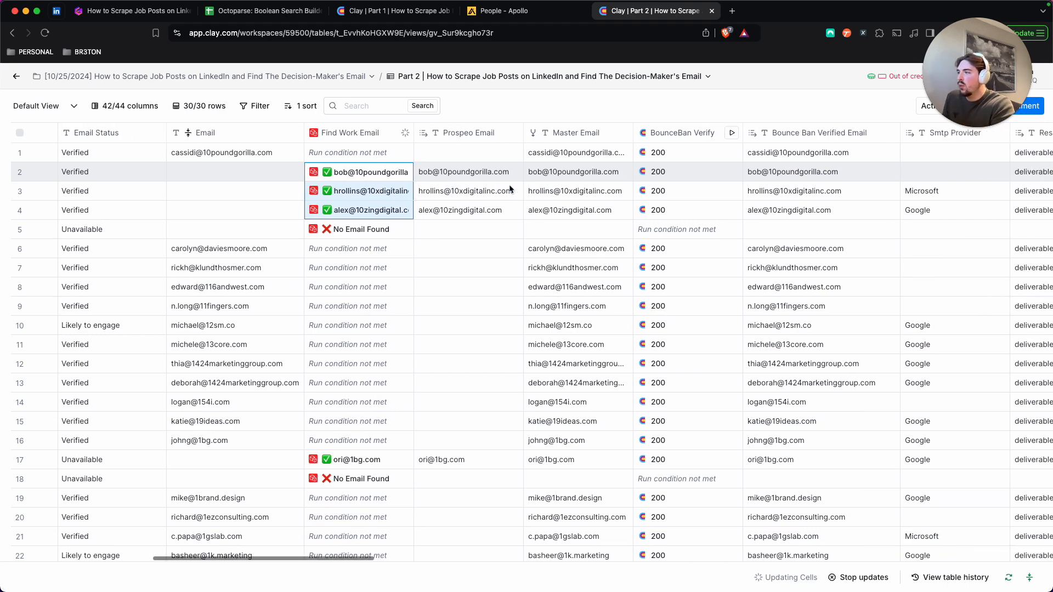
# Check the Prospeo Email and Result values for rows 2 to 4 and row 2's BounceBan Verify cell details.
pyautogui.click(450, 190)
pyautogui.hscroll(5, 594, 176)
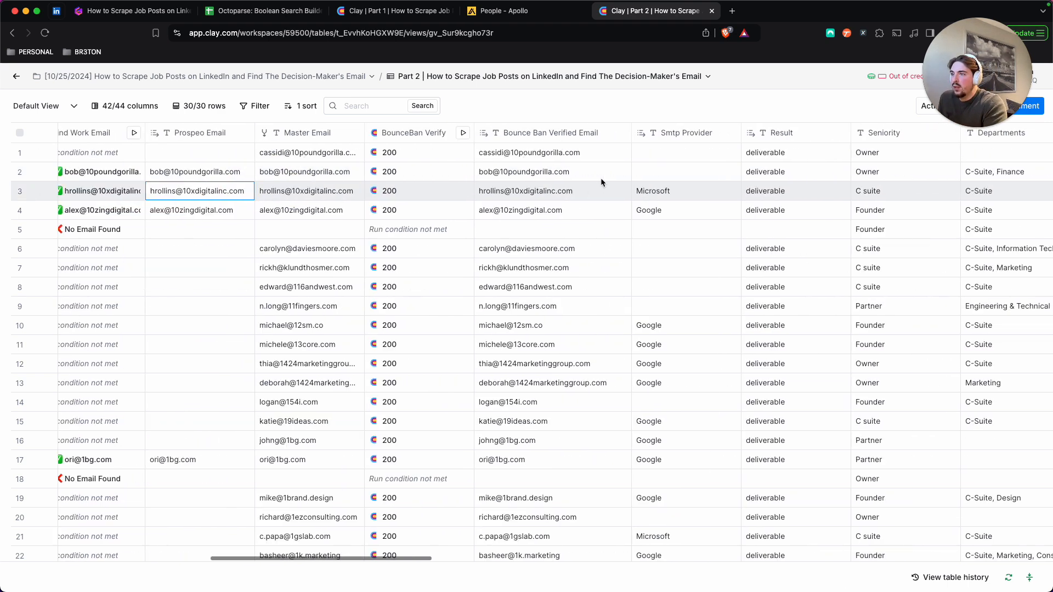
pyautogui.click(755, 173)
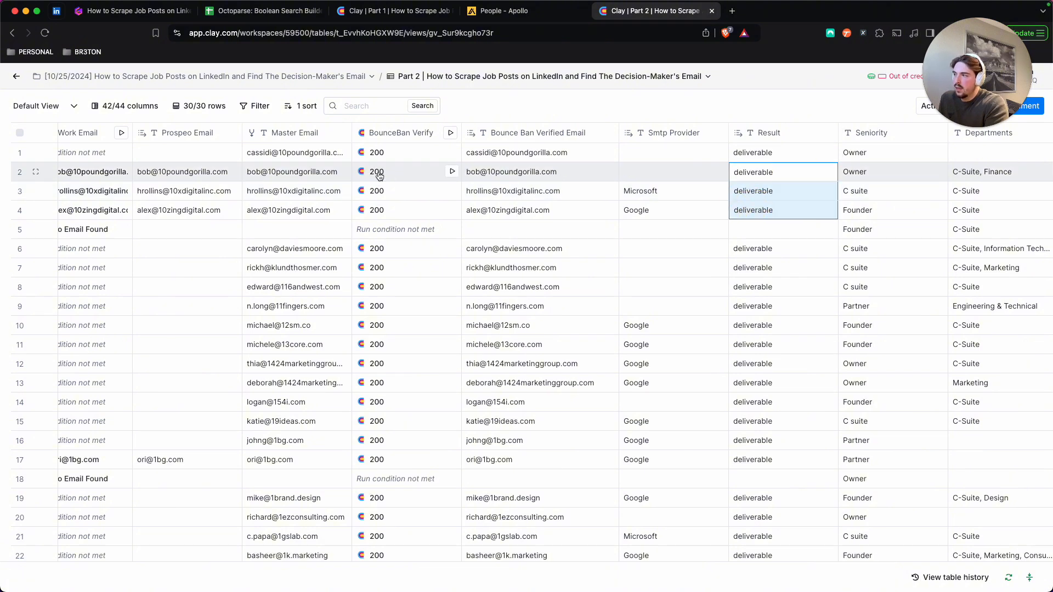
pyautogui.click(408, 174)
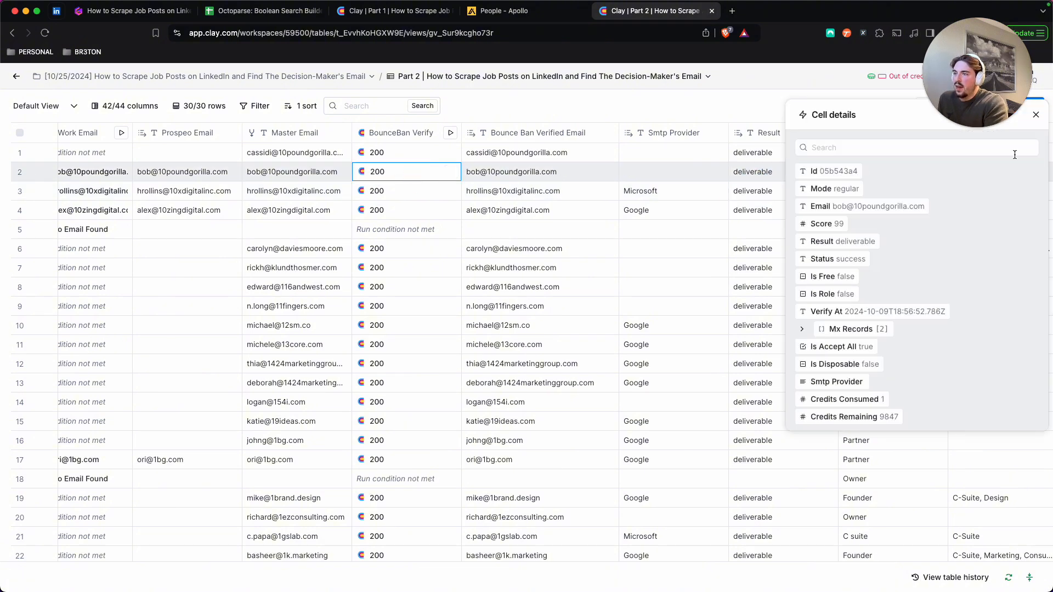
pyautogui.click(1036, 114)
pyautogui.moveTo(752, 172); pyautogui.dragTo(757, 223)
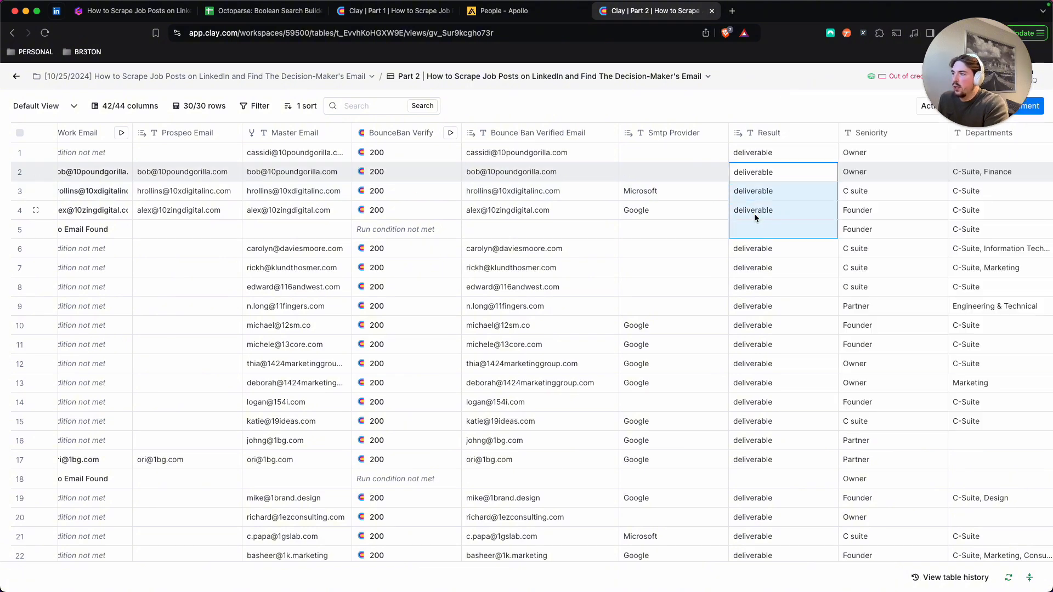
pyautogui.hscroll(-4, 494, 214)
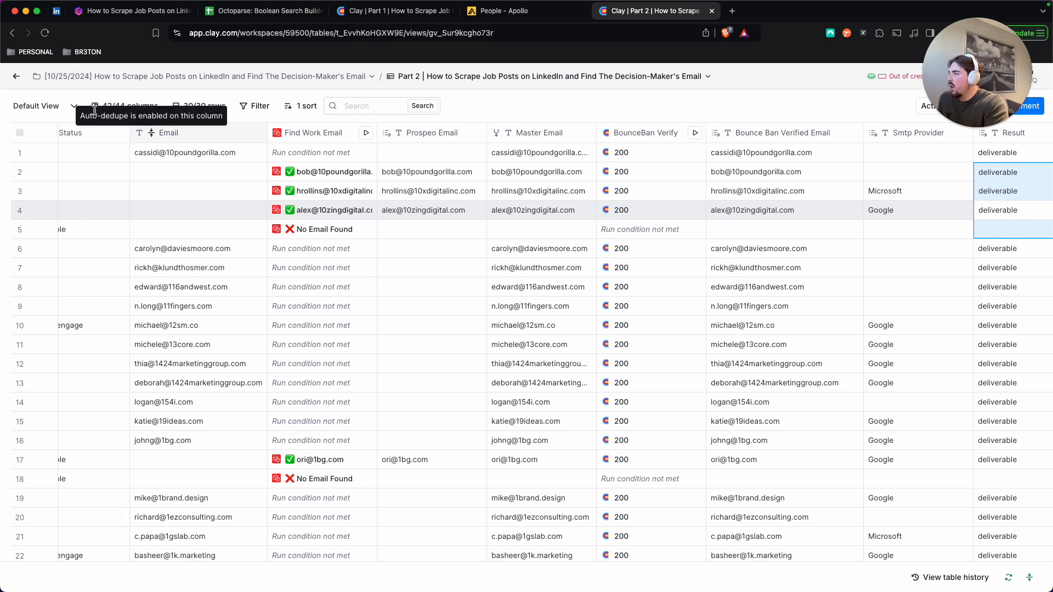
# Review the Email Status, Find Work Email, Master Email, BounceBan Verify and Result columns across the contact rows.
pyautogui.hscroll(-1, 149, 204)
pyautogui.hscroll(-2, 149, 204)
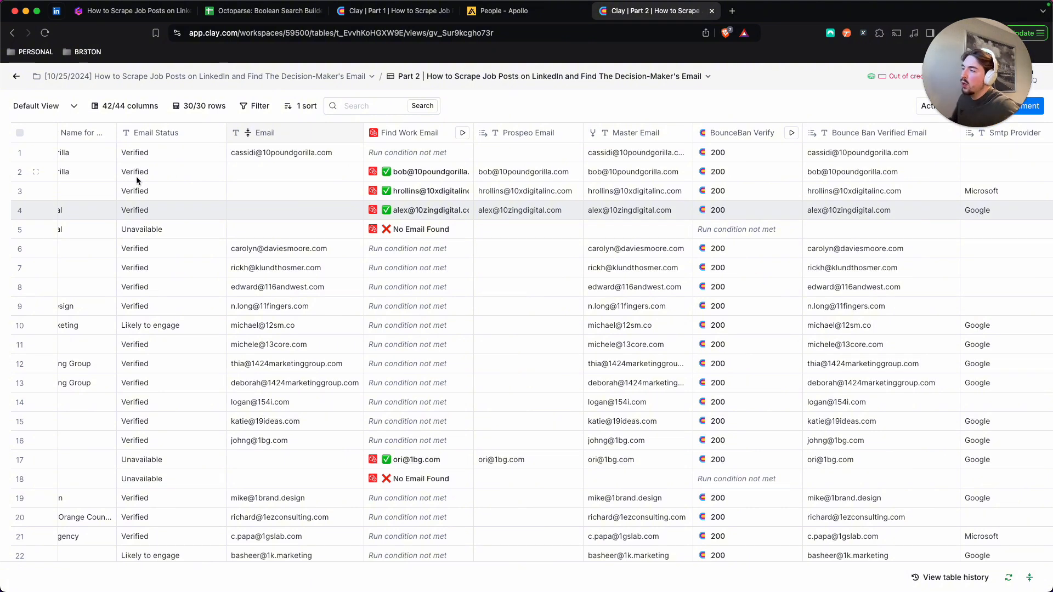
pyautogui.scroll(-2, 308, 215)
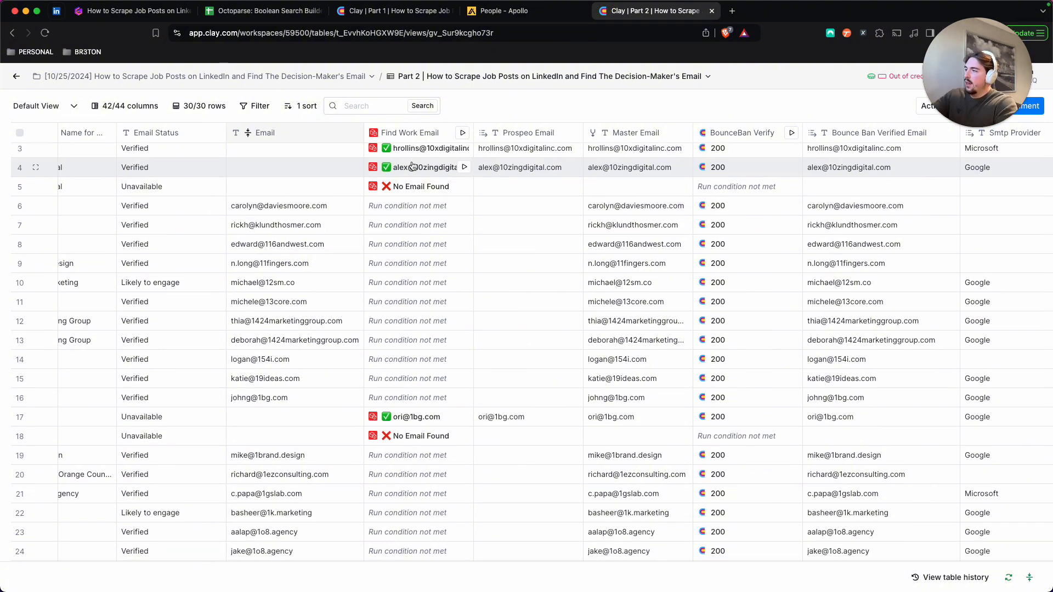
pyautogui.hscroll(8, 639, 277)
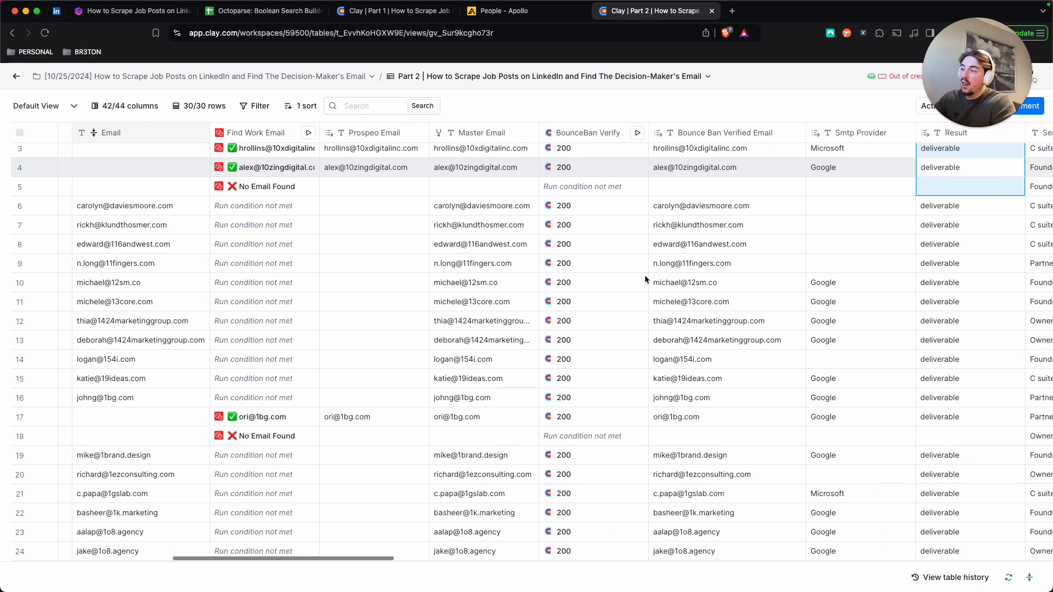
pyautogui.hscroll(8, 601, 286)
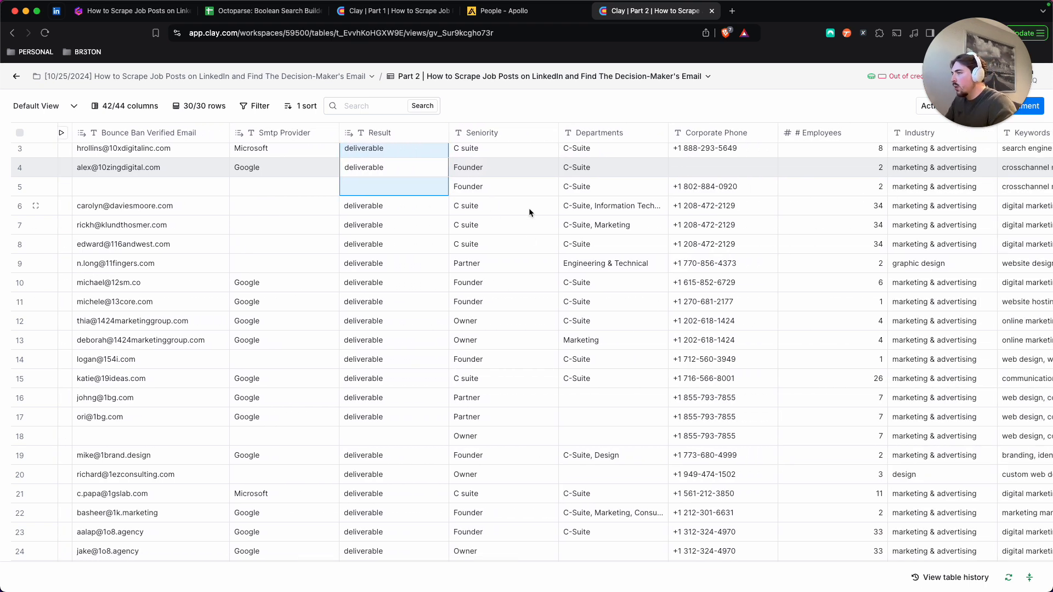
# Look through the contact and company data columns from Seniority and Industry to Annual Revenue and Last Raised At.
pyautogui.hscroll(6, 657, 196)
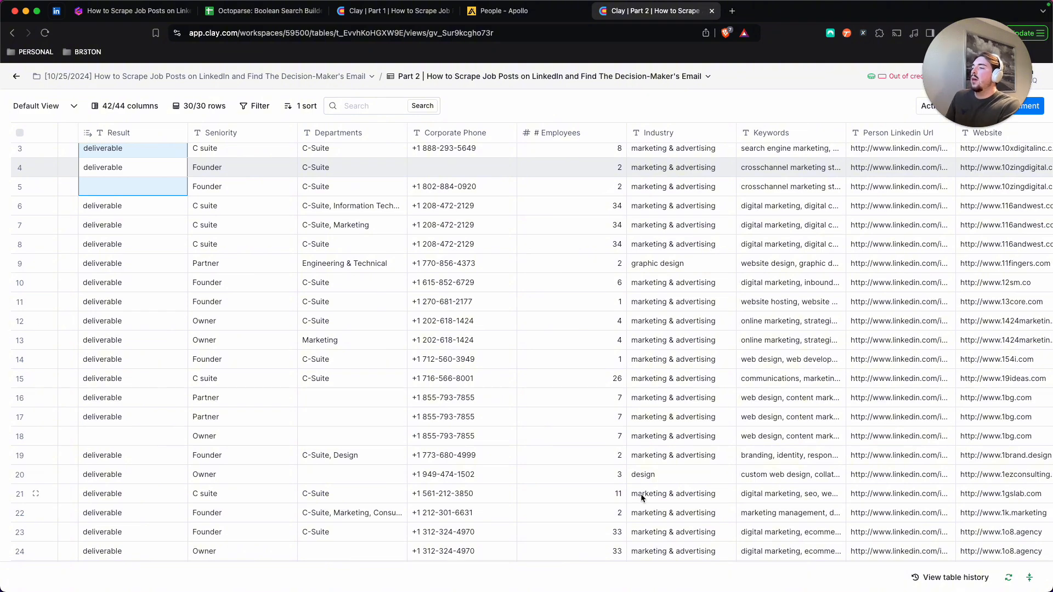
pyautogui.hscroll(15, 601, 230)
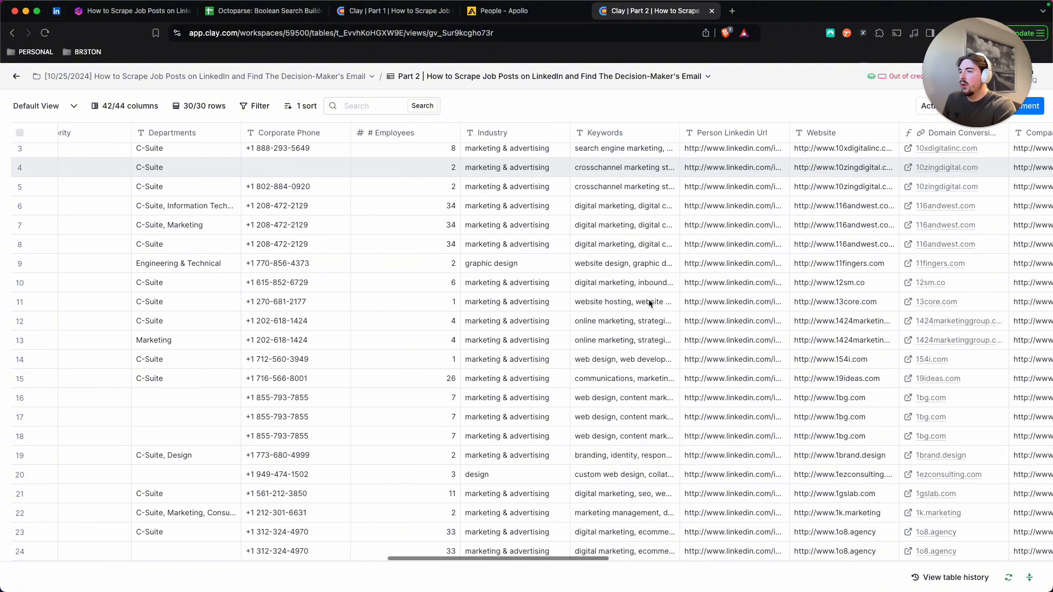
pyautogui.hscroll(14, 637, 266)
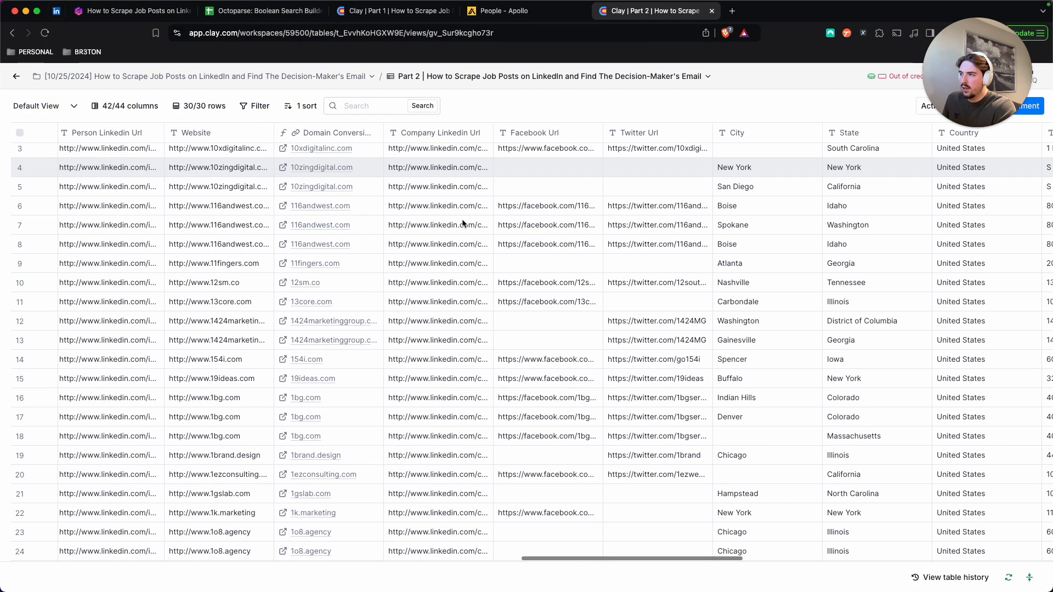
pyautogui.hscroll(15, 636, 253)
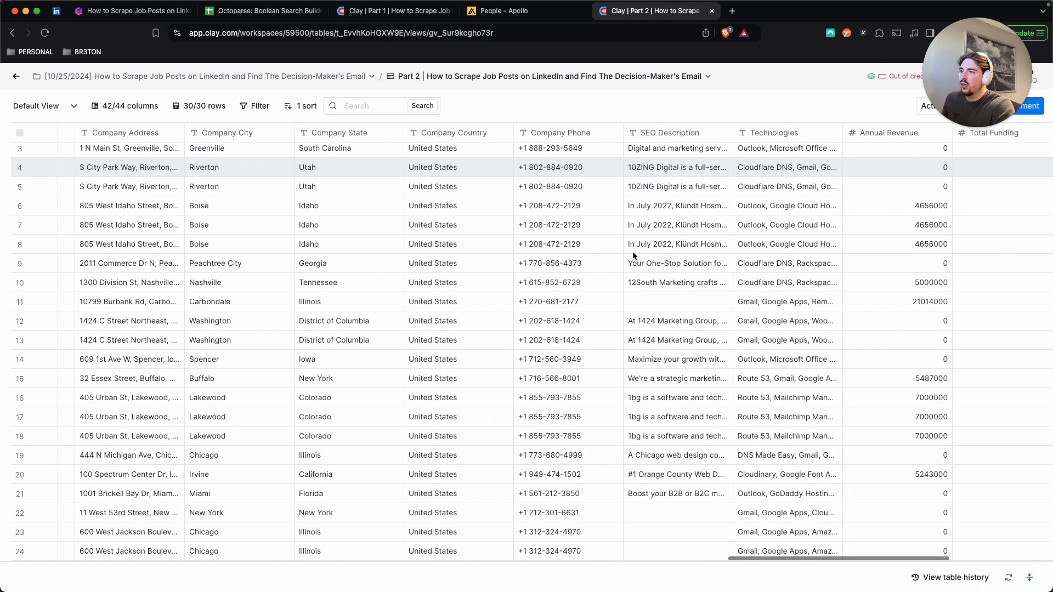
pyautogui.hscroll(5, 910, 229)
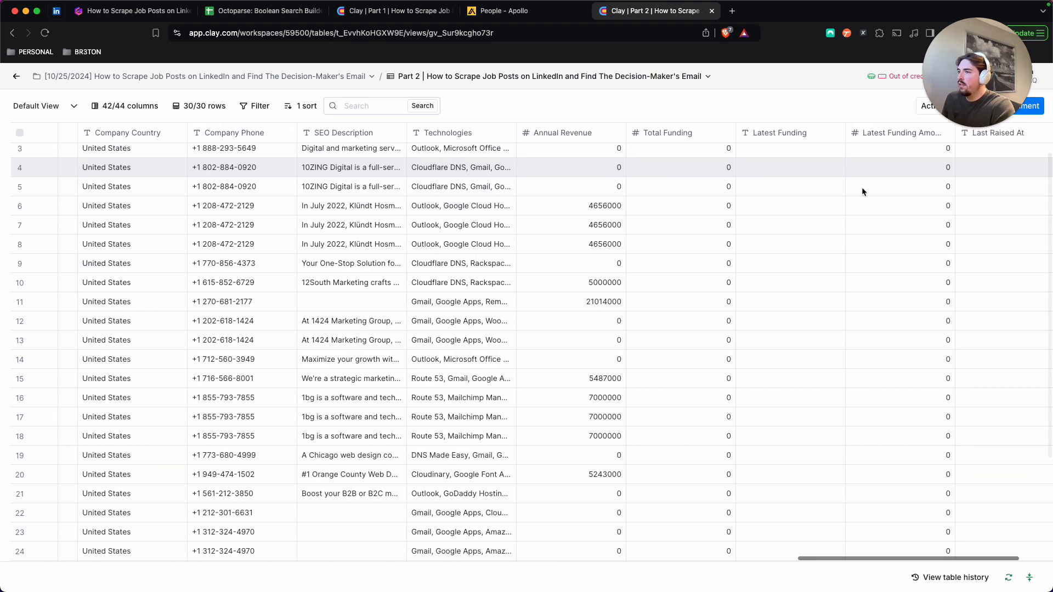
pyautogui.hscroll(-5, 477, 225)
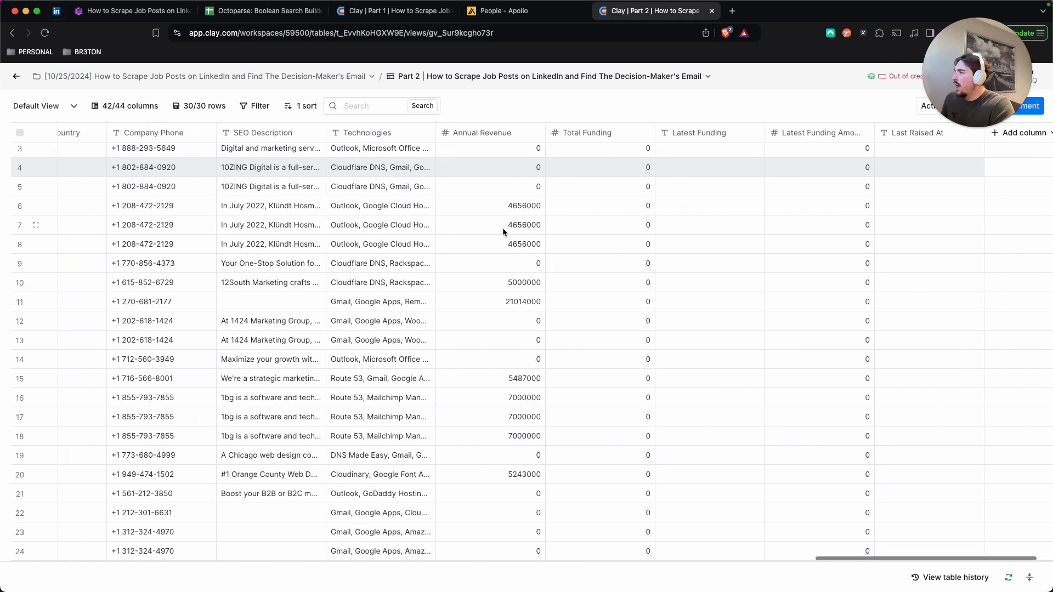
# Examine the Technologies values in rows 4 to 17 and the SEO Description values in rows 6 to 16.
pyautogui.moveTo(548, 170); pyautogui.dragTo(556, 412)
pyautogui.hscroll(-2, 554, 389)
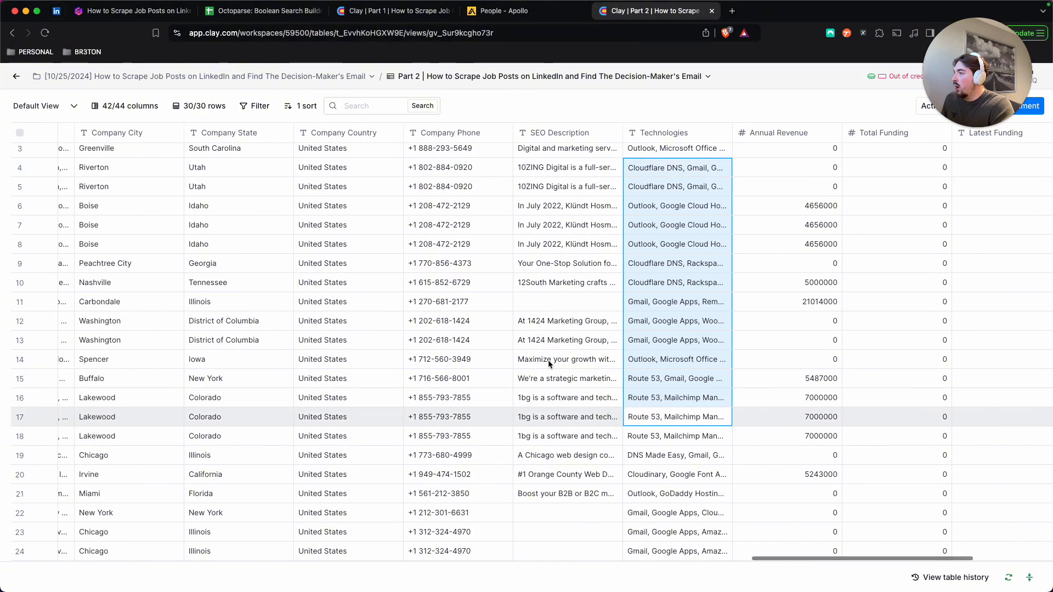
pyautogui.moveTo(563, 208); pyautogui.dragTo(569, 411)
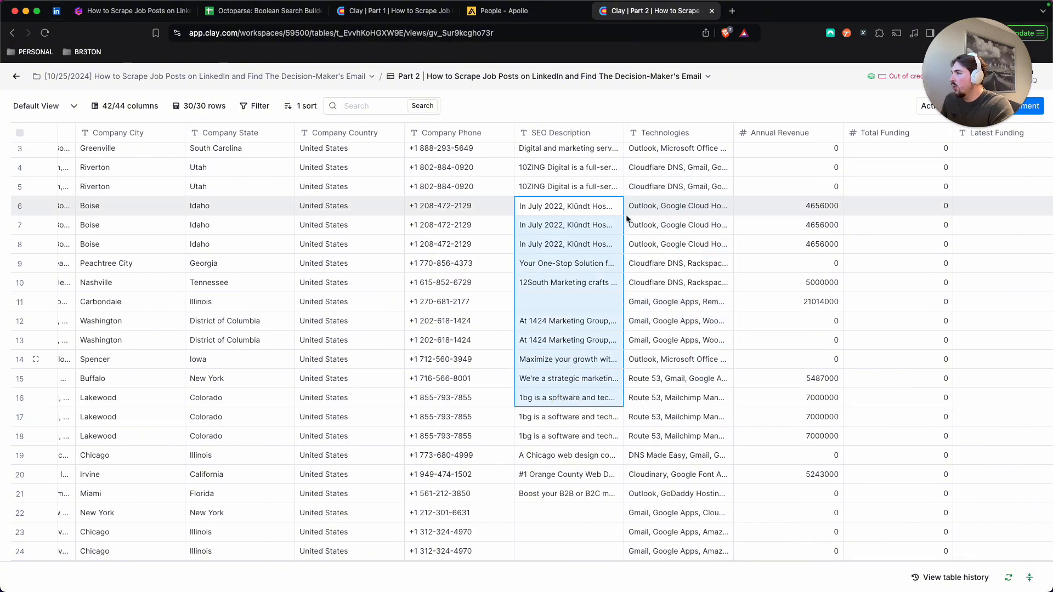
pyautogui.hscroll(-1, 554, 267)
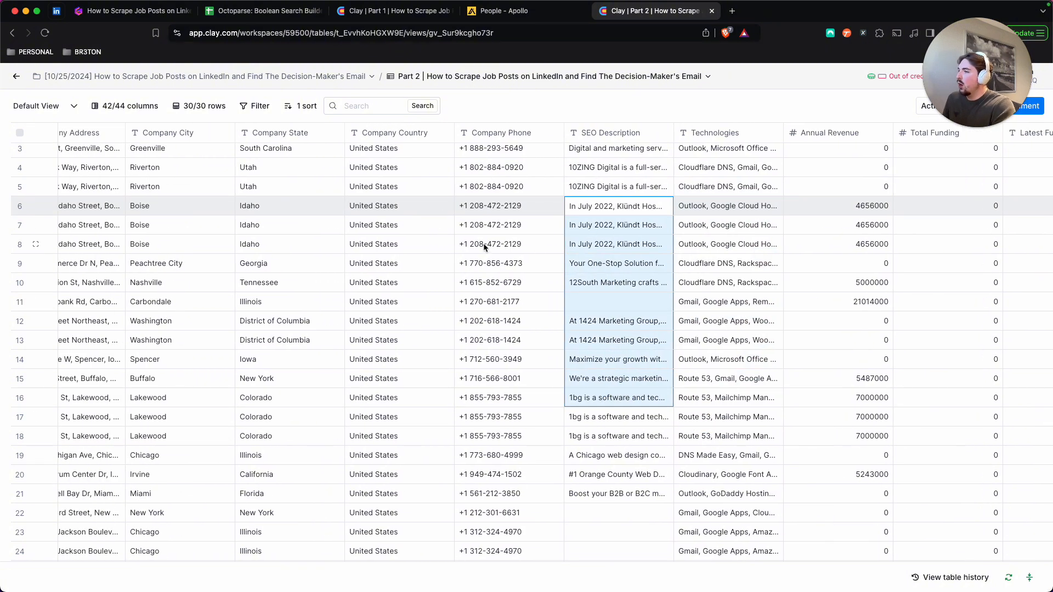
pyautogui.hscroll(-2, 449, 254)
# Review the whole Part 2 table from the First Name column through the verified emails to the last column.
pyautogui.hscroll(15, 430, 243)
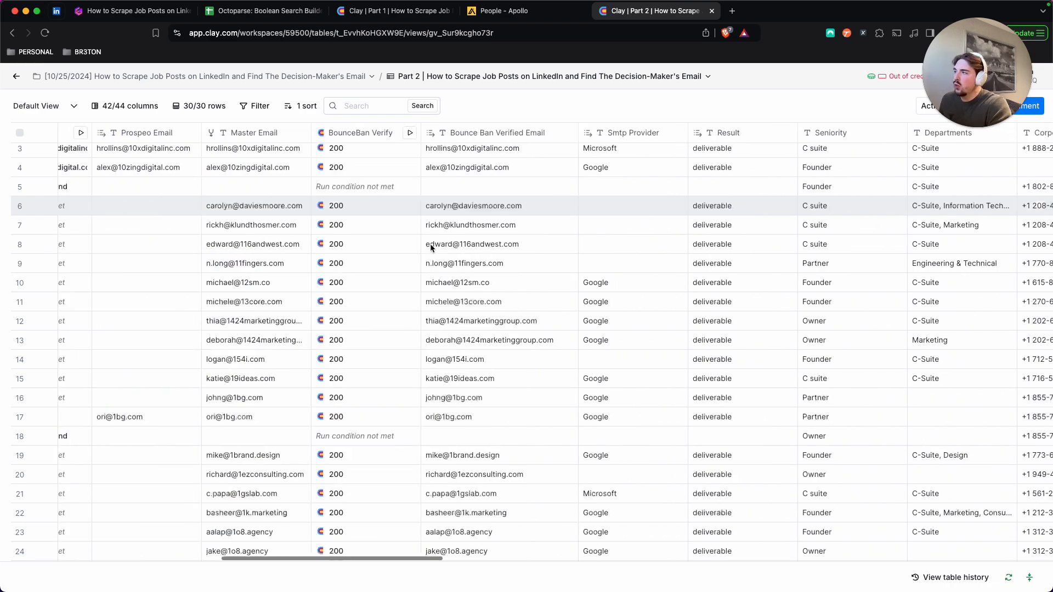
pyautogui.hscroll(-4, 430, 244)
pyautogui.hscroll(-15, 430, 244)
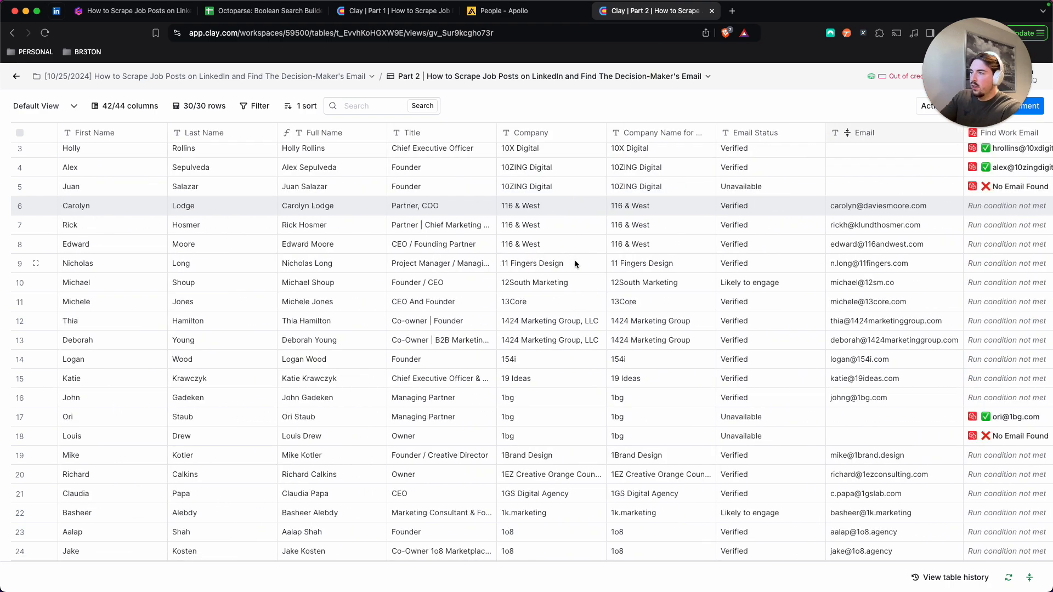
pyautogui.hscroll(12, 593, 251)
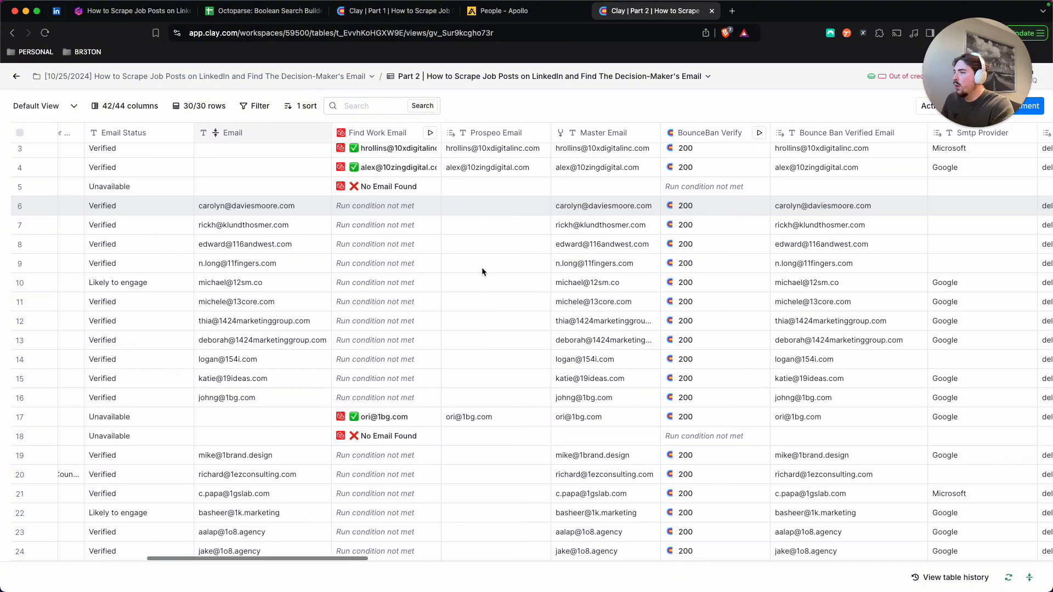
pyautogui.hscroll(20, 477, 268)
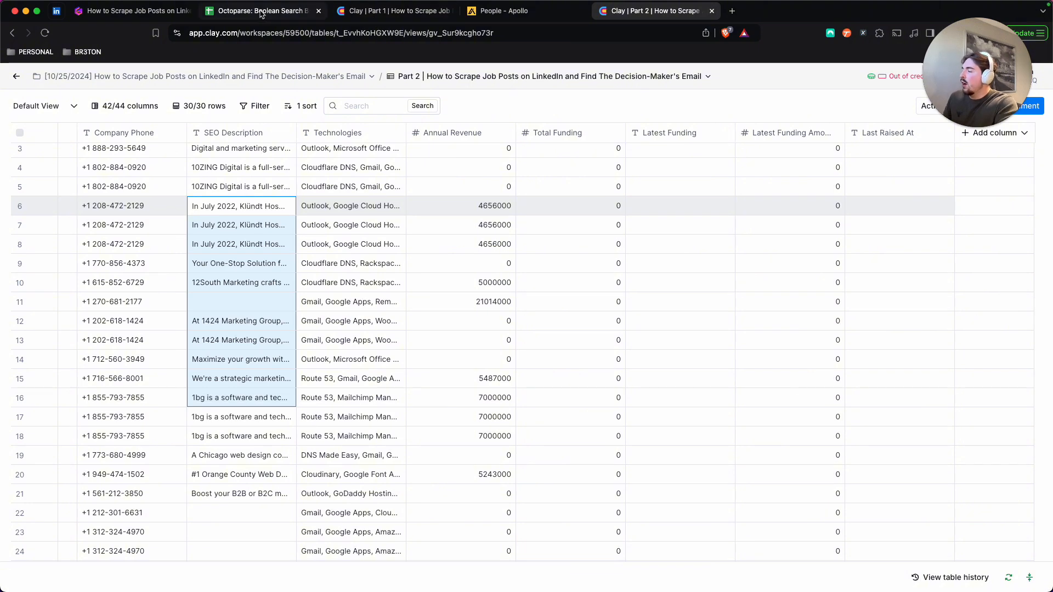
# Switch to the Gamma presentation, advance to the Part 3: Copywriting slide and read Variant 1's opening line with {{Title}}.
pyautogui.click(134, 11)
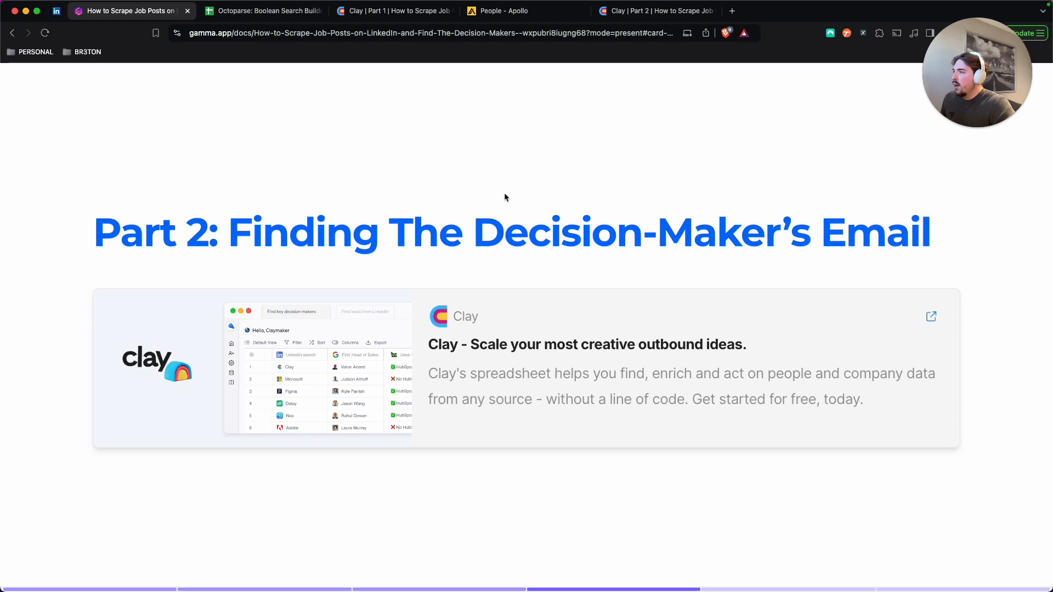
pyautogui.press('Right')
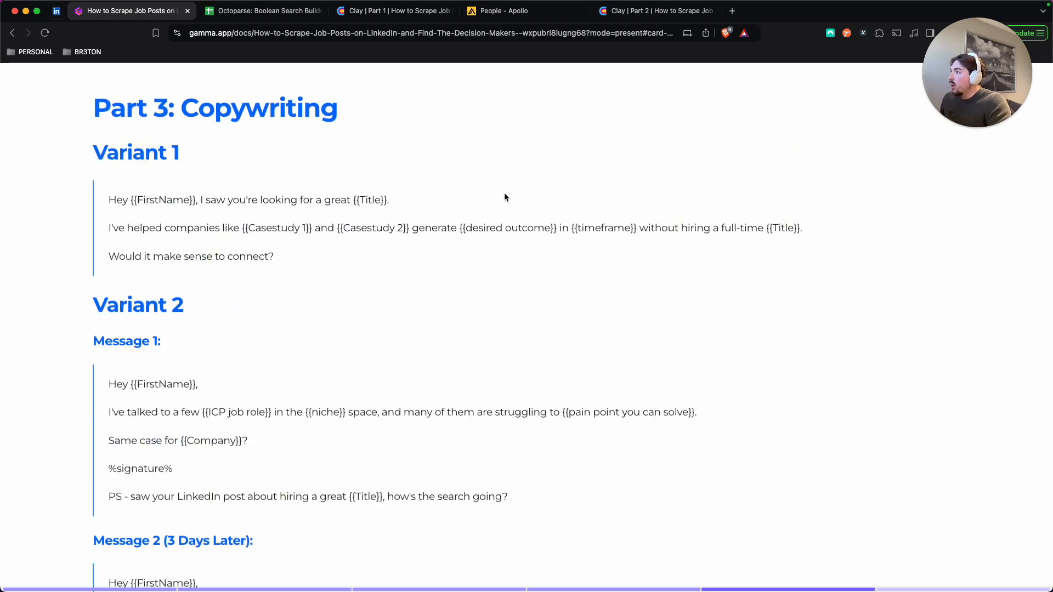
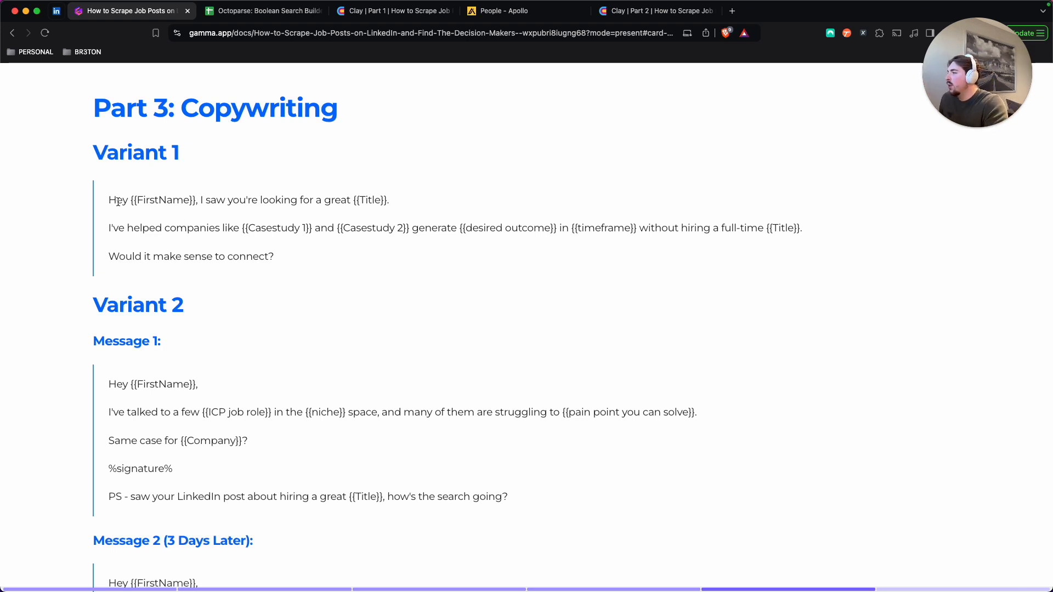
pyautogui.click(311, 196)
pyautogui.click(353, 201)
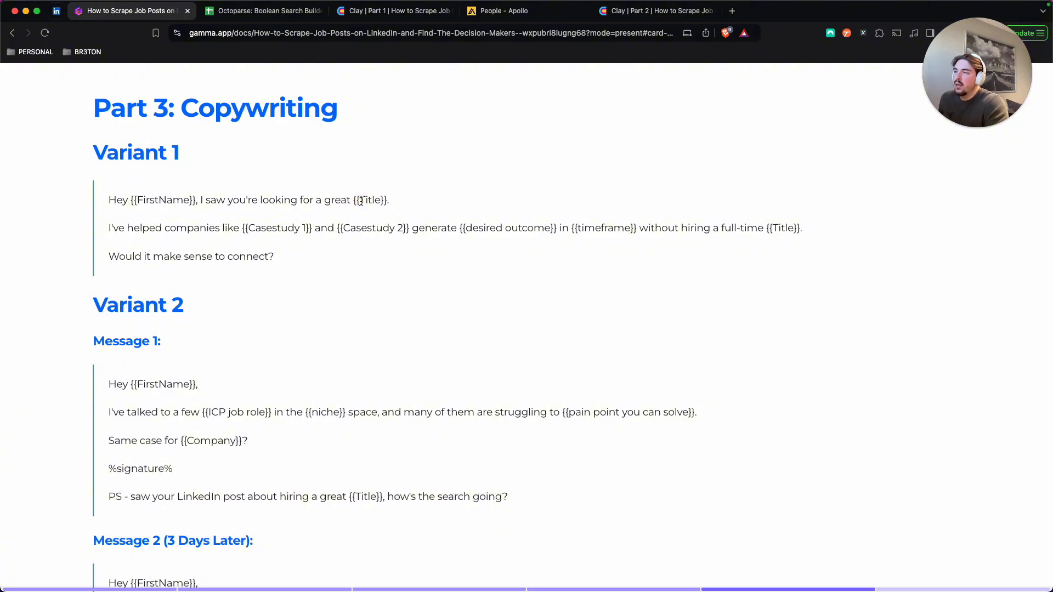
# Switch to the Part 2 table in Clay, look across its columns and open the choices for adding a column.
pyautogui.click(658, 11)
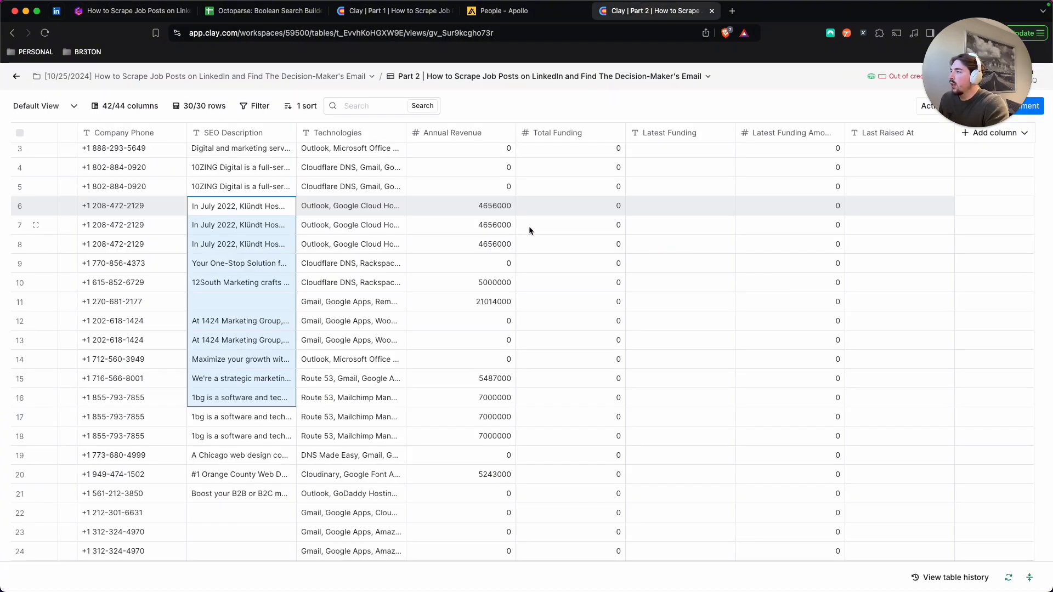
pyautogui.hscroll(-15, 501, 224)
pyautogui.hscroll(-20, 495, 224)
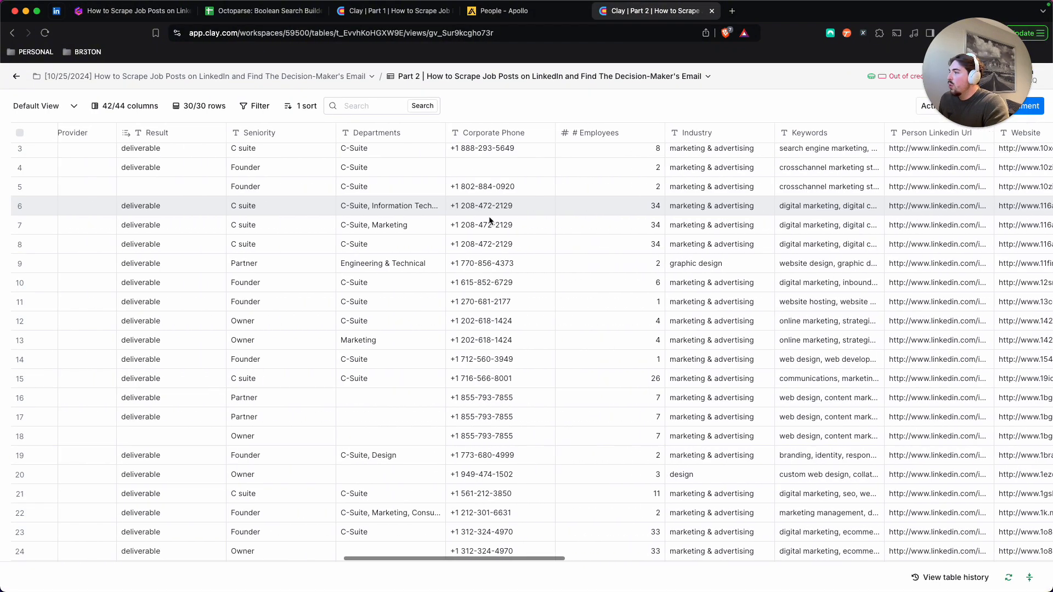
pyautogui.hscroll(-4, 486, 215)
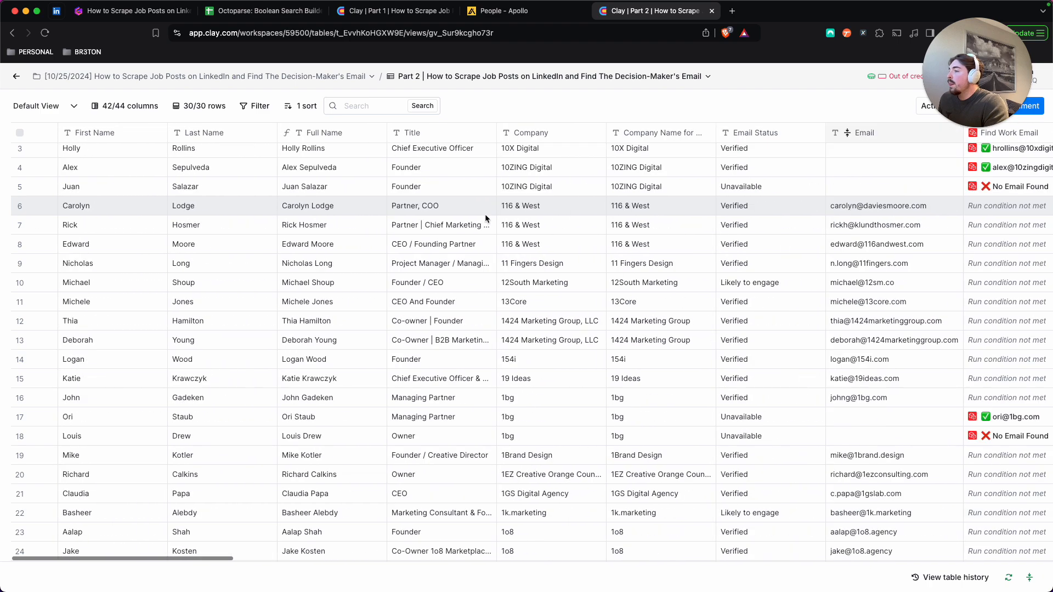
pyautogui.hscroll(20, 493, 216)
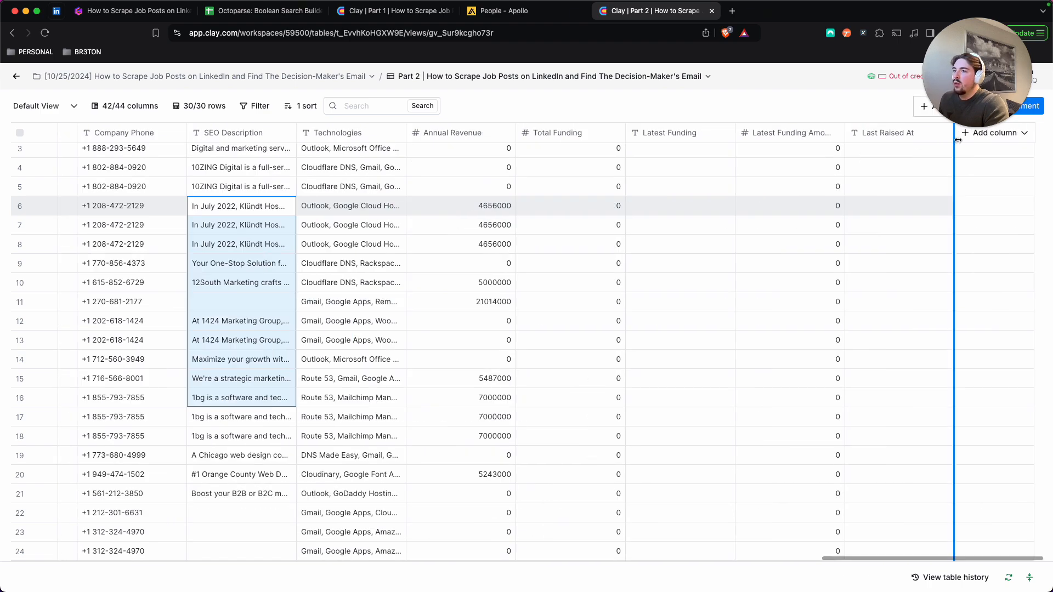
pyautogui.click(965, 132)
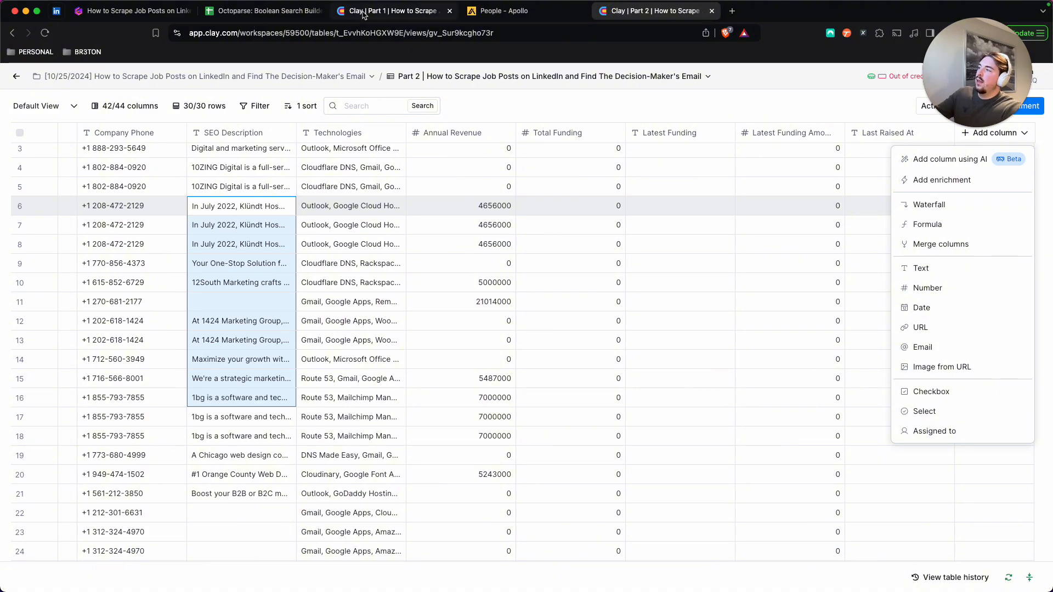
# Switch to the Part 1 table in Clay and check the Job_Title column, starting from row 1.
pyautogui.click(397, 10)
pyautogui.hscroll(-16, 241, 261)
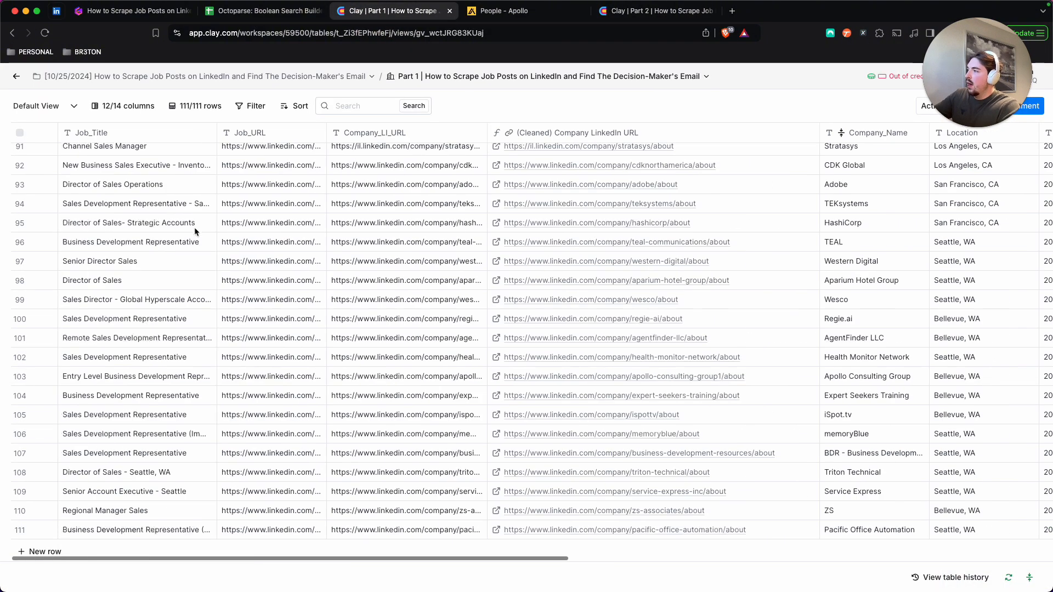
pyautogui.hscroll(10, 577, 213)
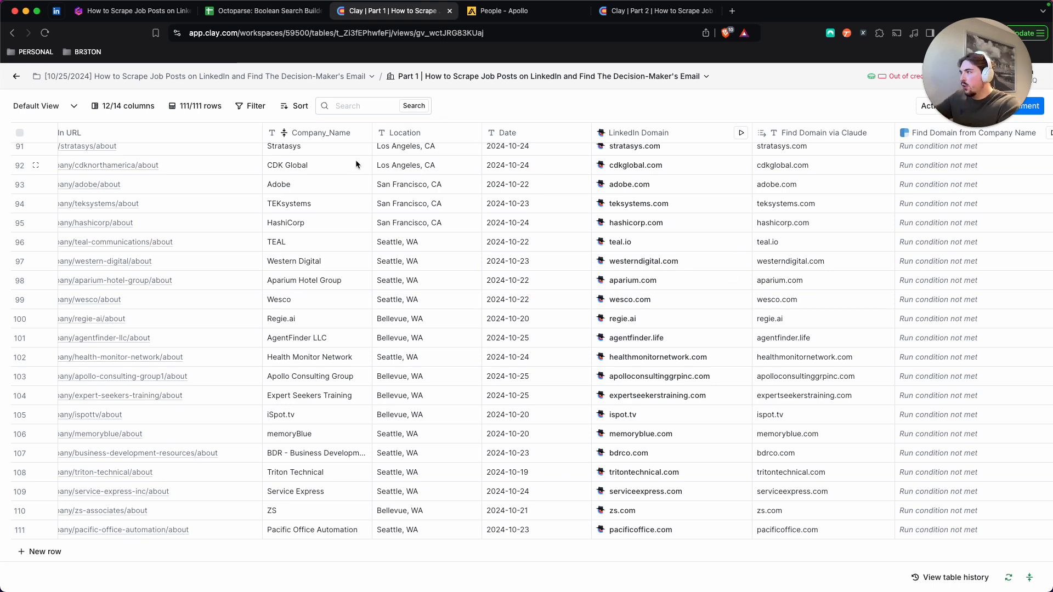
pyautogui.hscroll(-10, 355, 160)
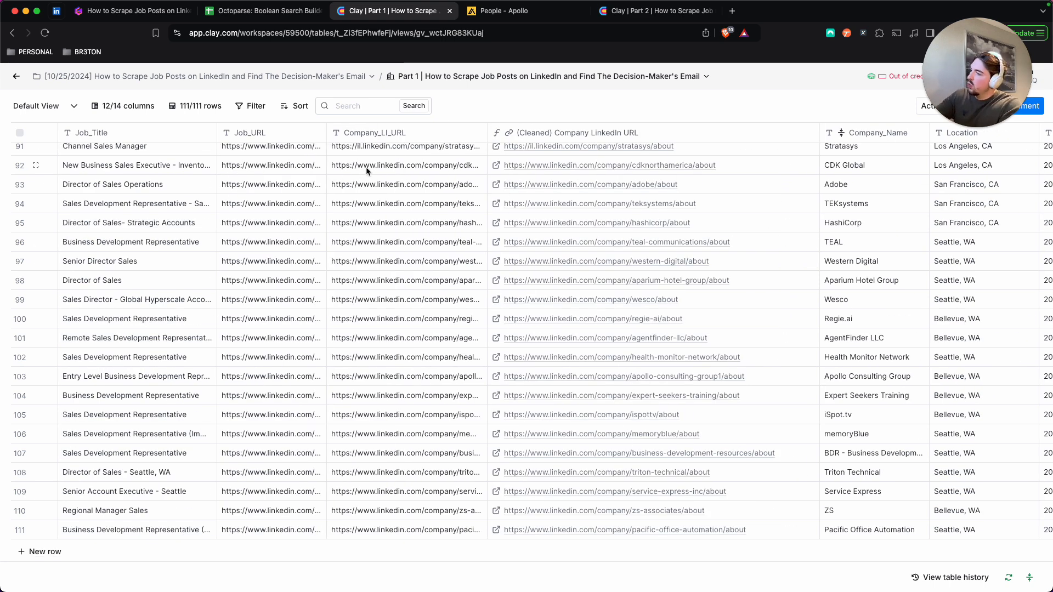
pyautogui.scroll(15, 131, 172)
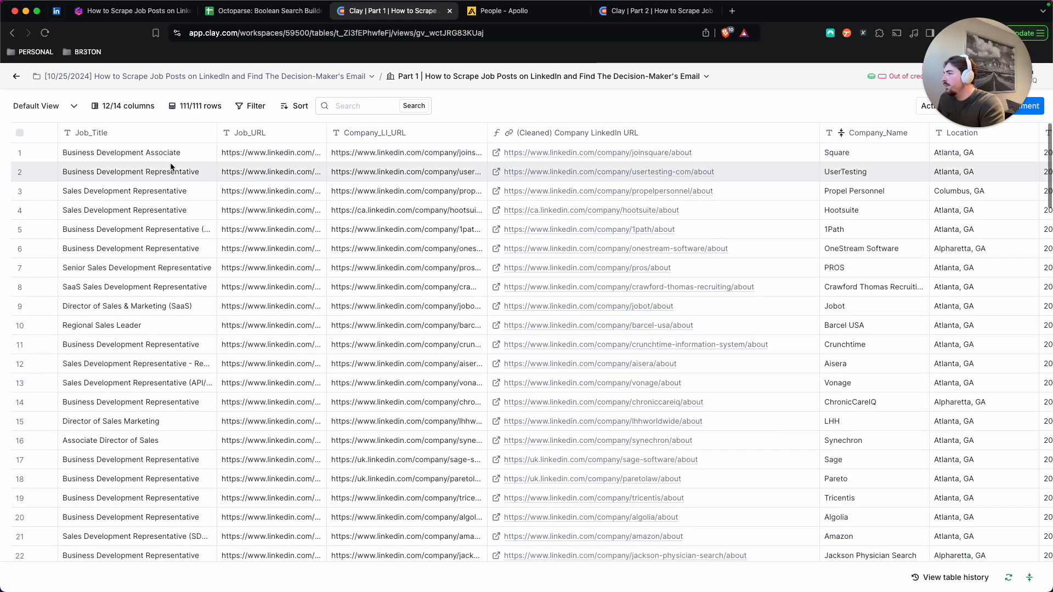
pyautogui.click(127, 158)
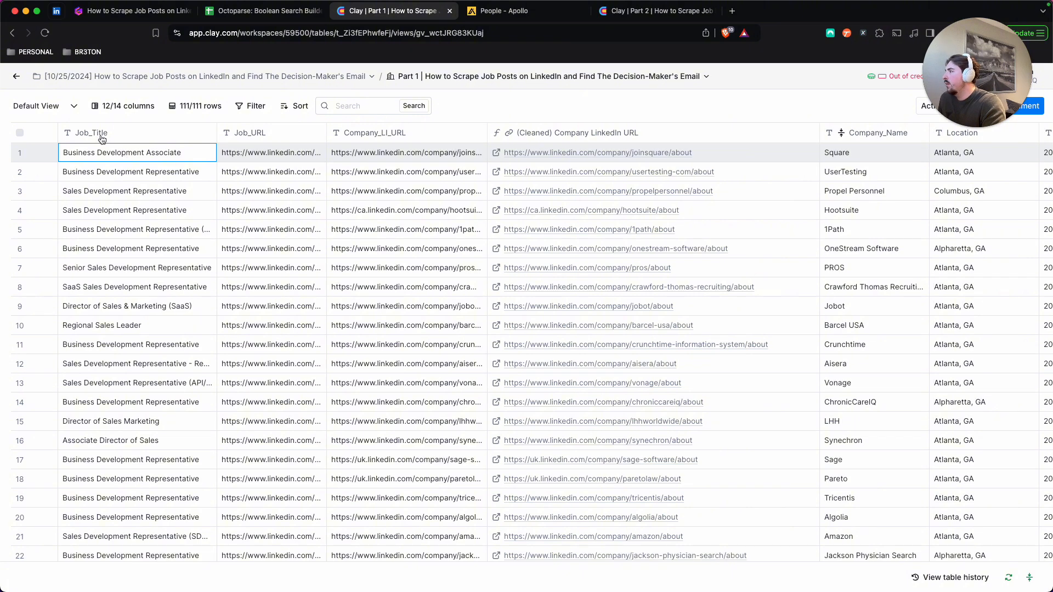
# Return to the Gamma presentation and read Variant 1, highlighting the {{desired outcome}} phrase and the opening line's {{Title}} phrase.
pyautogui.click(134, 12)
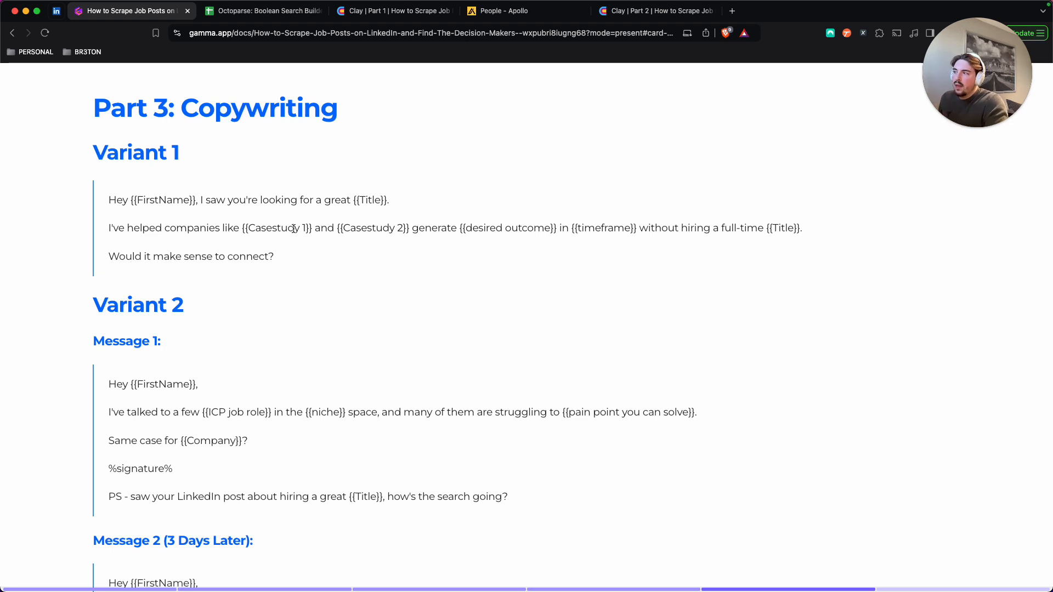
pyautogui.moveTo(412, 227); pyautogui.dragTo(564, 228)
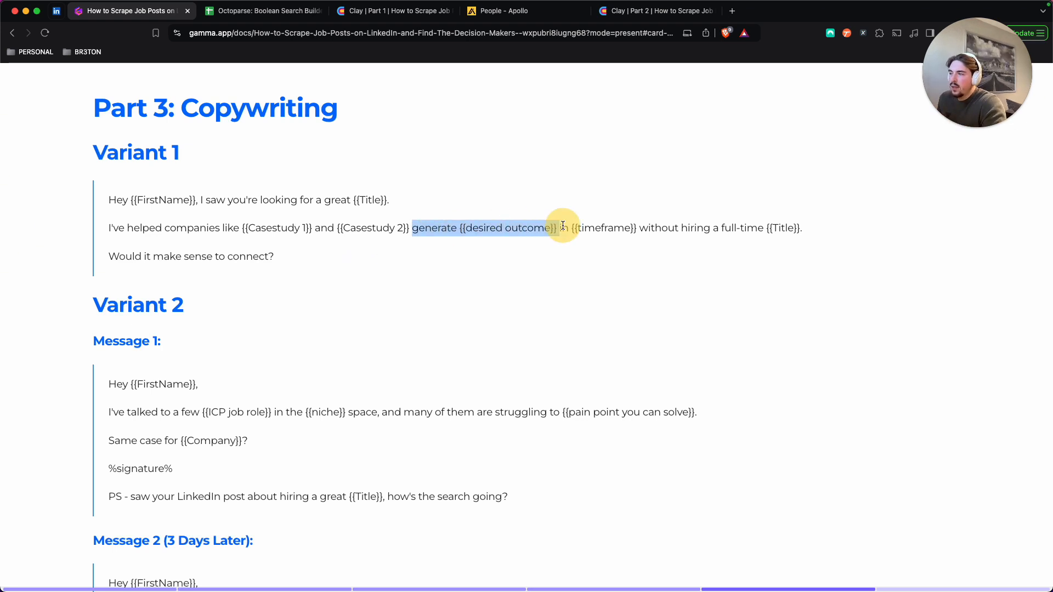
pyautogui.click(436, 232)
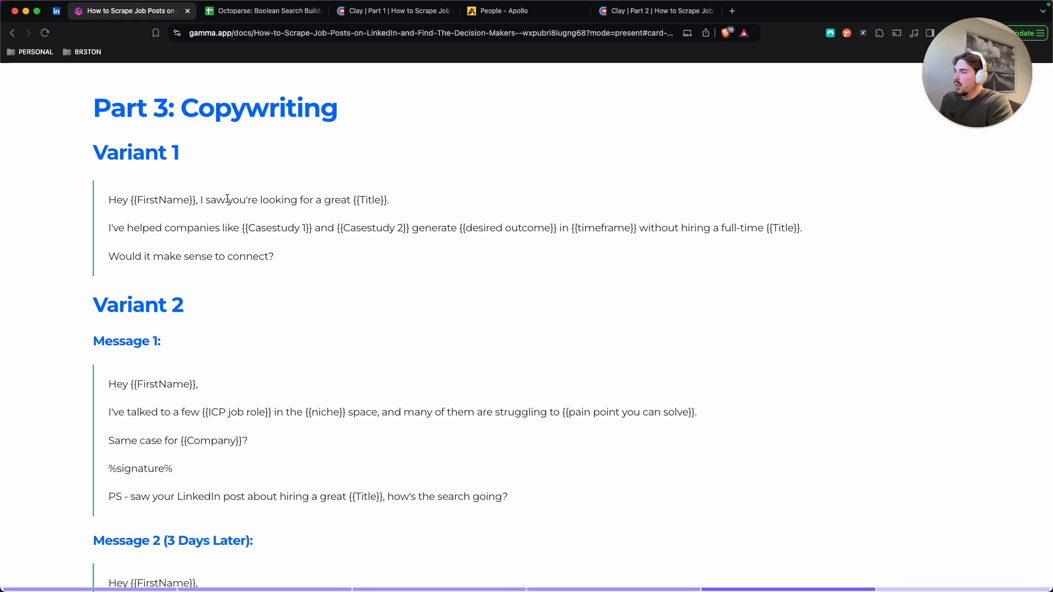
pyautogui.moveTo(239, 199); pyautogui.dragTo(377, 200)
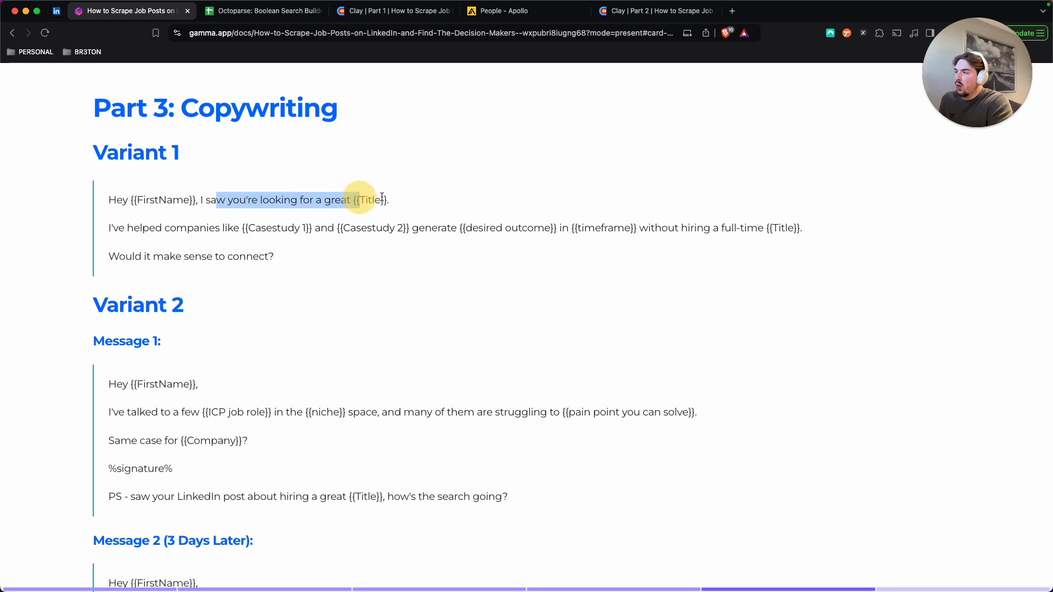
# Read the Variant 1 sentence about {{Casestudy 1}}, {{Casestudy 2}} and {{desired outcome}}, highlighting its first part.
pyautogui.click(383, 200)
pyautogui.moveTo(553, 230); pyautogui.dragTo(75, 226)
pyautogui.click(273, 225)
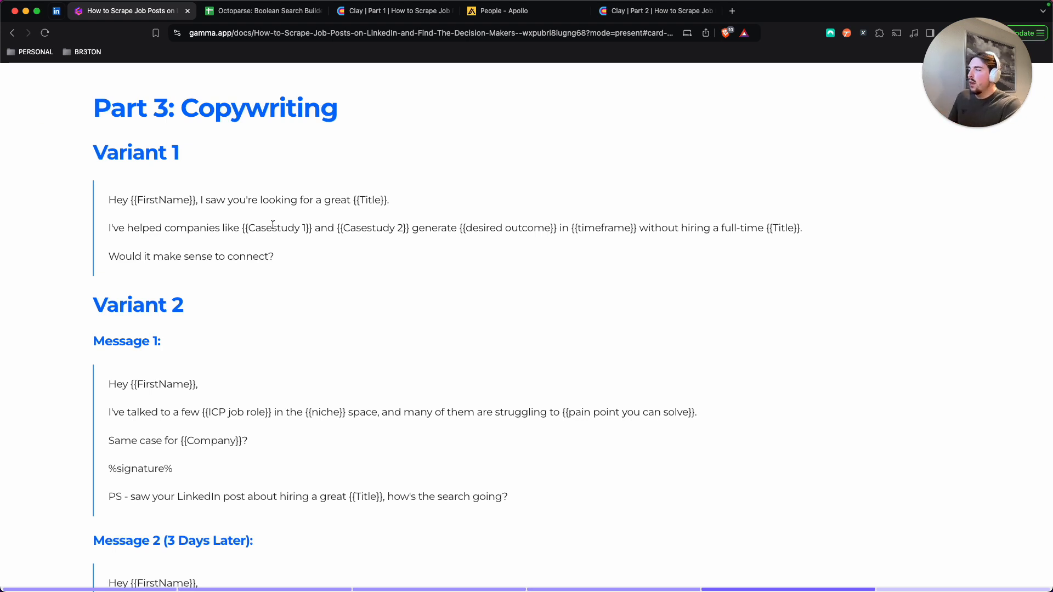
# Read the body of Variant 2's Message 1, highlighting the greeting and the {{niche}} and {{Company}} placeholders.
pyautogui.scroll(-3, 274, 257)
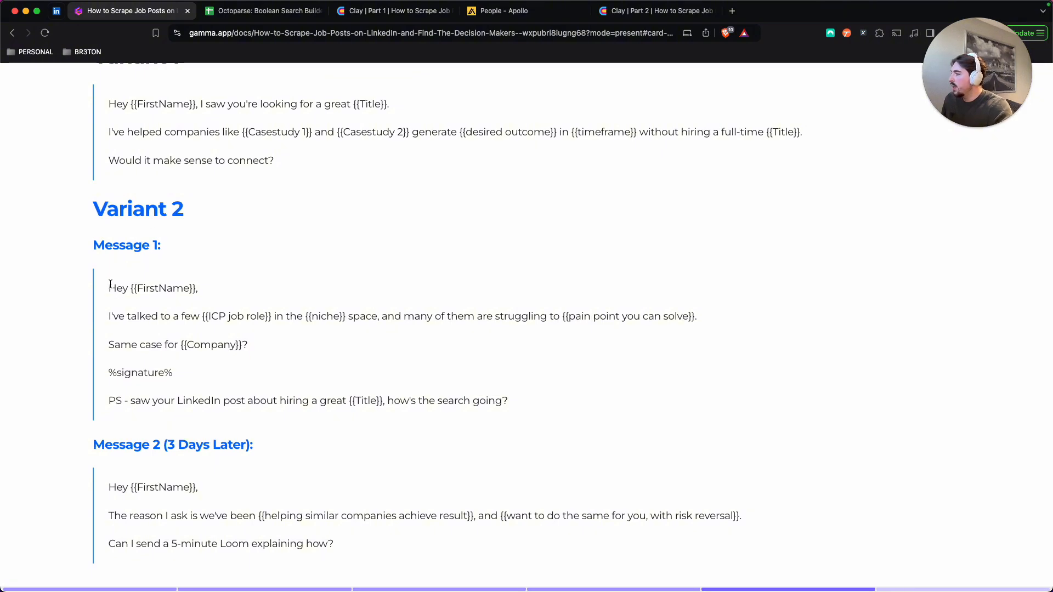
pyautogui.moveTo(110, 284); pyautogui.dragTo(201, 313)
pyautogui.click(245, 312)
pyautogui.click(207, 313)
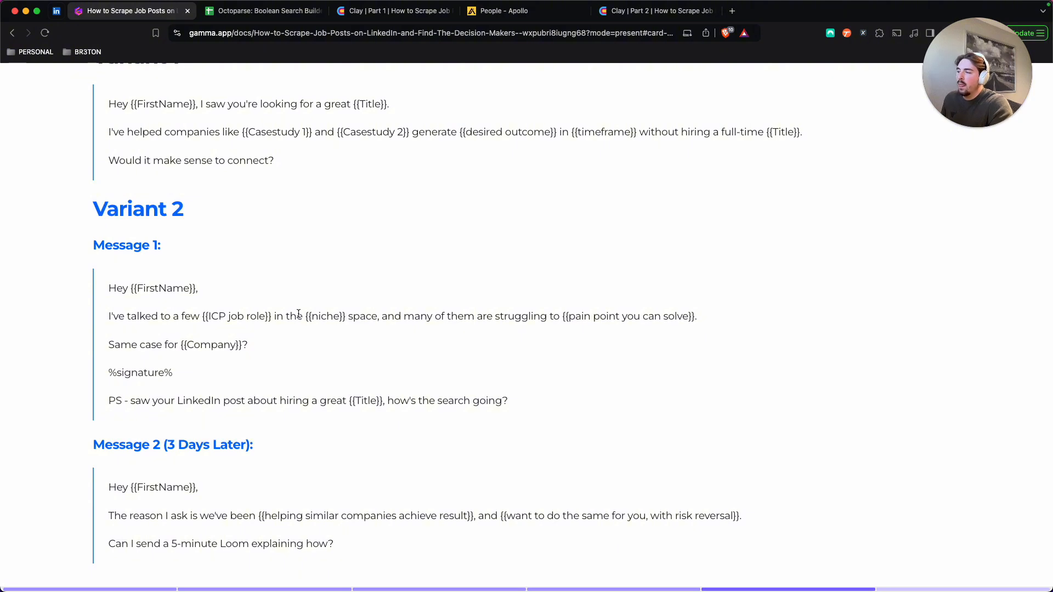
pyautogui.moveTo(305, 315); pyautogui.dragTo(356, 315)
pyautogui.click(344, 309)
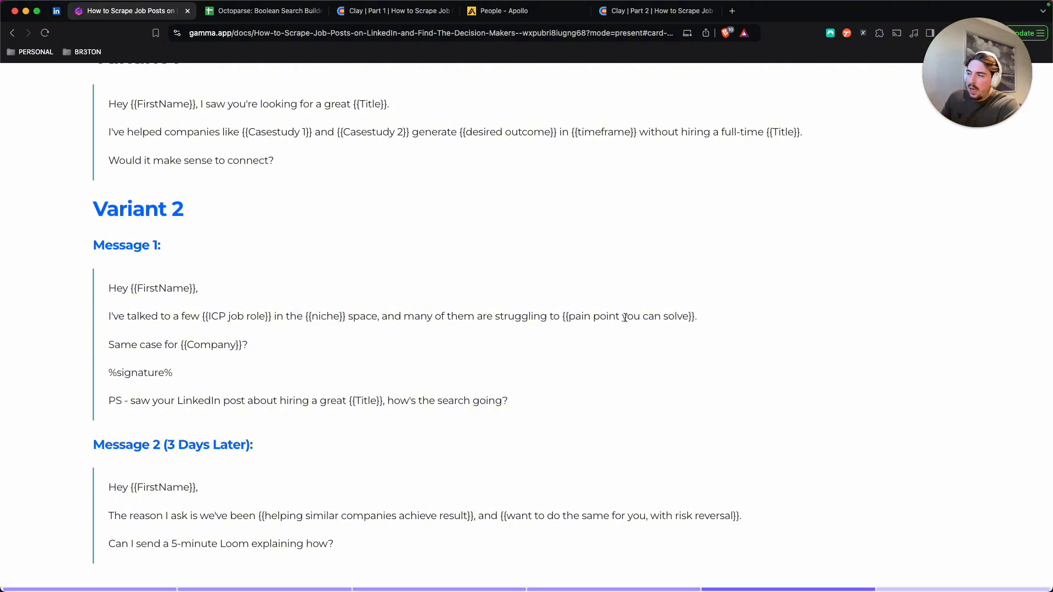
pyautogui.click(689, 318)
pyautogui.moveTo(173, 345); pyautogui.dragTo(250, 346)
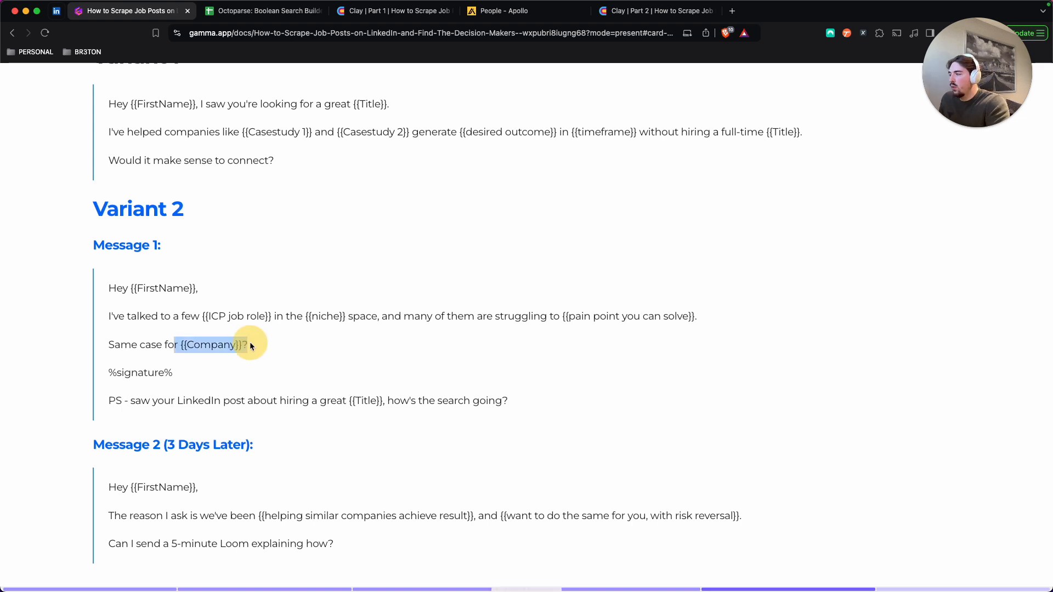
pyautogui.click(250, 346)
# Read the PS line of Variant 2's Message 1, highlighting the whole line and the part about hiring a great {{Title}}.
pyautogui.moveTo(106, 398); pyautogui.dragTo(545, 405)
pyautogui.click(550, 408)
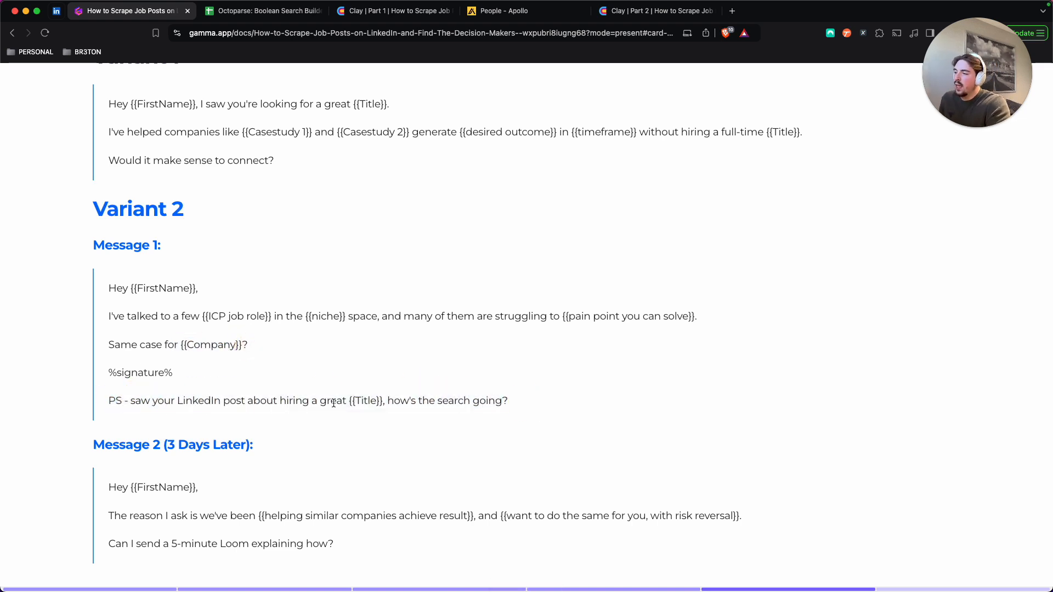
pyautogui.moveTo(319, 403); pyautogui.dragTo(458, 406)
pyautogui.click(486, 409)
pyautogui.moveTo(198, 397); pyautogui.dragTo(384, 401)
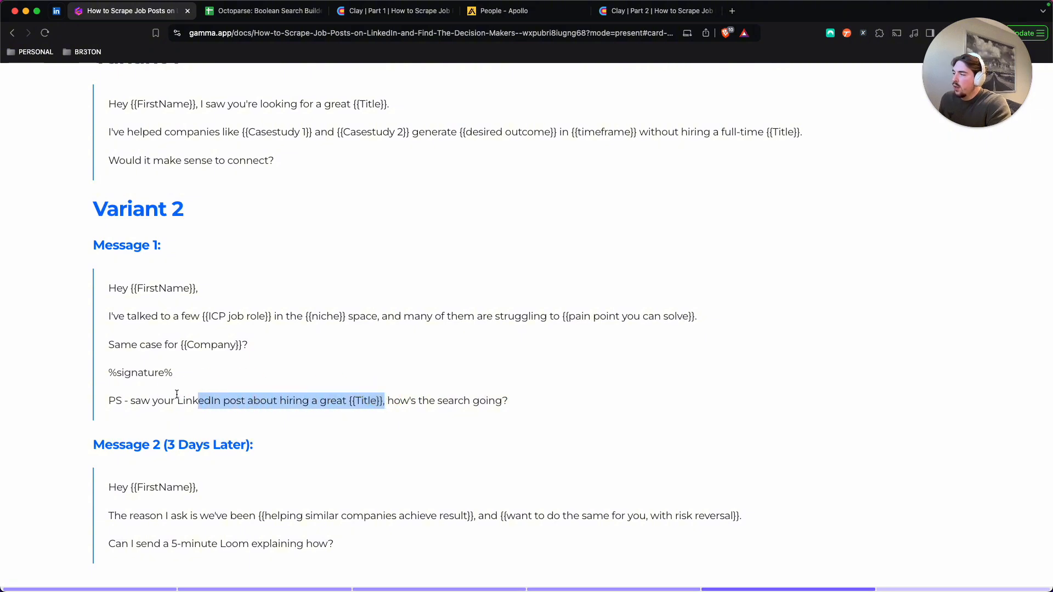
pyautogui.click(379, 402)
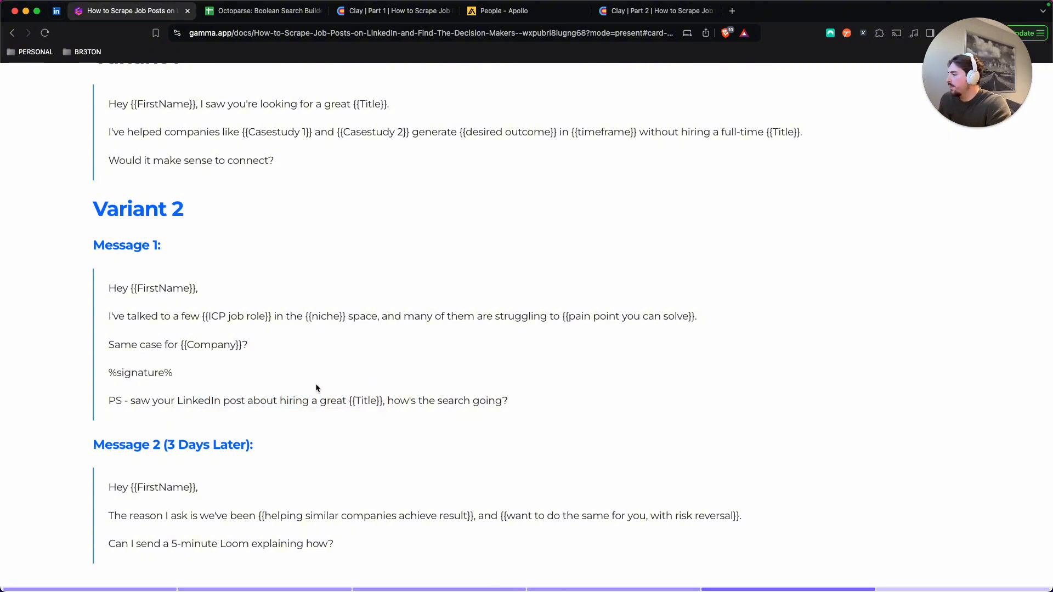
pyautogui.scroll(1, 258, 429)
pyautogui.scroll(-1, 258, 428)
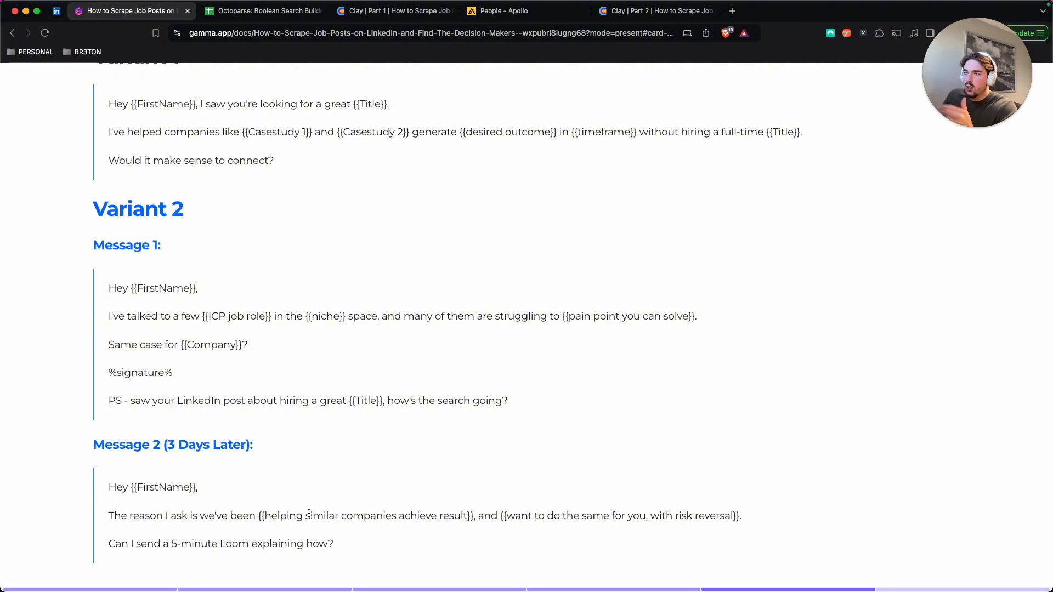
# Compare Variant 1's case-study sentence with Variant 2's Message 2, highlighting the risk reversal phrase and the 5-minute Loom question.
pyautogui.moveTo(234, 132); pyautogui.dragTo(517, 133)
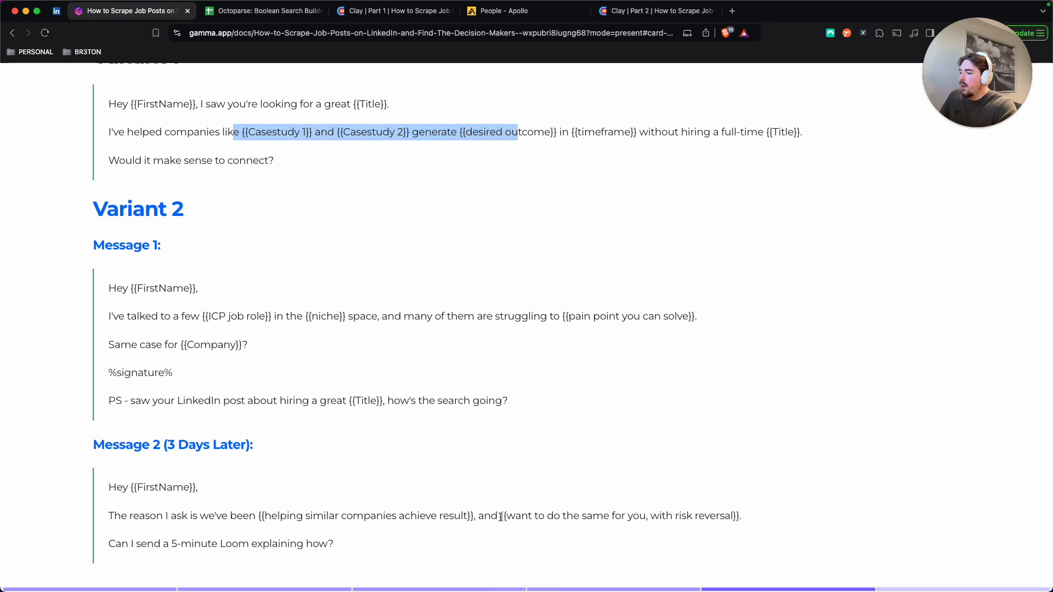
pyautogui.click(695, 519)
pyautogui.moveTo(618, 514); pyautogui.dragTo(806, 512)
pyautogui.click(209, 437)
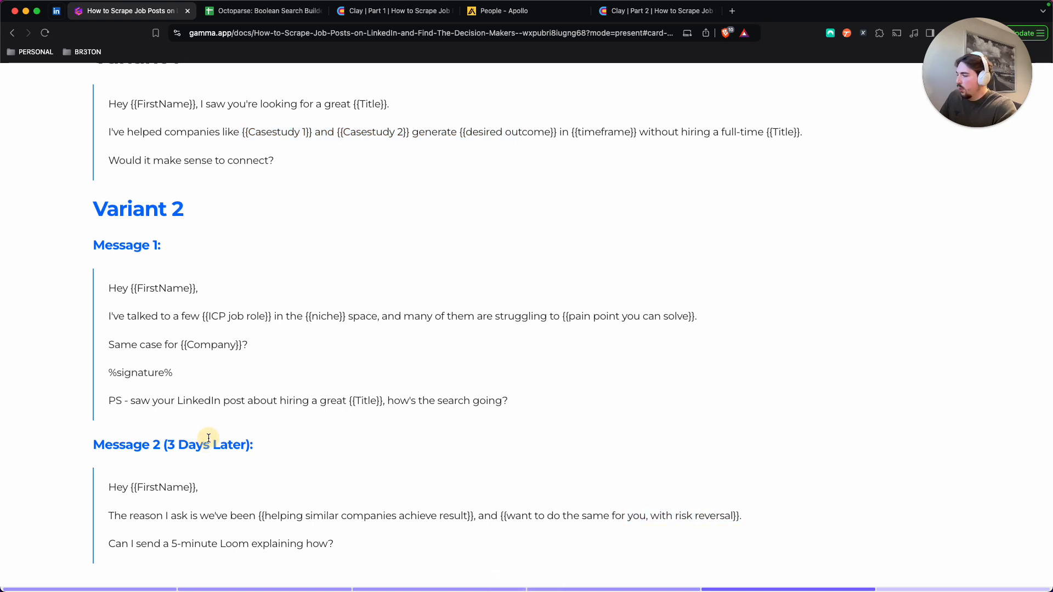
pyautogui.moveTo(113, 541); pyautogui.dragTo(332, 551)
pyautogui.click(335, 545)
pyautogui.moveTo(112, 543); pyautogui.dragTo(296, 546)
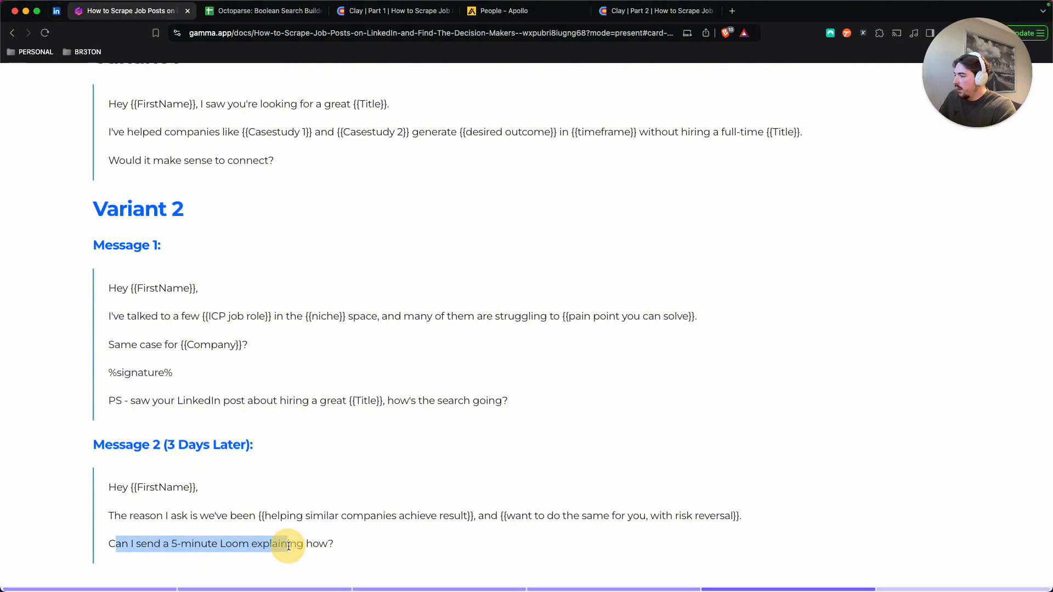
pyautogui.click(289, 547)
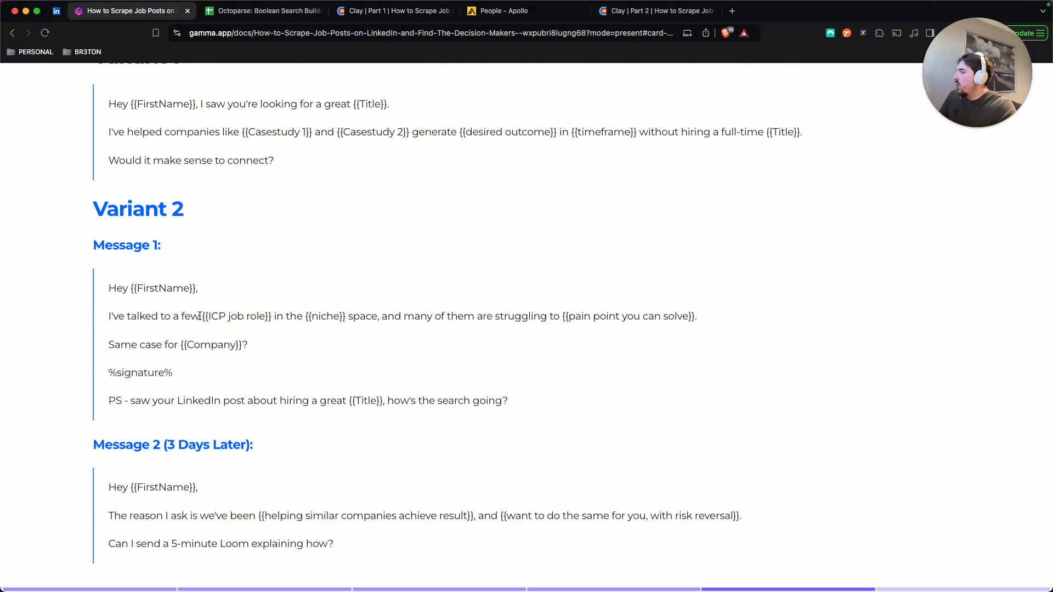
pyautogui.scroll(3, 252, 334)
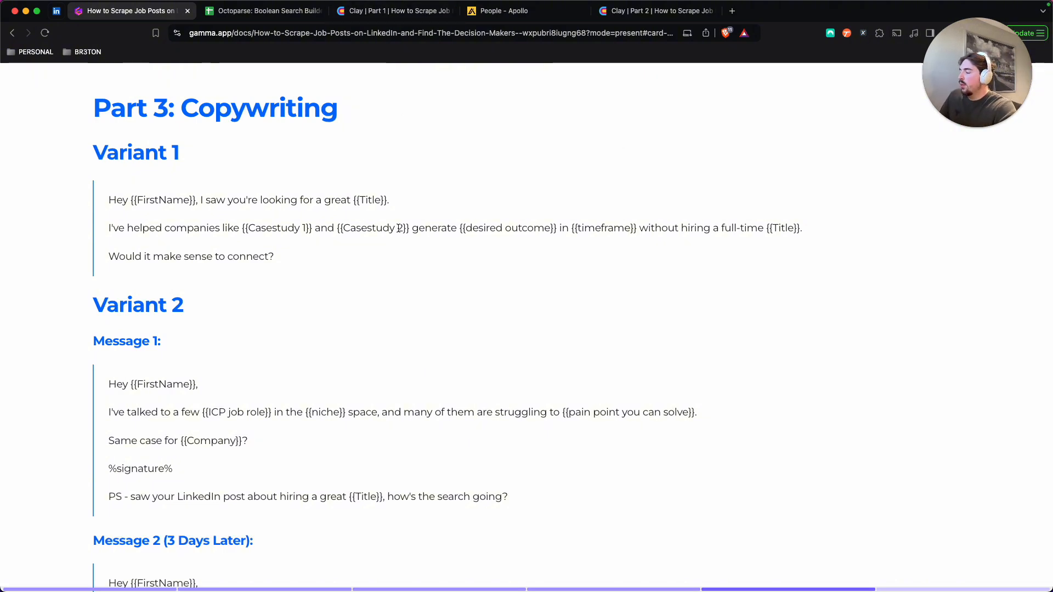
pyautogui.scroll(-3, 324, 225)
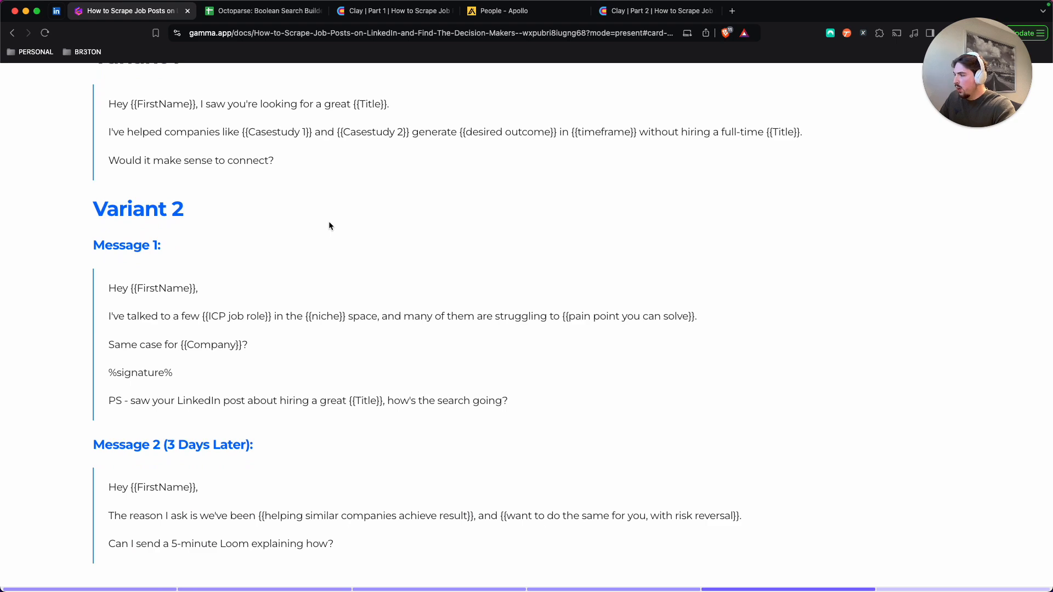
# Advance to The Math slide and examine the new roles, monthly emails, booked meetings and new clients figures, highlighting each.
pyautogui.press('Right')
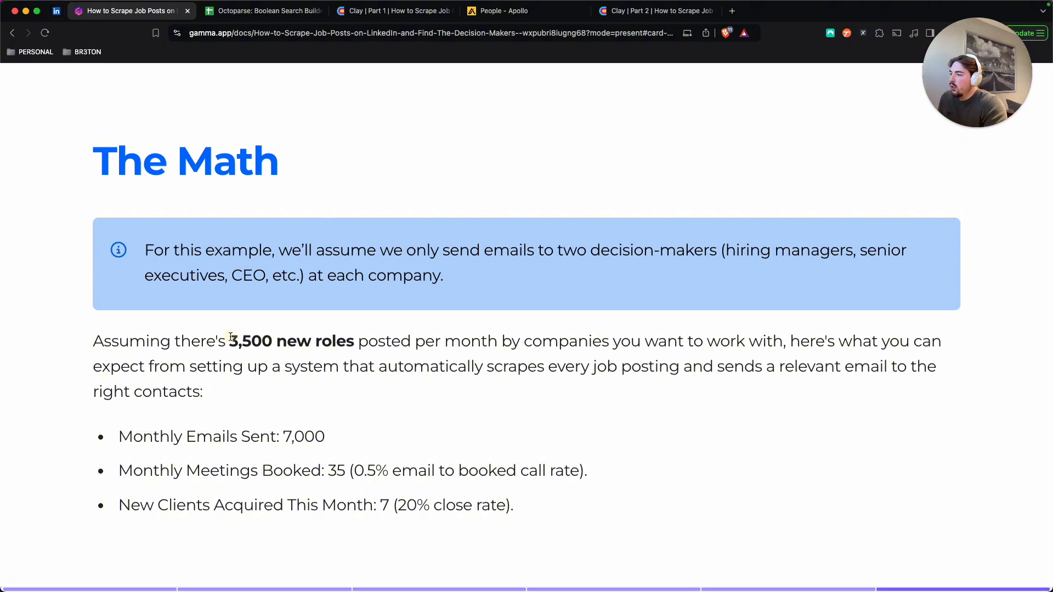
pyautogui.moveTo(229, 339); pyautogui.dragTo(359, 339)
pyautogui.click(359, 339)
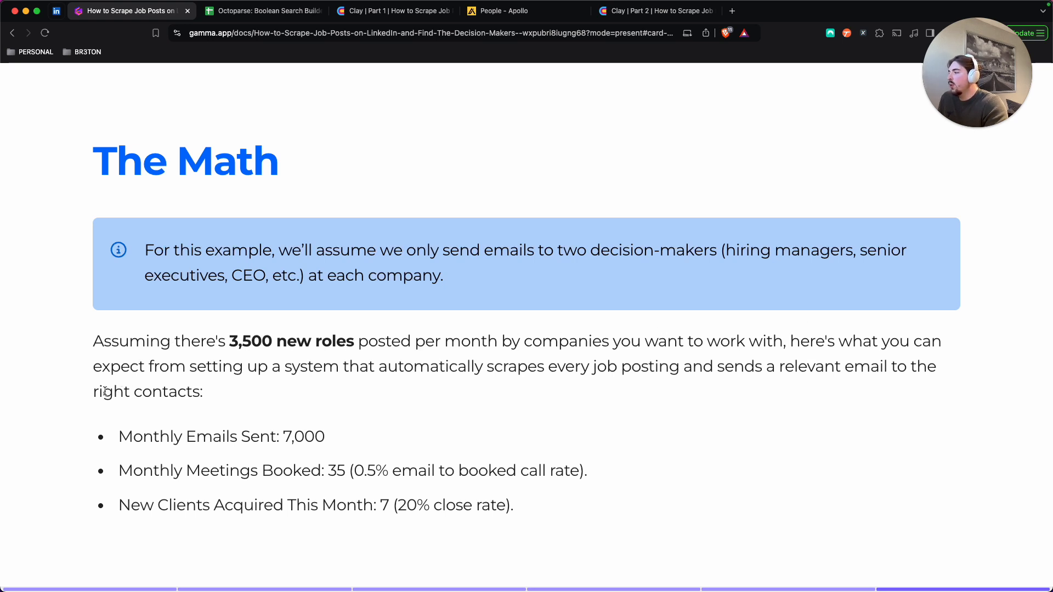
pyautogui.moveTo(123, 436); pyautogui.dragTo(346, 432)
pyautogui.click(313, 429)
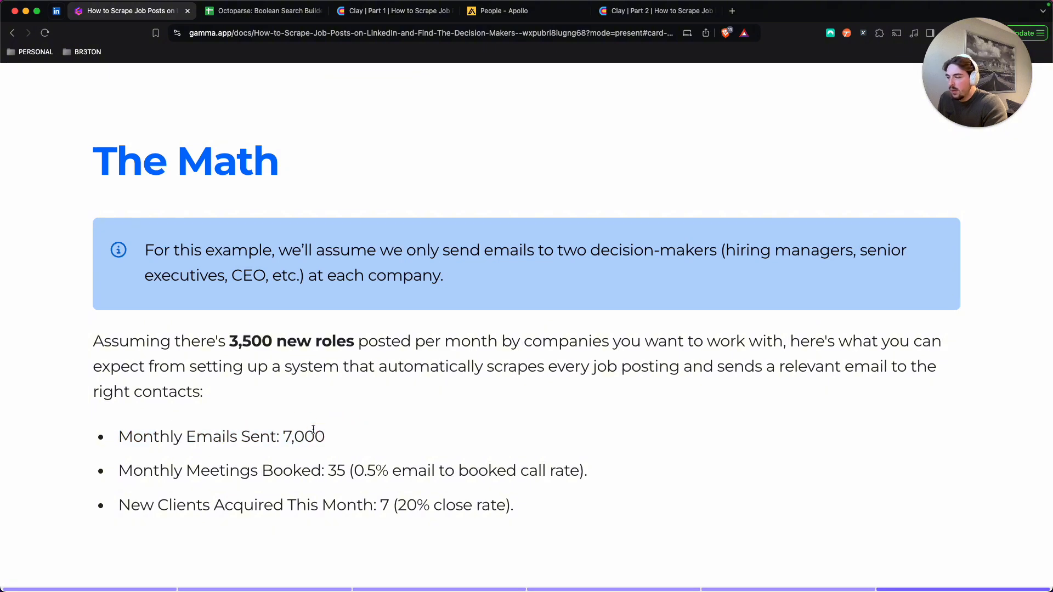
pyautogui.moveTo(350, 471); pyautogui.dragTo(397, 473)
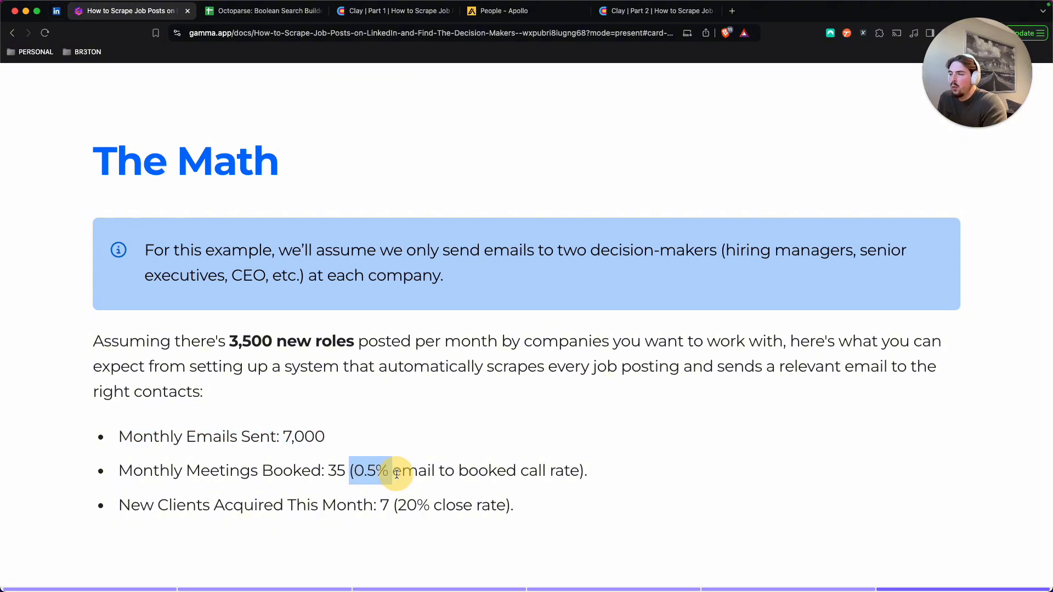
pyautogui.click(396, 474)
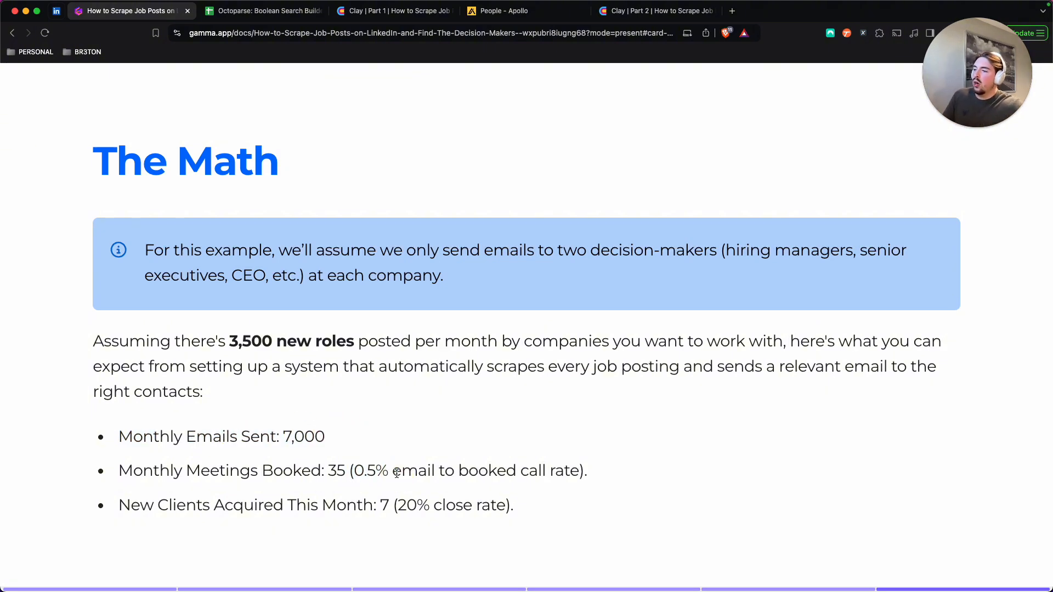
pyautogui.doubleClick(343, 469)
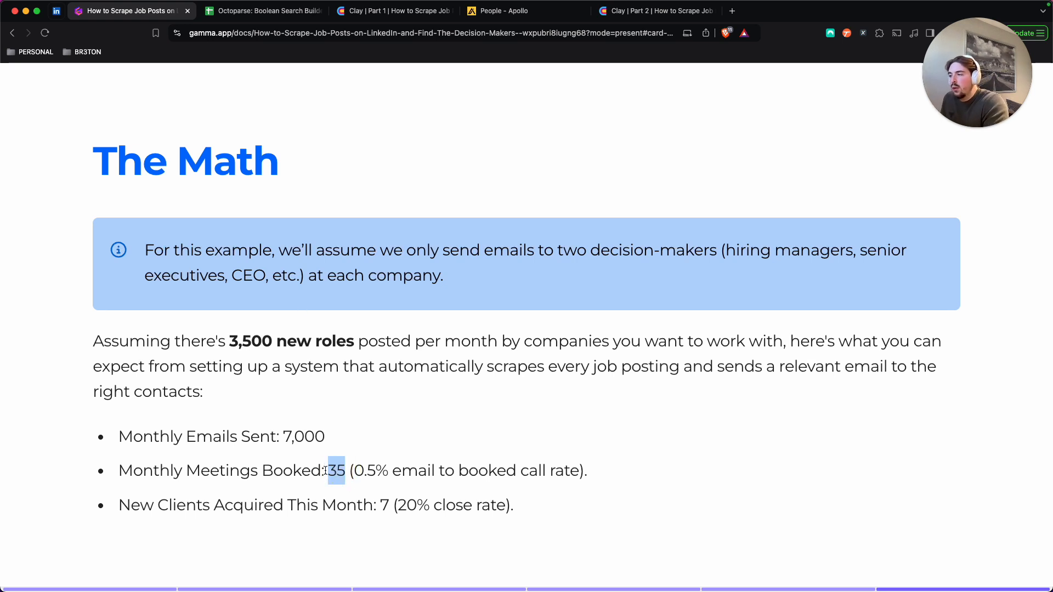
pyautogui.doubleClick(385, 505)
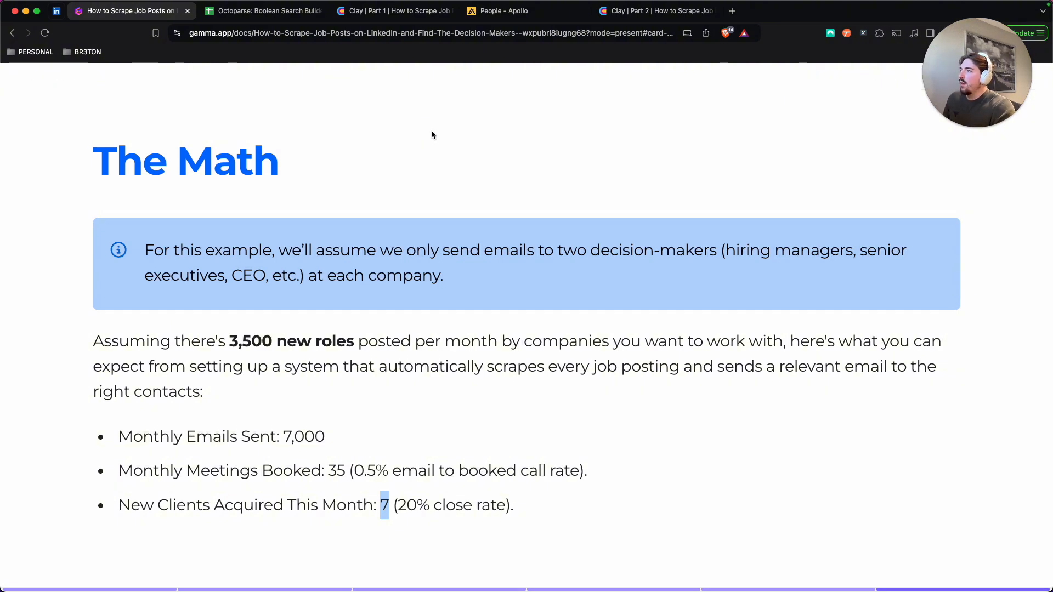
# Glance at the Octoparse URL list in Google Sheets and the Part 1 table in Clay, returning to The Math slide in Gamma.
pyautogui.click(252, 10)
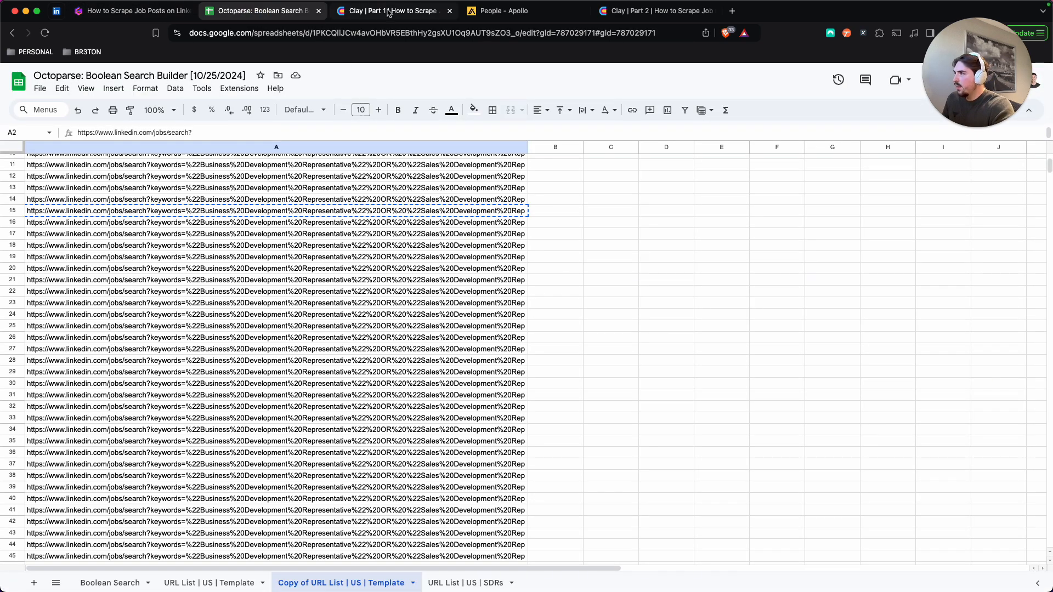
pyautogui.click(388, 12)
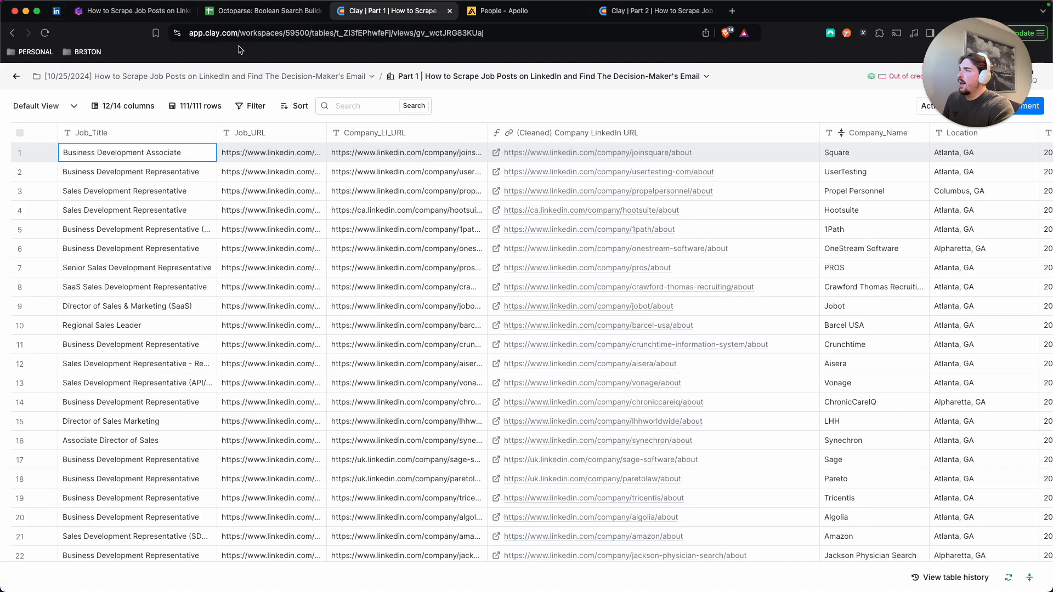
pyautogui.click(132, 11)
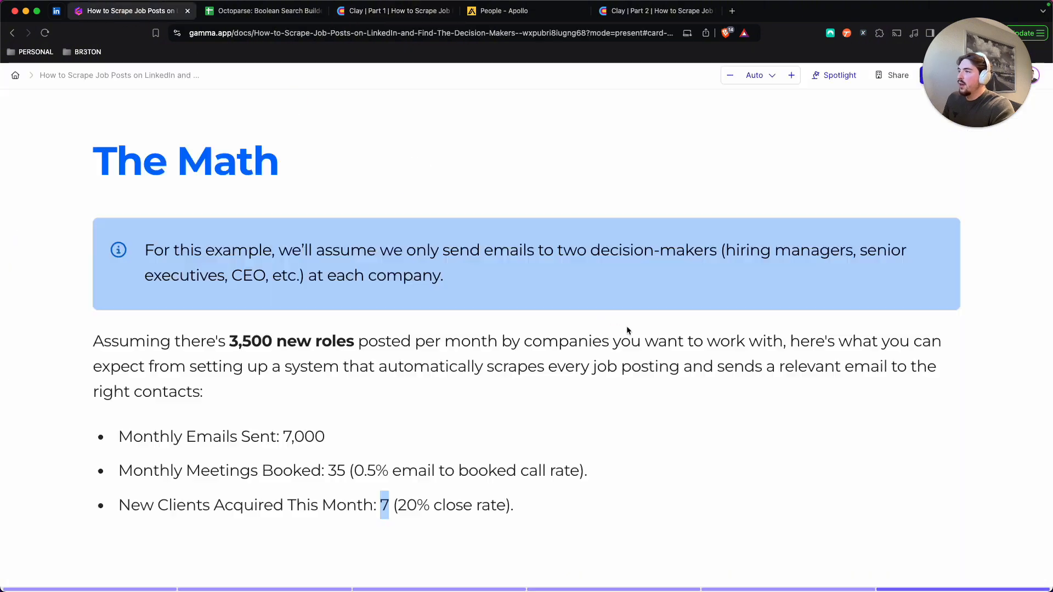
pyautogui.click(618, 457)
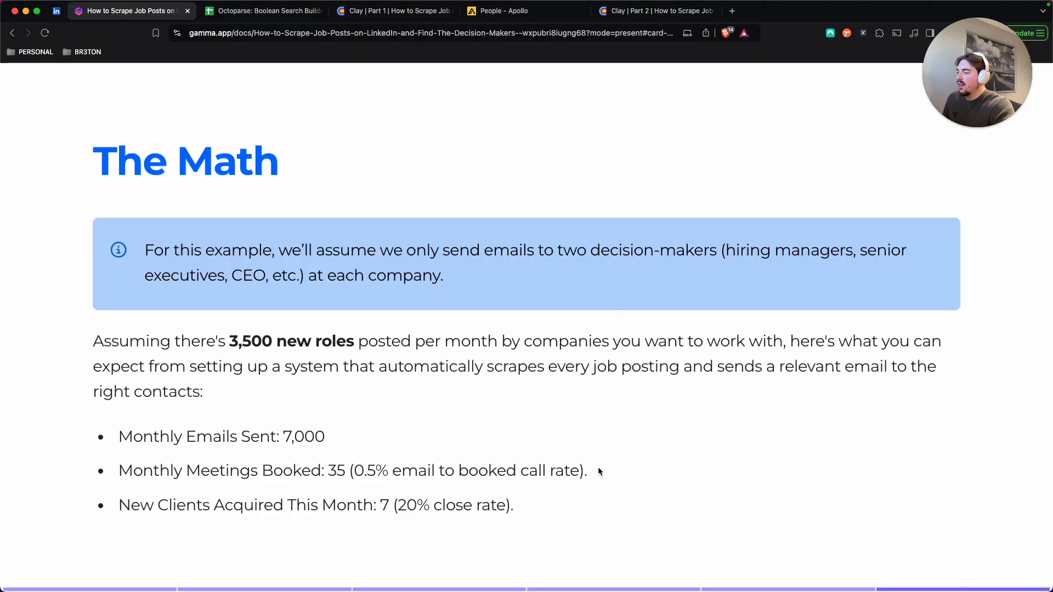